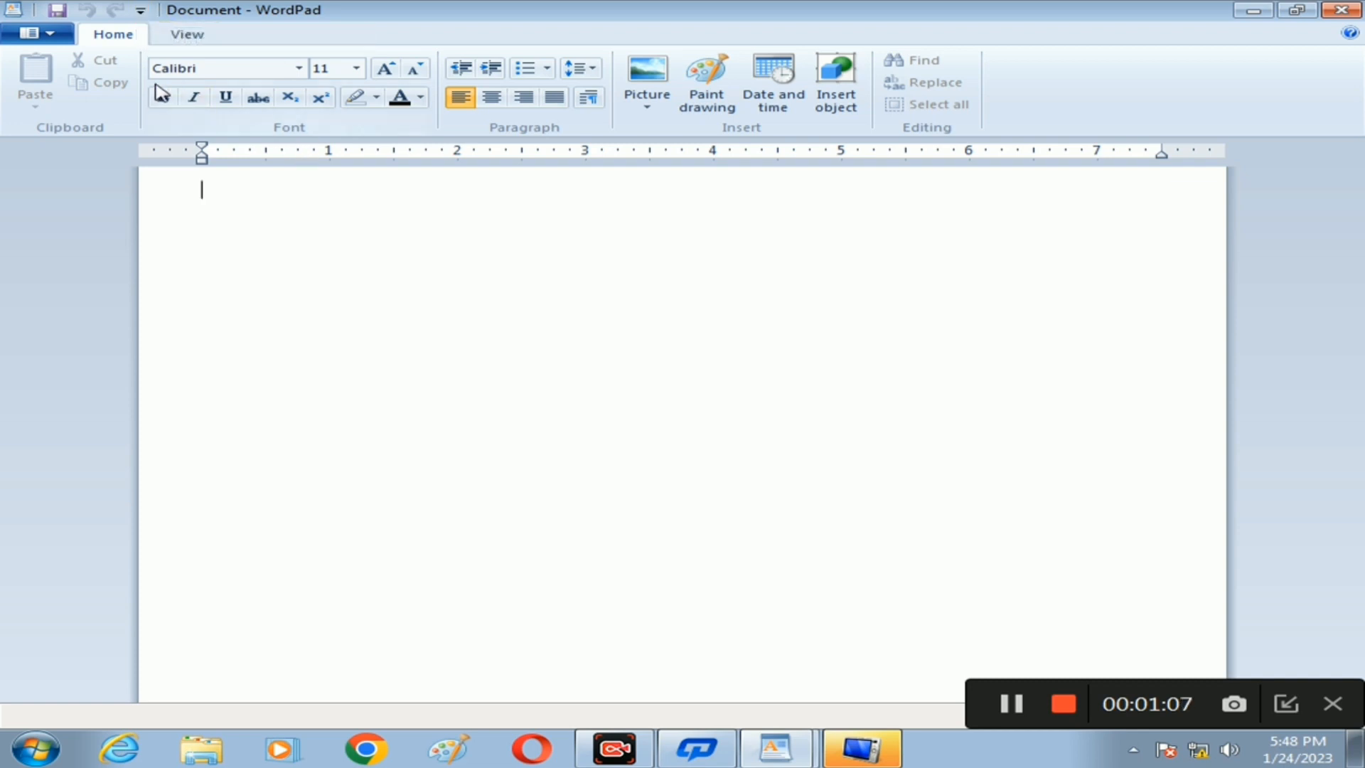
left_click(178, 35)
left_click(140, 34)
left_click(187, 36)
left_click(143, 34)
left_click(179, 35)
left_click(118, 36)
left_click(186, 36)
left_click(128, 36)
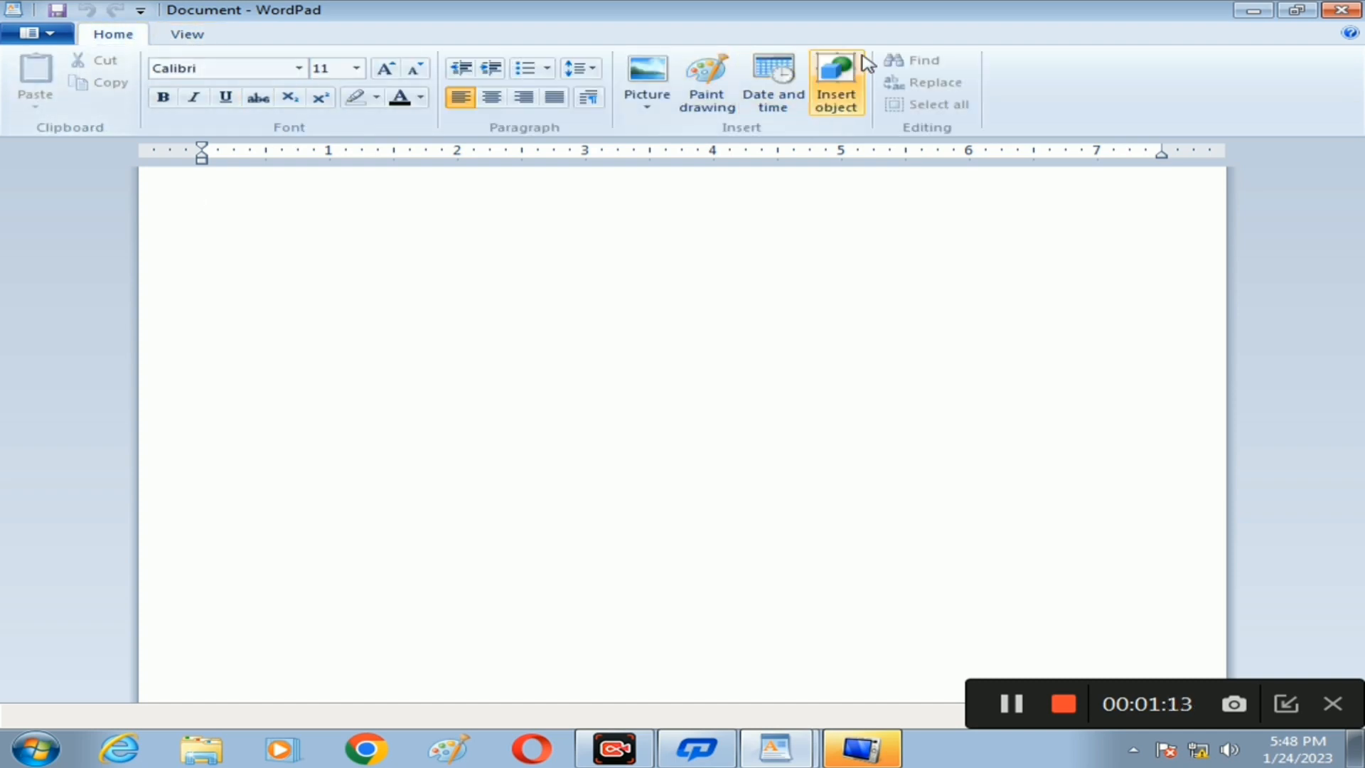
left_click(179, 37)
left_click(133, 34)
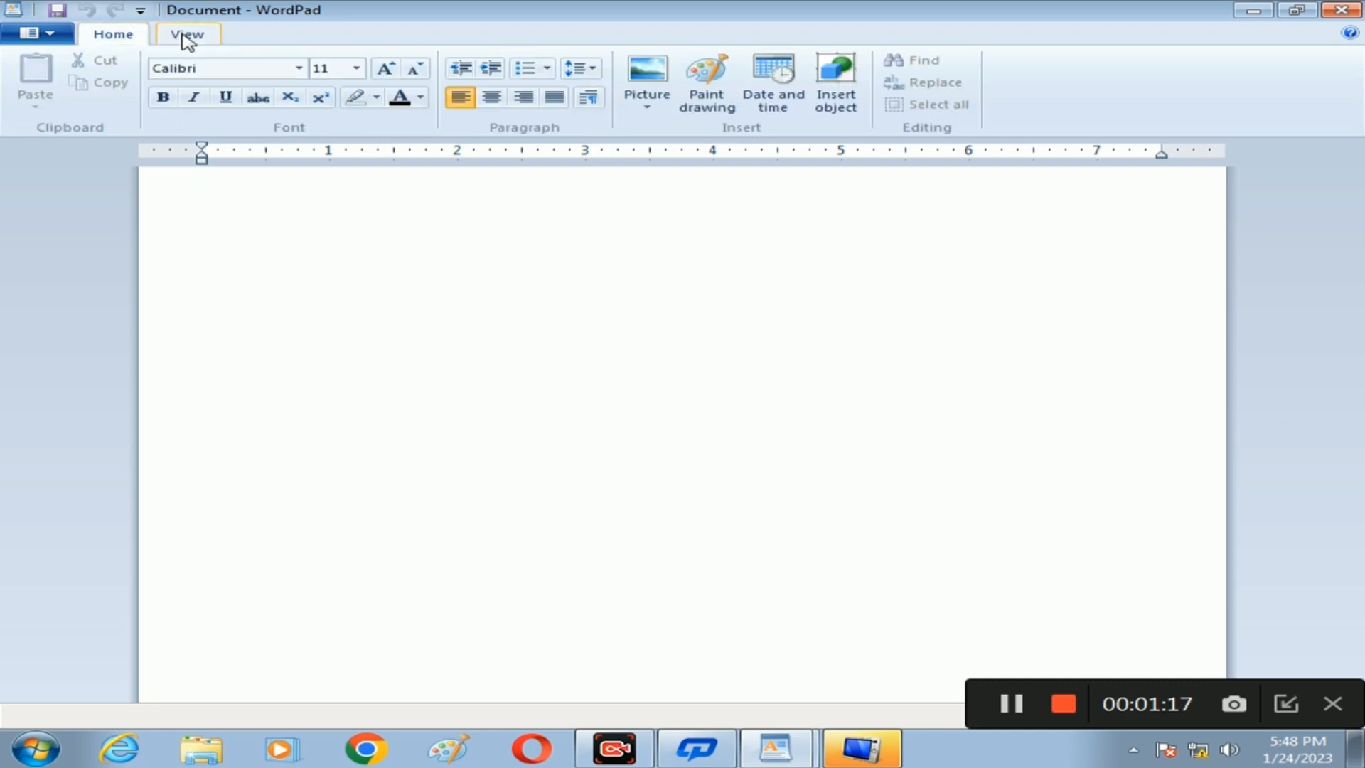
left_click(183, 39)
left_click(132, 36)
left_click(176, 36)
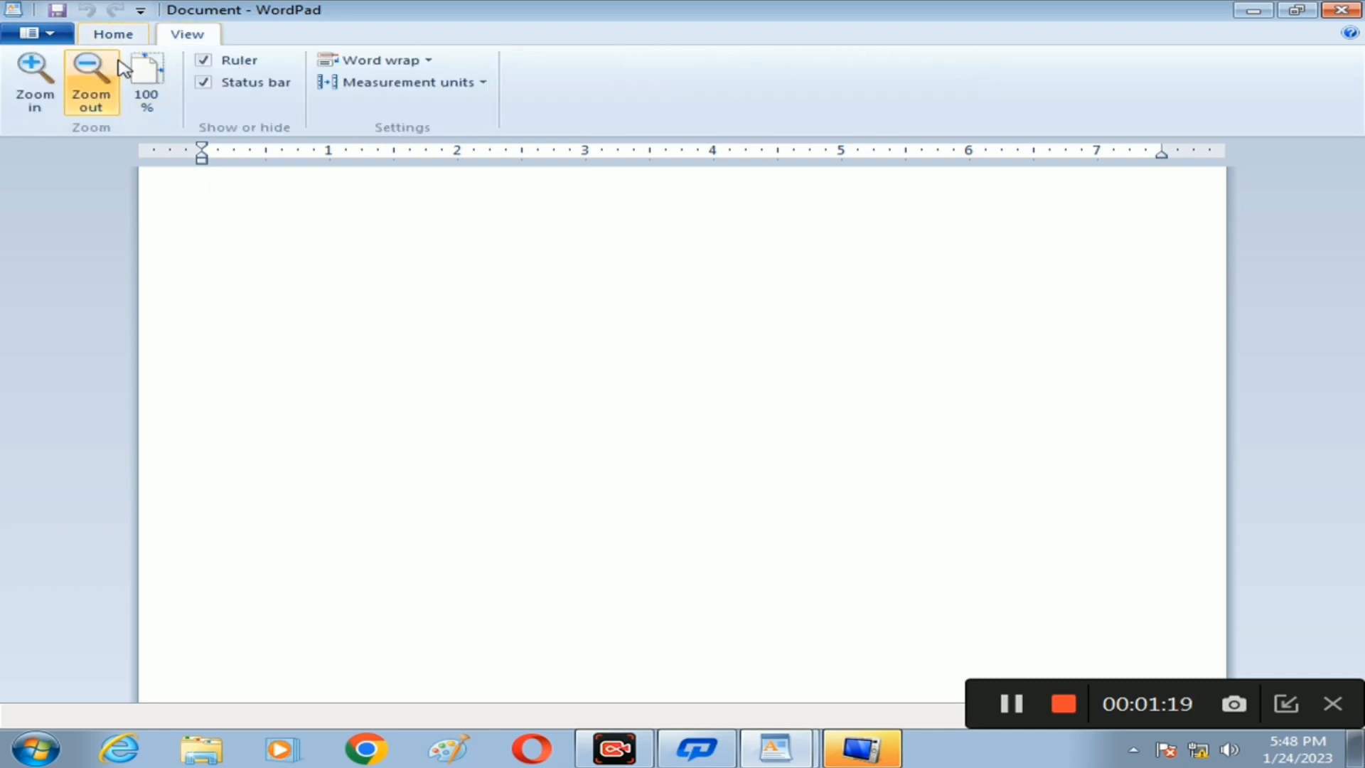
left_click(116, 42)
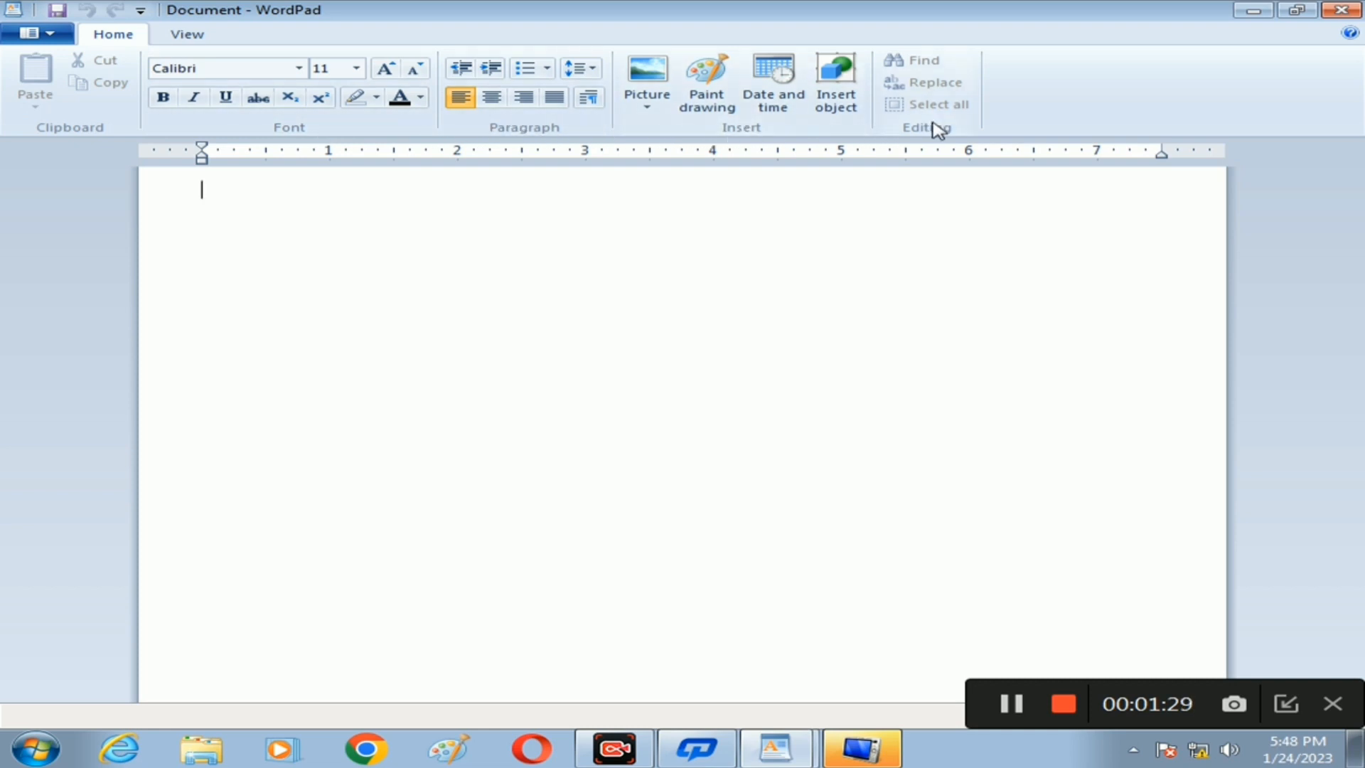
left_click(57, 36)
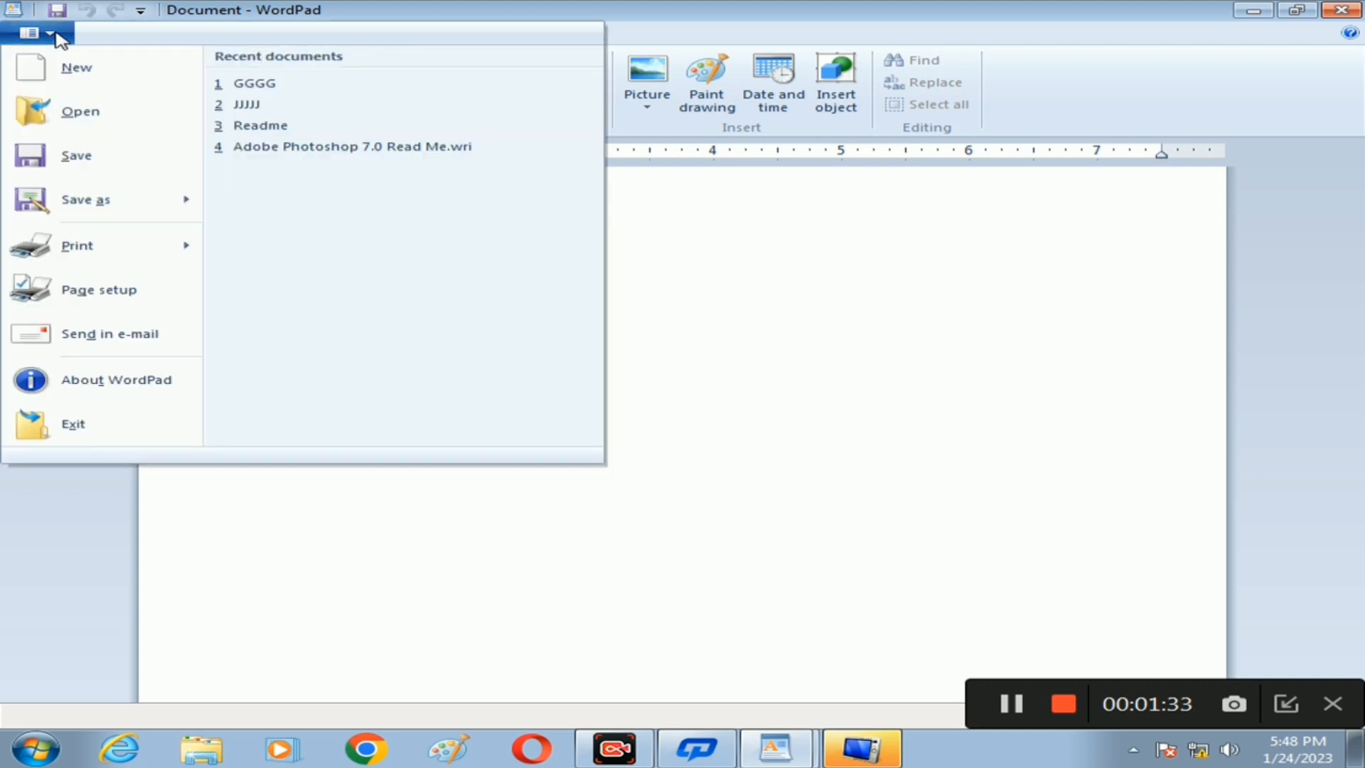
left_click(704, 243)
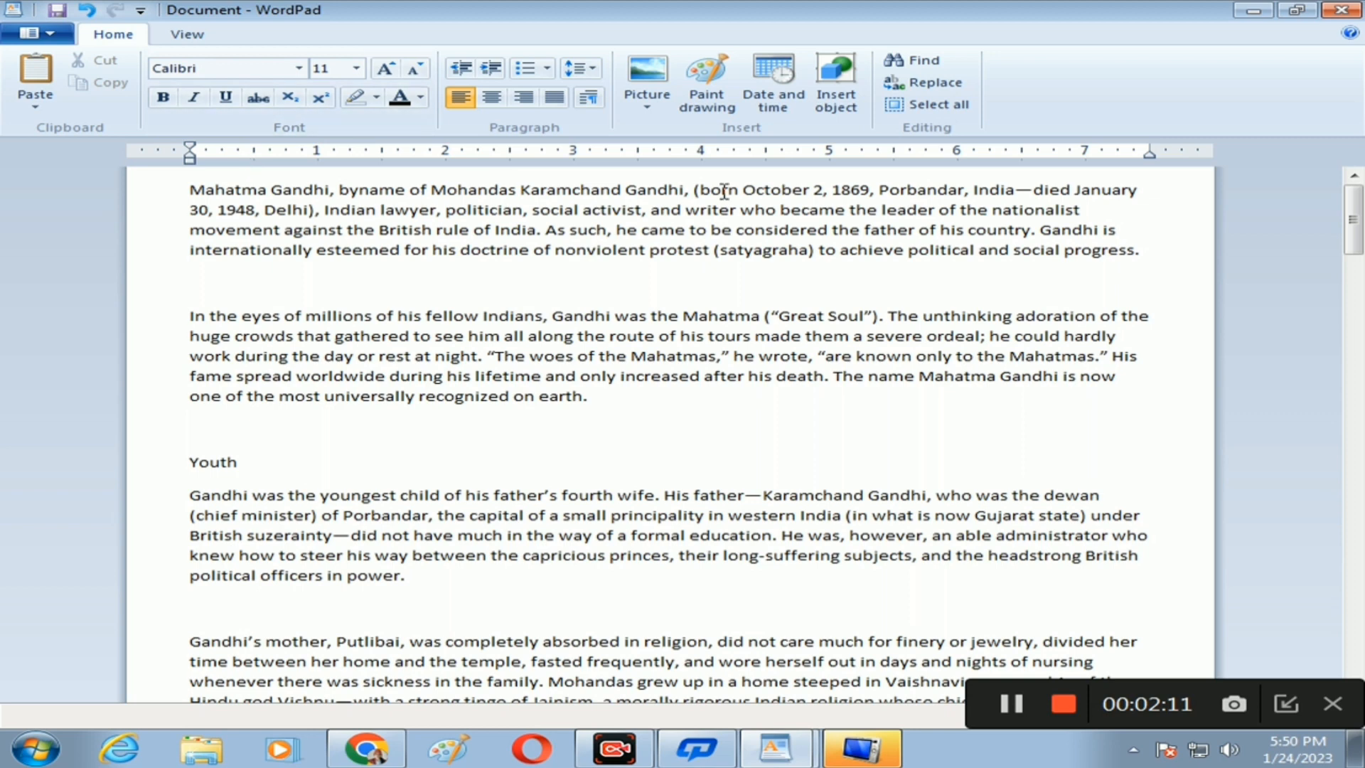
Step: Save the document to the Desktop in Rich Text Format with the file name MAHATAMA GANGHI
left_click(50, 37)
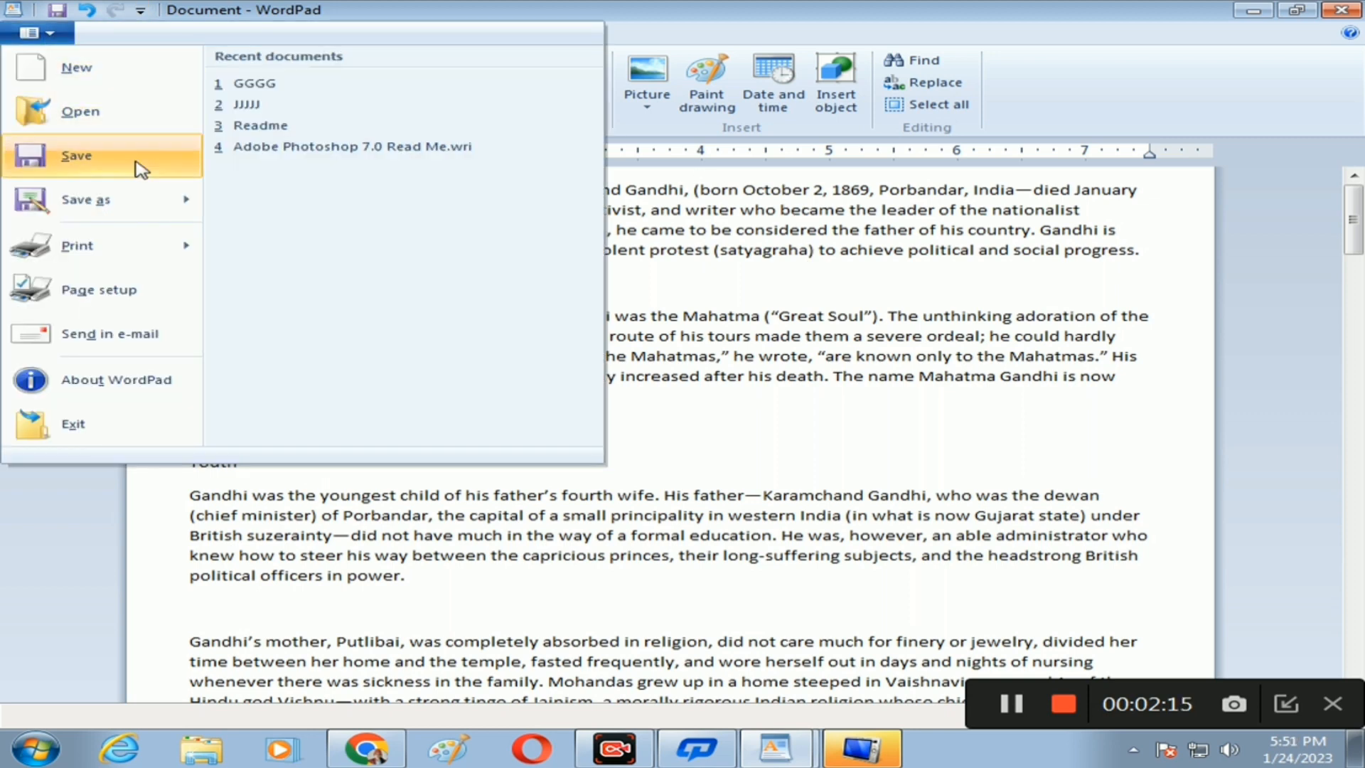
left_click(77, 157)
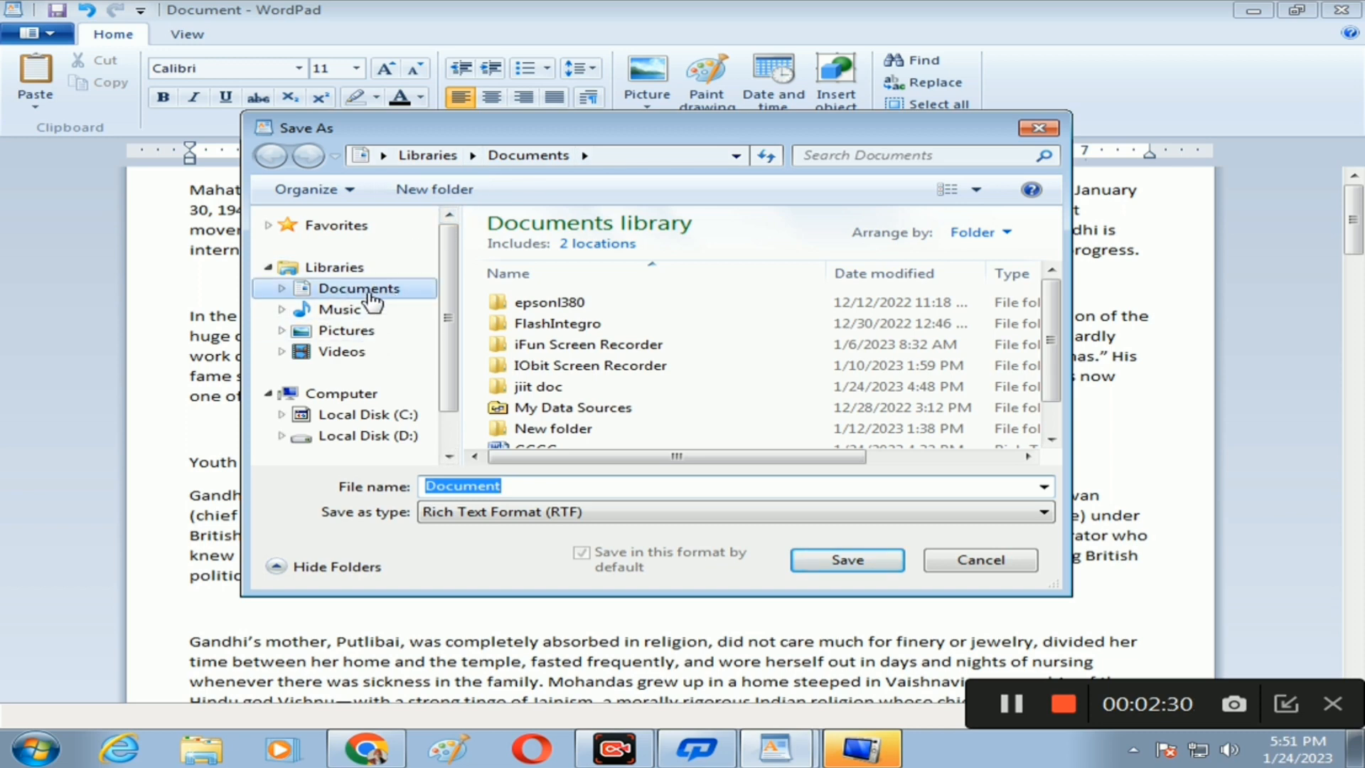
left_click(737, 156)
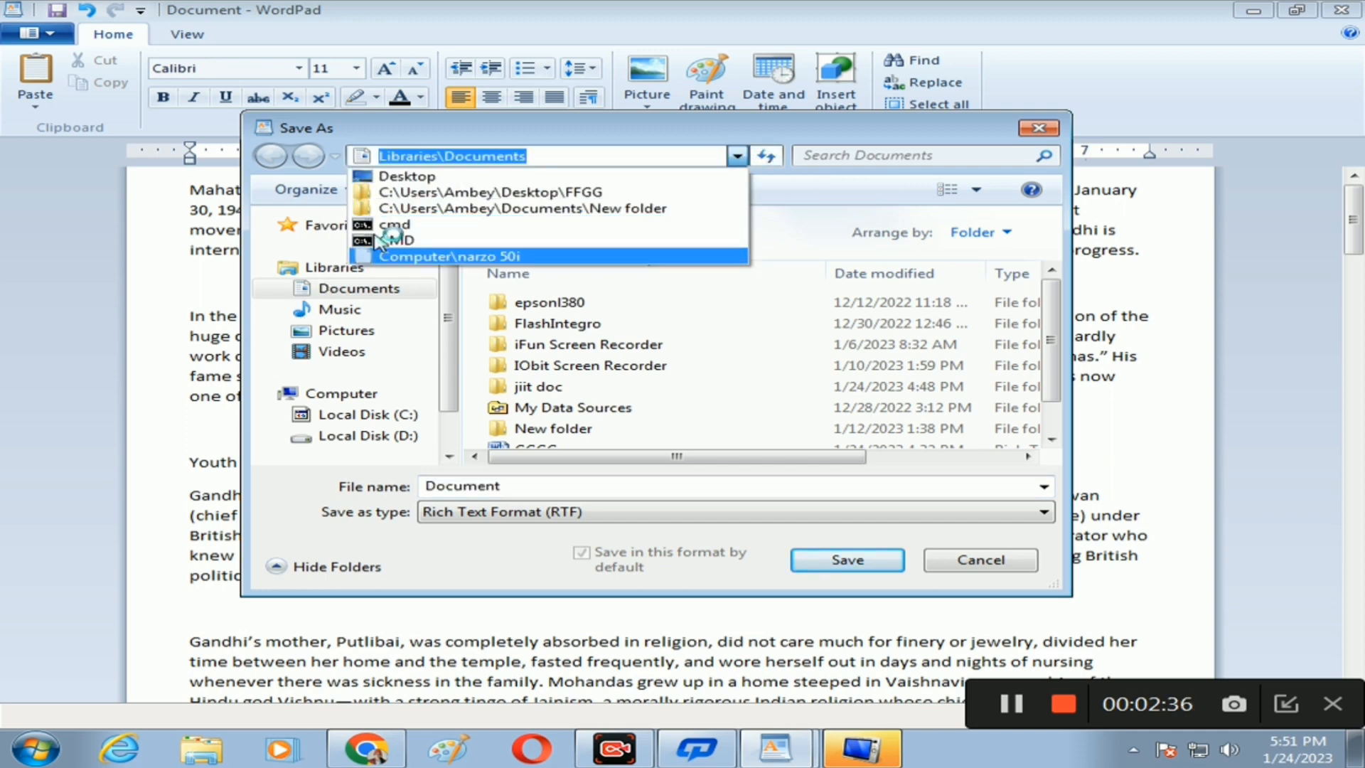
left_click(482, 177)
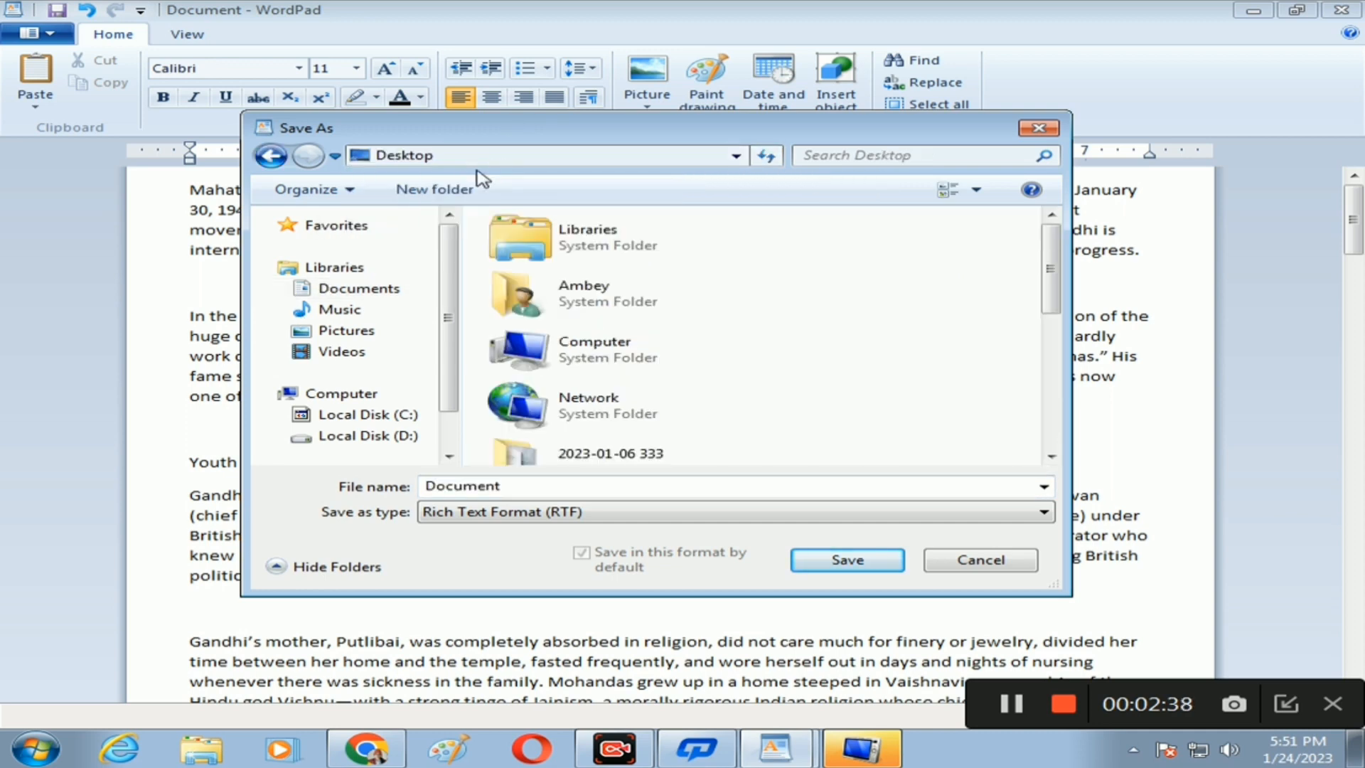
double_click(546, 486)
key("BackSpace")
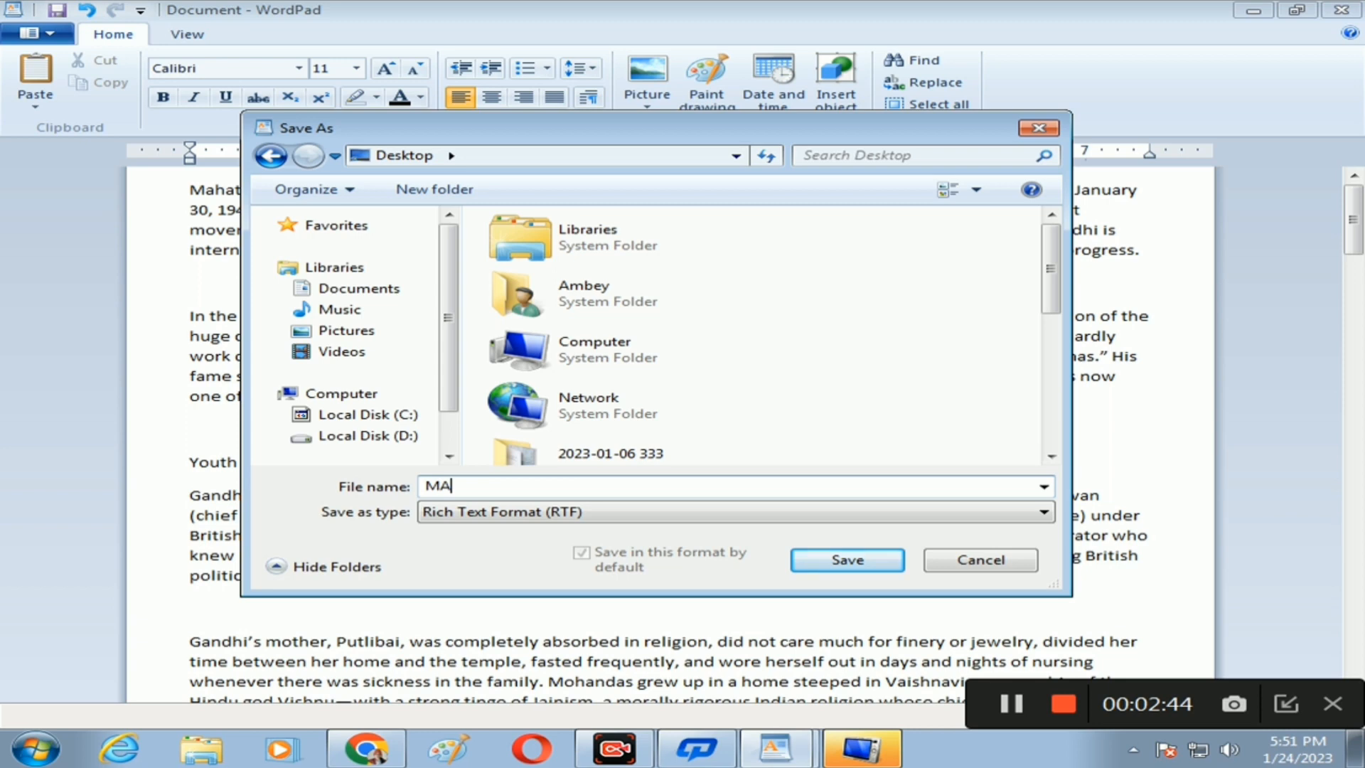
type("MAHATAMA GANGHI")
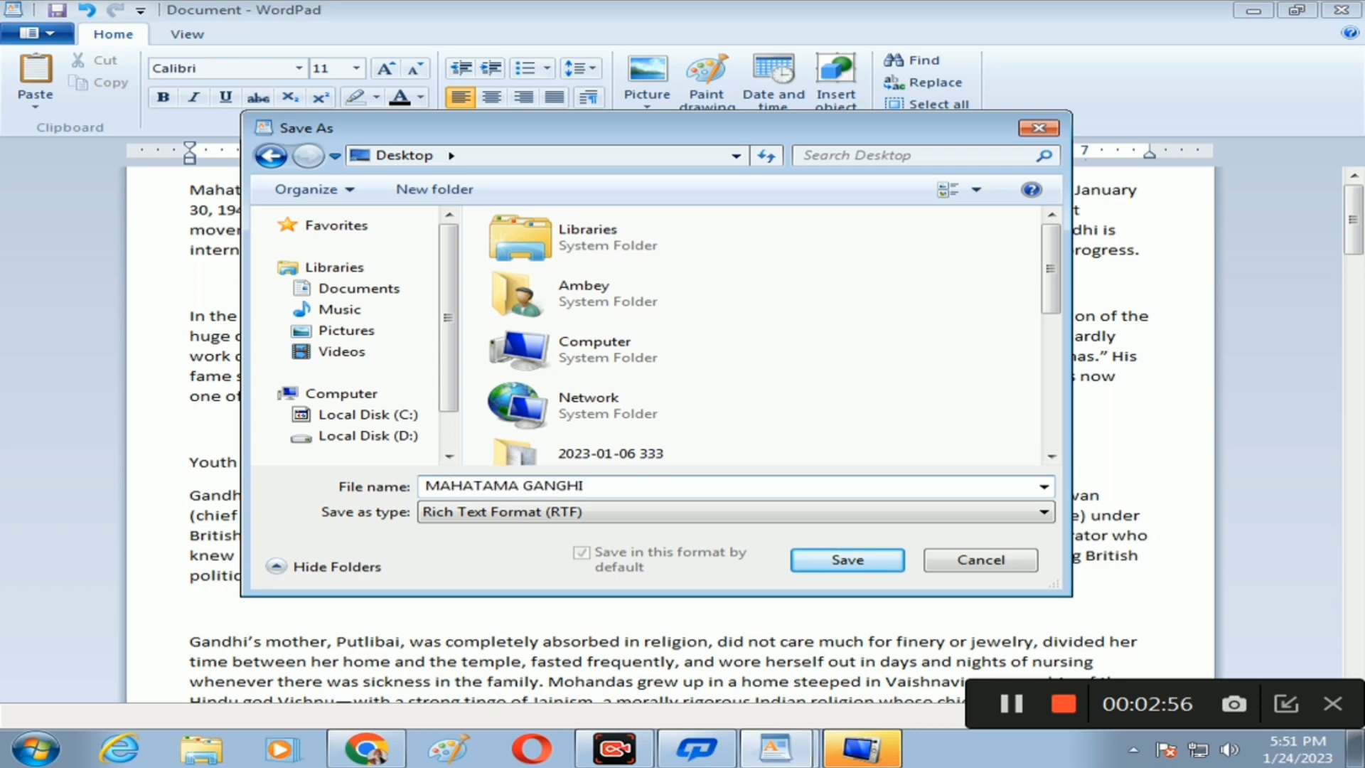
left_click(882, 555)
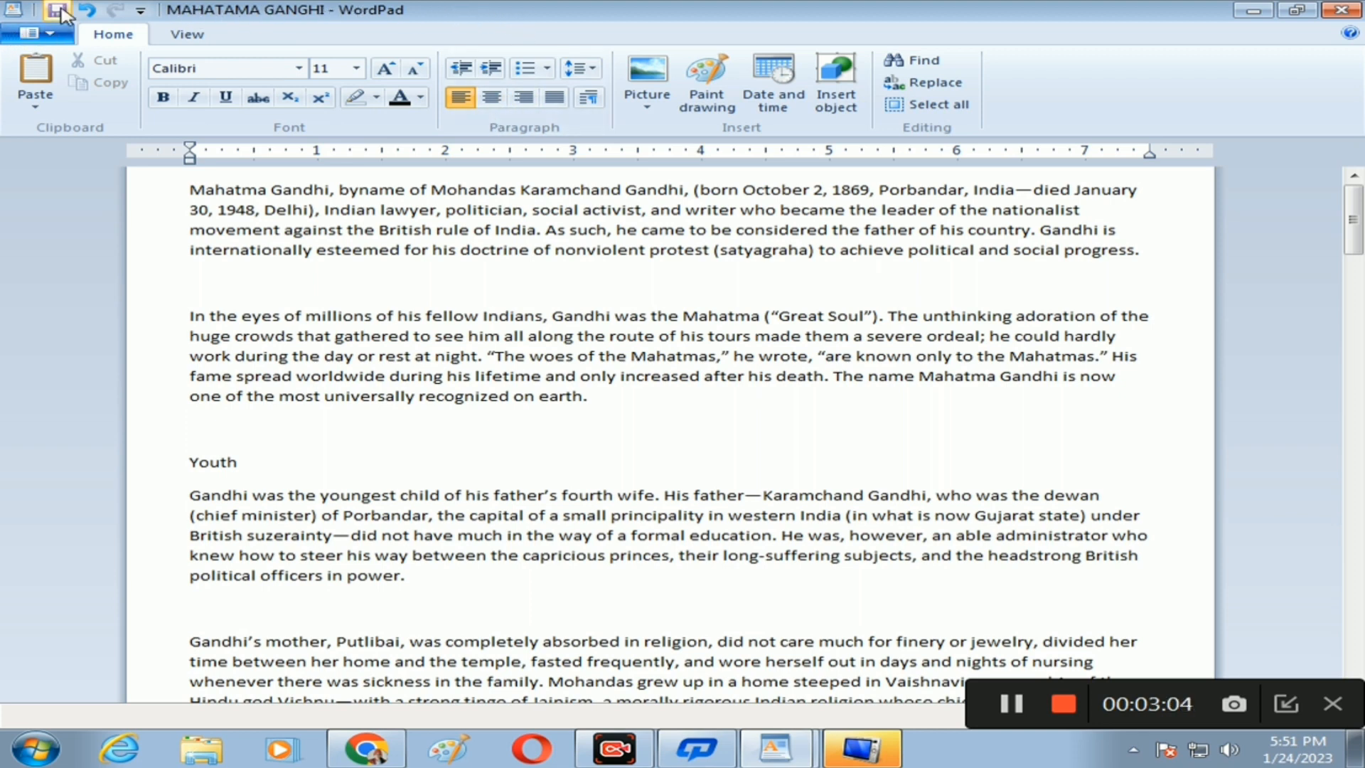
Step: Start a new blank document and open the saved MAHATAMA GANGHI file from the Desktop
left_click(60, 33)
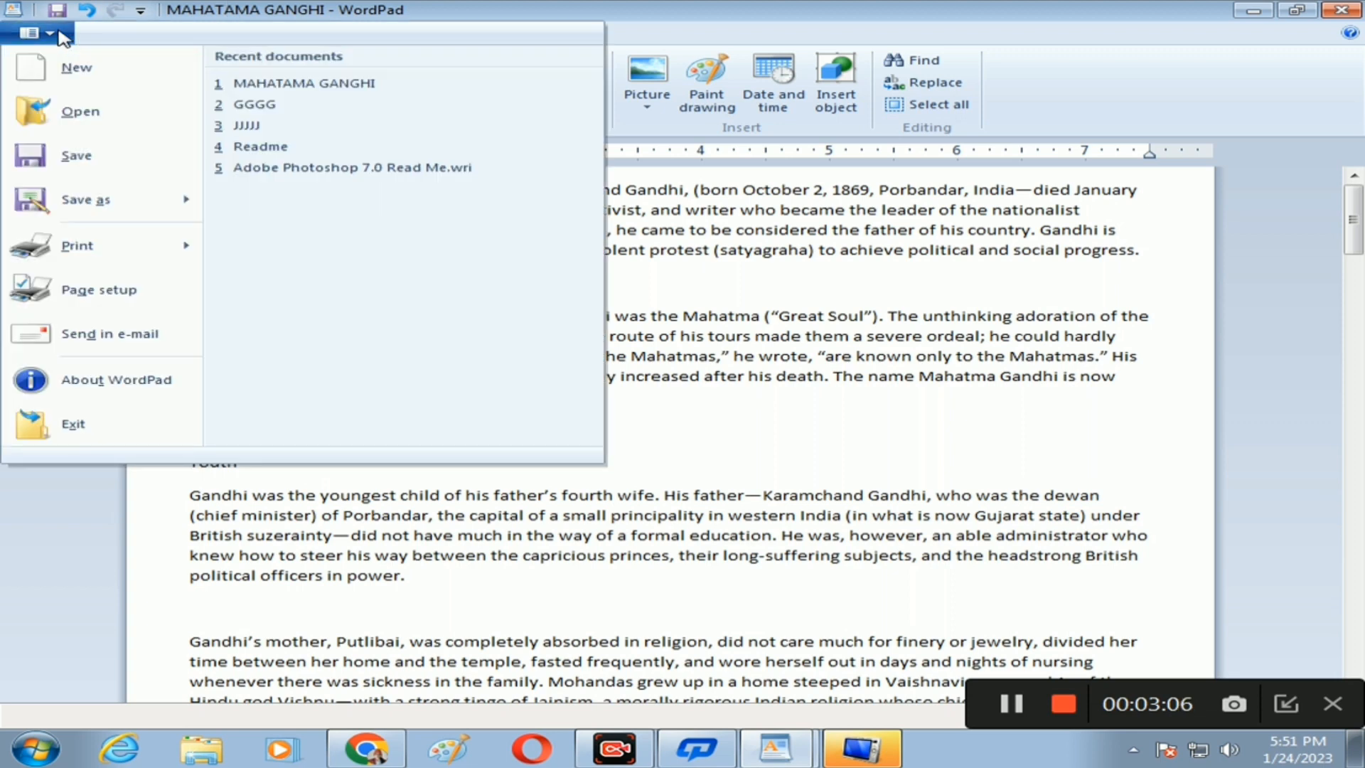
left_click(72, 66)
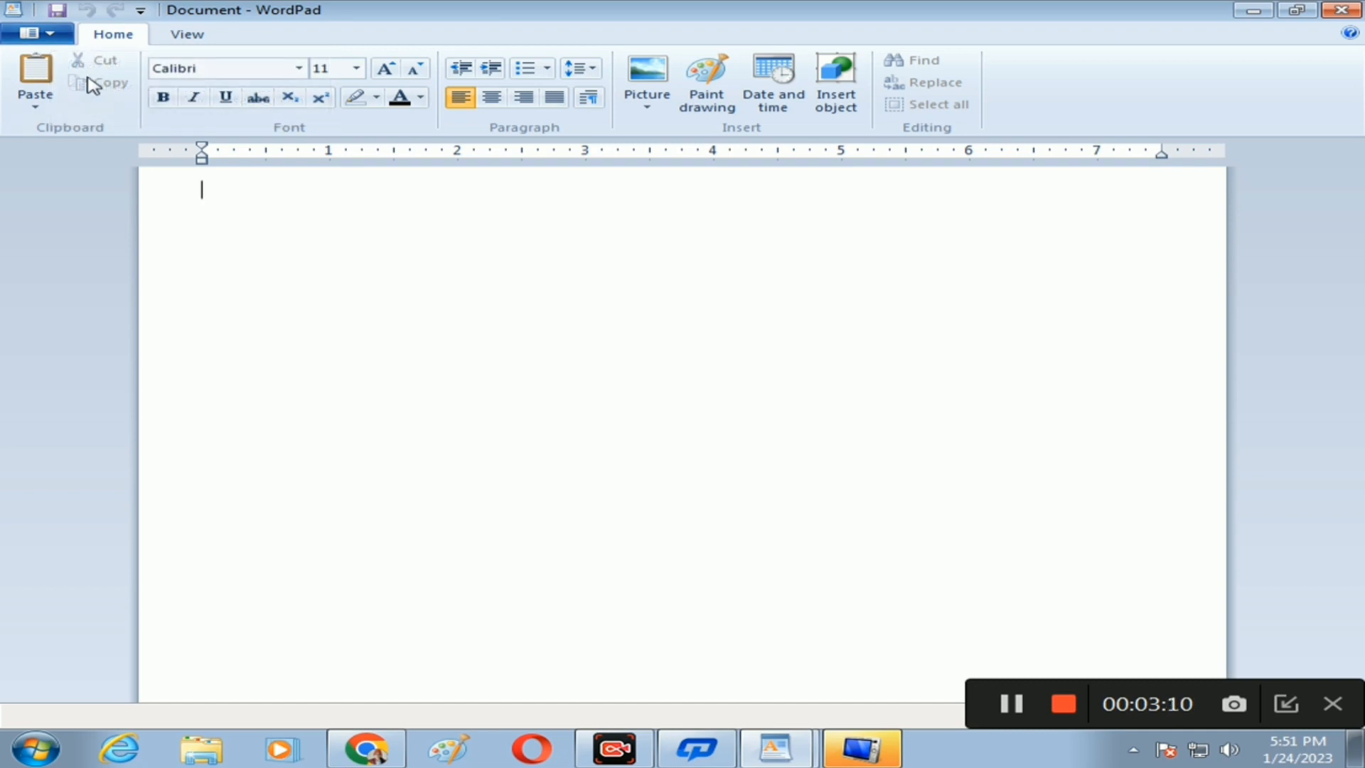
left_click(61, 37)
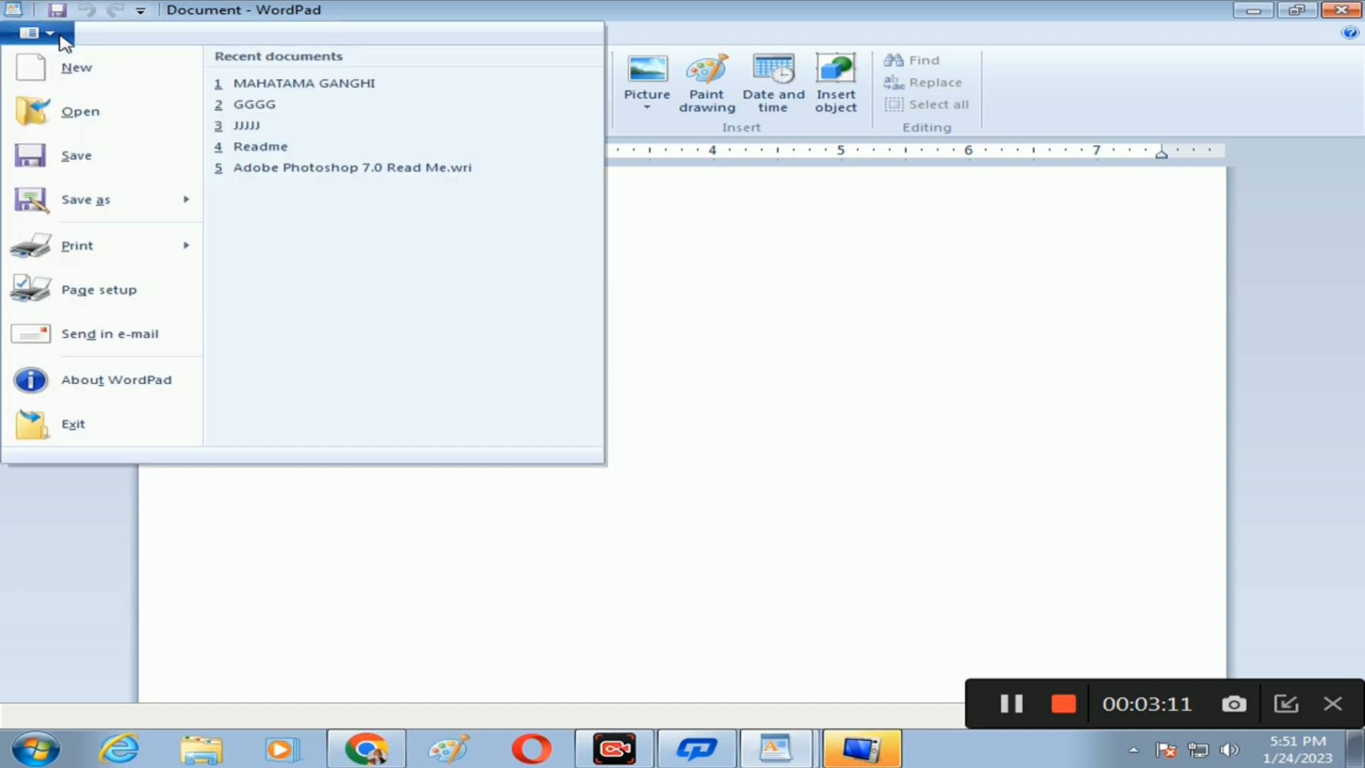
left_click(94, 118)
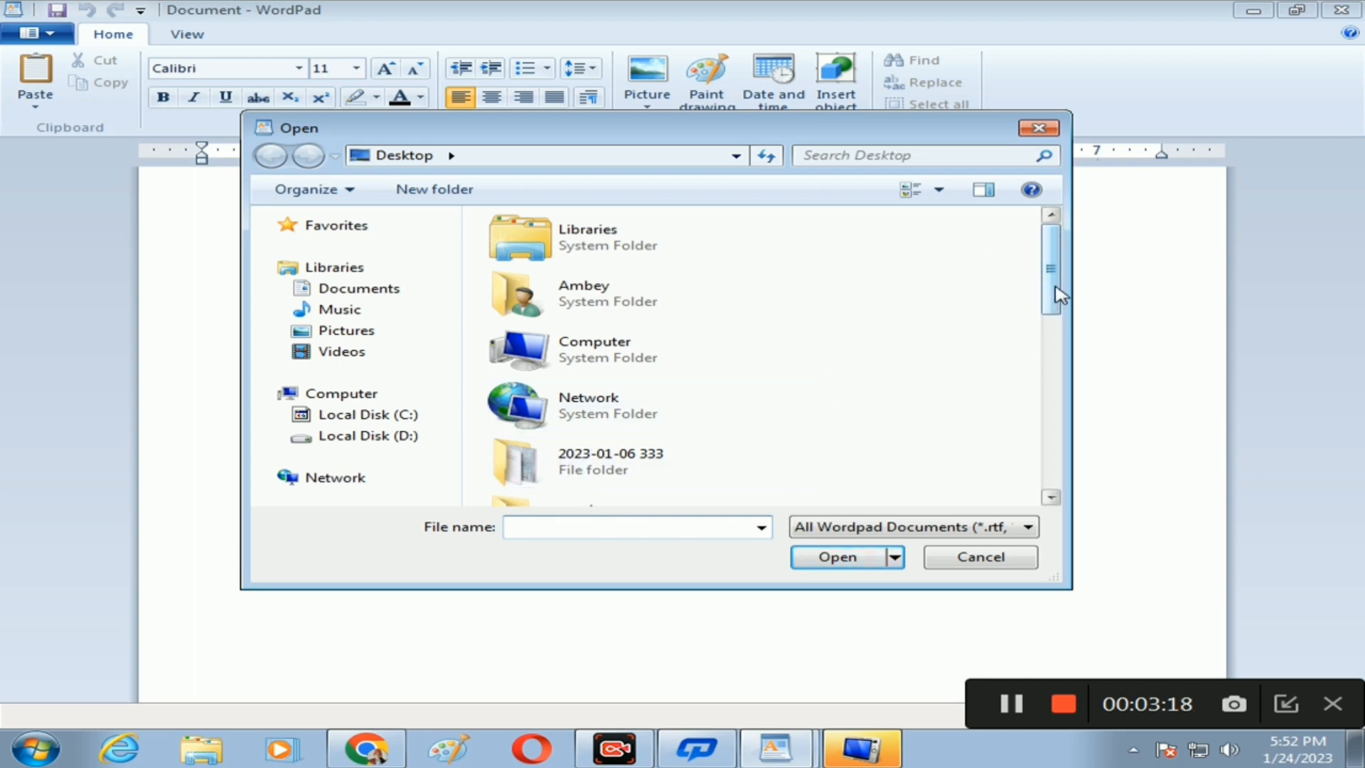
scroll(1039, 455, "down", 5)
scroll(1039, 455, "down", 1)
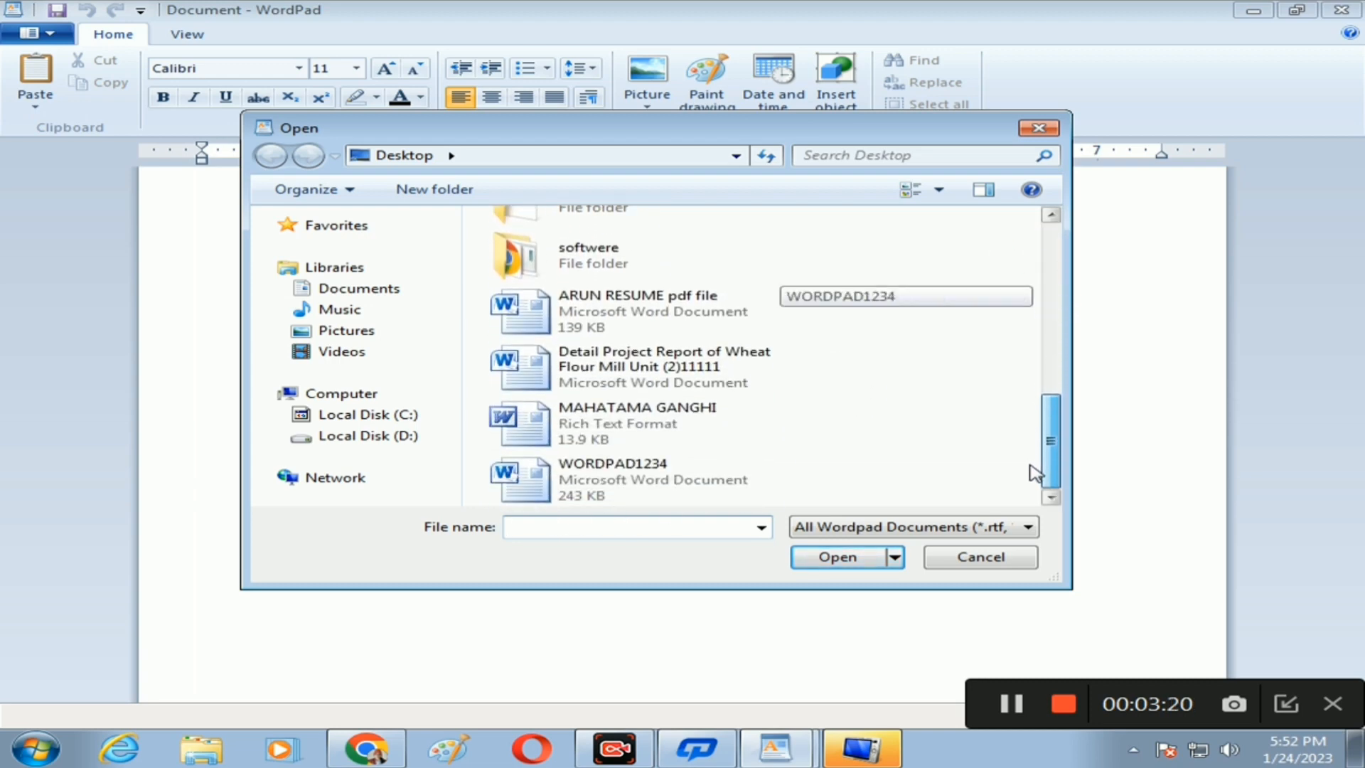
double_click(611, 416)
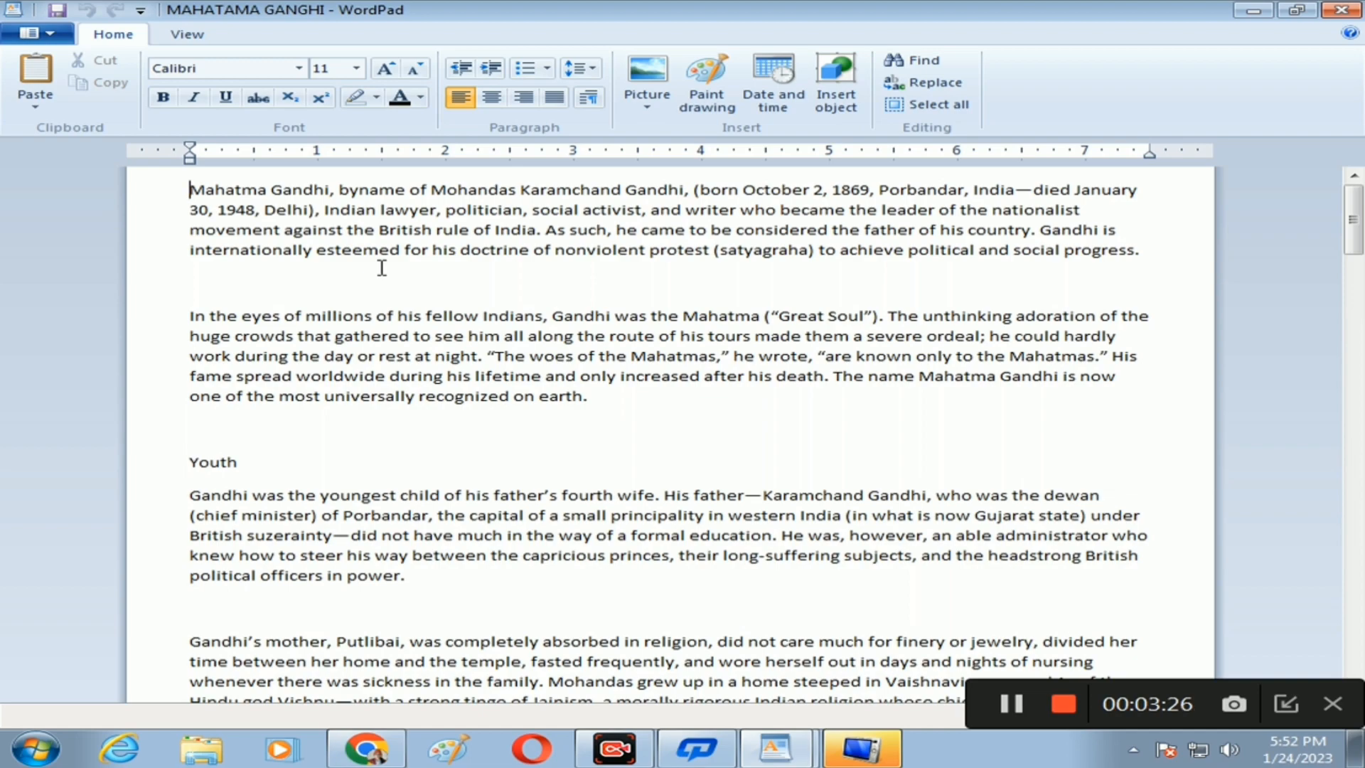
Step: Save a copy of the document on the Desktop in Rich Text Format as MAHATAMA GANGHI G
scroll(382, 268, "down", 6)
scroll(383, 270, "up", 6)
left_click(46, 37)
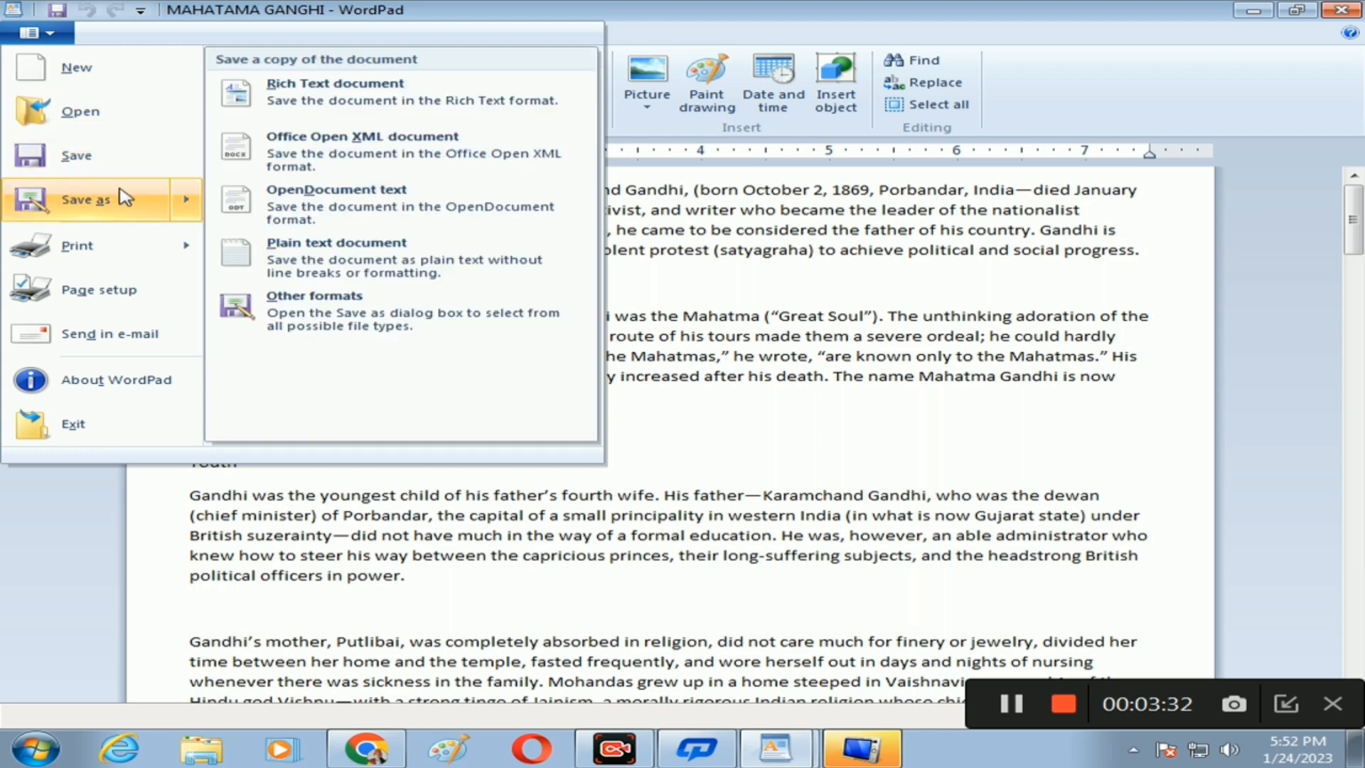
left_click(73, 202)
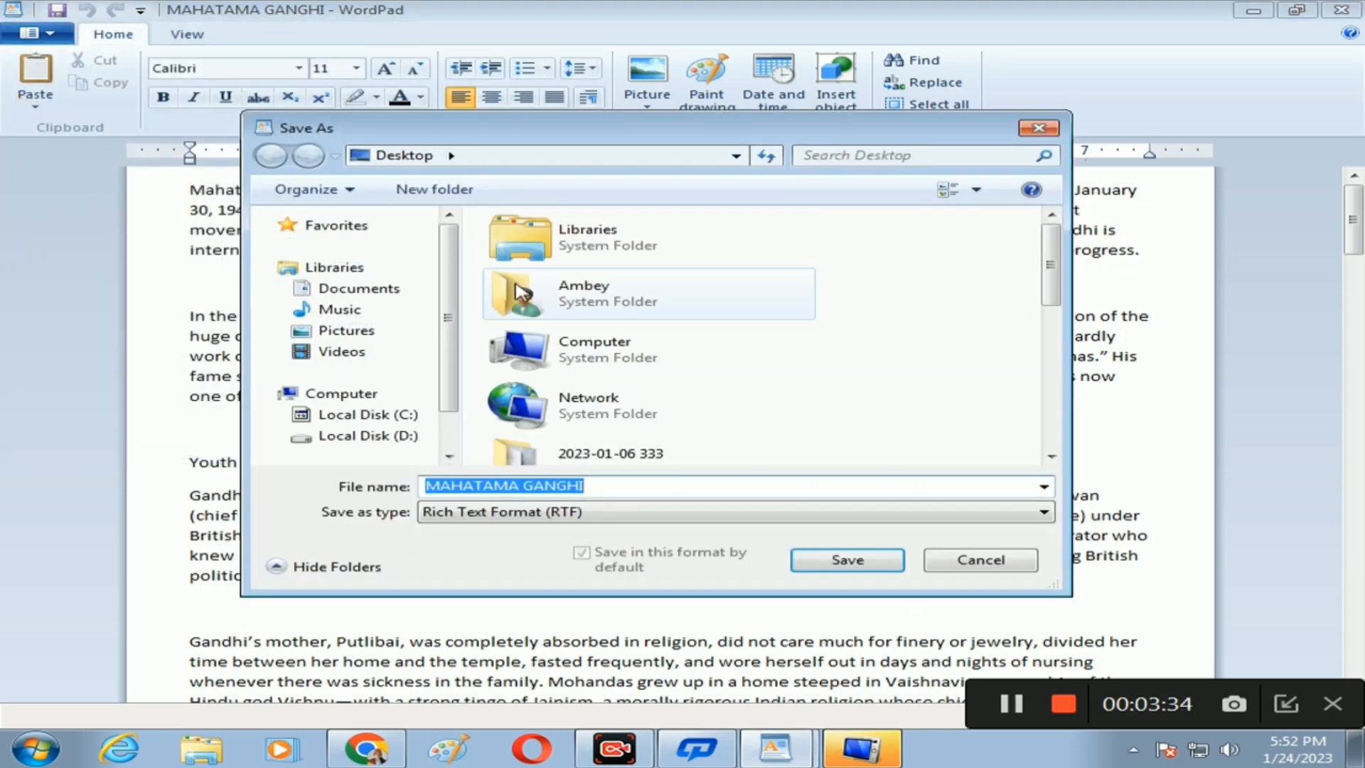
left_click(618, 485)
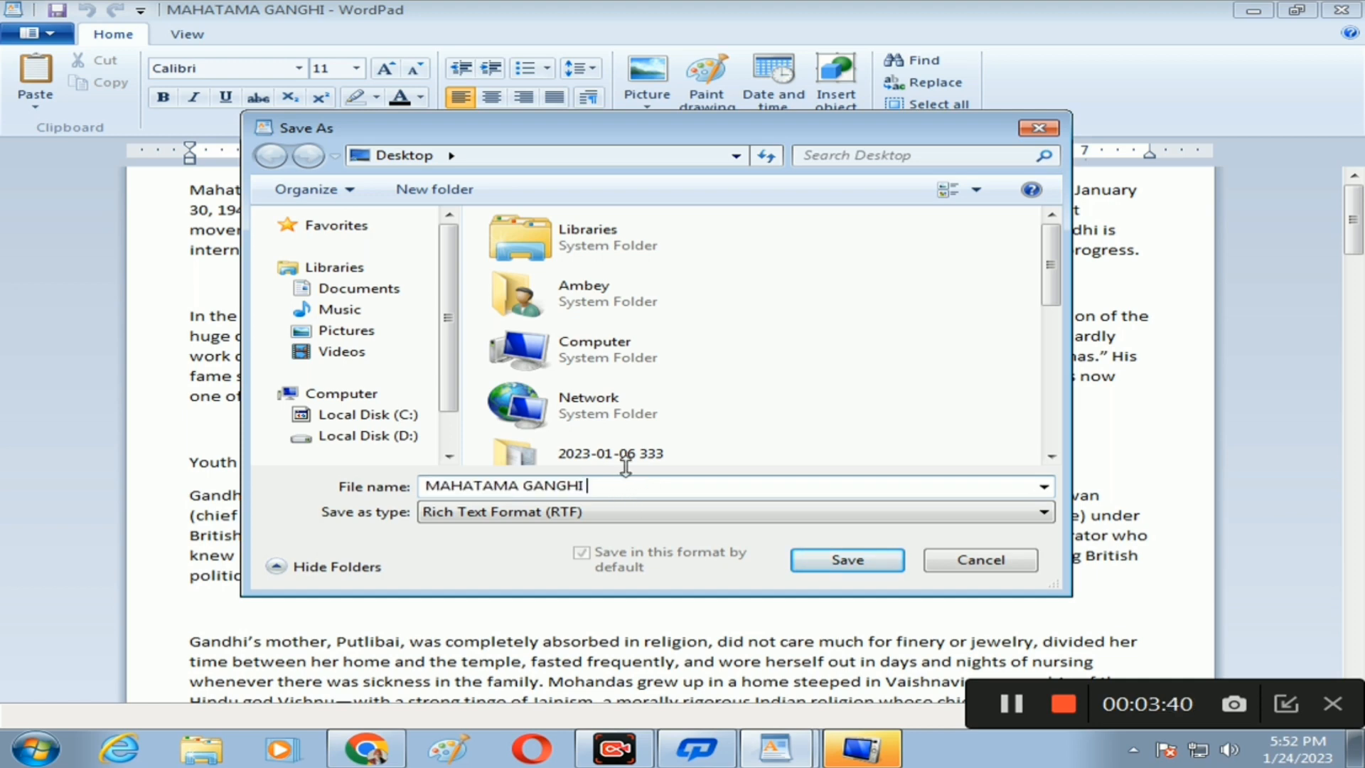
left_click(849, 562)
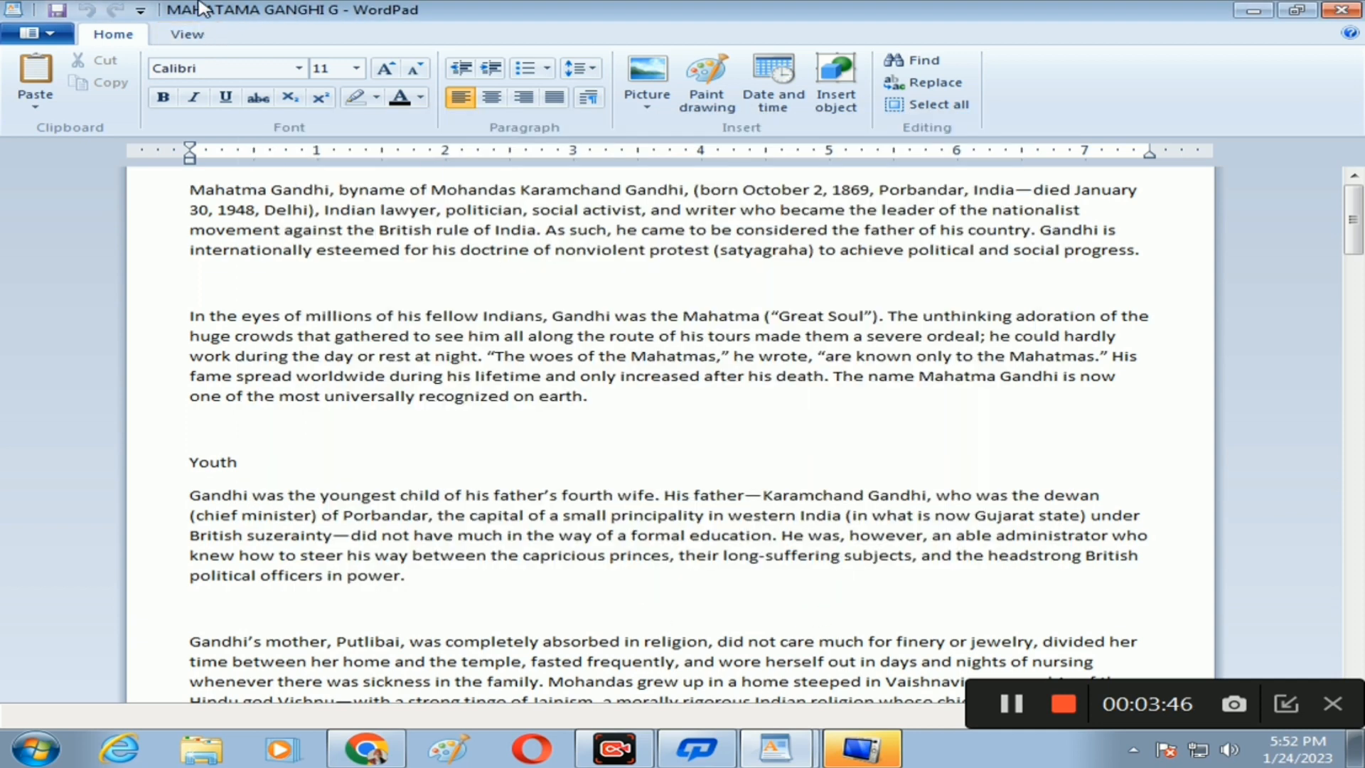
Step: Open the original MAHATAMA GANGHI document from the Desktop again
left_click(39, 33)
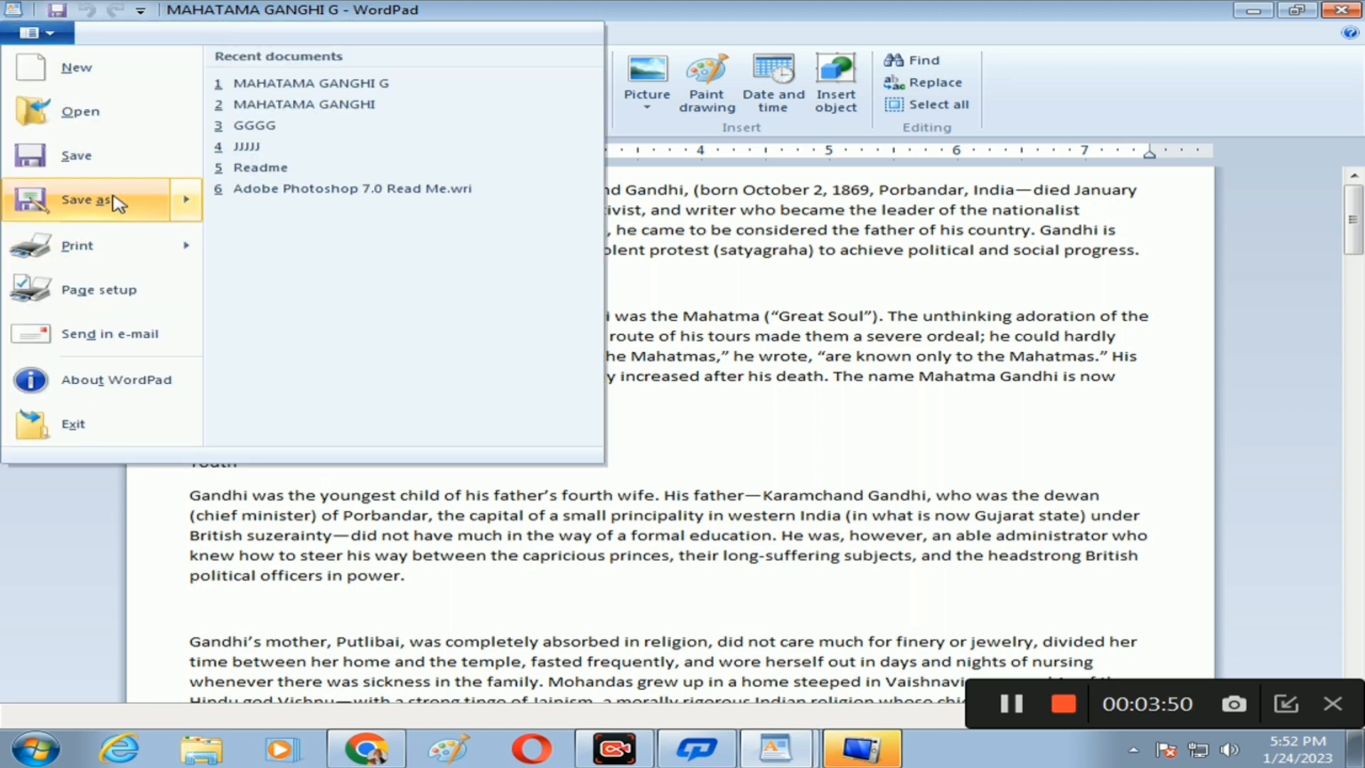
left_click(81, 111)
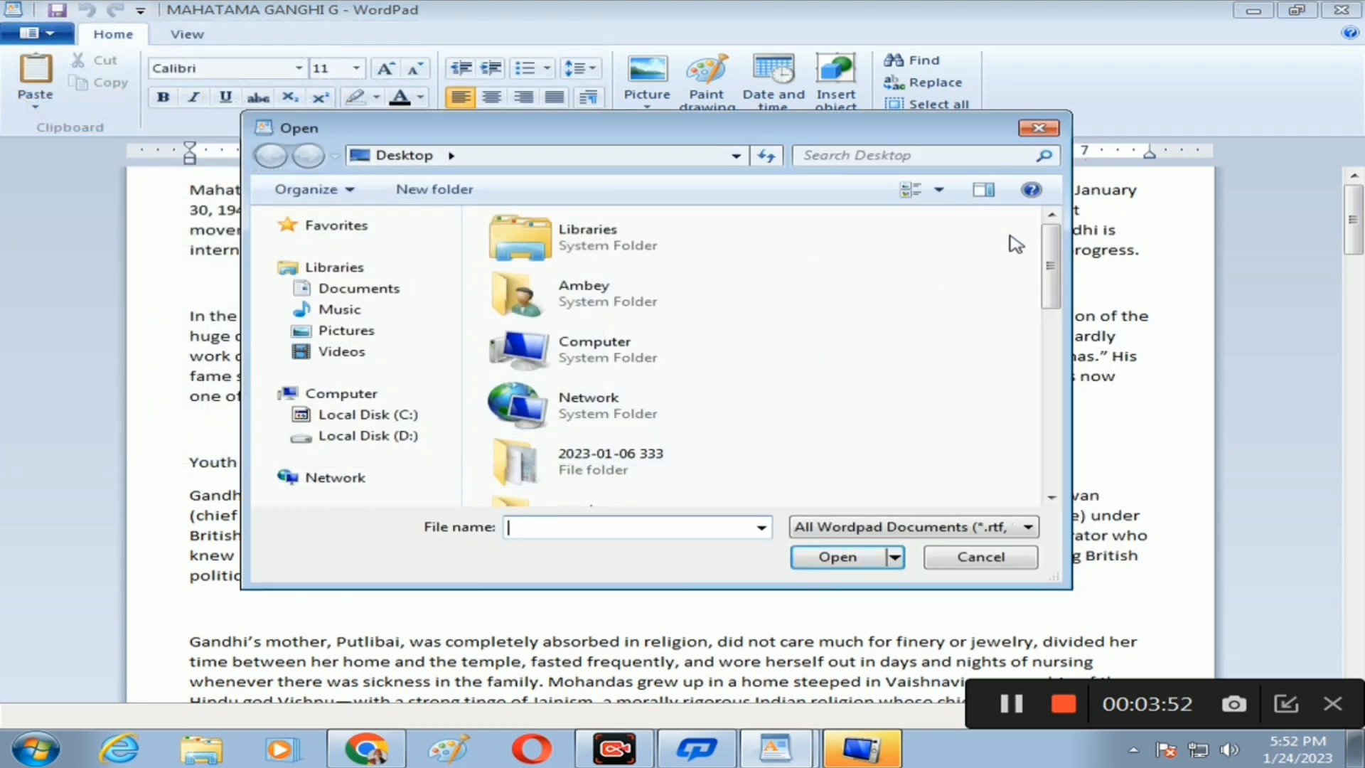
left_click_drag(1054, 267, 1057, 432)
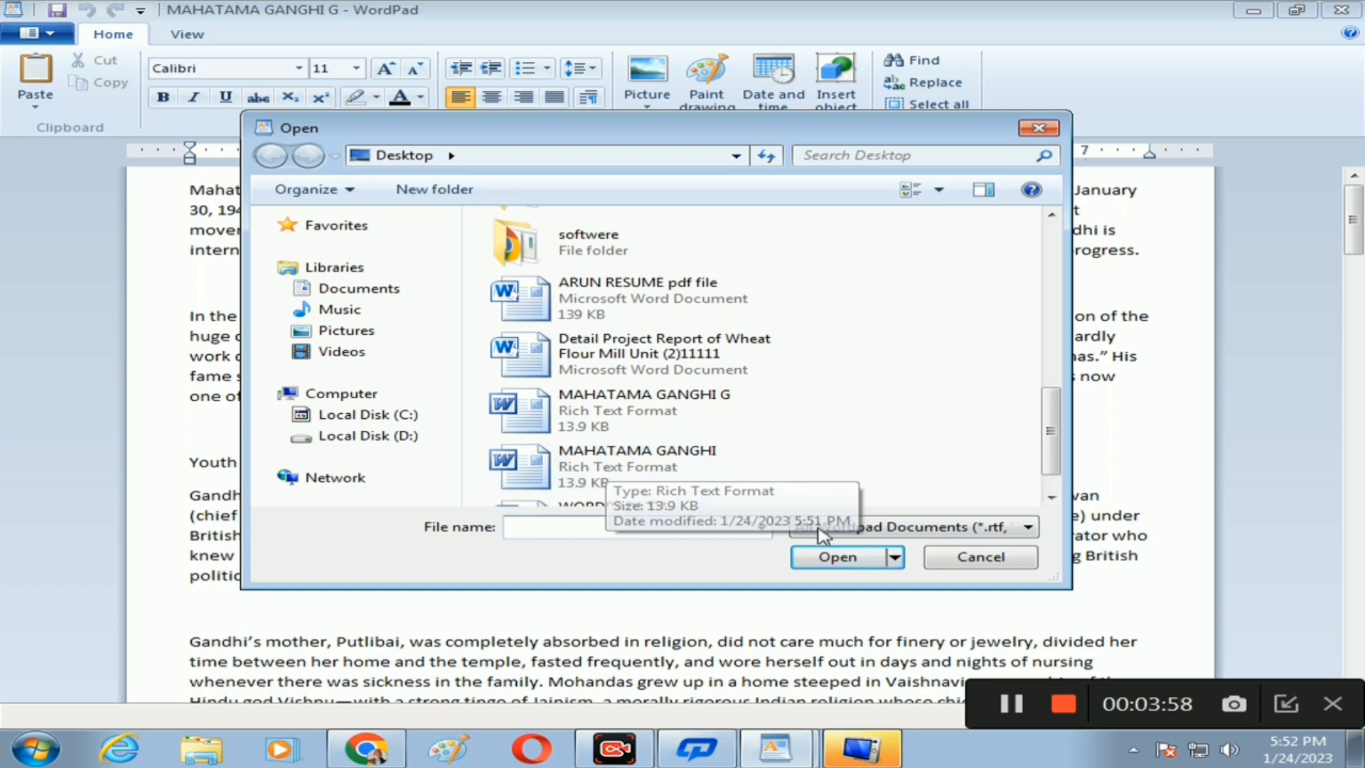
double_click(719, 455)
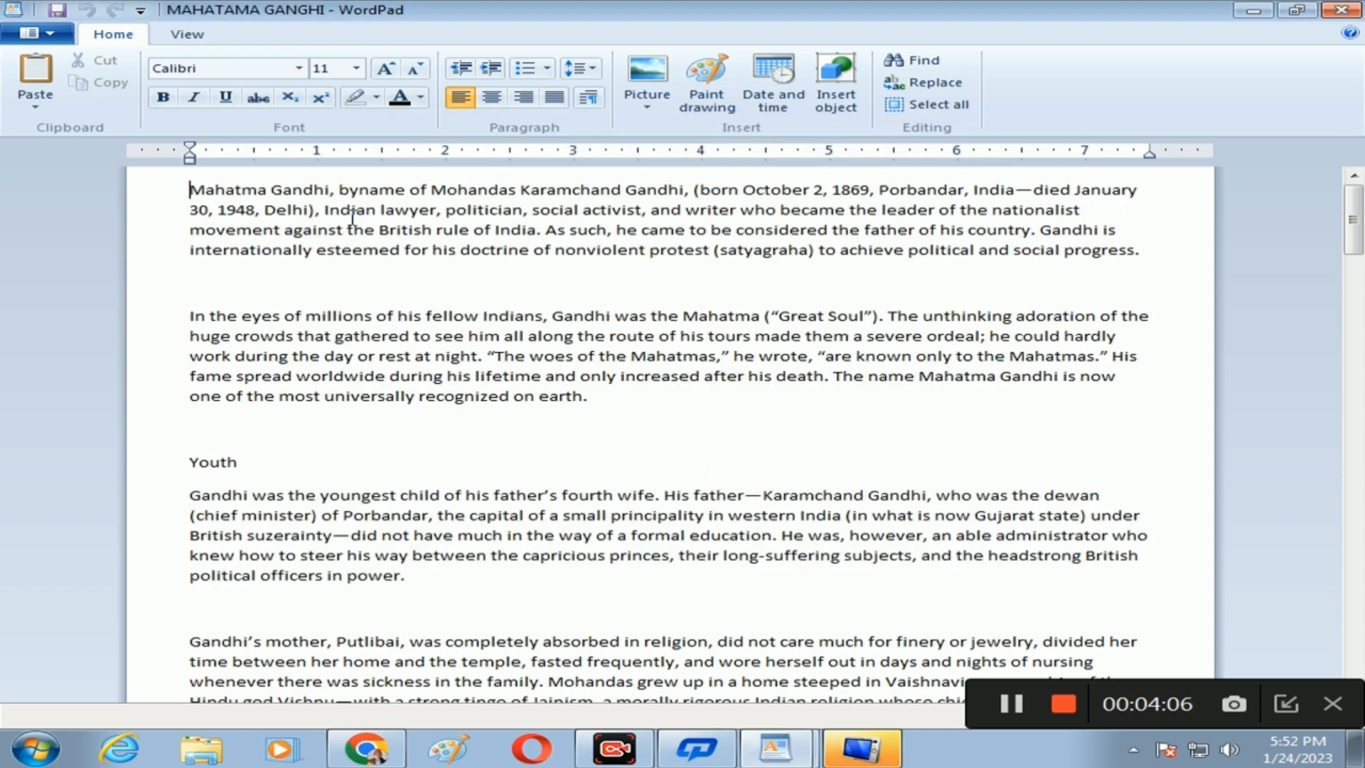
Step: Review the document's printer, page range and copies options, and leave the print settings without printing
left_click(43, 45)
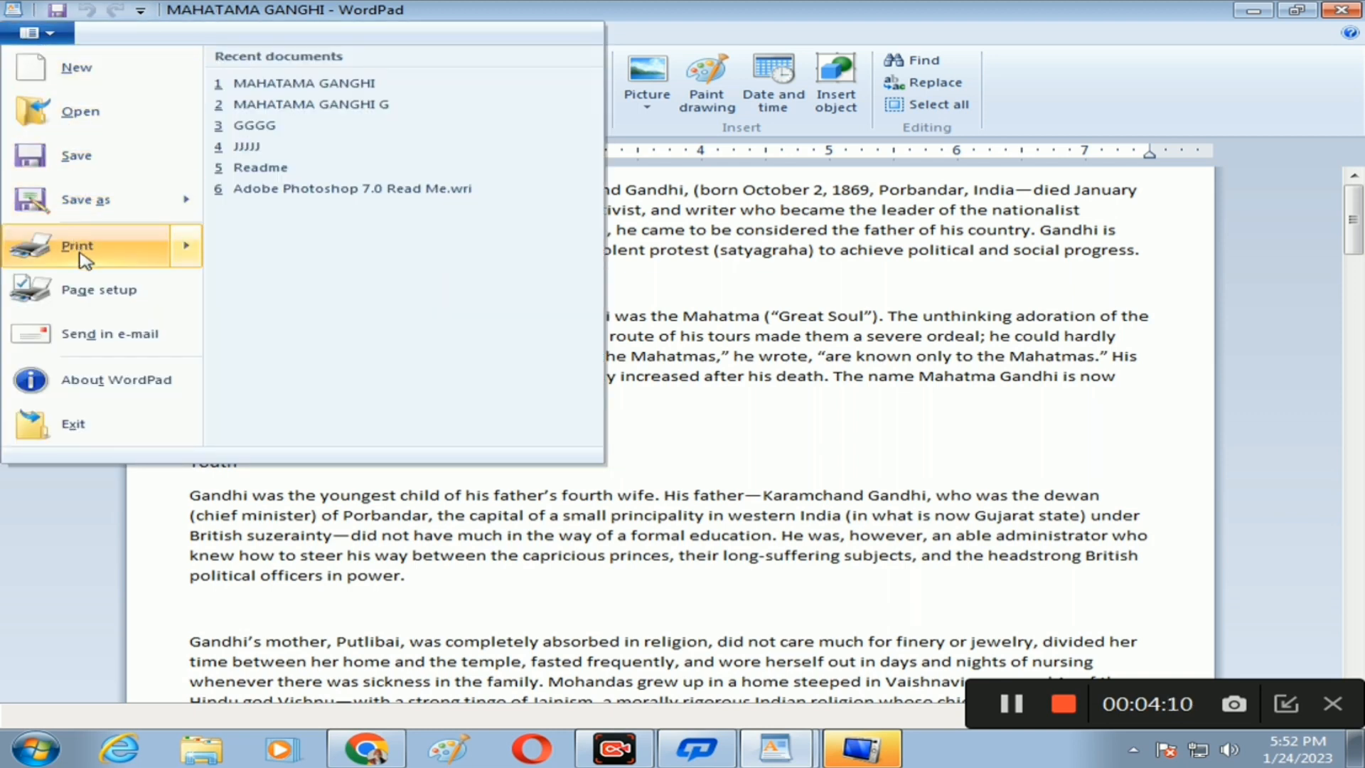
mouse_move(112, 266)
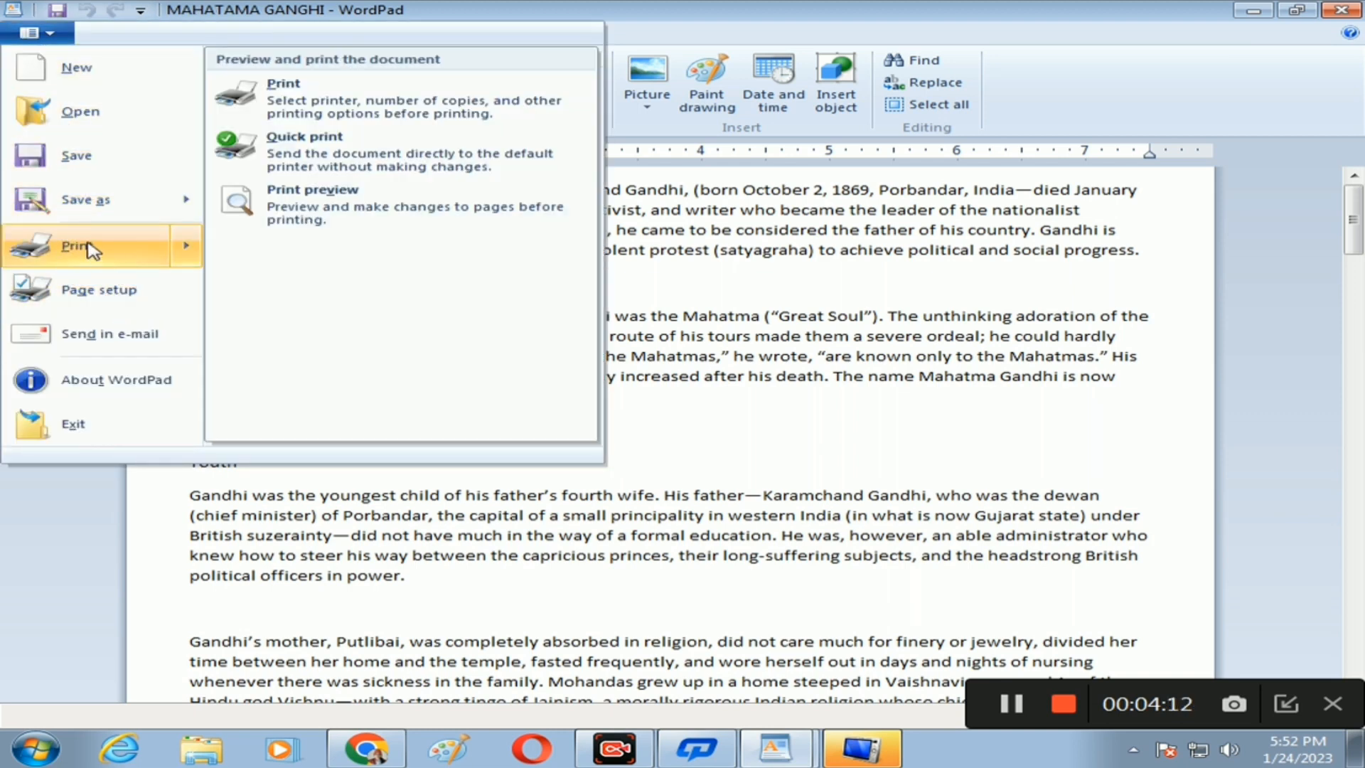
left_click(91, 249)
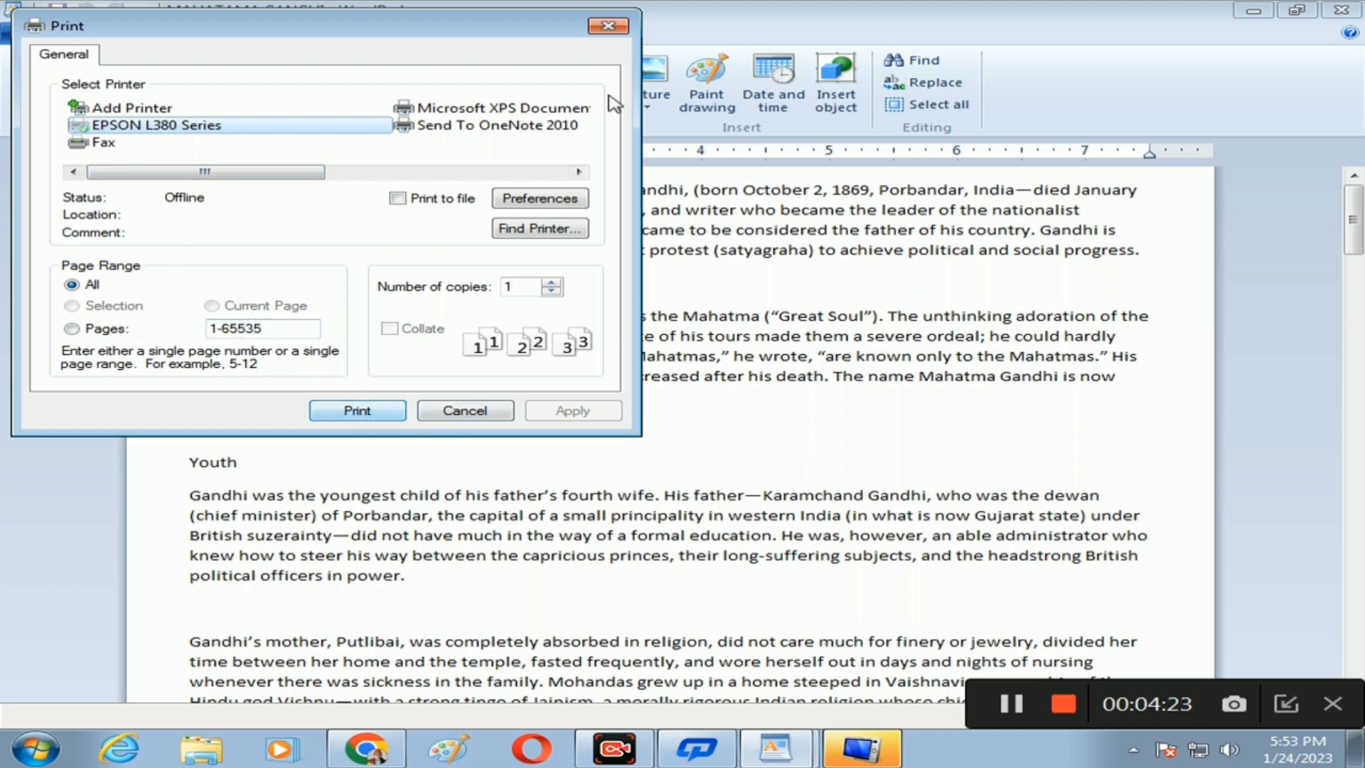
left_click(616, 28)
Step: Set the paper size in the page setup to A4 210 x 297 mm
left_click(61, 33)
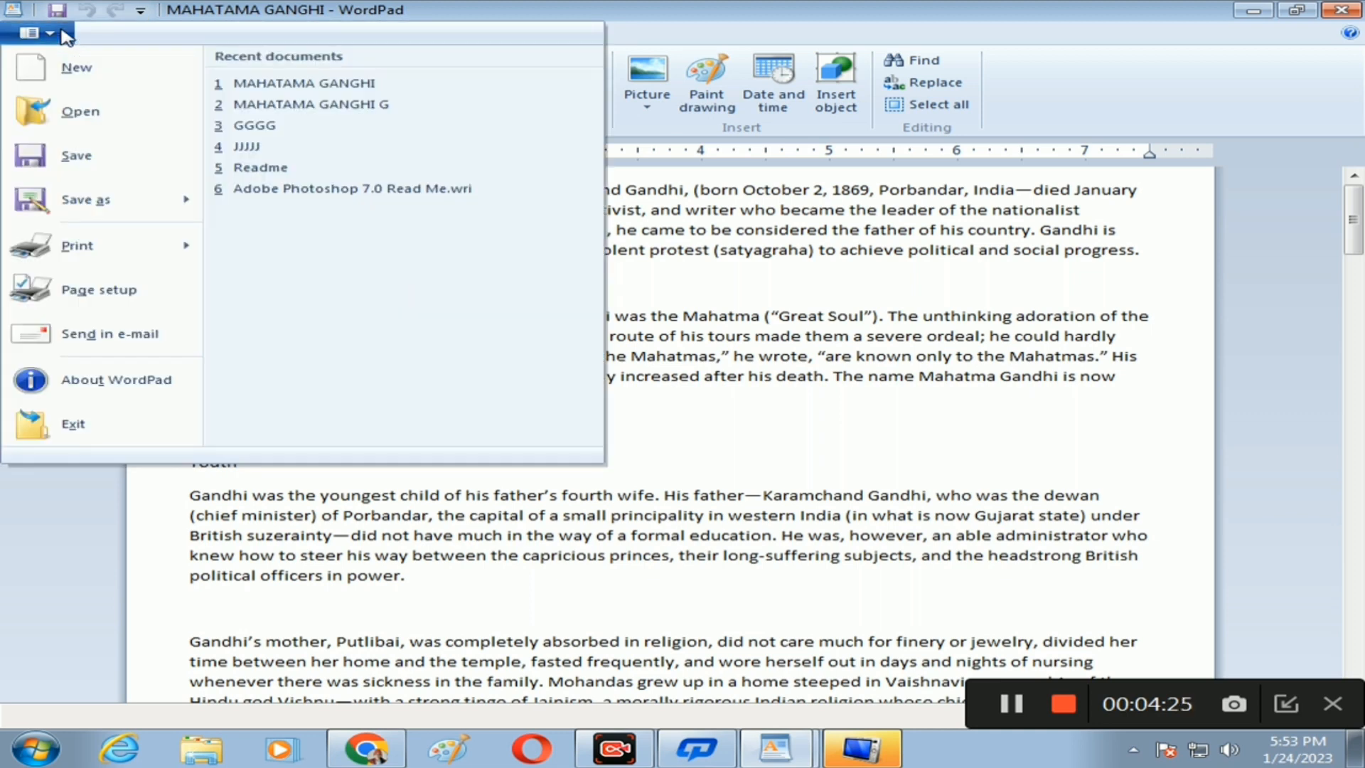
left_click(77, 298)
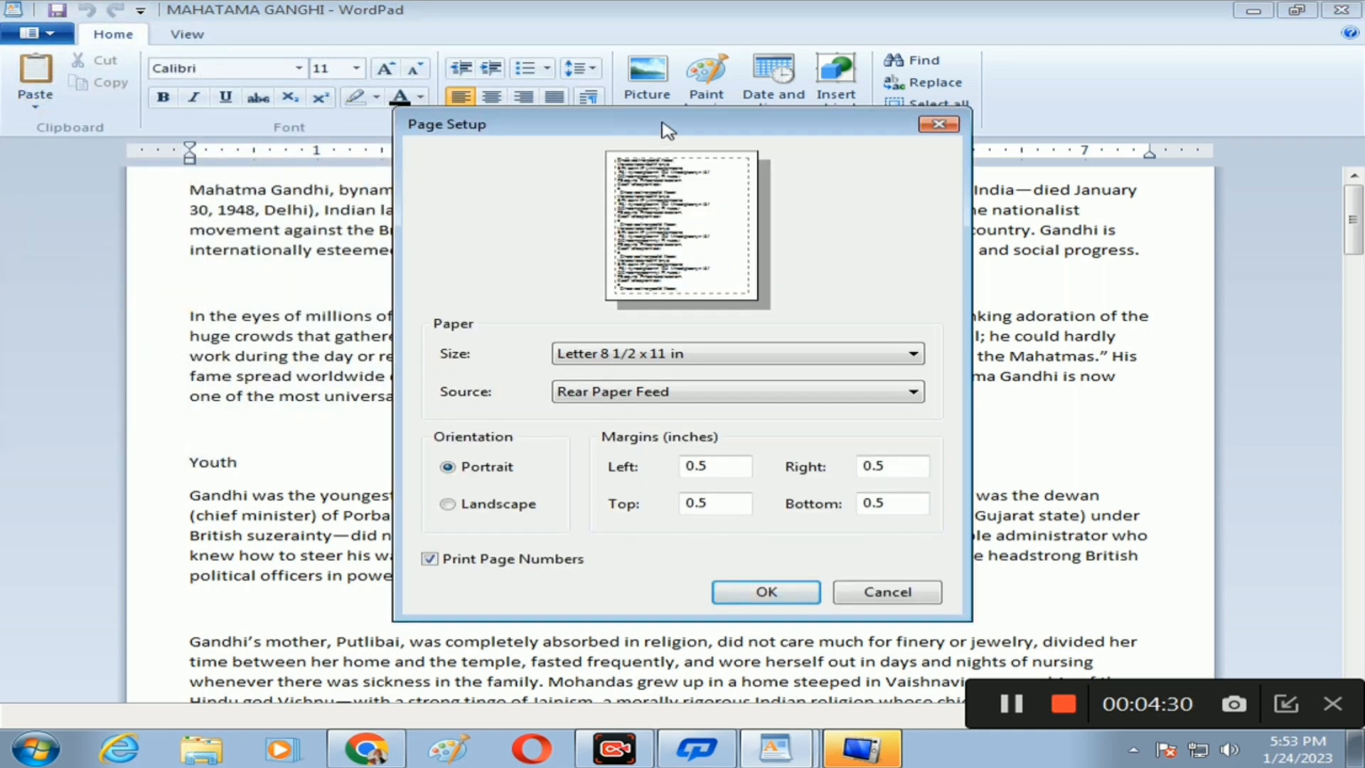
left_click_drag(661, 123, 606, 61)
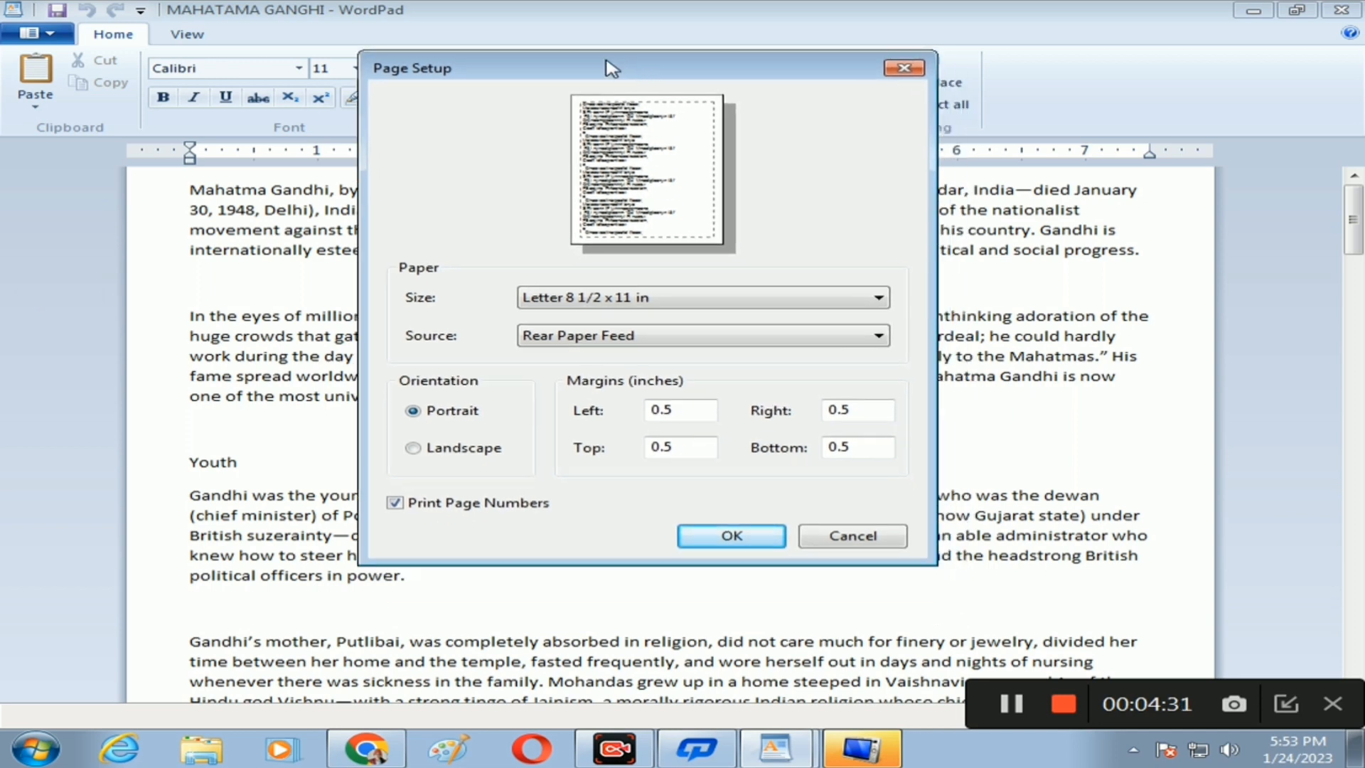
left_click(881, 299)
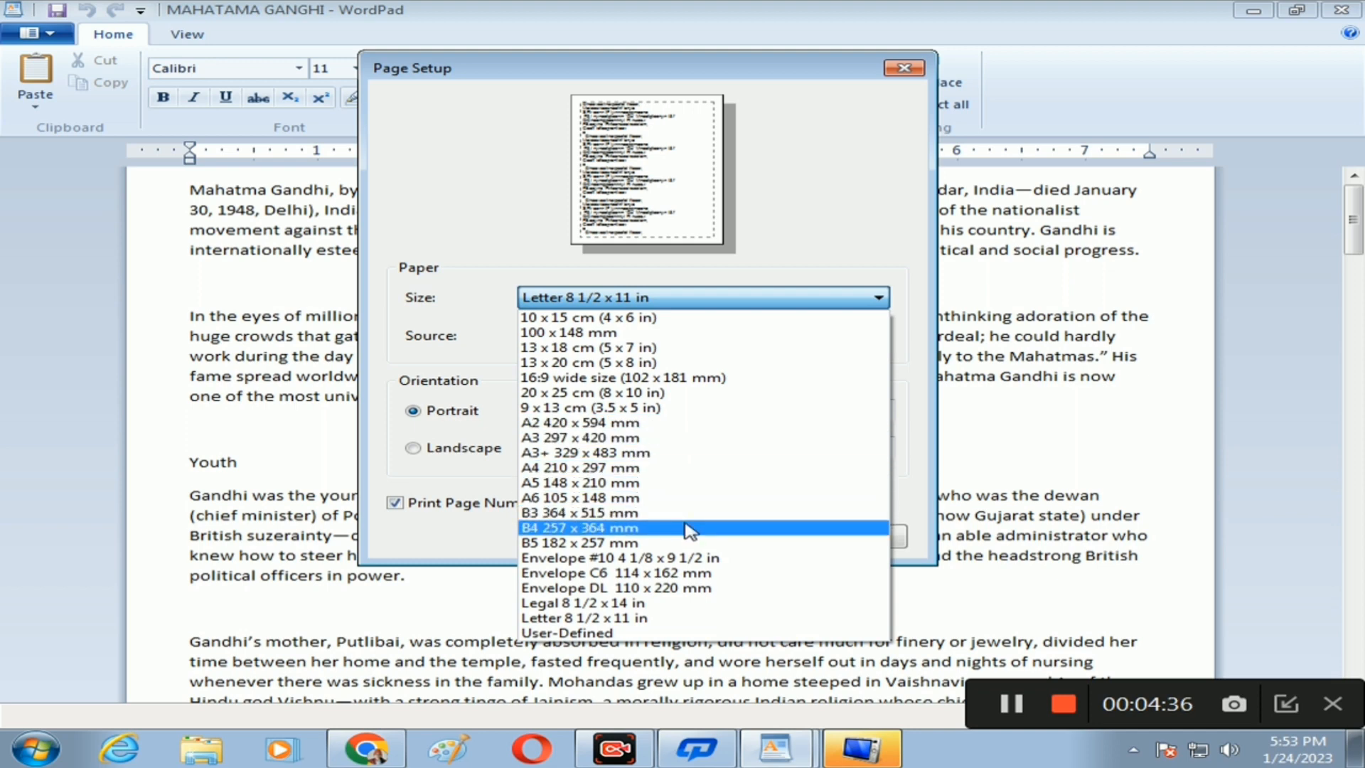
left_click(701, 468)
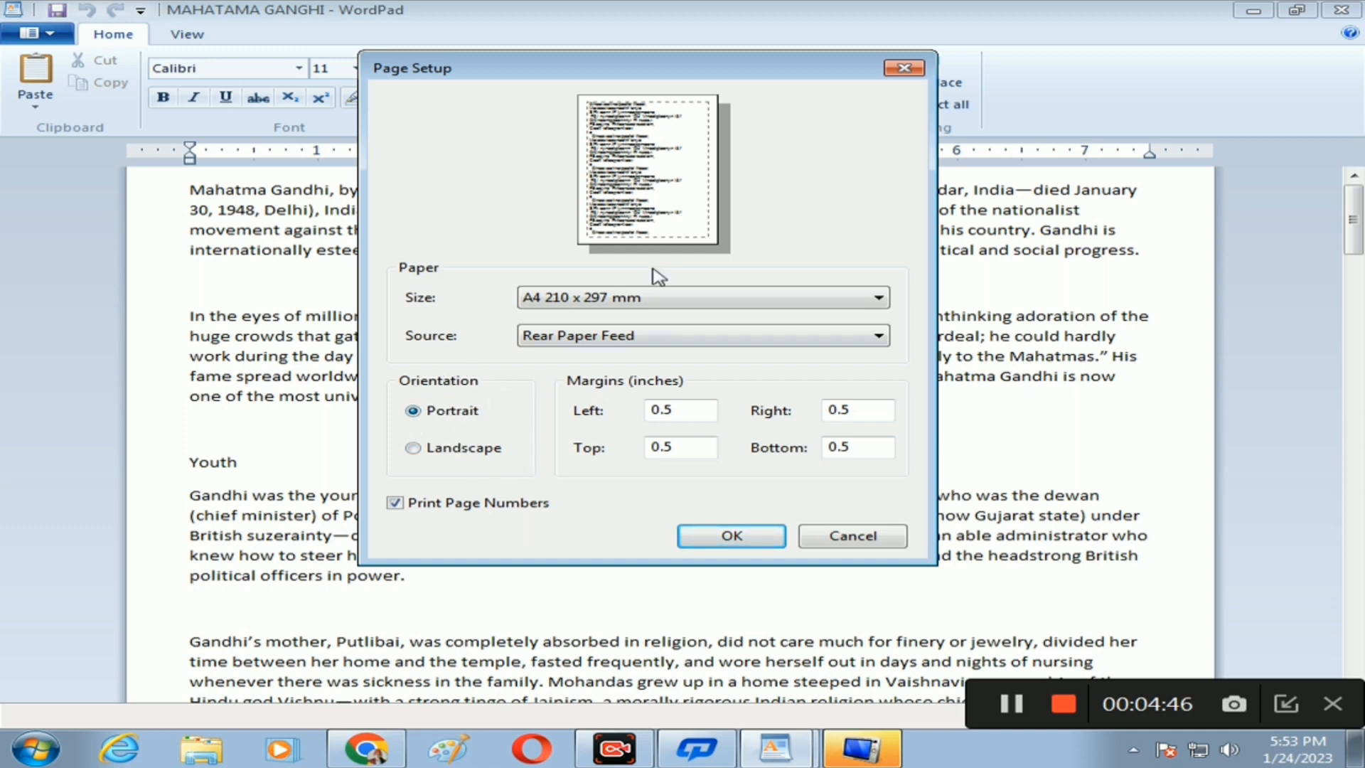
Step: Try the landscape orientation in the page setup and return it to portrait
left_click(455, 450)
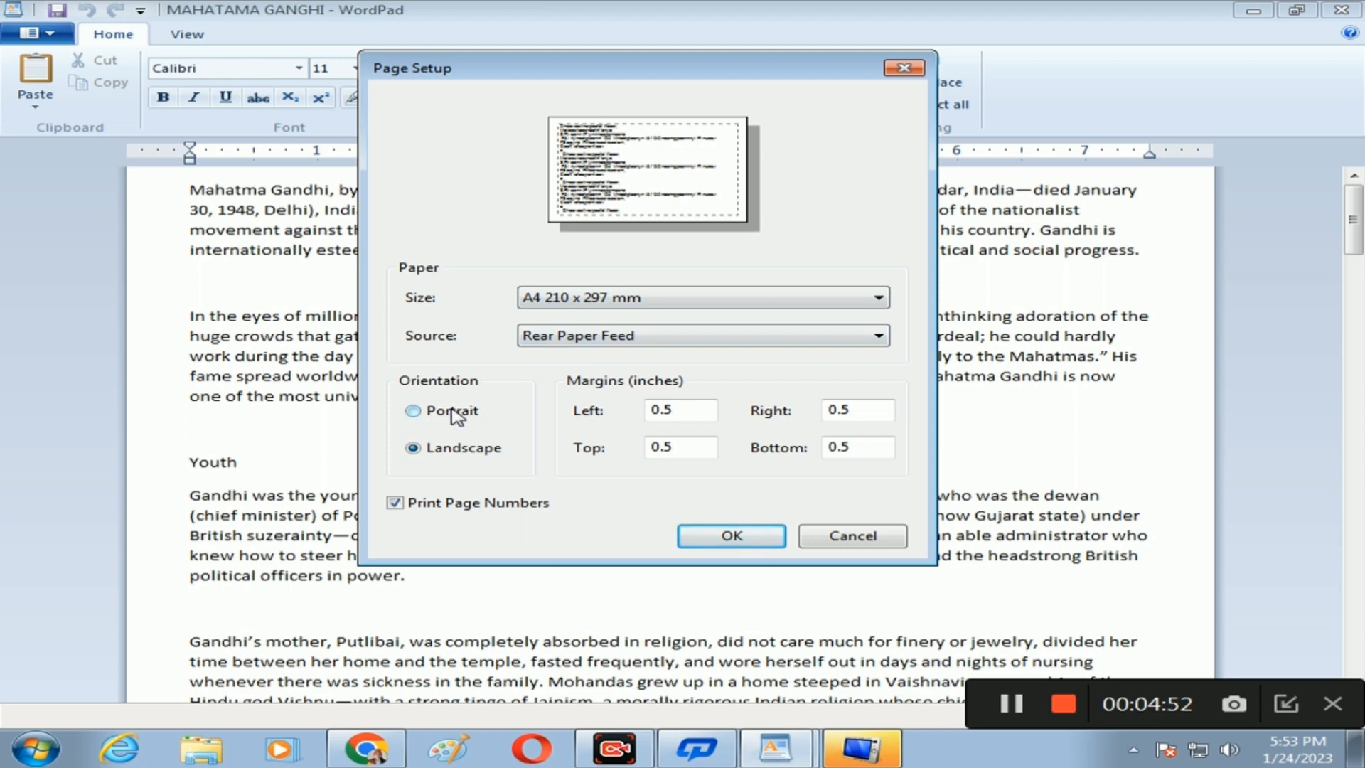
left_click(455, 415)
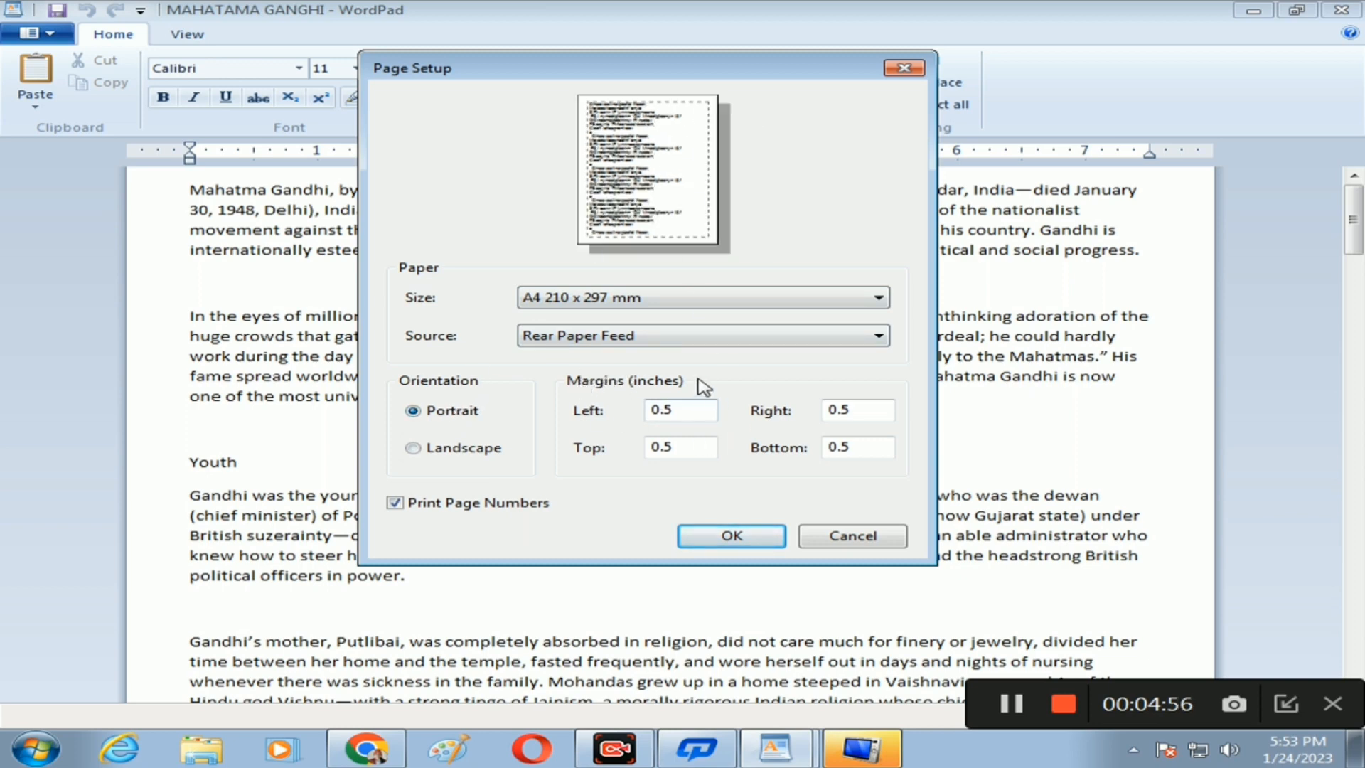
Step: Set the top, bottom, left and right page margins to 1 inch each and apply the page setup
left_click_drag(694, 408, 634, 399)
left_click(686, 407)
left_click_drag(694, 448, 643, 439)
type("1")
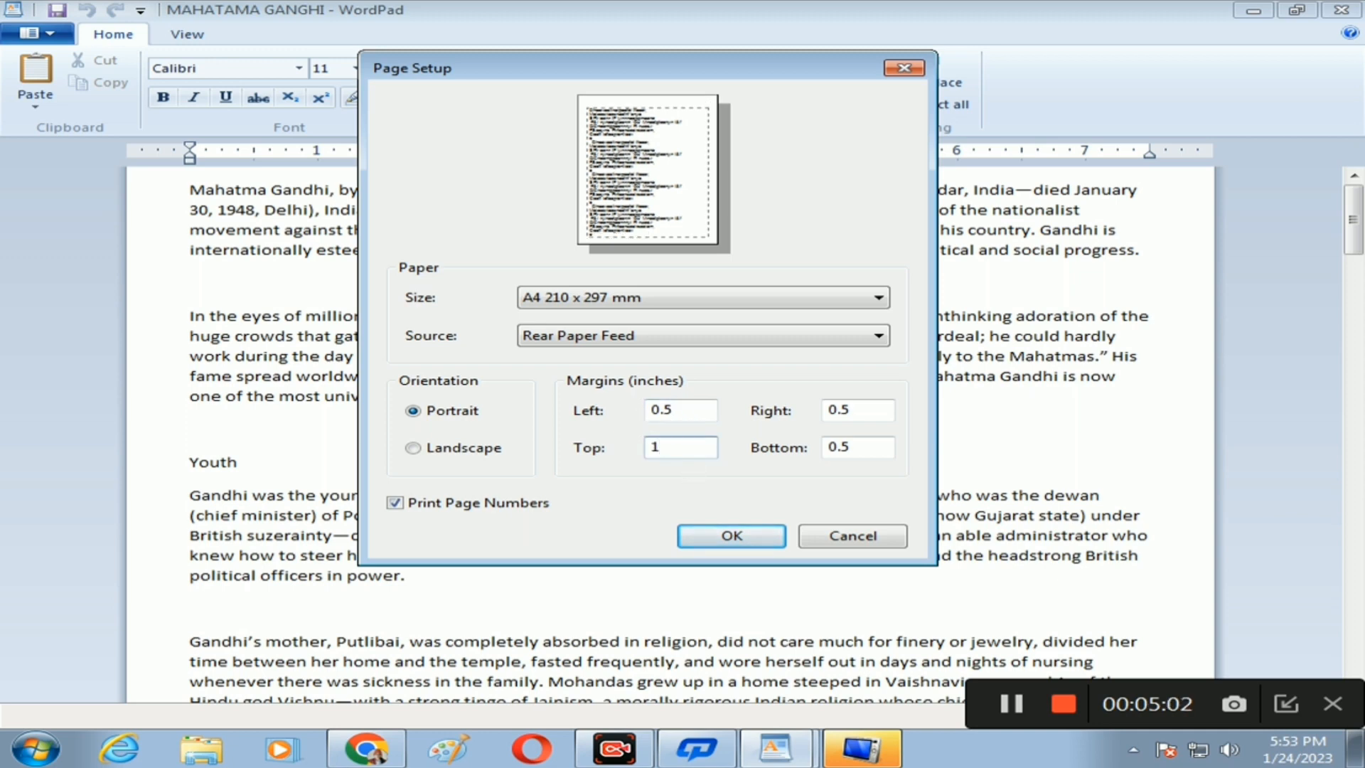
left_click_drag(867, 417, 790, 418)
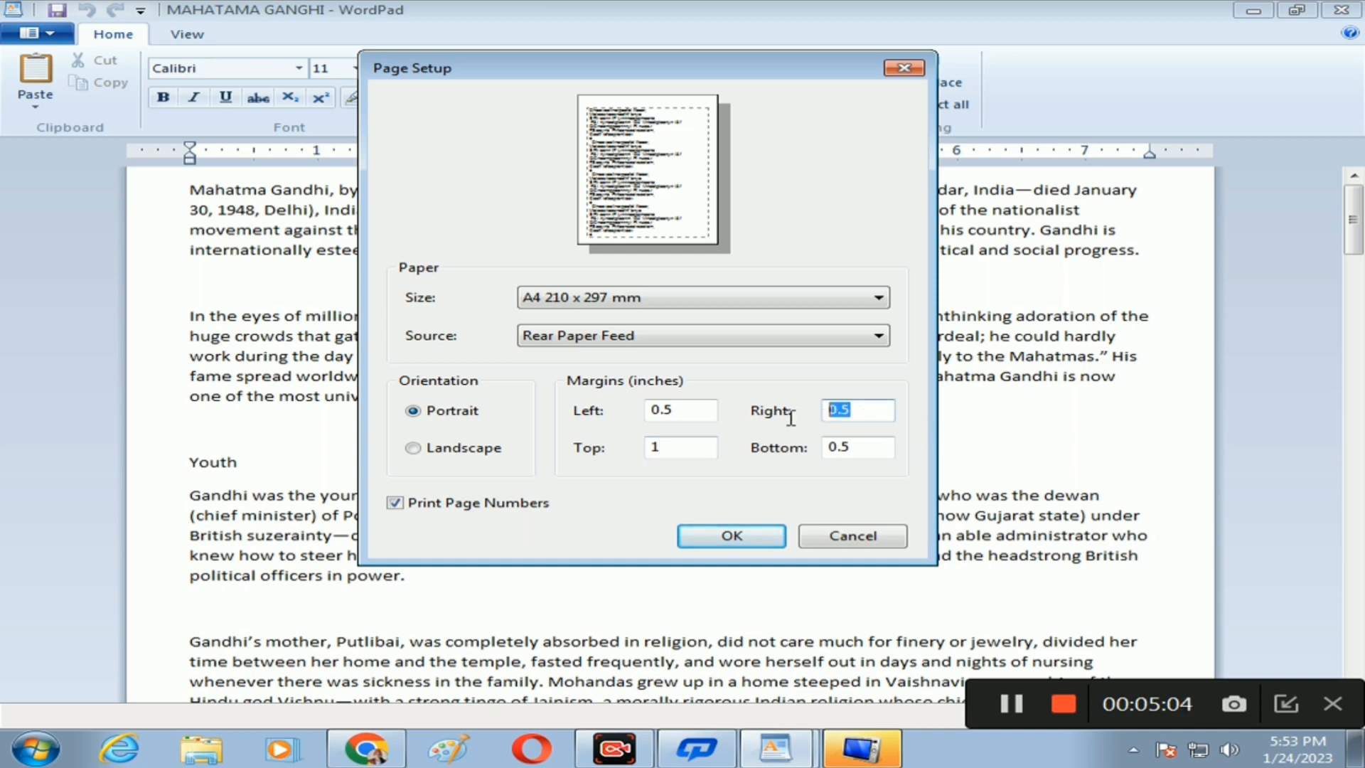
left_click_drag(878, 447, 806, 439)
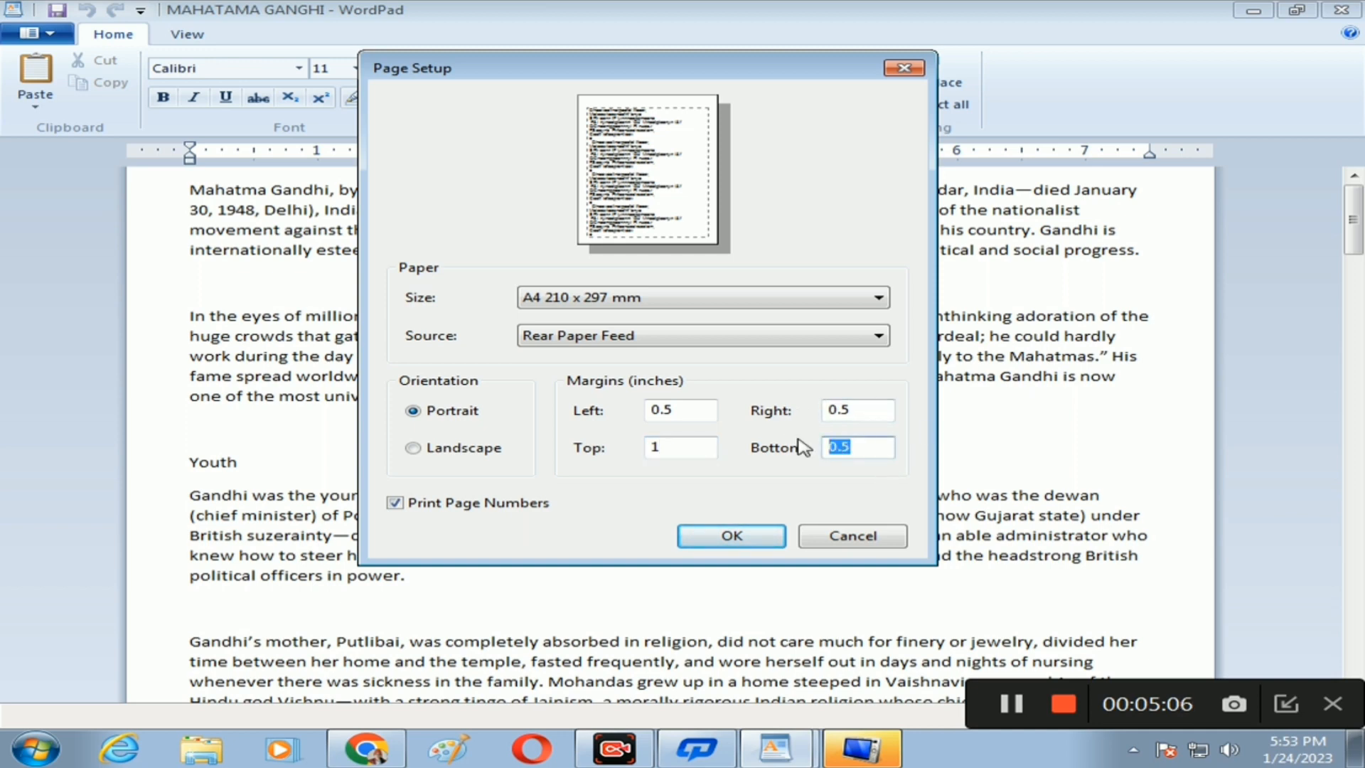
type("1")
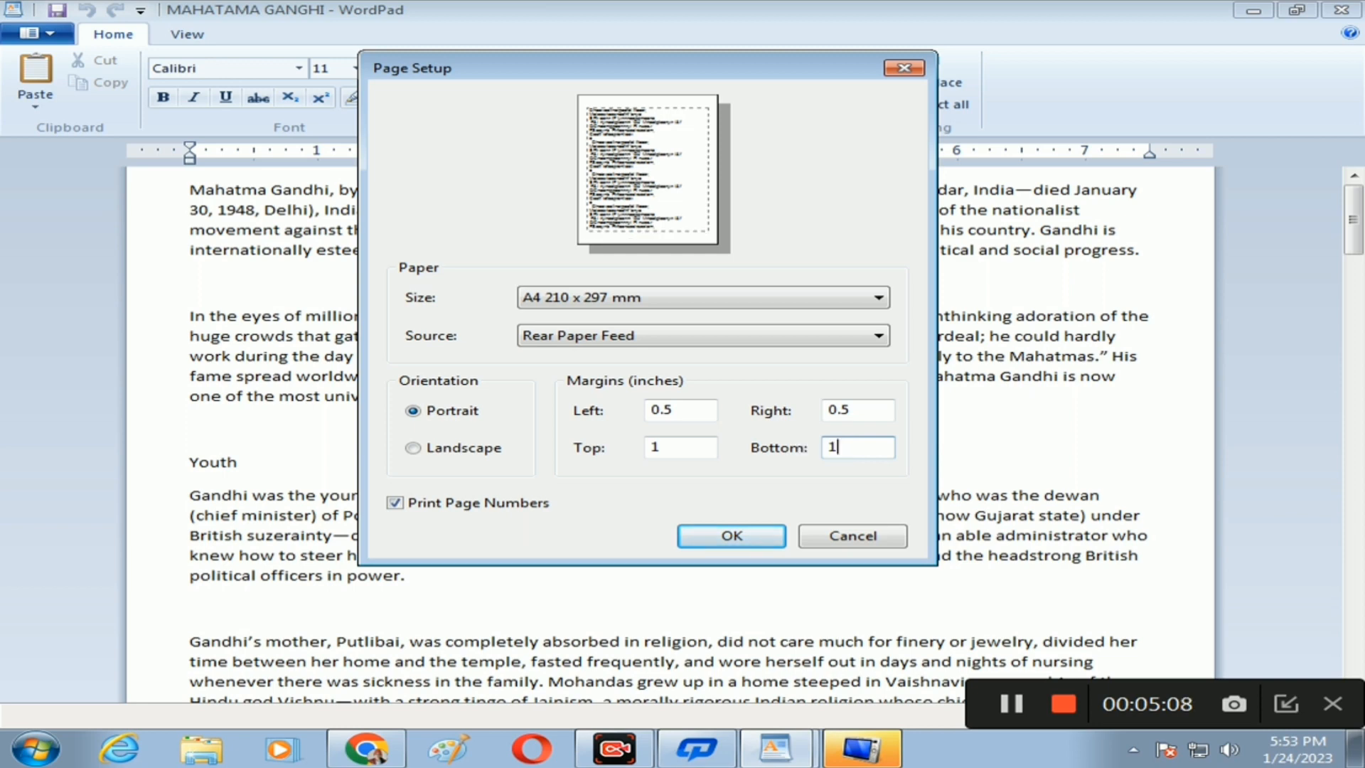
left_click_drag(684, 406, 583, 398)
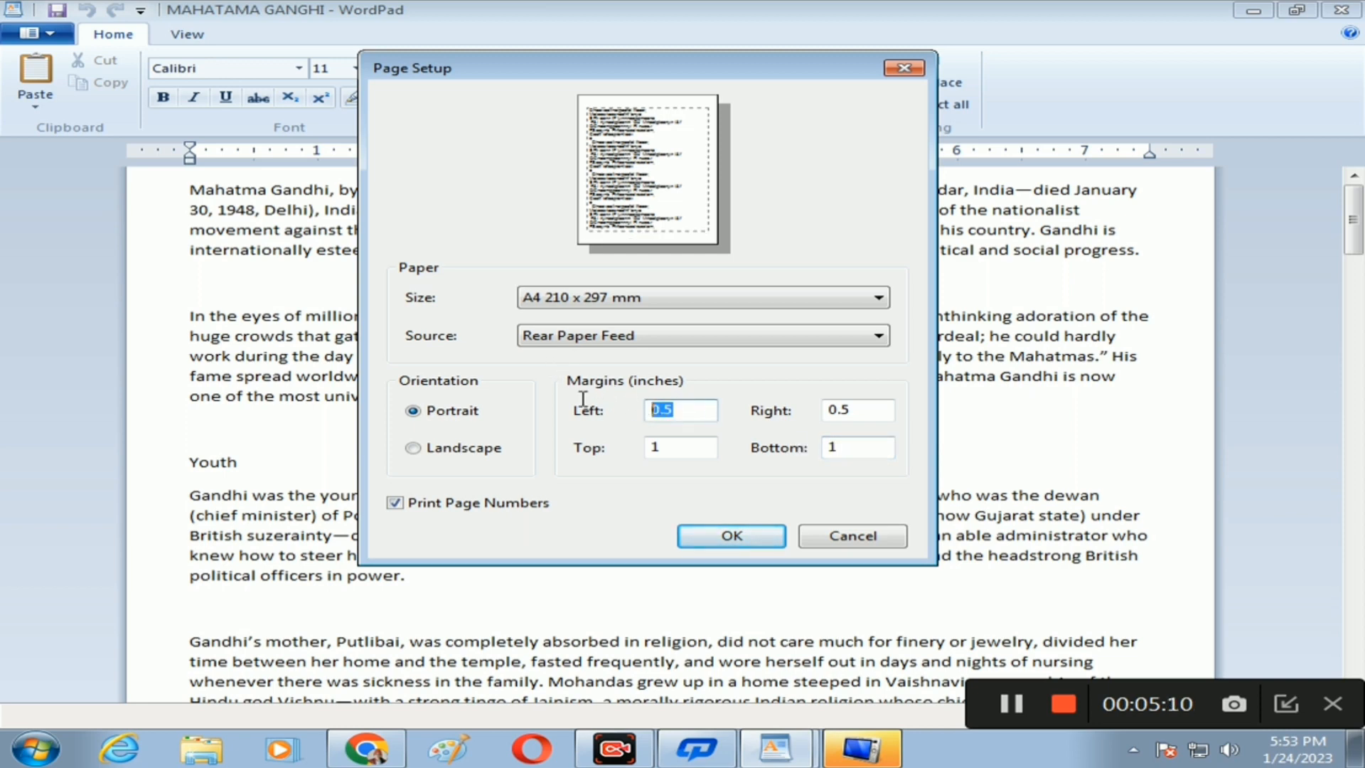
type("1")
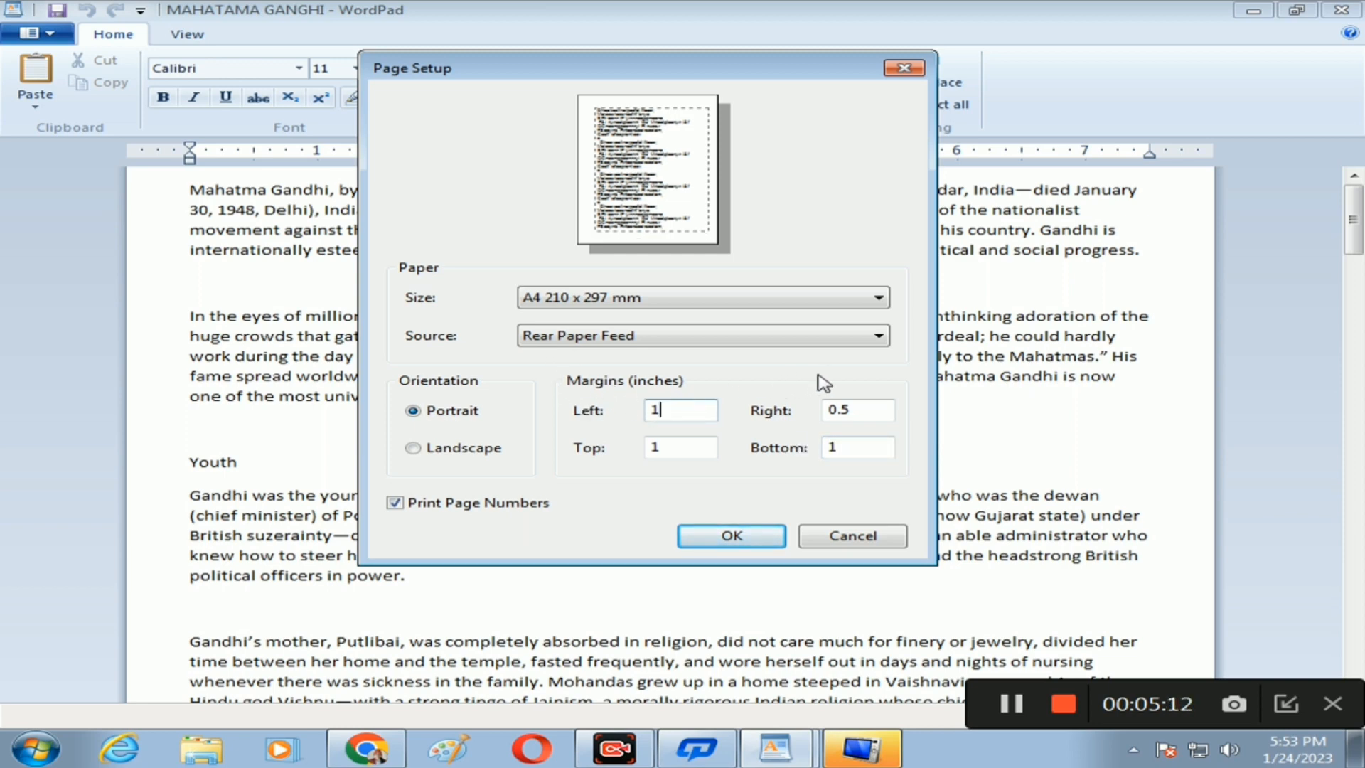
left_click_drag(866, 407, 765, 405)
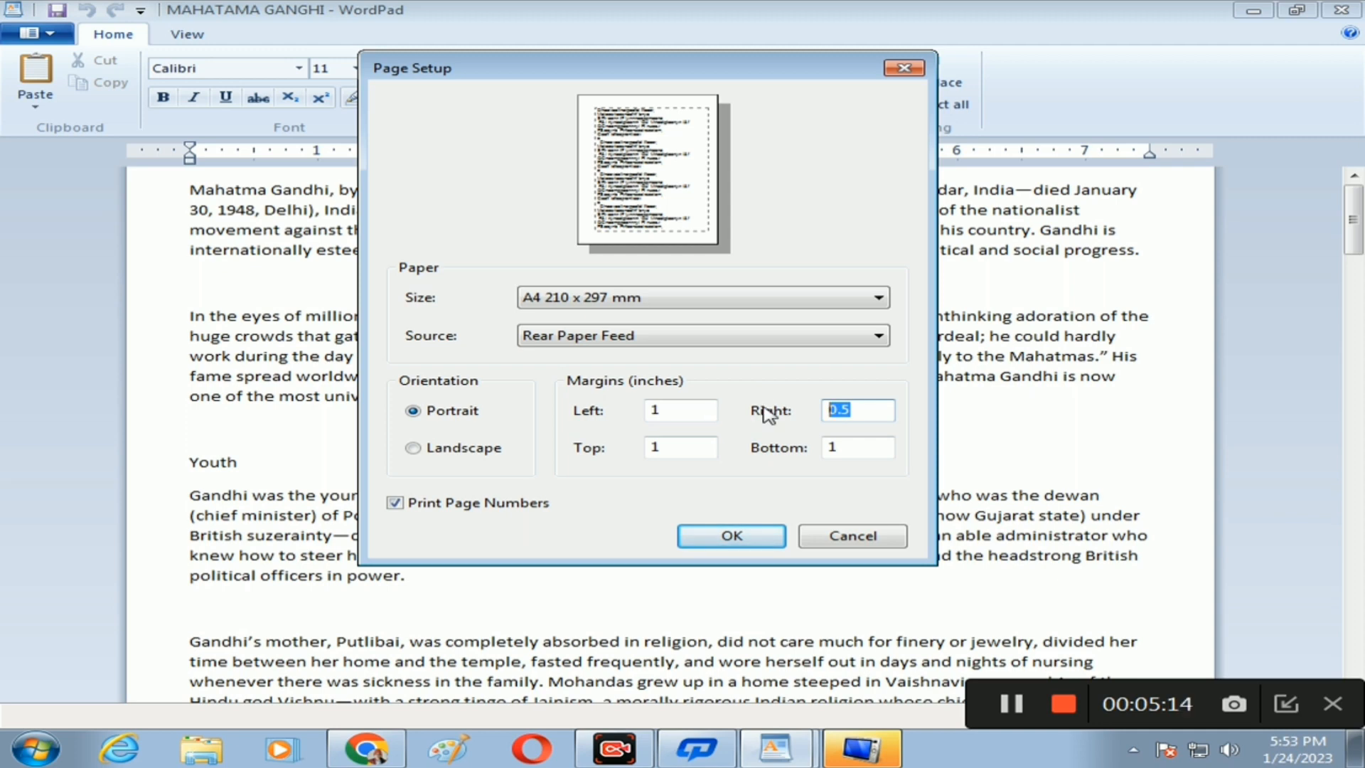
type("1")
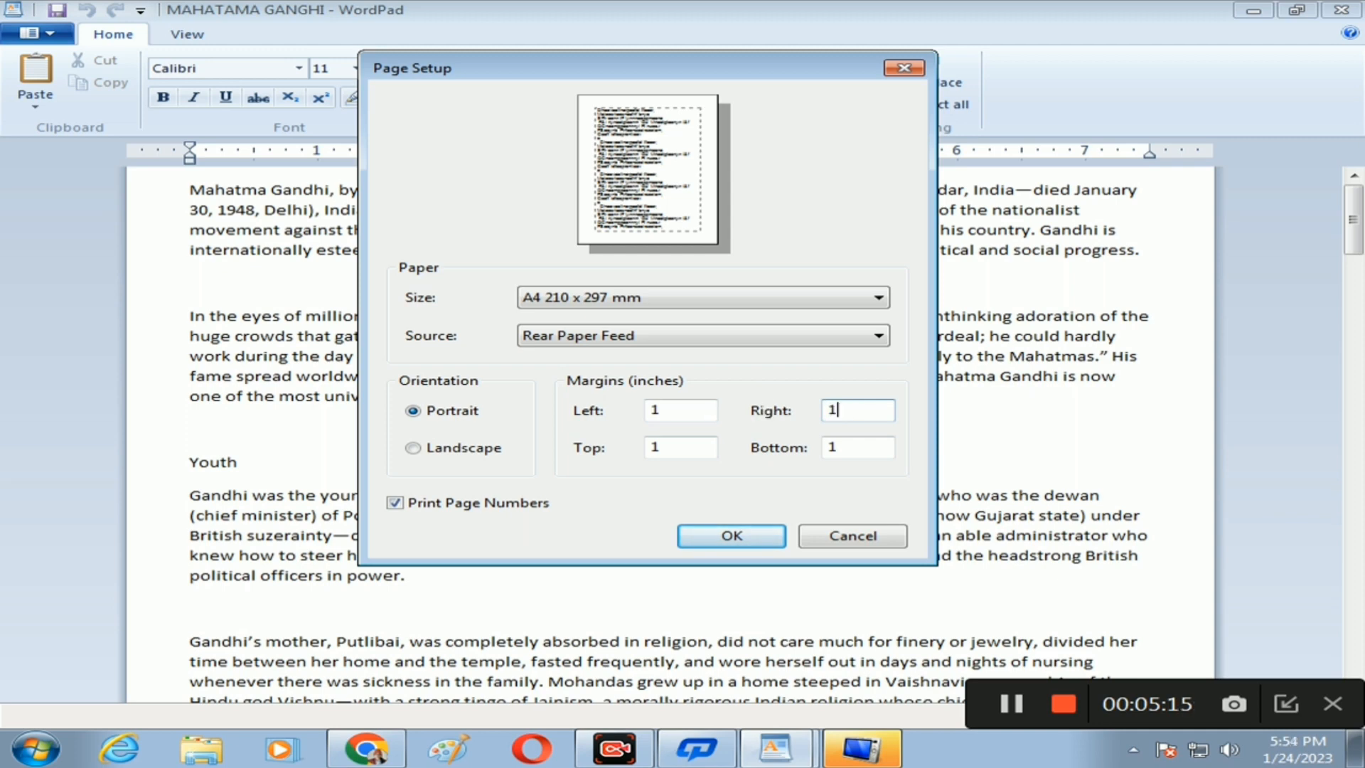
left_click(732, 539)
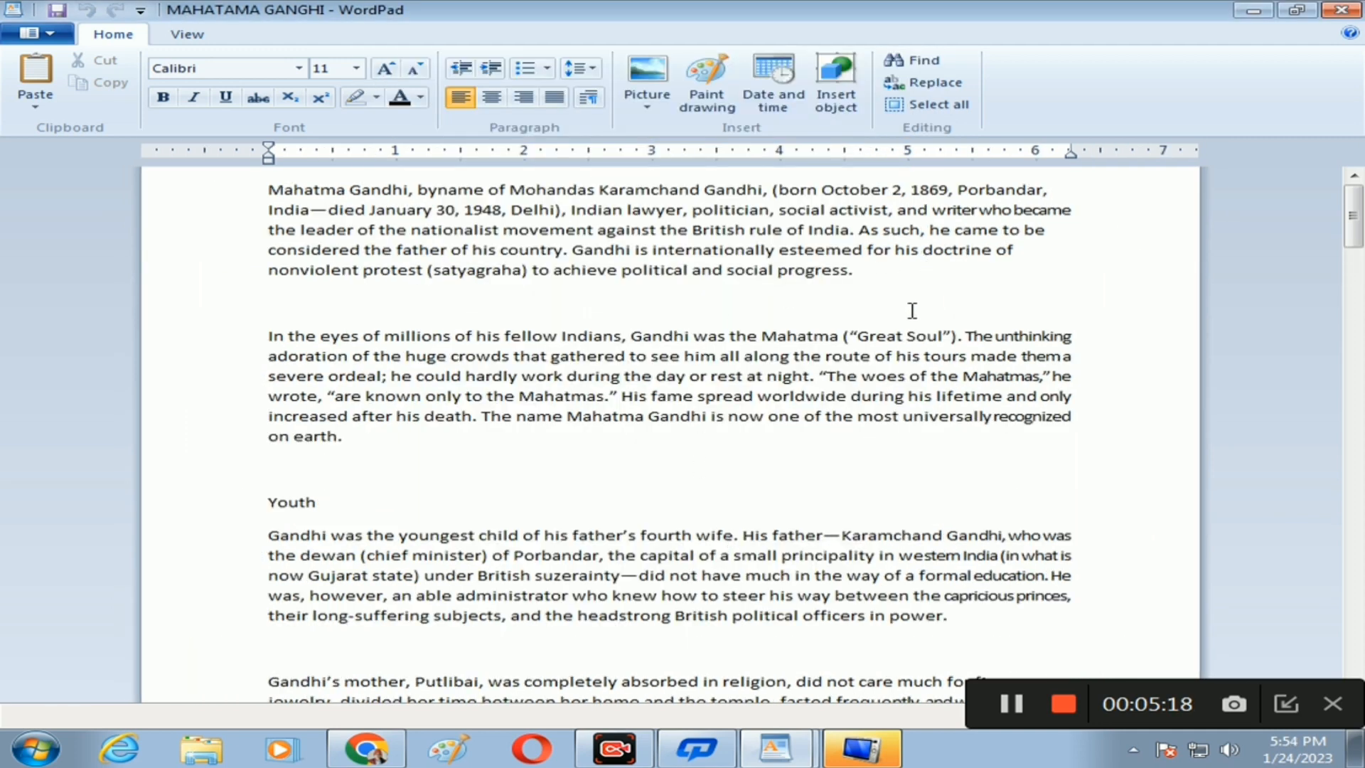
scroll(912, 311, "down", 2)
scroll(913, 309, "up", 2)
left_click(47, 48)
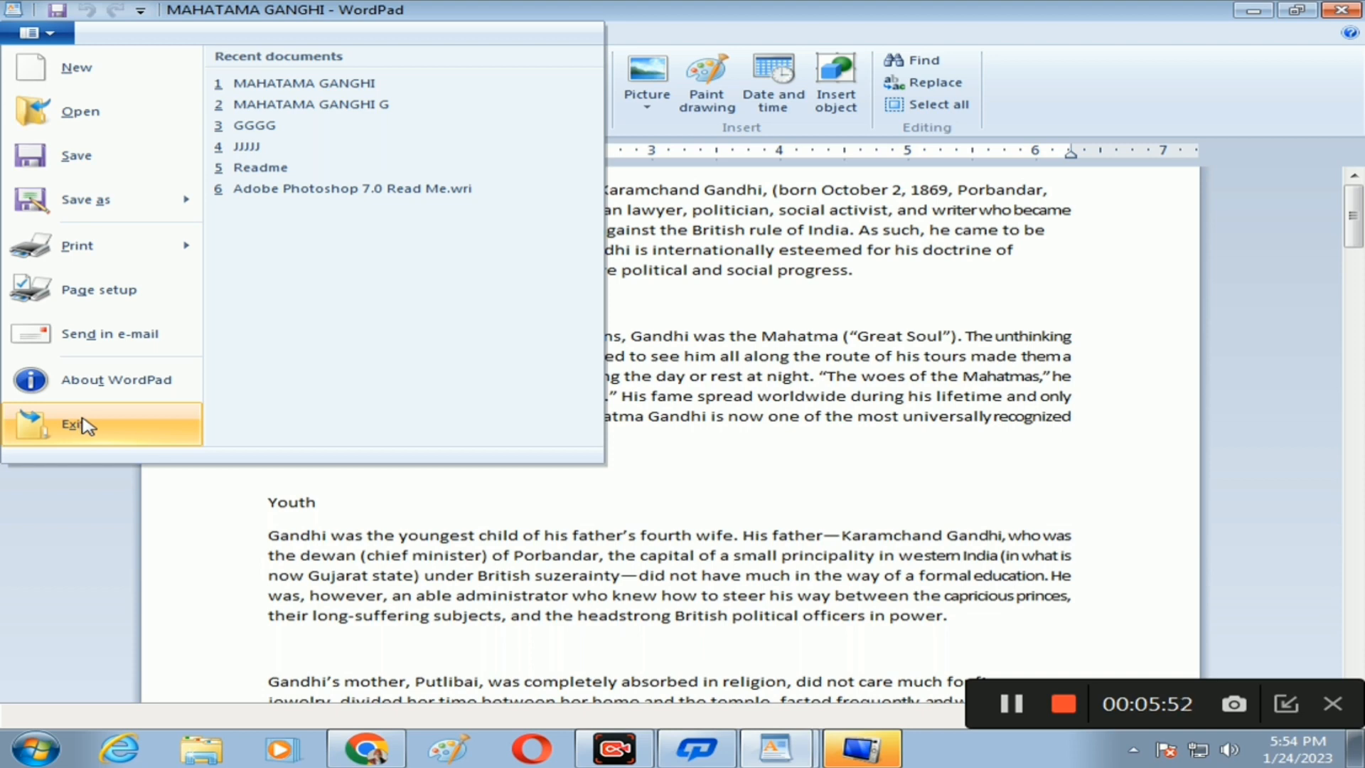
left_click(775, 316)
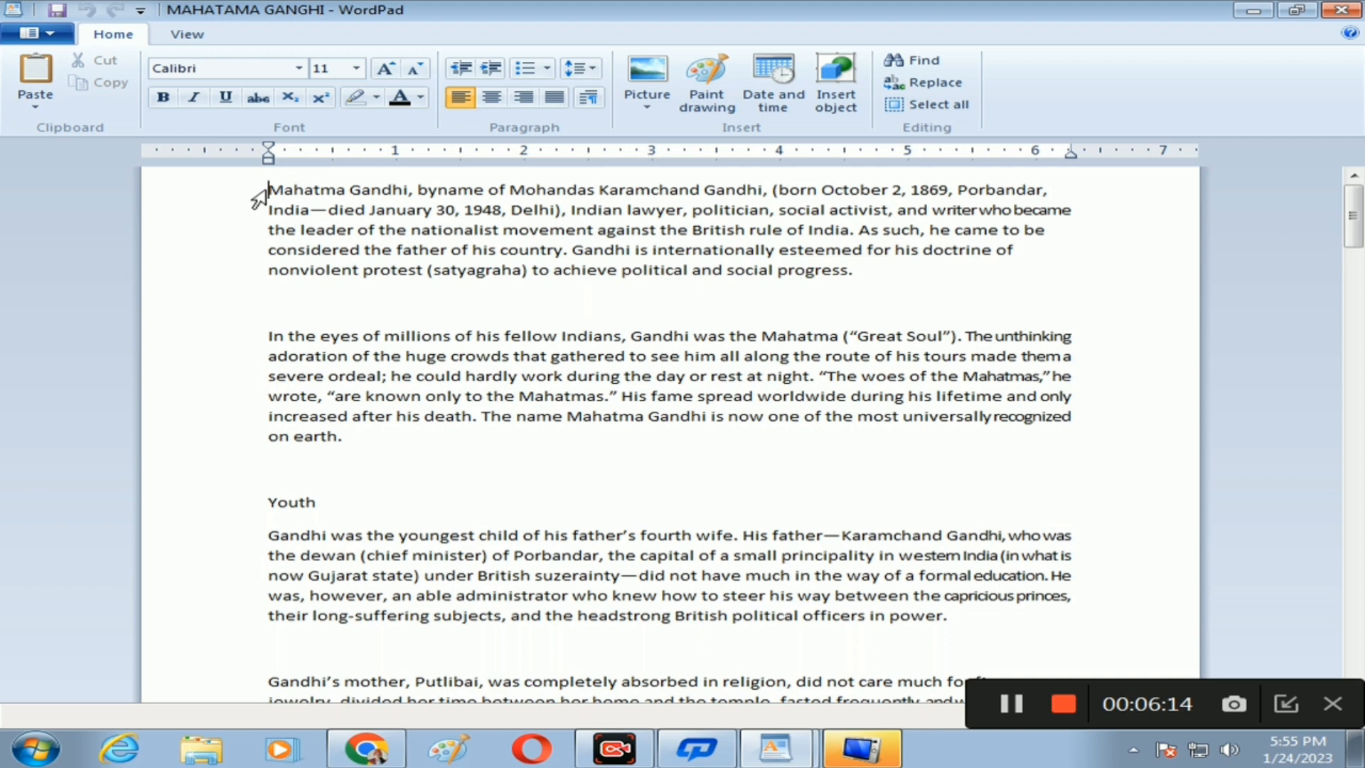
Step: Cut the opening words "Mahatma Gandhi, byname" and try undoing and redoing the cut, leaving it undone
left_click_drag(273, 191, 453, 203)
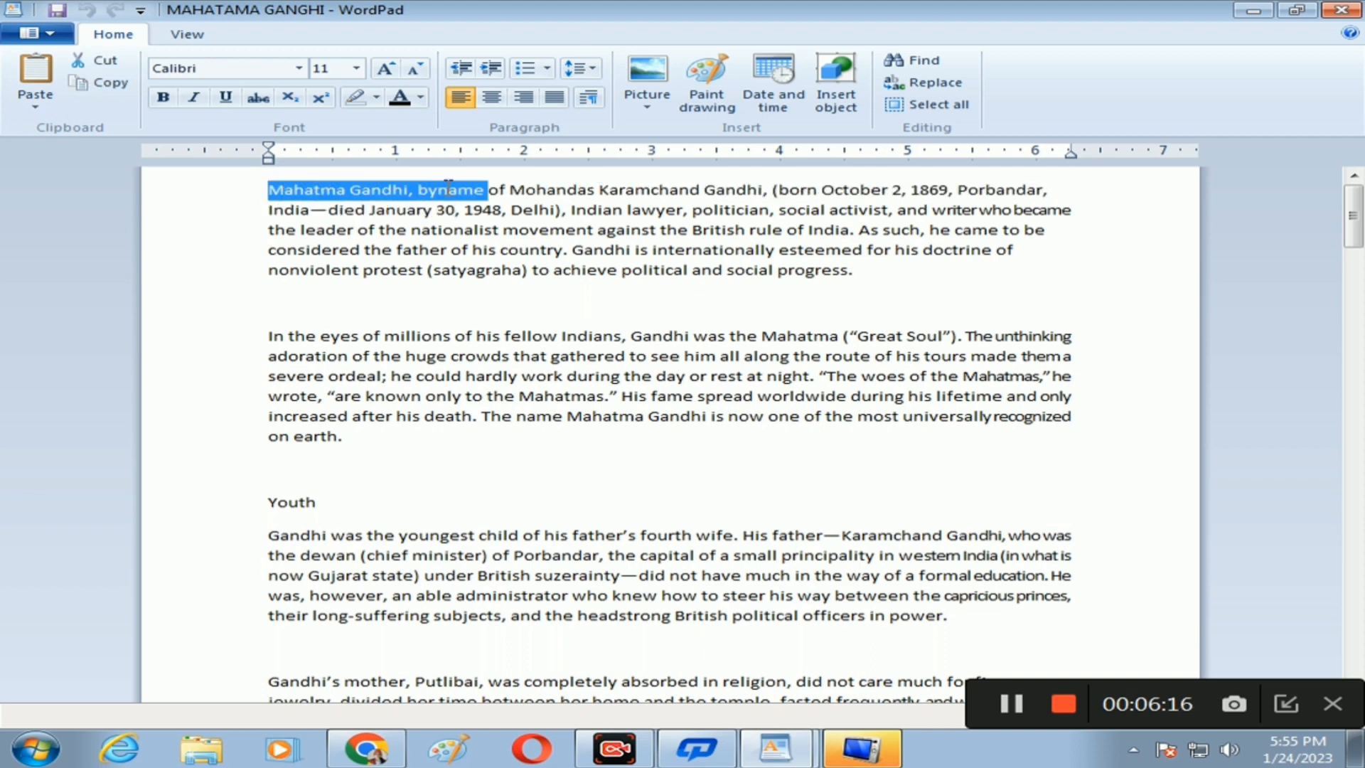
left_click(108, 59)
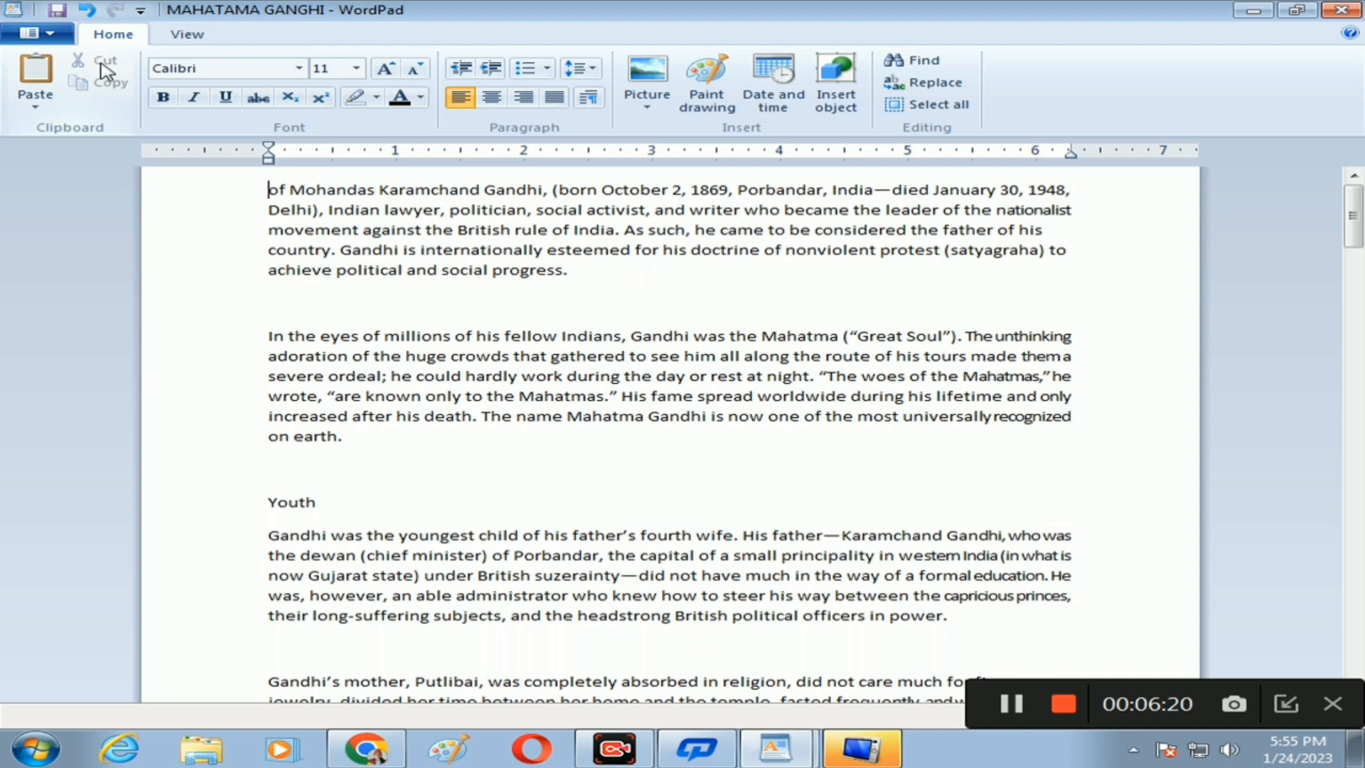
left_click(87, 9)
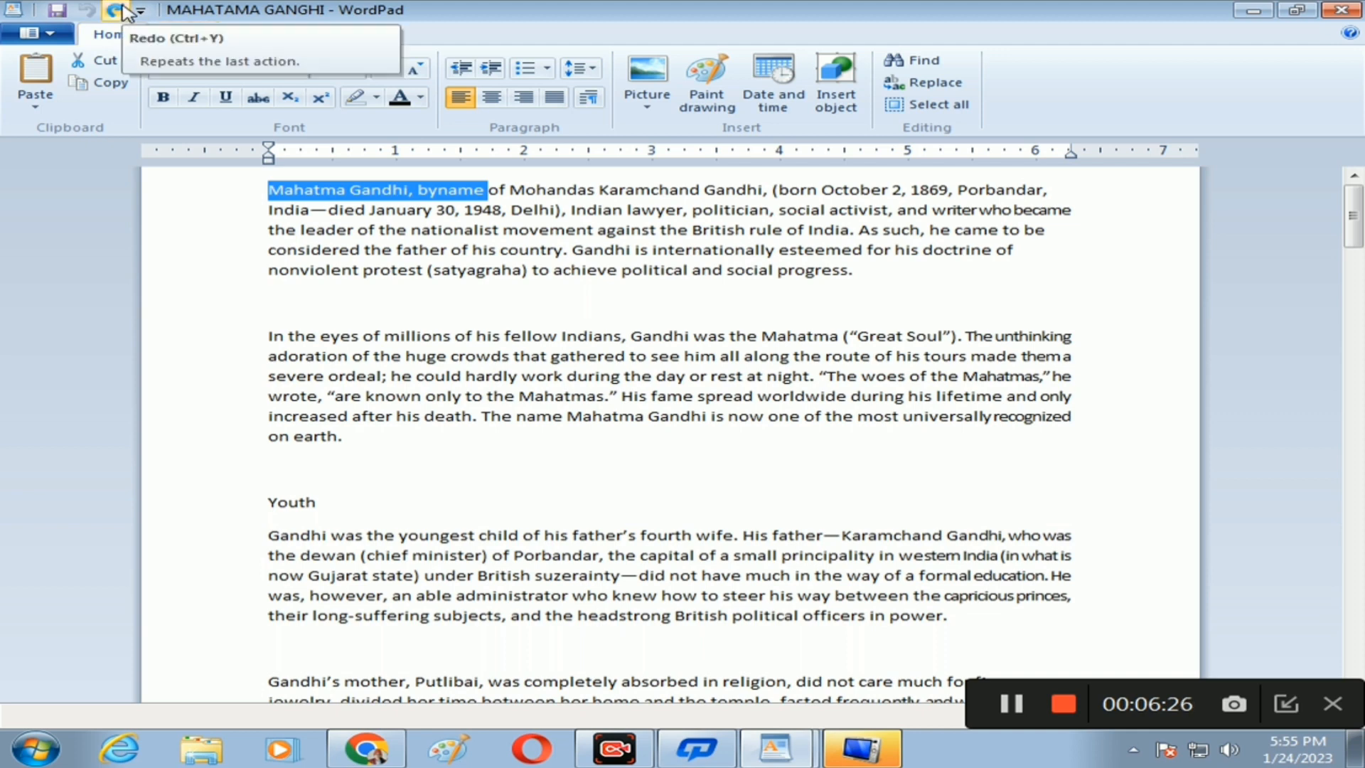
left_click(122, 10)
left_click(87, 10)
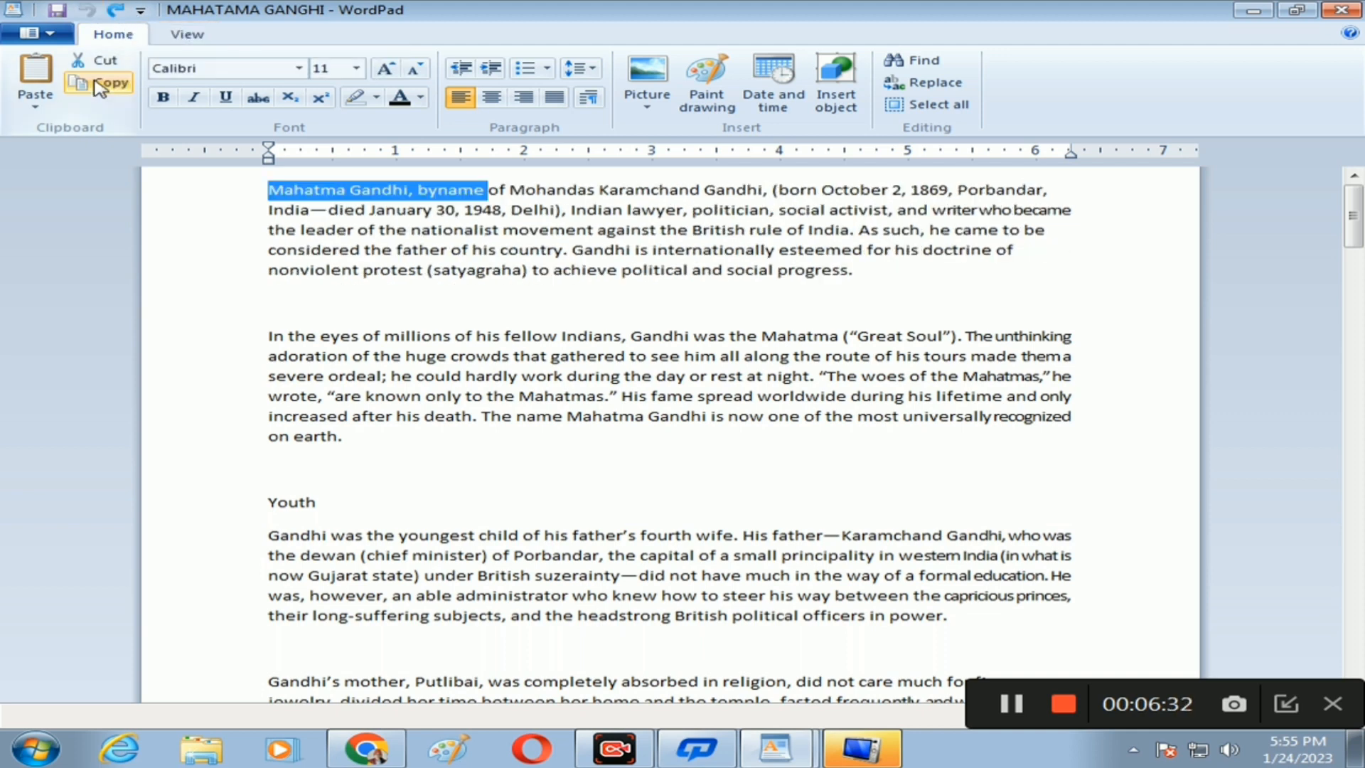
Step: Copy the opening words "Mahatma Gandhi, byname" and paste them eight times at the end of the first paragraph
left_click(99, 85)
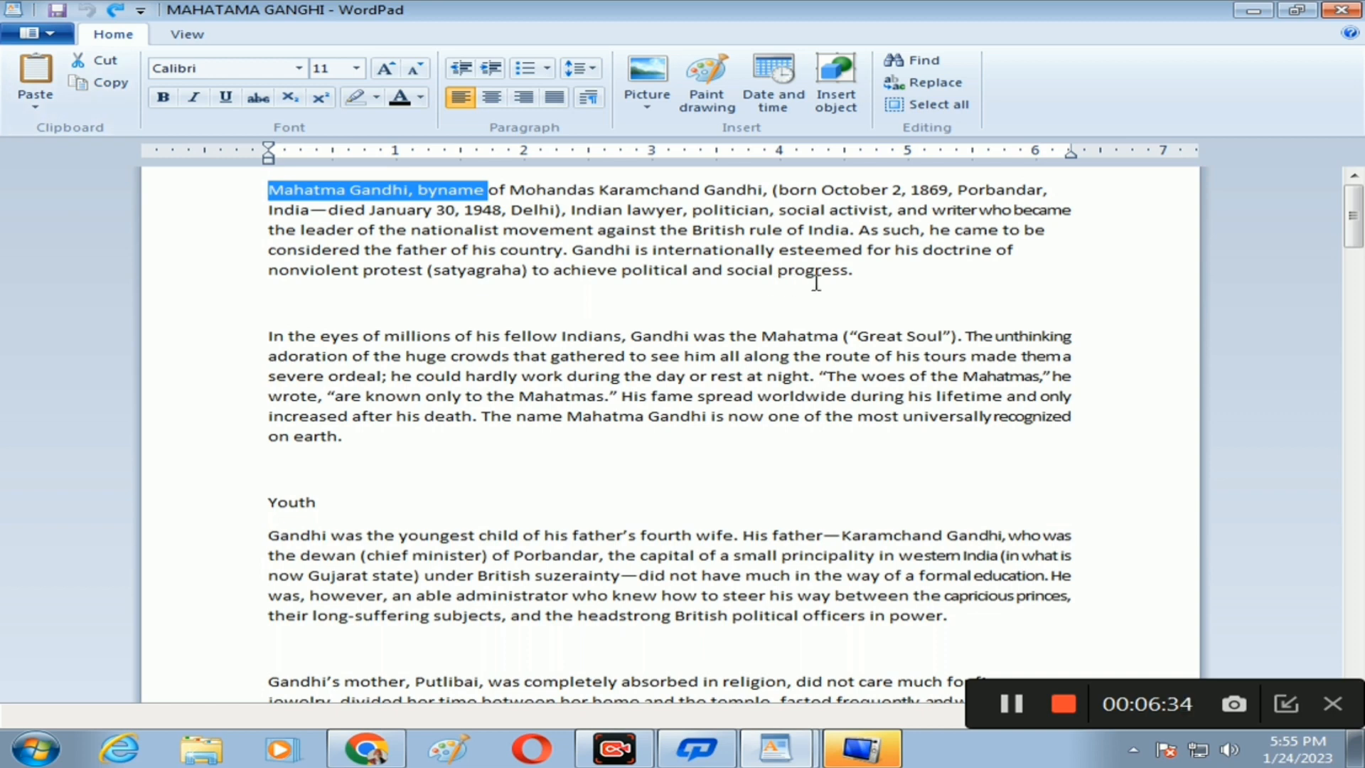
left_click(856, 273)
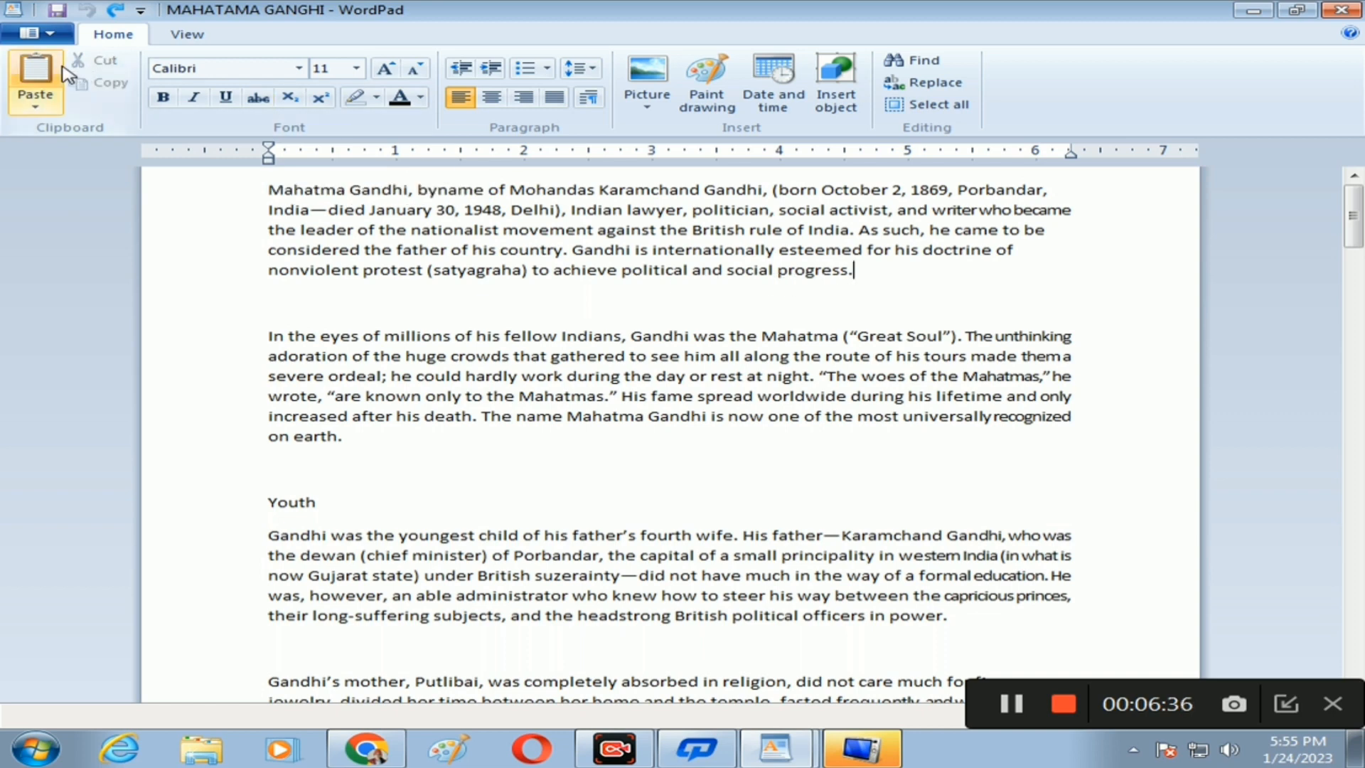
left_click(35, 72)
left_click(36, 71)
left_click(35, 71)
left_click(35, 71)
left_click(36, 72)
left_click(36, 71)
left_click(35, 71)
left_click(36, 71)
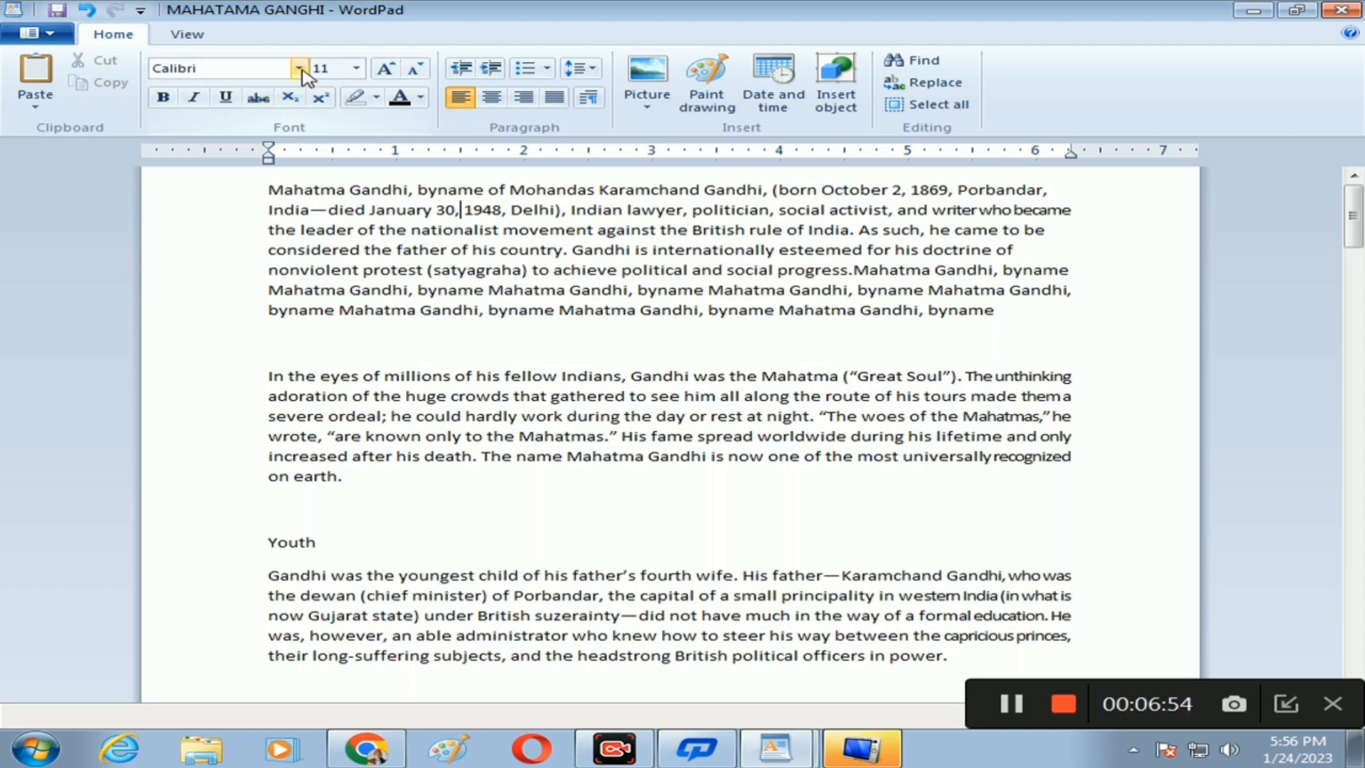
Step: Split "Mahatma Gandhi," onto its own line as a heading and set its font to Bodoni MT Black
left_click(419, 189)
key("Return")
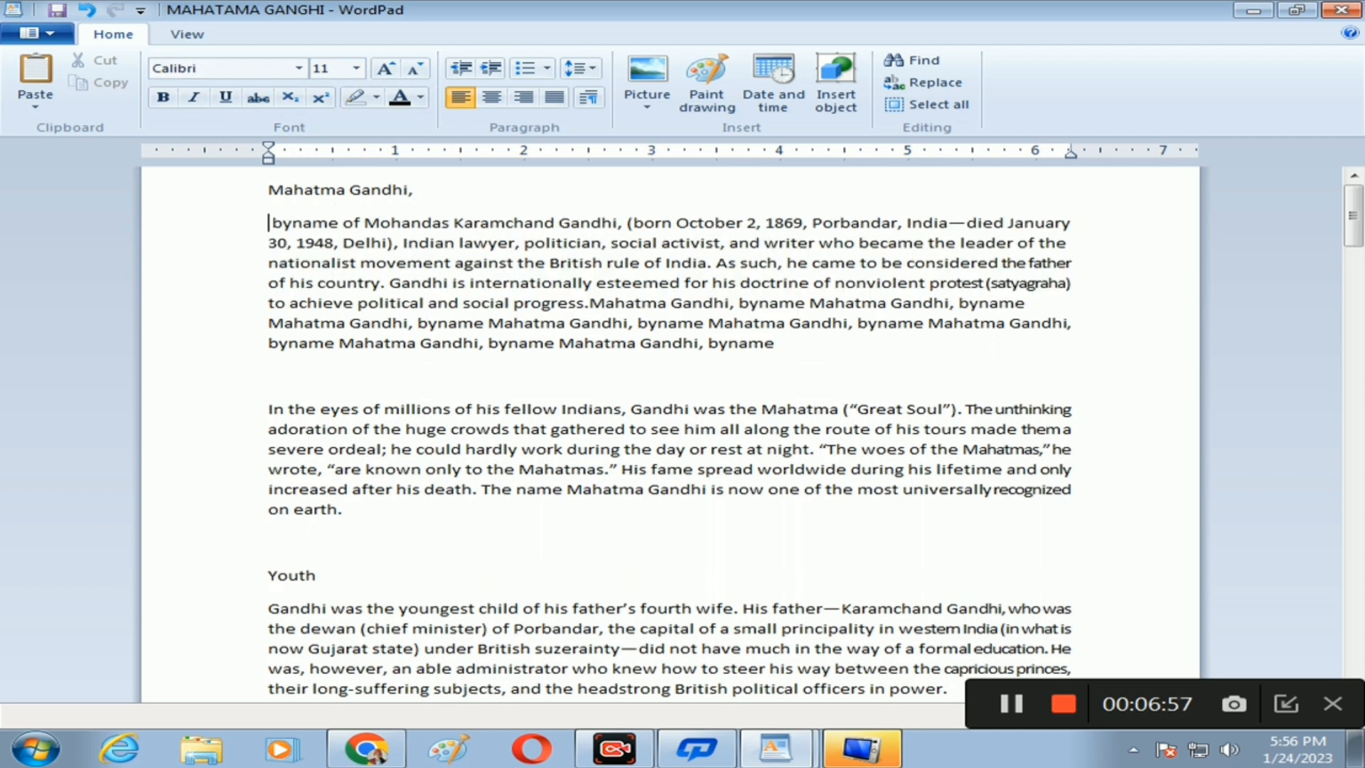
left_click(265, 192)
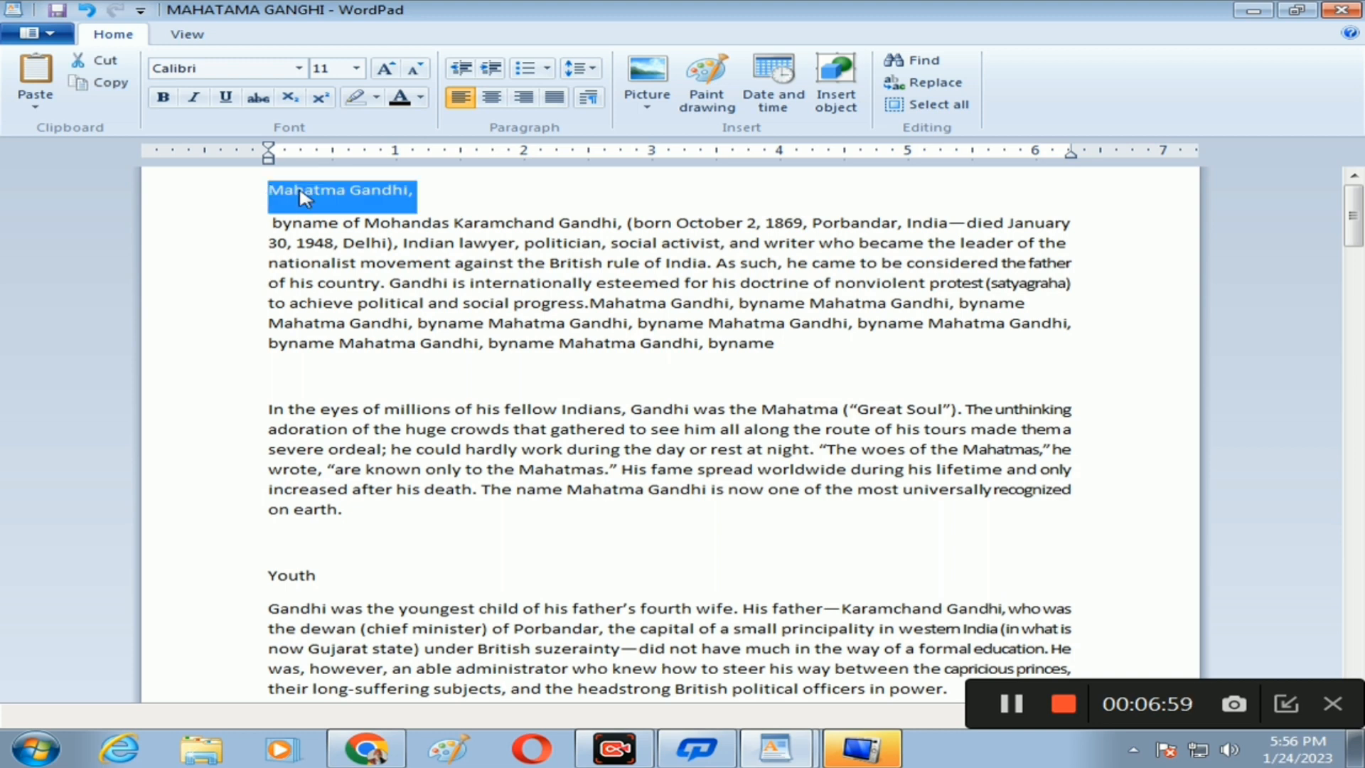
left_click(299, 68)
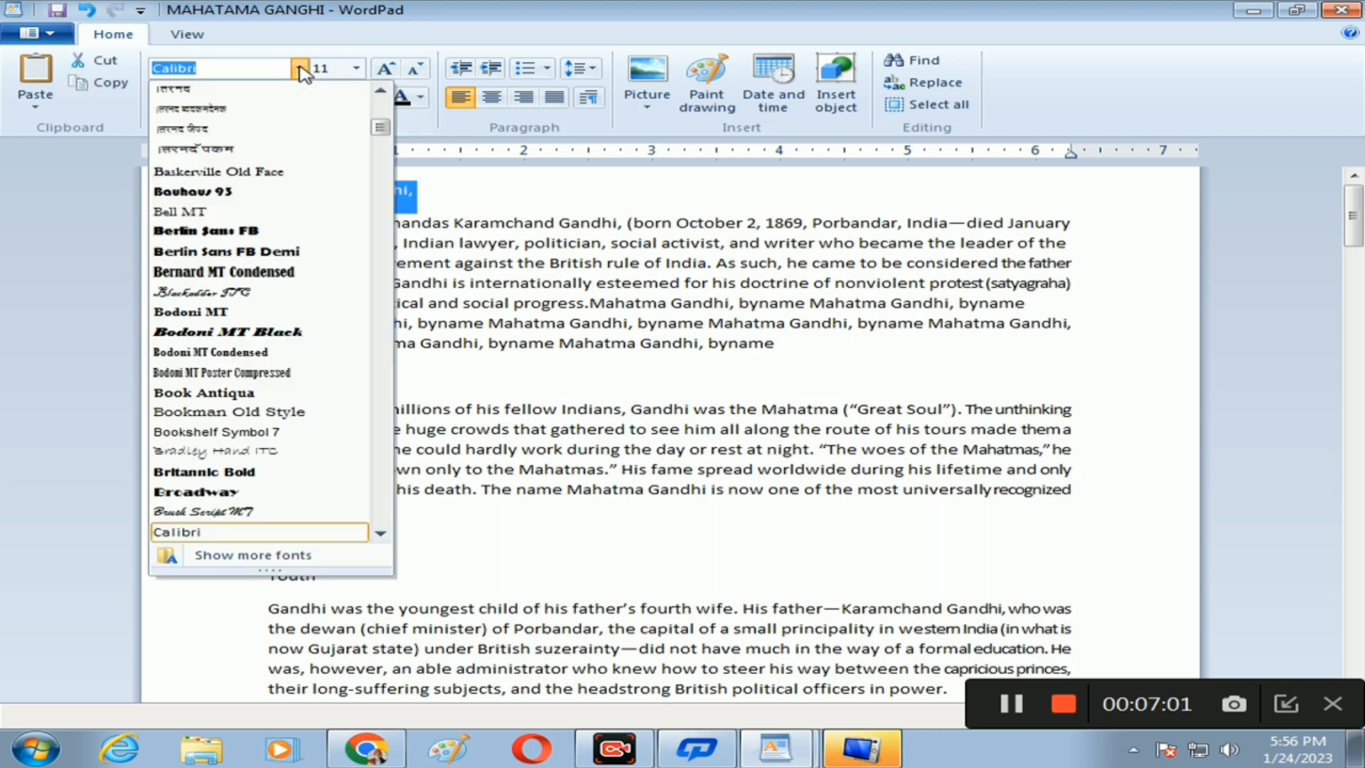
left_click(293, 333)
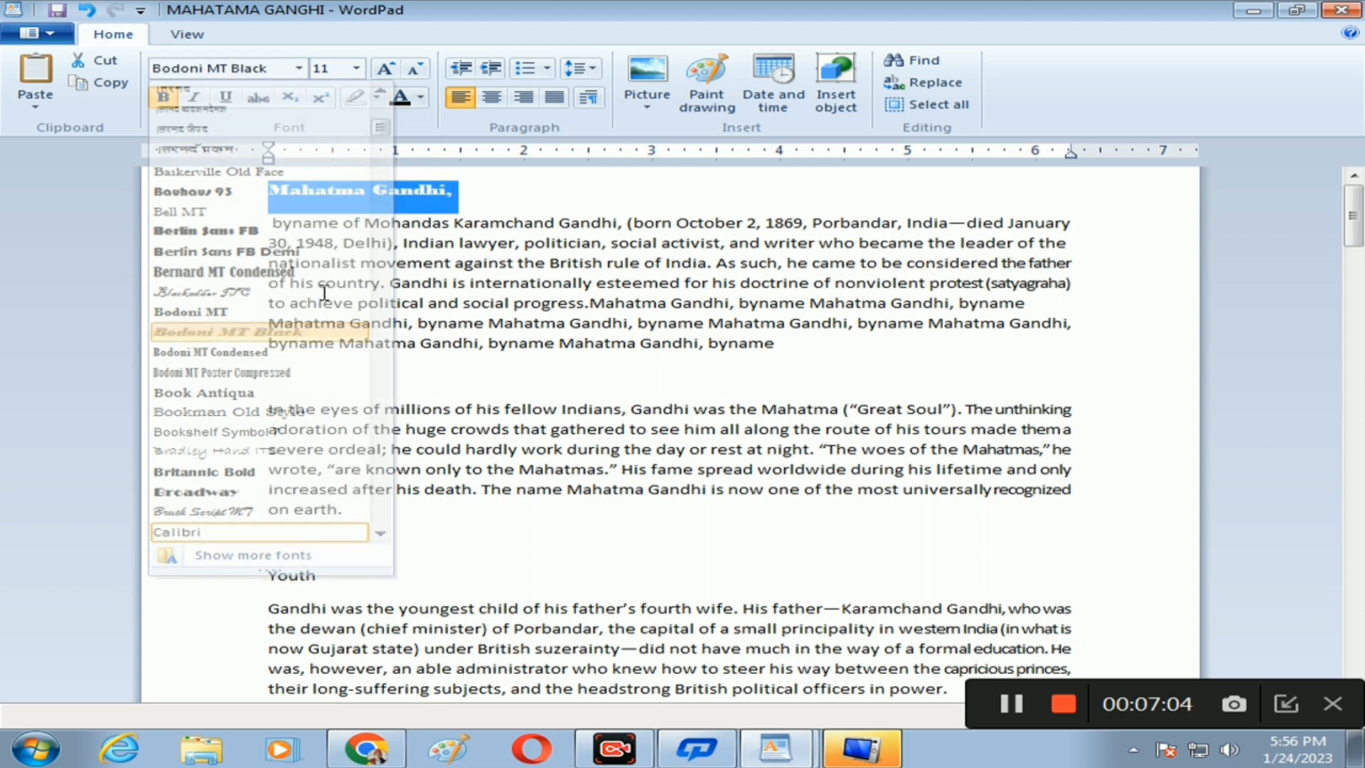
left_click(496, 208)
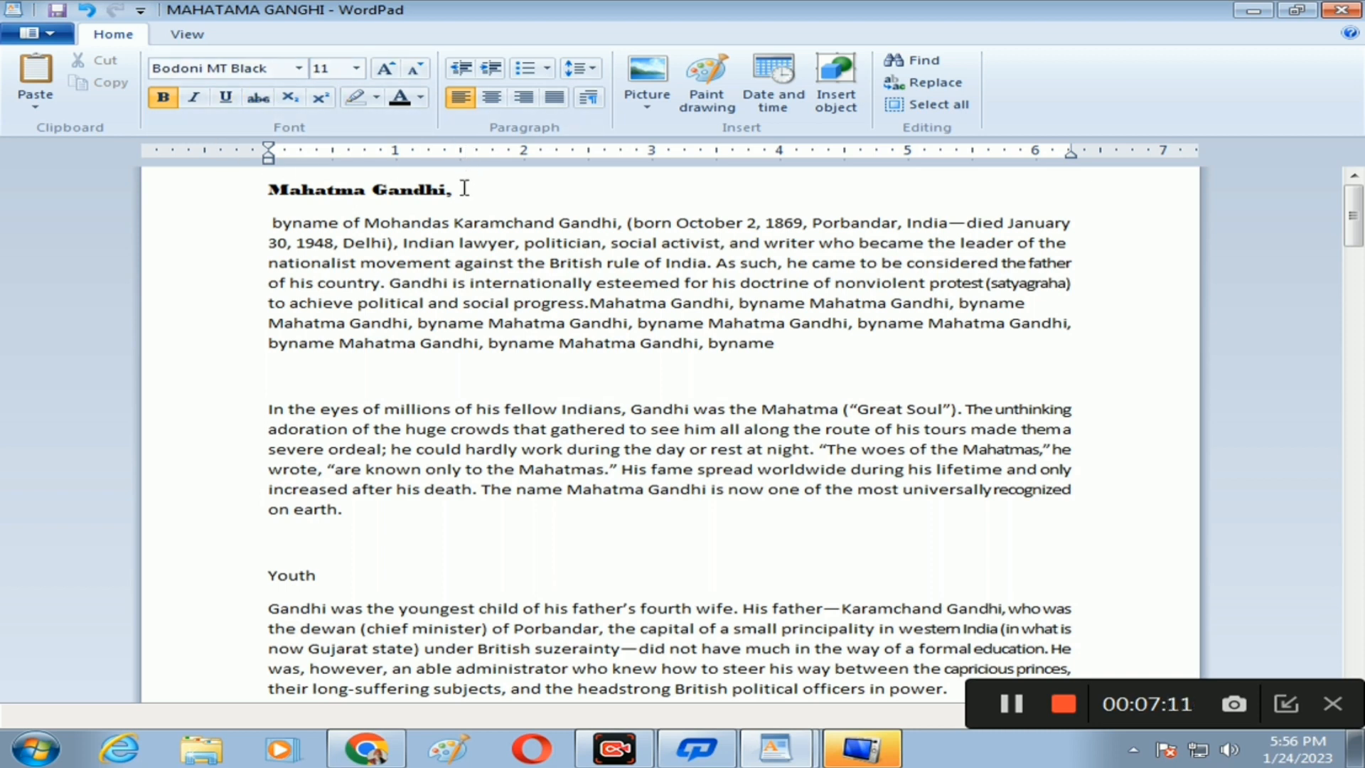
Step: Preview the "Mahatma Gandhi," heading at font size 72 without applying the size
triple_click(355, 191)
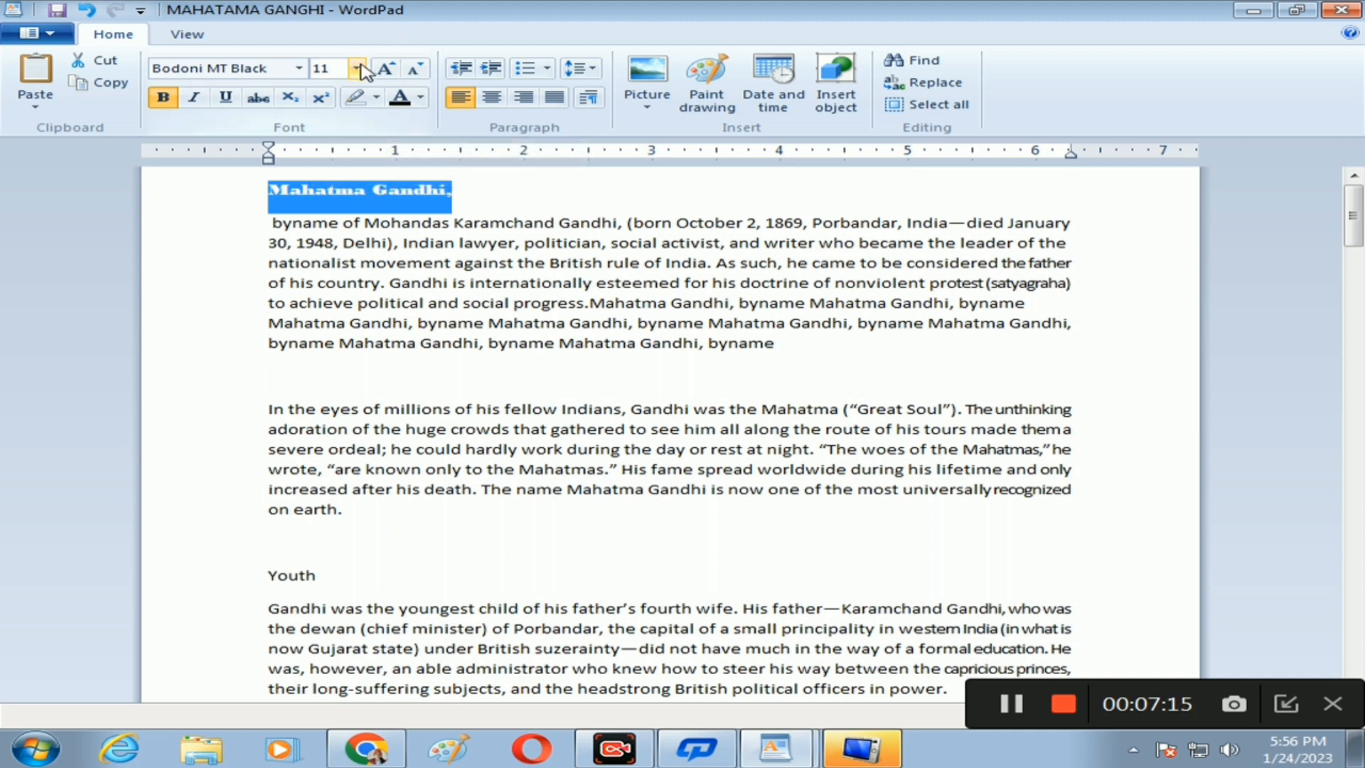
left_click(359, 69)
left_click(361, 66)
left_click(359, 68)
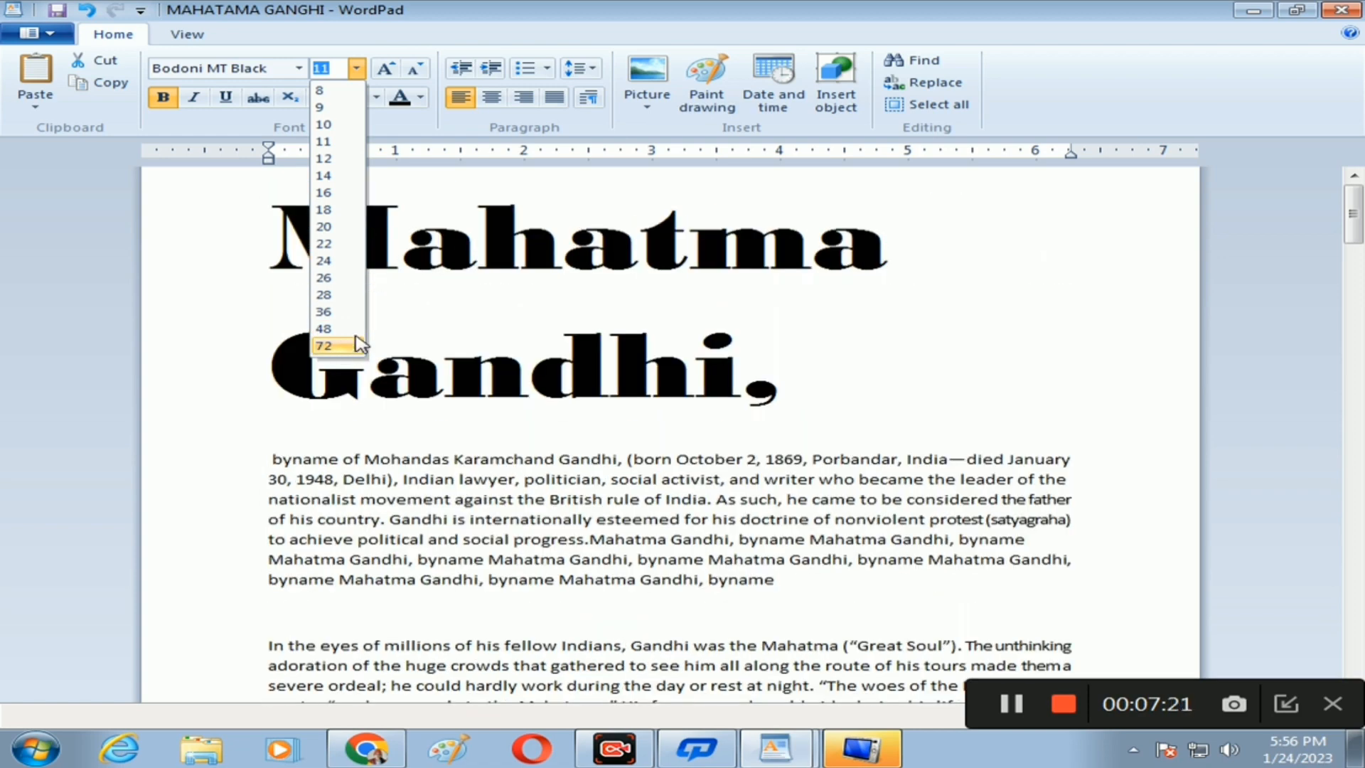
left_click(553, 270)
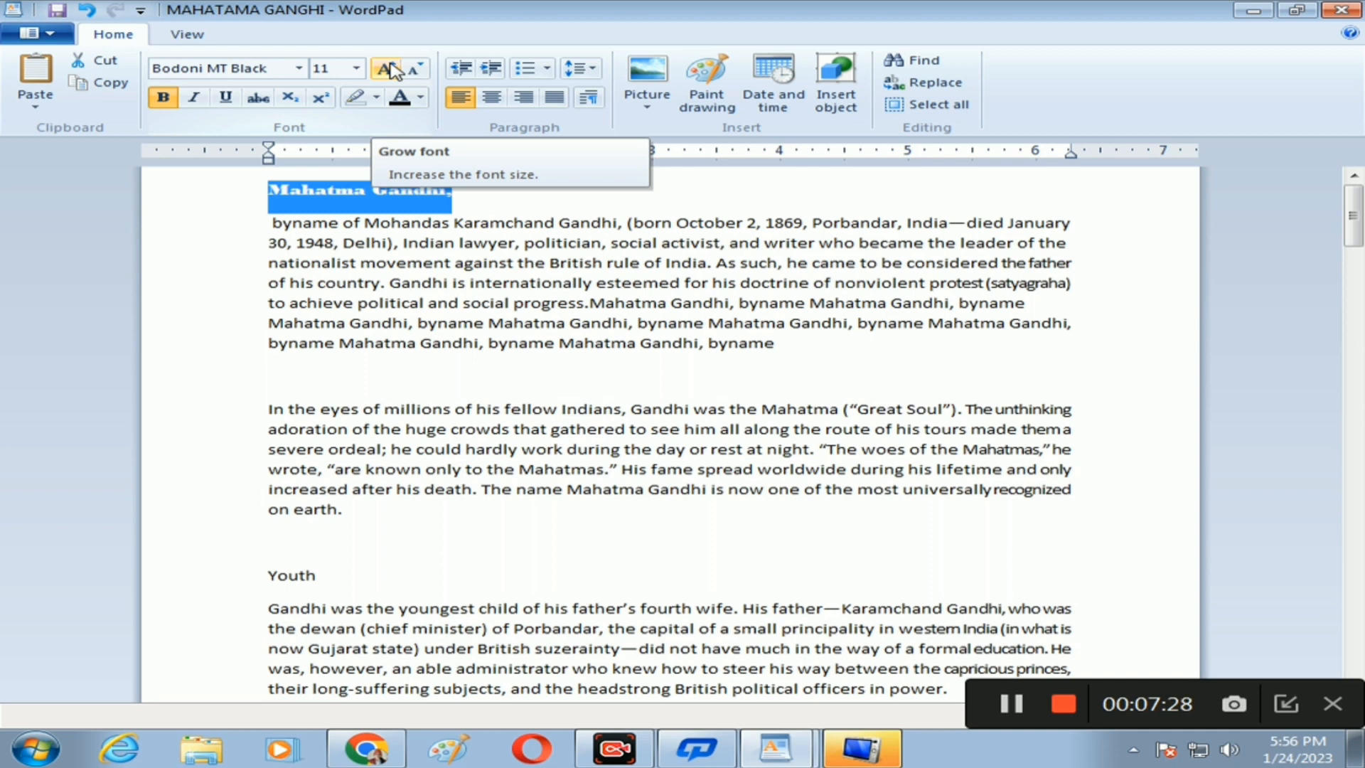
Step: Grow the font of the "Mahatma Gandhi," heading in increments to size 26
left_click(390, 69)
left_click(390, 69)
left_click(389, 69)
left_click(389, 69)
left_click(389, 69)
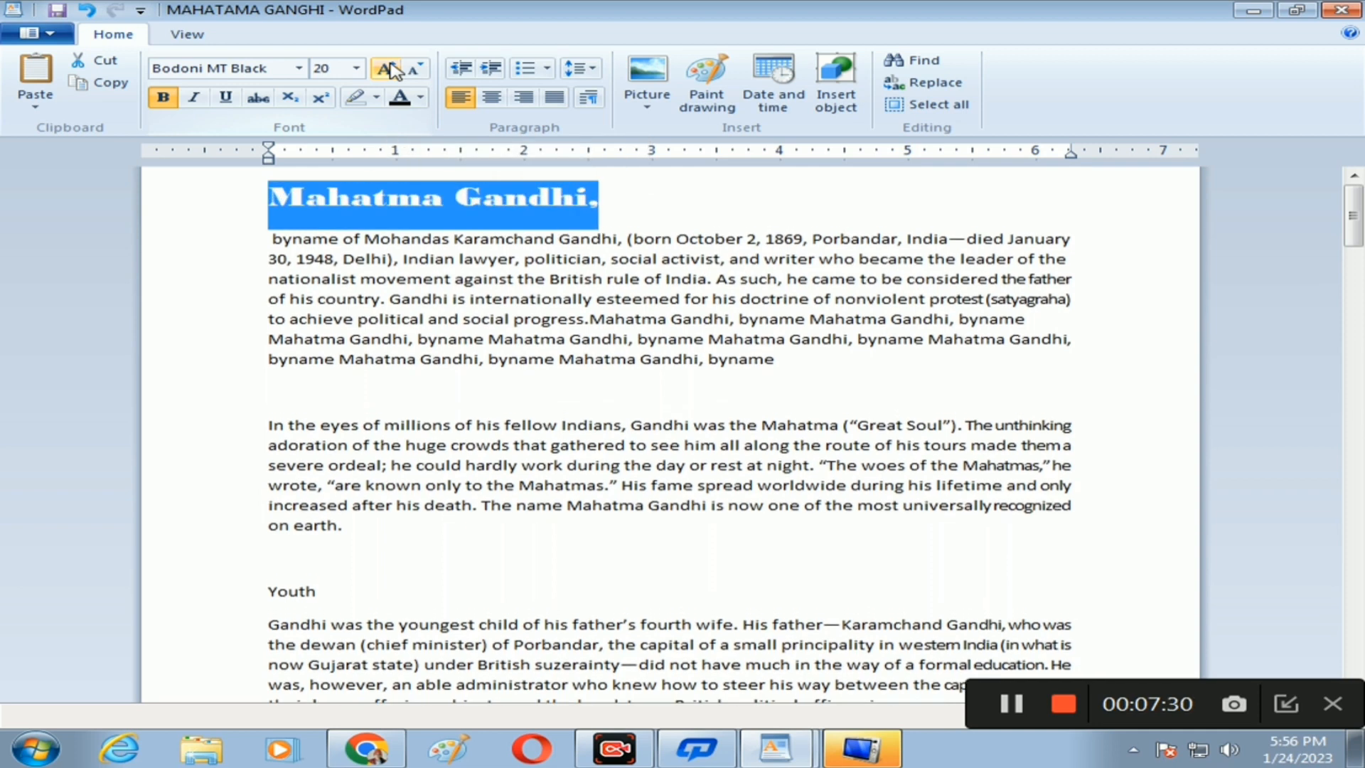
left_click(389, 69)
left_click(389, 69)
left_click(389, 69)
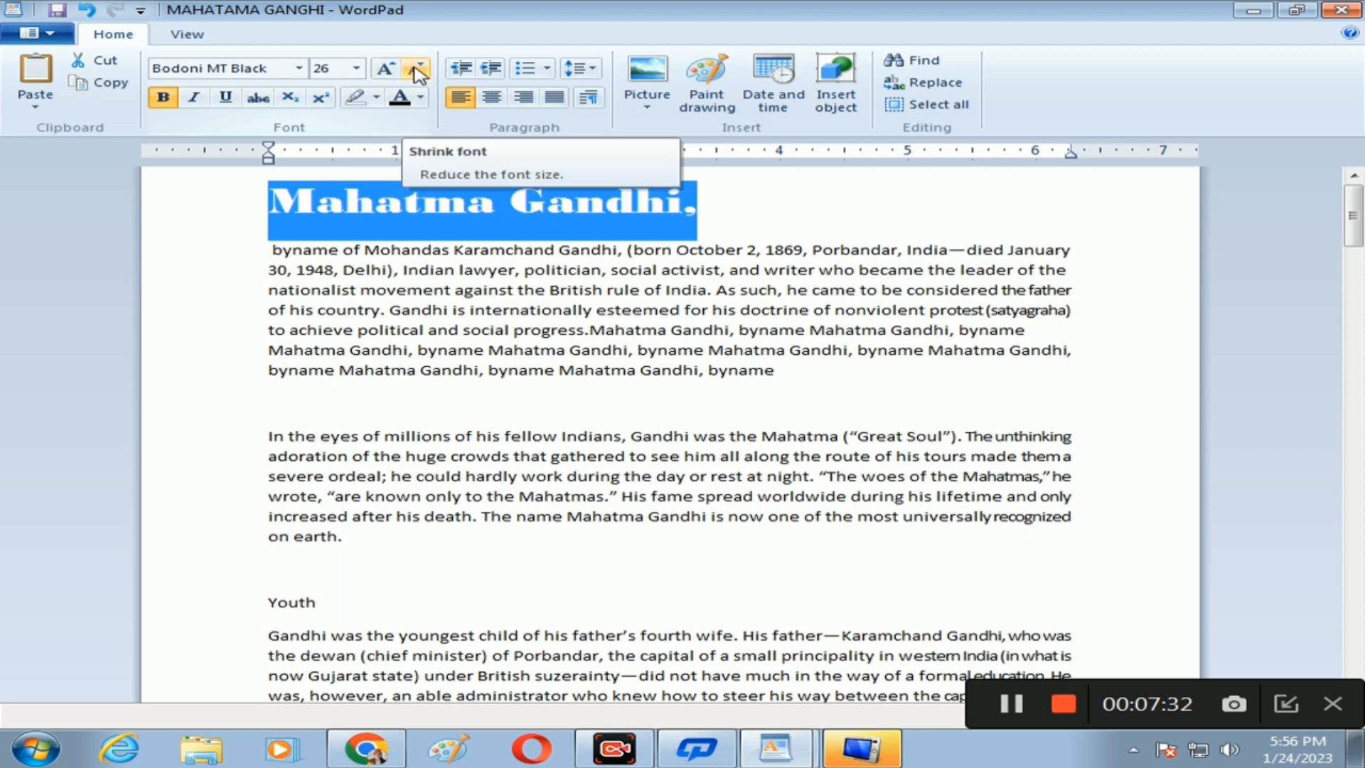
Step: Shrink the font of the "Mahatma Gandhi," heading in increments down to size 1
left_click(416, 70)
left_click(416, 69)
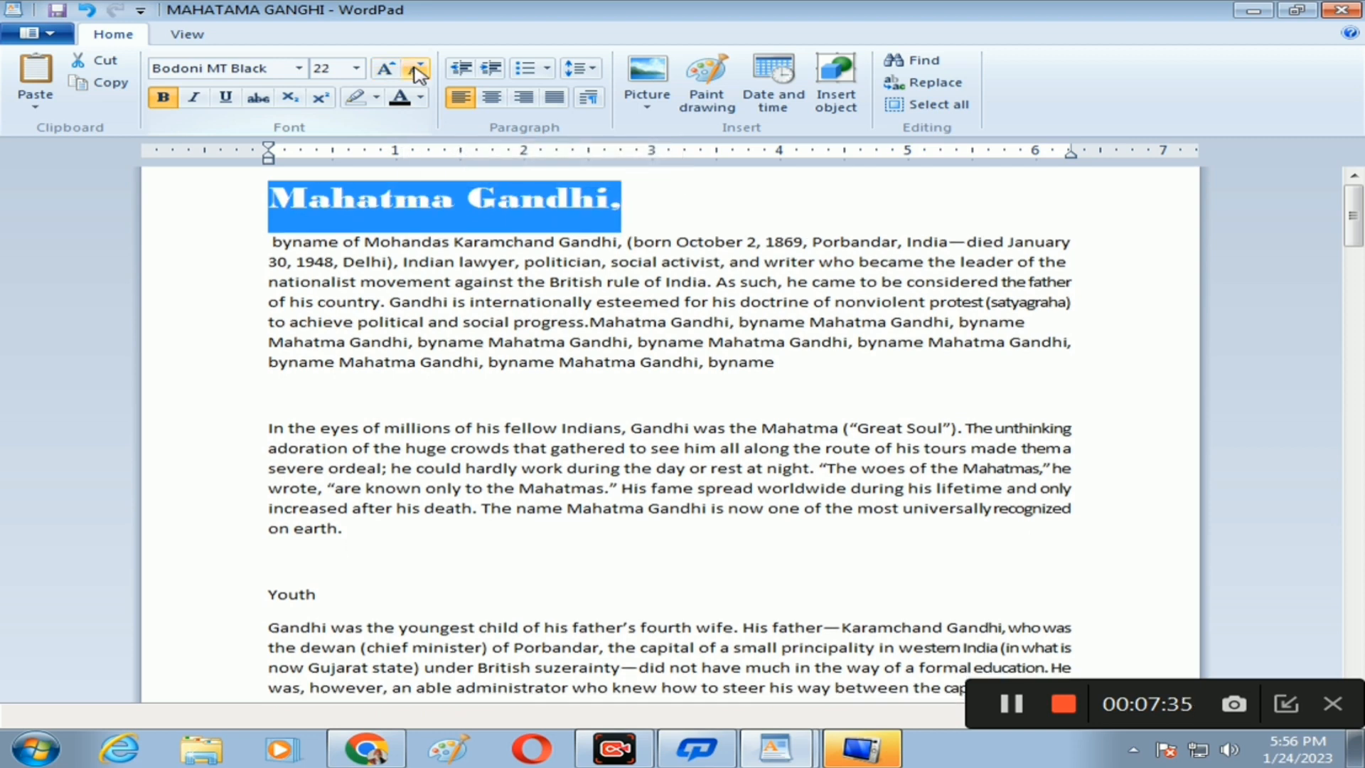
left_click(416, 70)
left_click(416, 70)
left_click(416, 70)
left_click(416, 69)
left_click(416, 69)
left_click(416, 69)
left_click(416, 70)
left_click(416, 70)
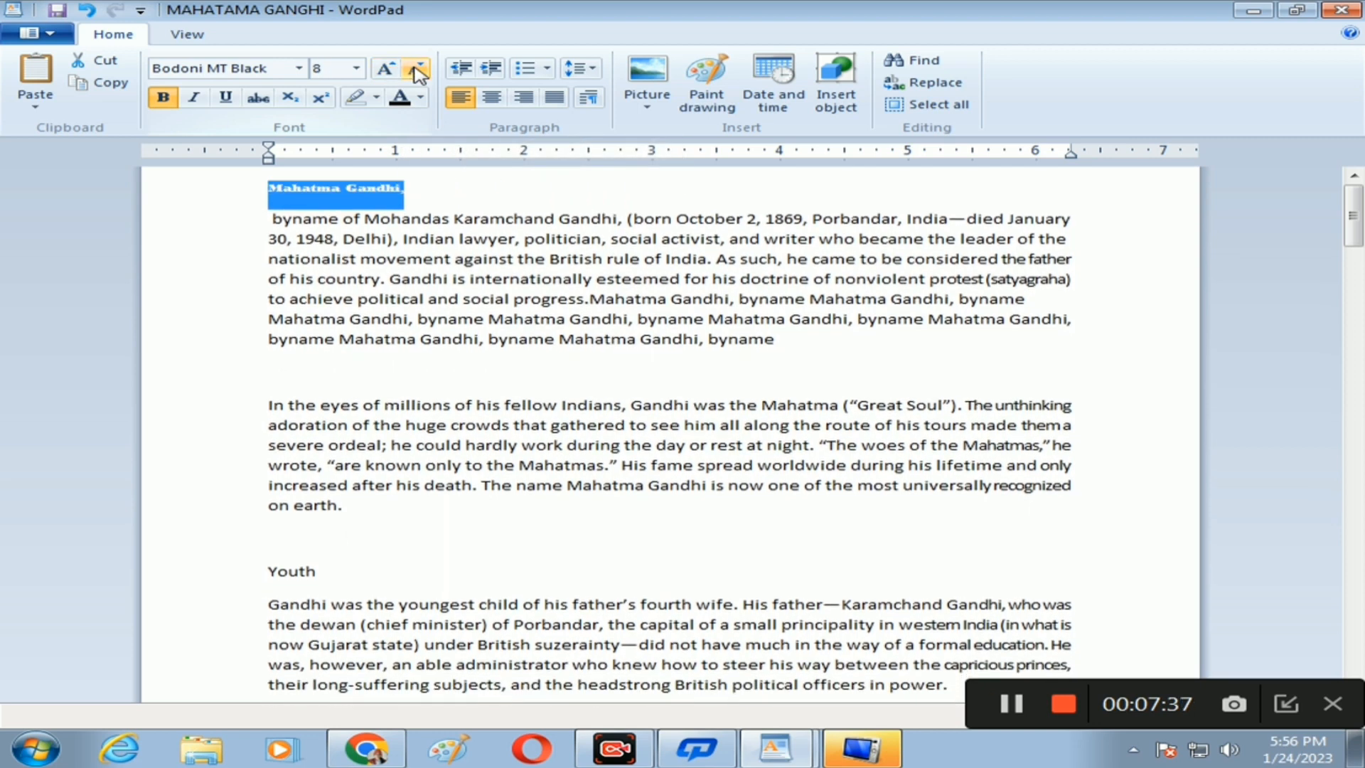
left_click(416, 70)
left_click(416, 70)
left_click(416, 70)
left_click(416, 70)
left_click(416, 70)
left_click(416, 70)
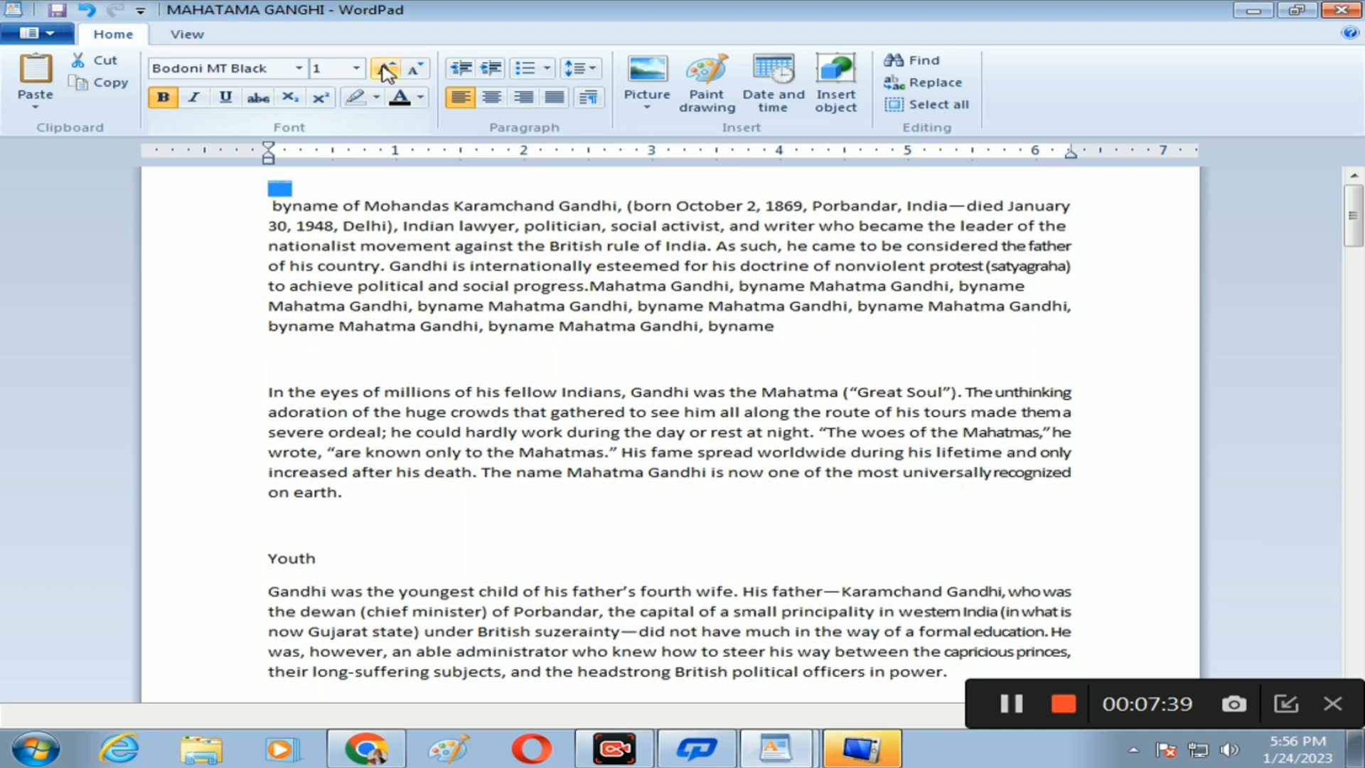
Step: Grow the font of the tiny "Mahatma Gandhi," heading in increments up to size 18
left_click(384, 70)
left_click(384, 69)
left_click(384, 70)
left_click(384, 69)
left_click(384, 70)
left_click(383, 70)
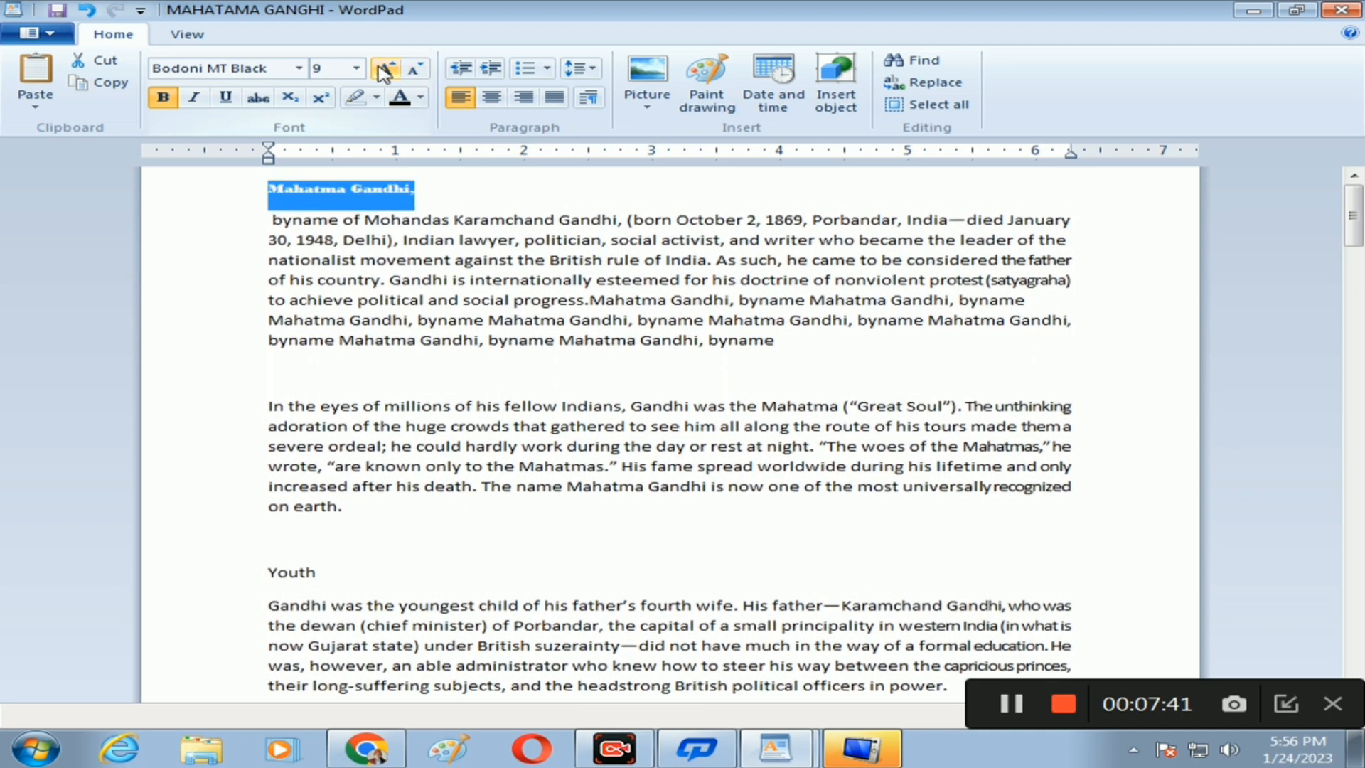
left_click(384, 69)
left_click(384, 70)
left_click(384, 70)
left_click(384, 69)
left_click(384, 69)
left_click(384, 69)
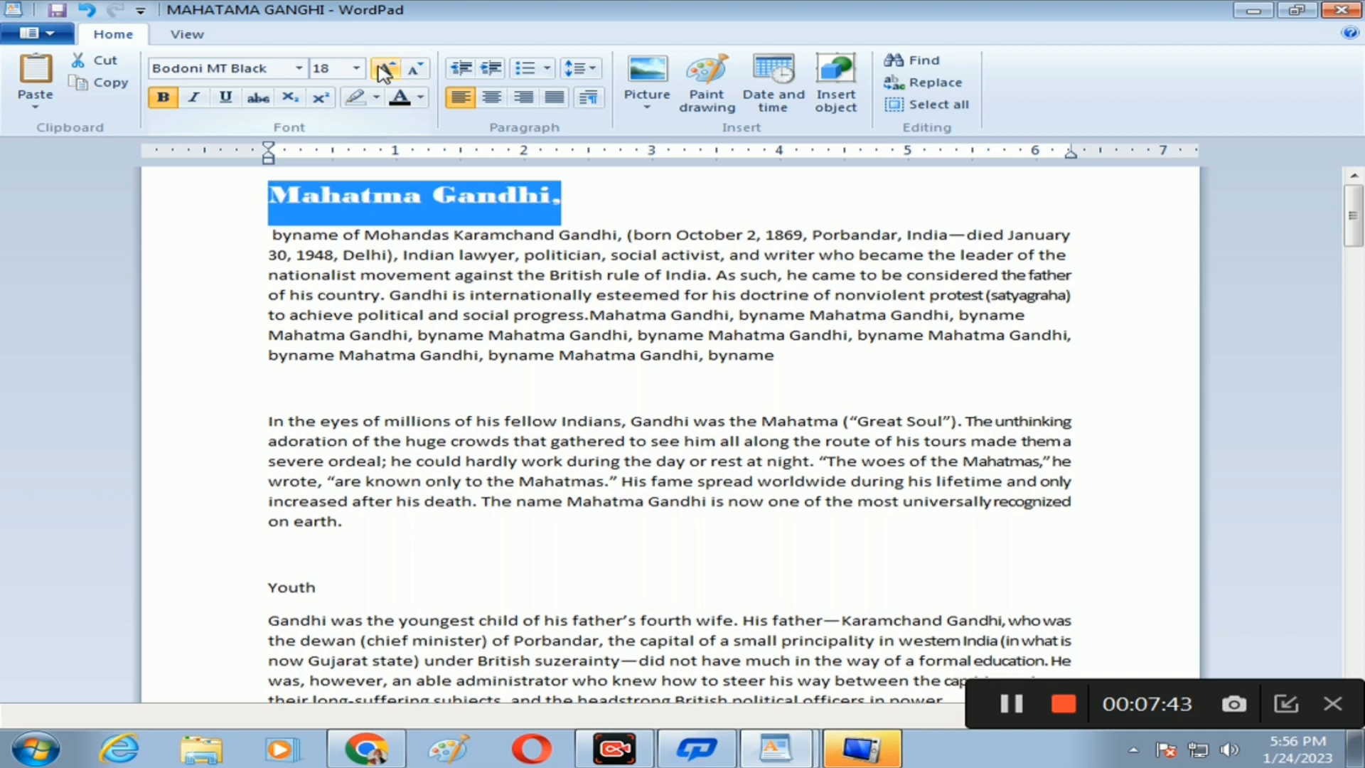
Step: Format the words "In the eyes" at the start of the second paragraph as bold, italic and underlined
left_click(661, 184)
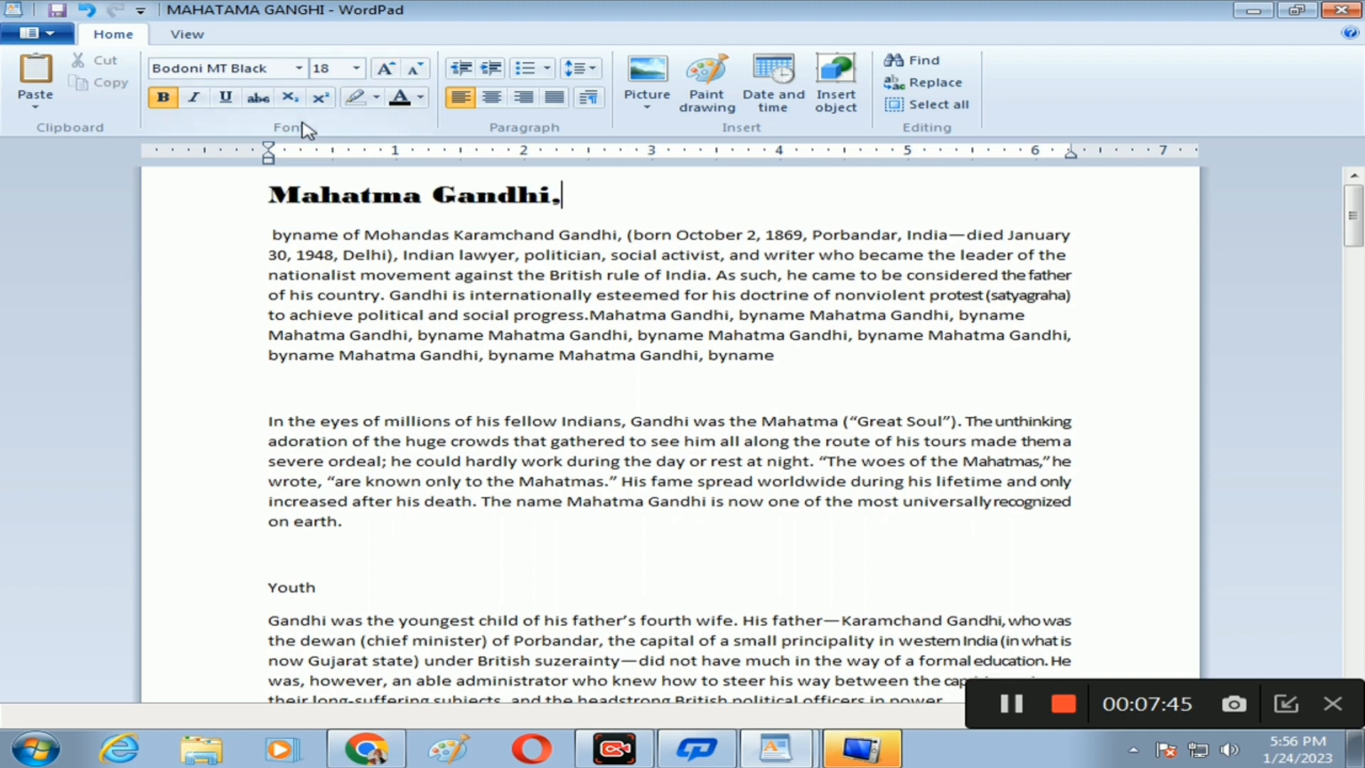
left_click_drag(269, 423, 362, 422)
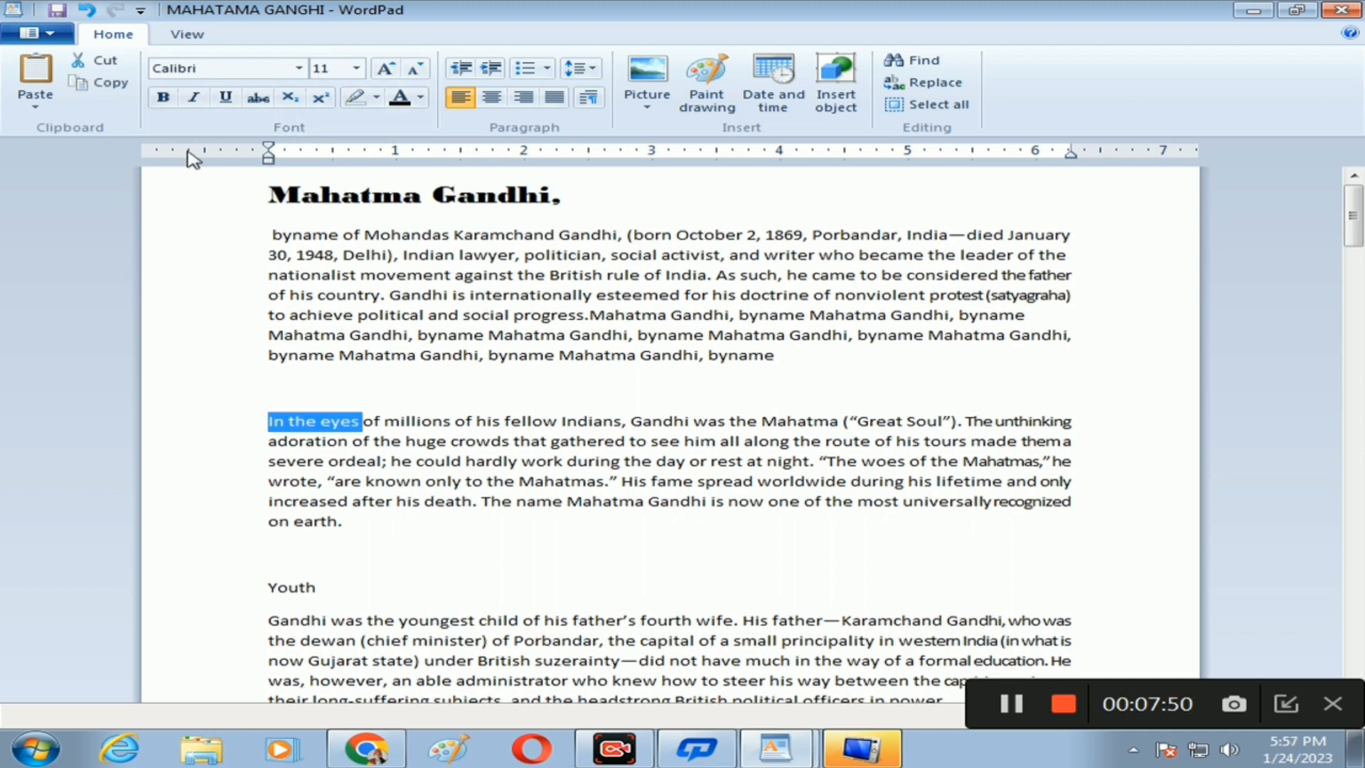
left_click(200, 96)
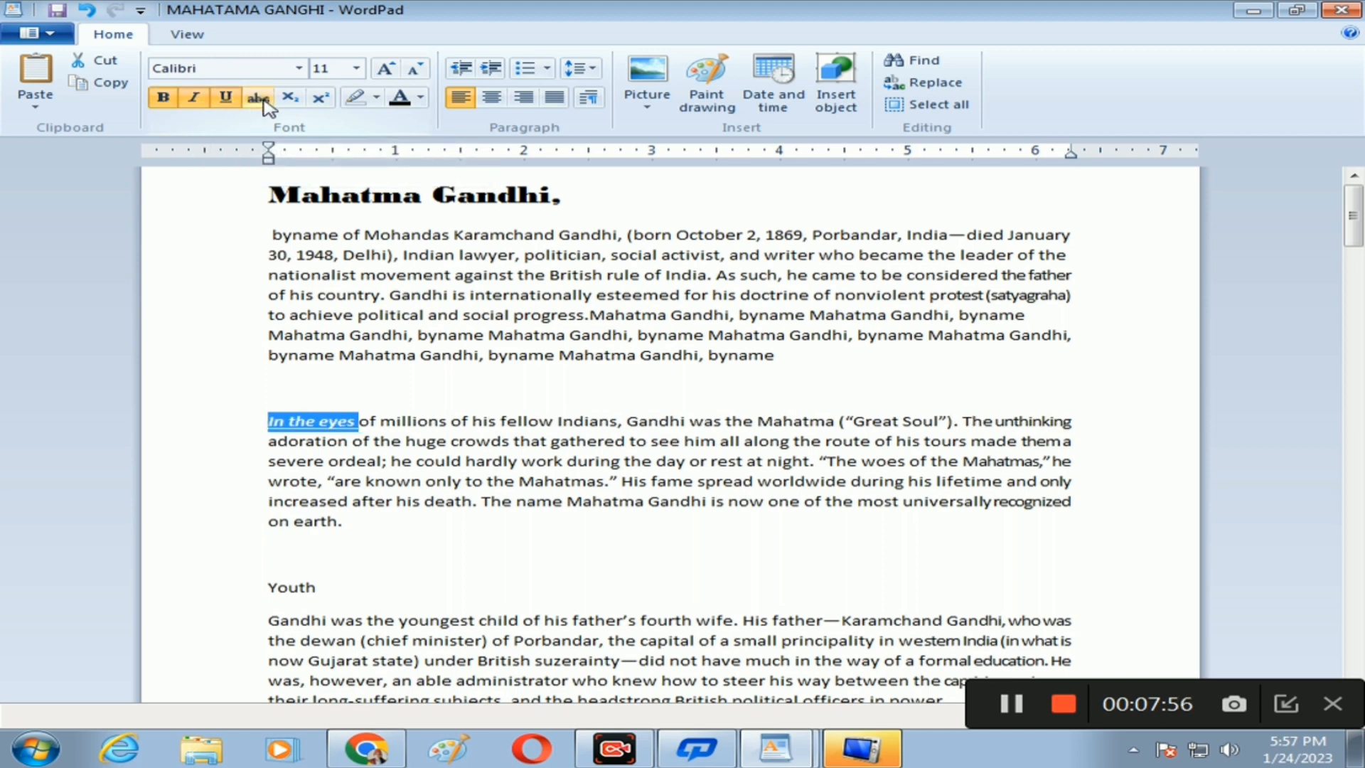
left_click(496, 339)
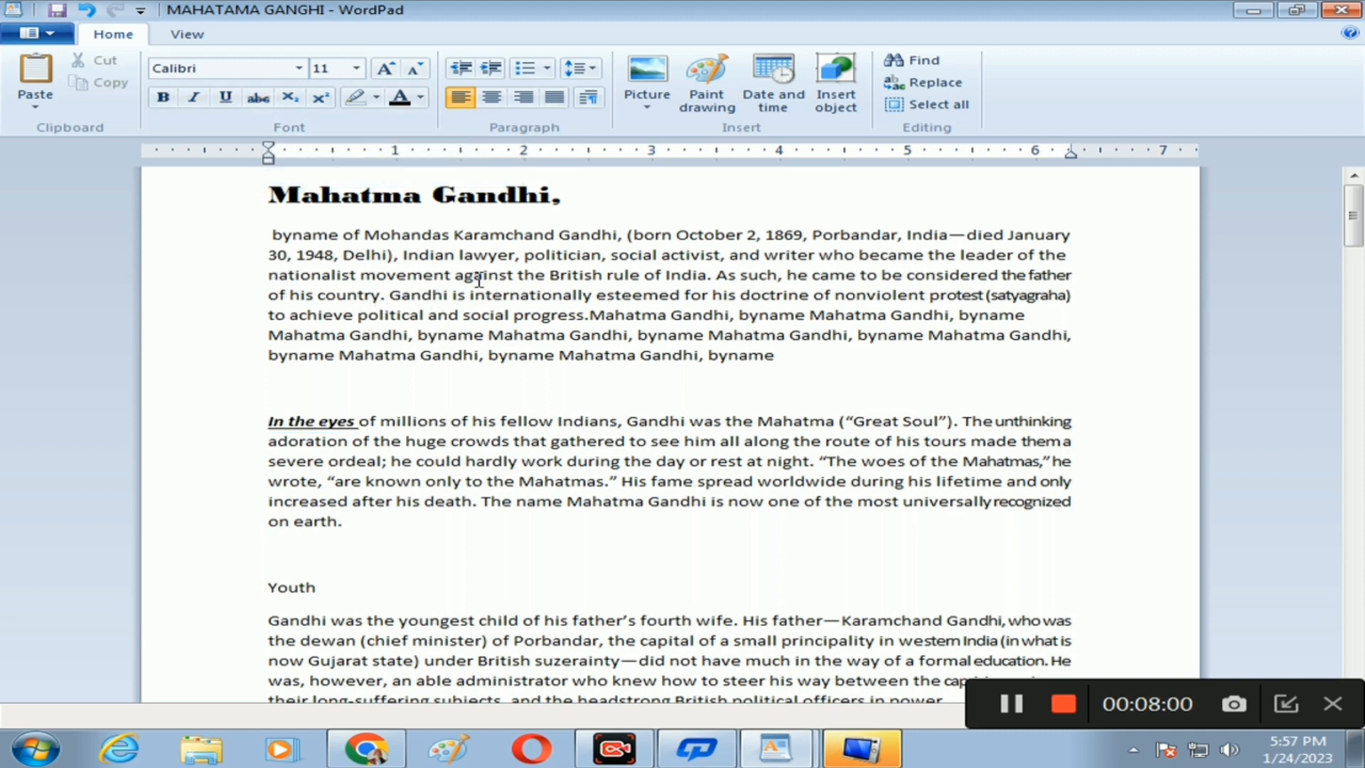
Step: Apply strikethrough to the words "against the British" in the first paragraph
left_click_drag(552, 276, 606, 278)
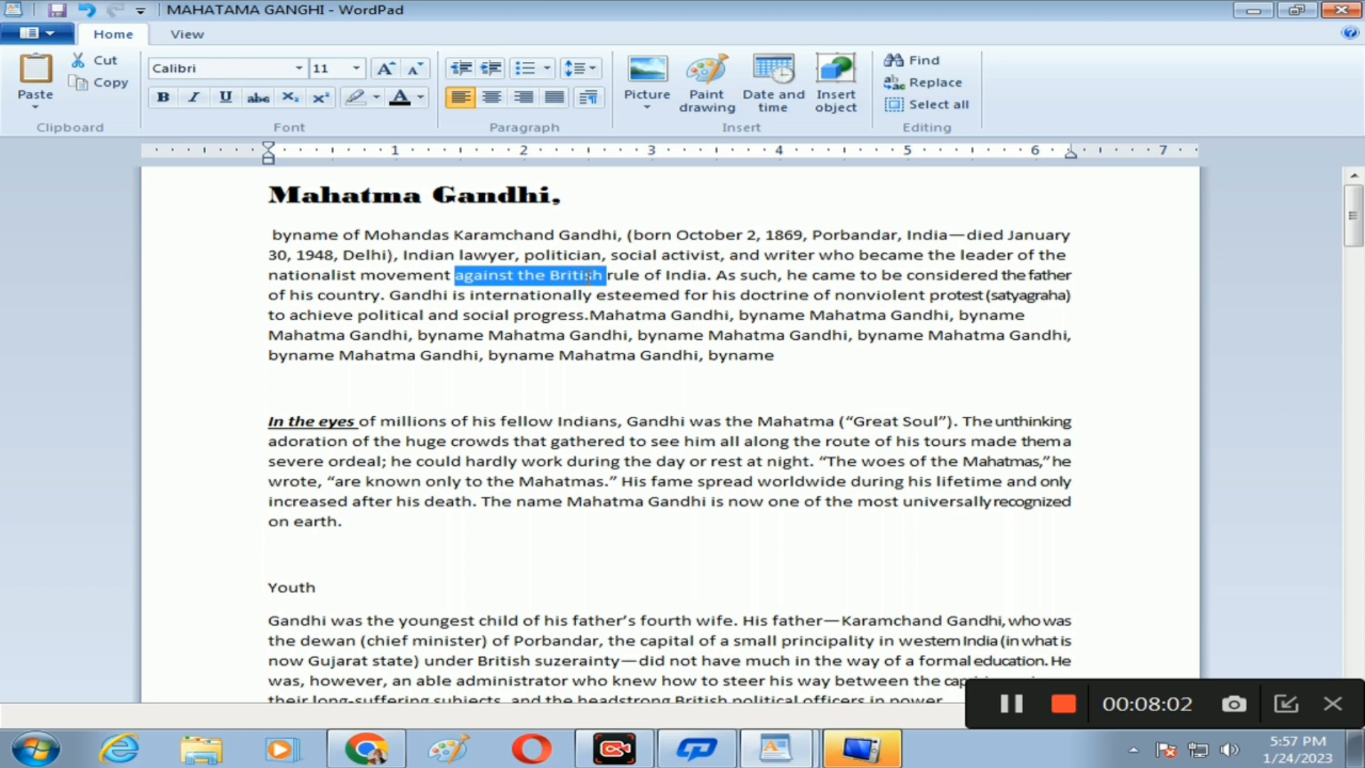
left_click(259, 98)
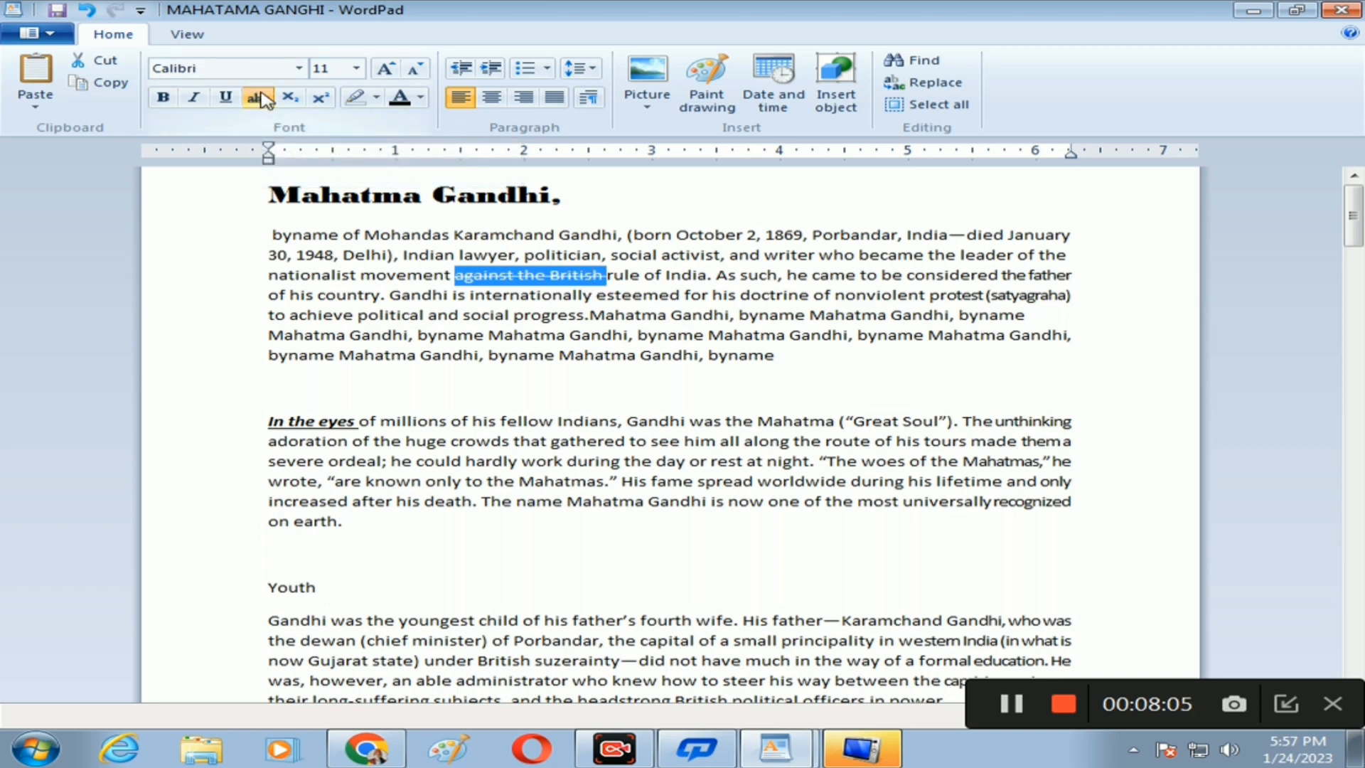
left_click(721, 295)
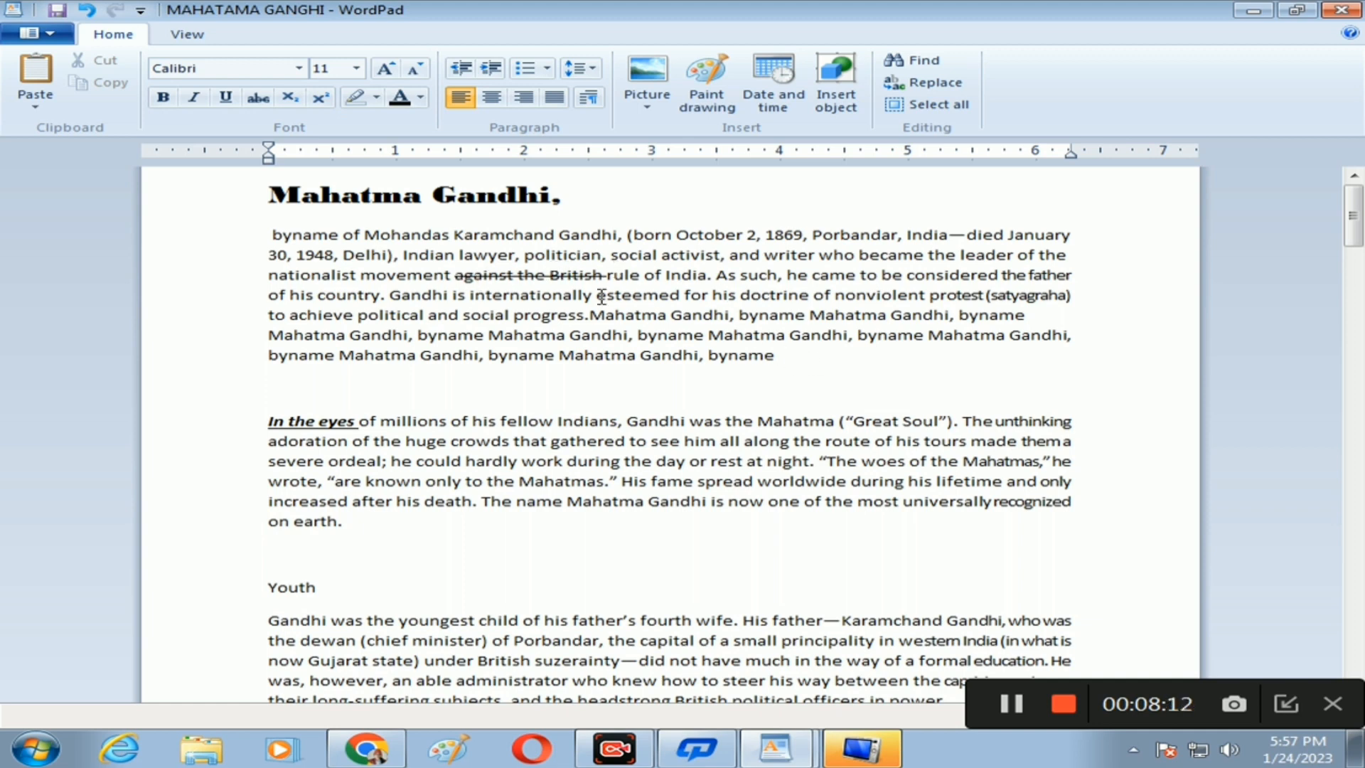
Step: Add a new line below the first paragraph reading "(5)" followed by a subscript 2
left_click(791, 355)
key("Return")
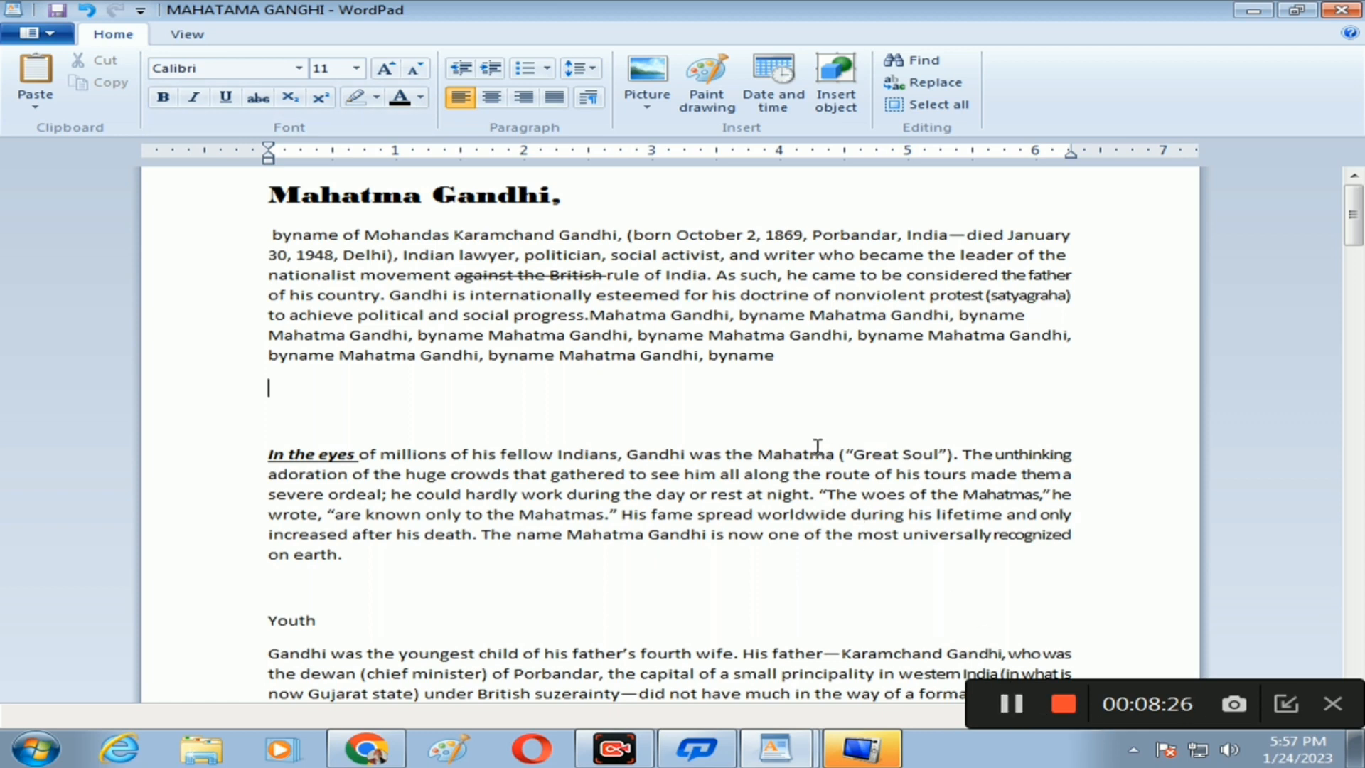
type("(")
type("5)2")
left_click(290, 98)
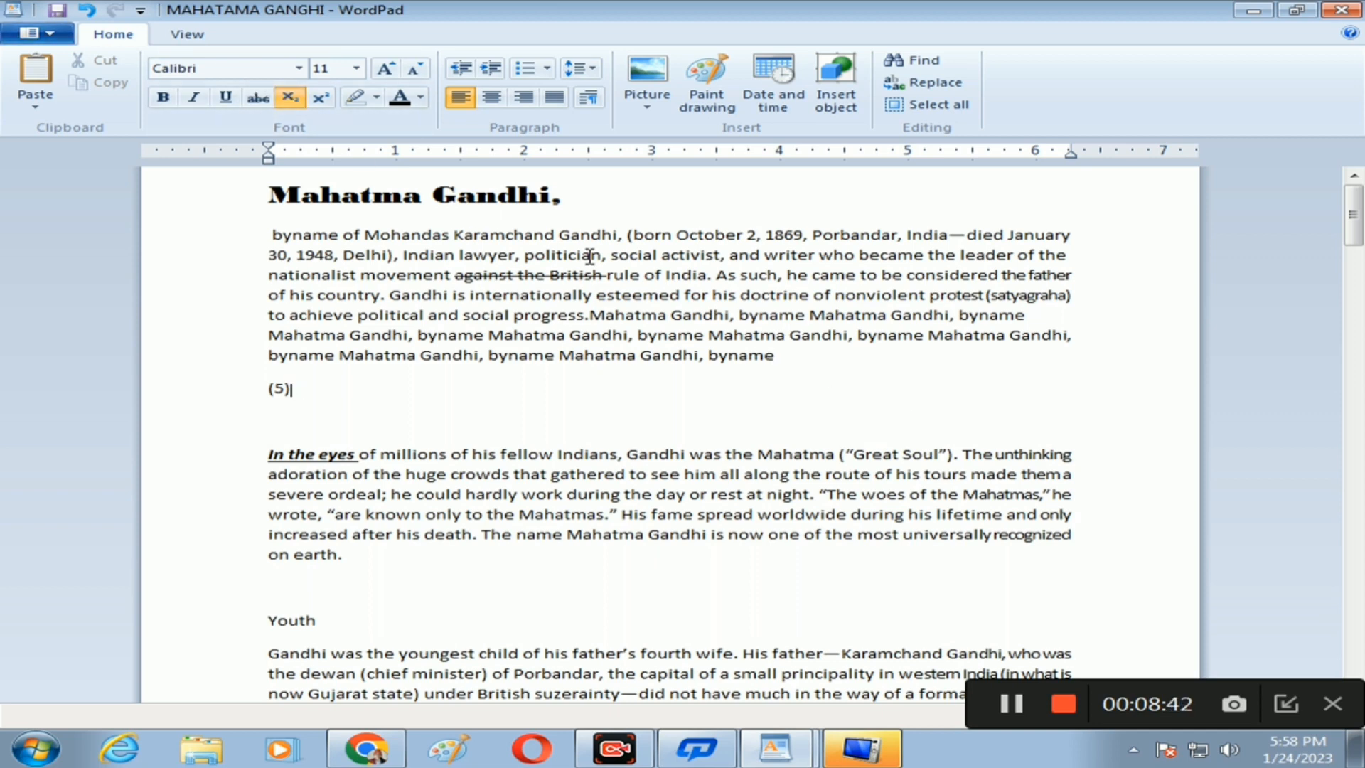
type("2ccc222")
key("BackSpace")
key("BackSpace")
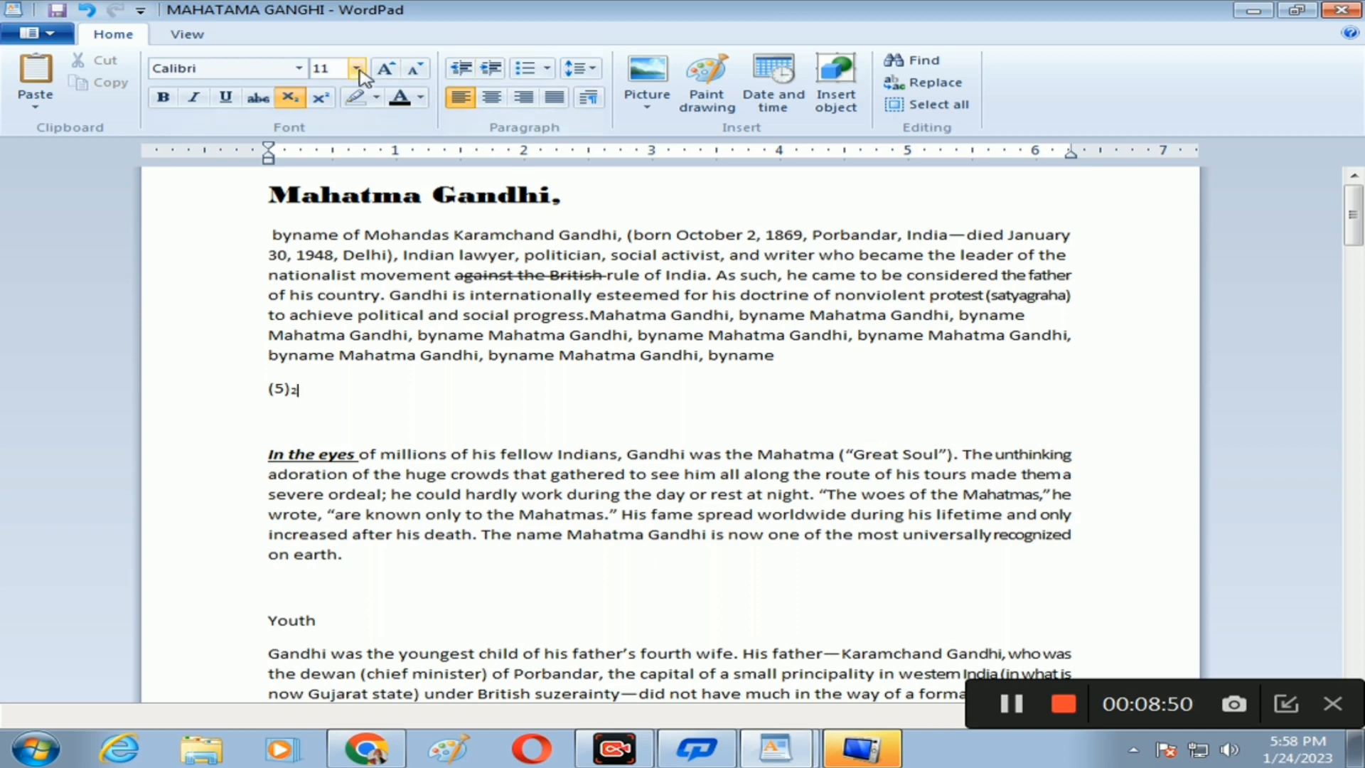
Step: Replace the subscript 2 after "(5)" with a superscript 2
left_click(320, 98)
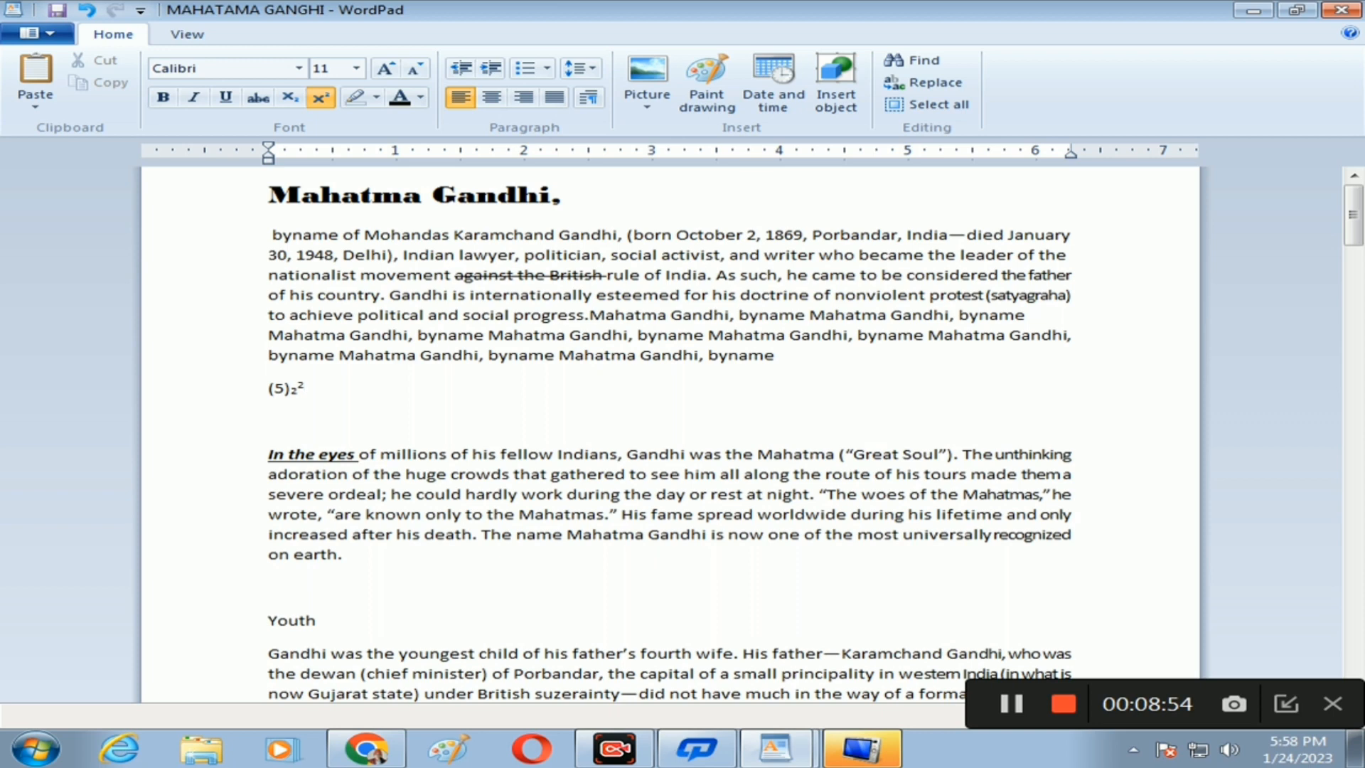
key("BackSpace")
key("BackSpace")
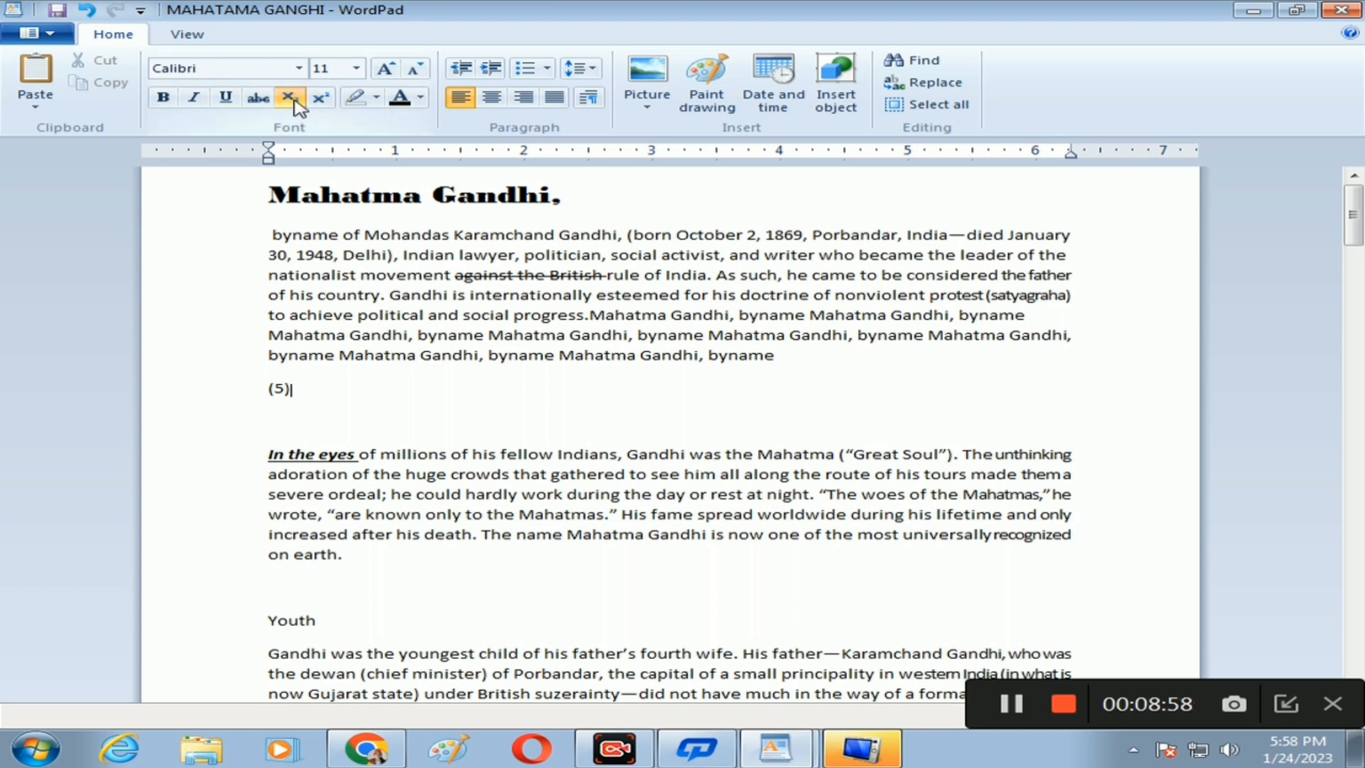
left_click(322, 100)
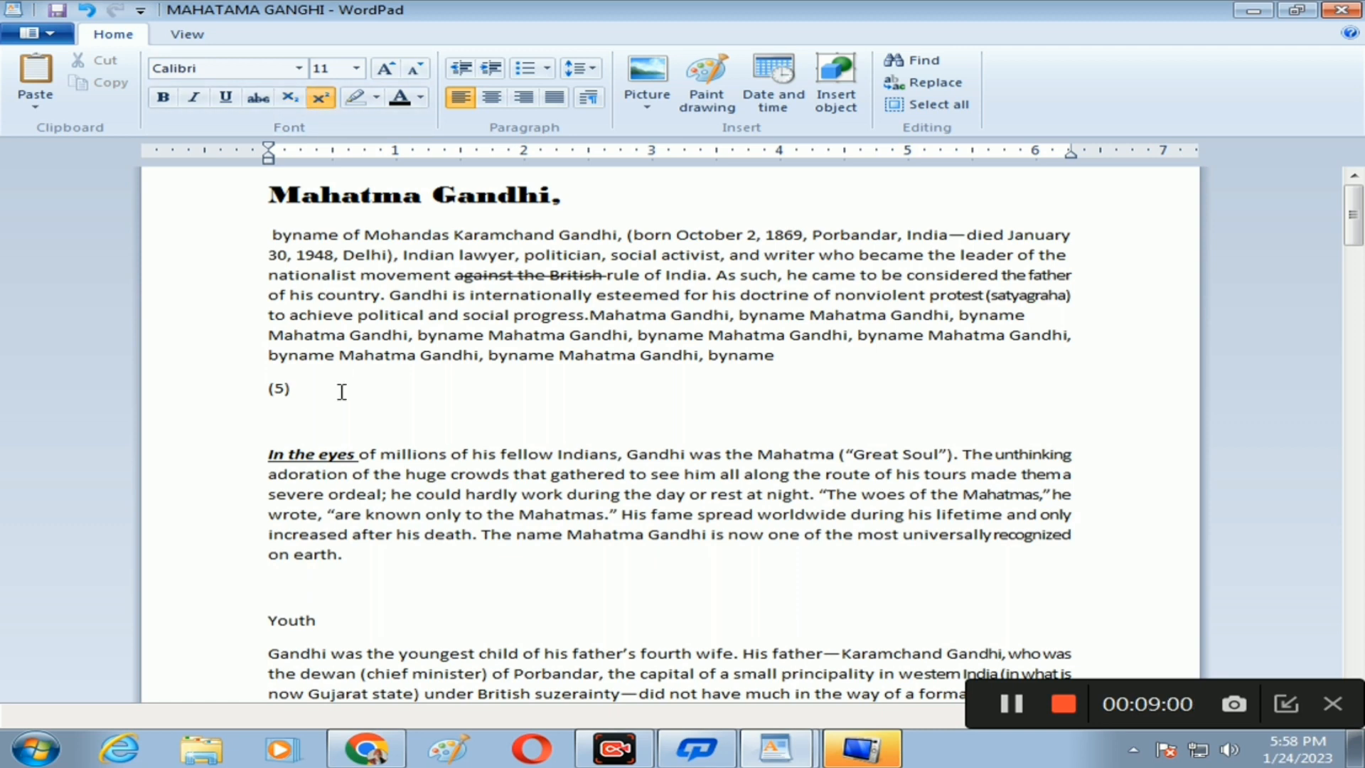
type("2")
Step: Highlight the words "Mohandas Karamchand" in the first paragraph in yellow
left_click_drag(364, 234, 559, 235)
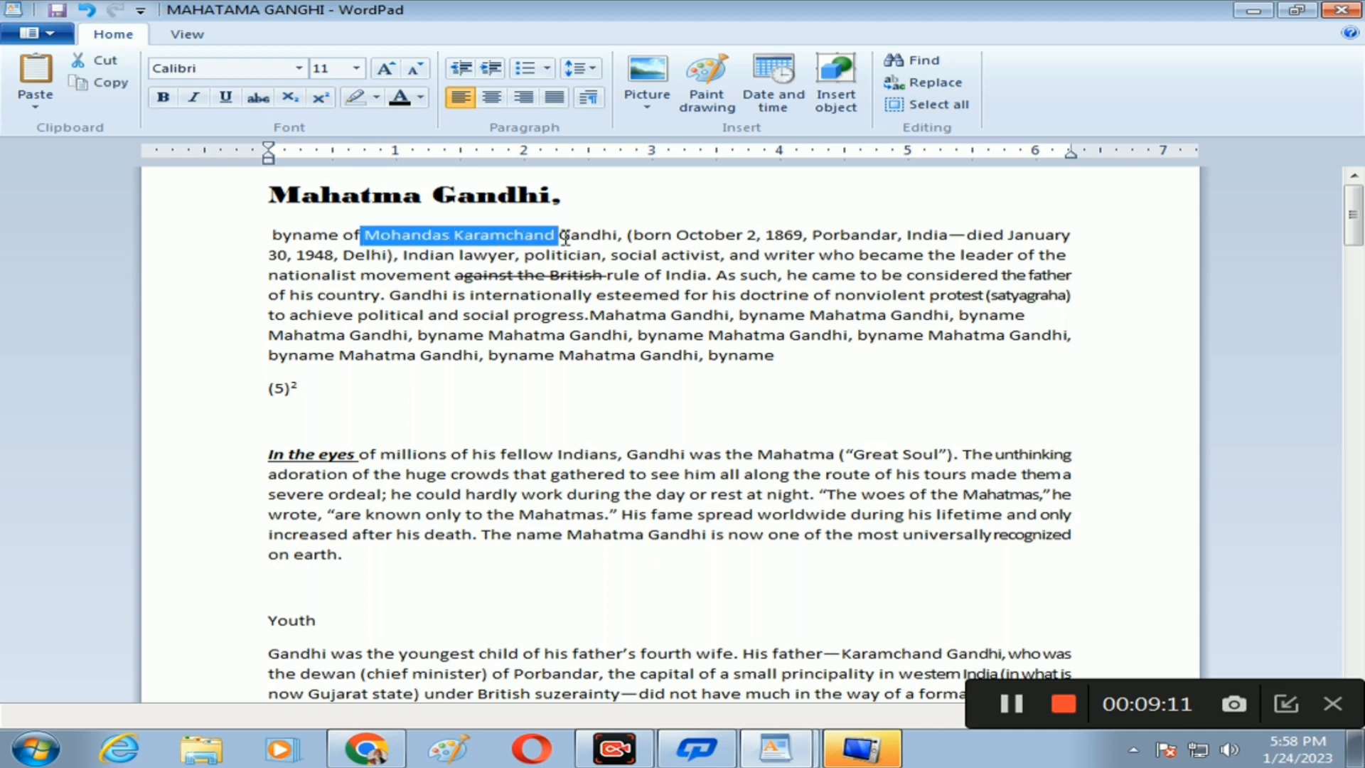
left_click(376, 98)
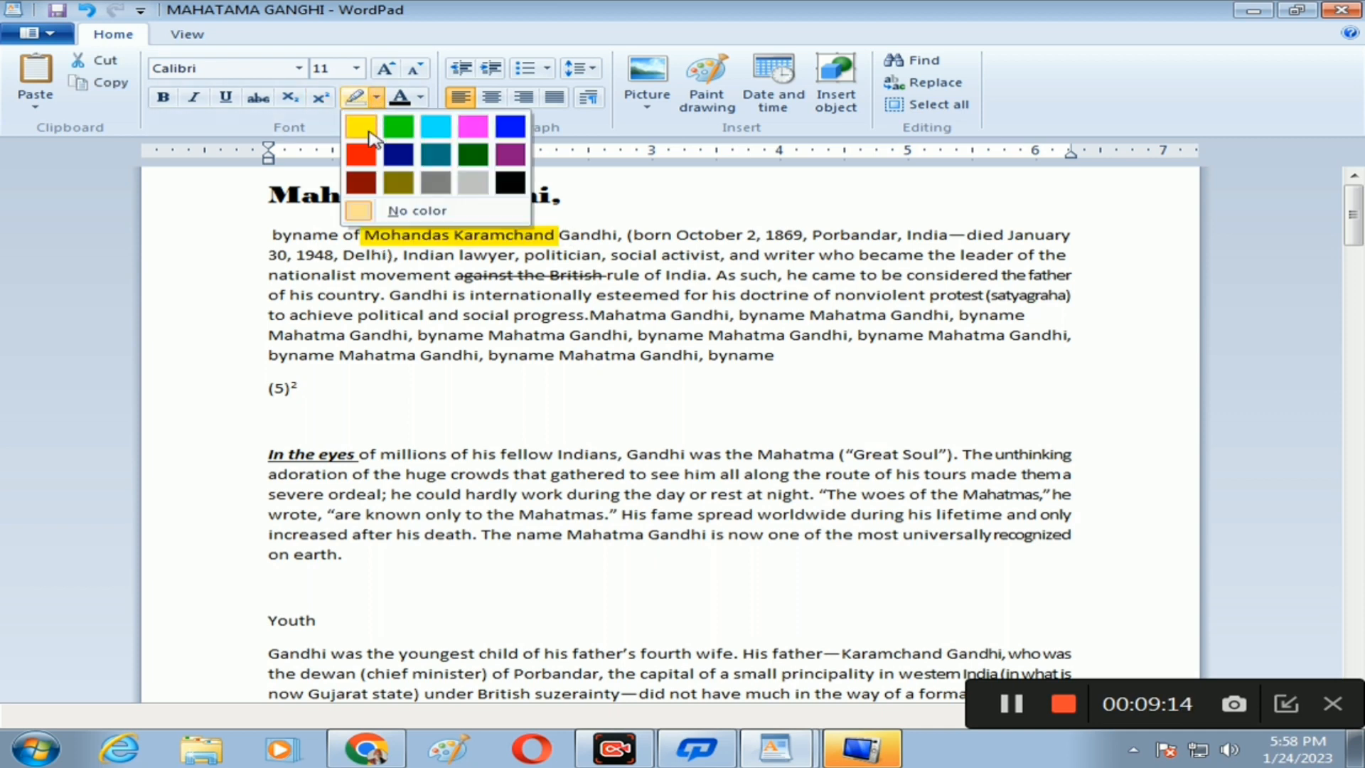
left_click(370, 135)
left_click(596, 294)
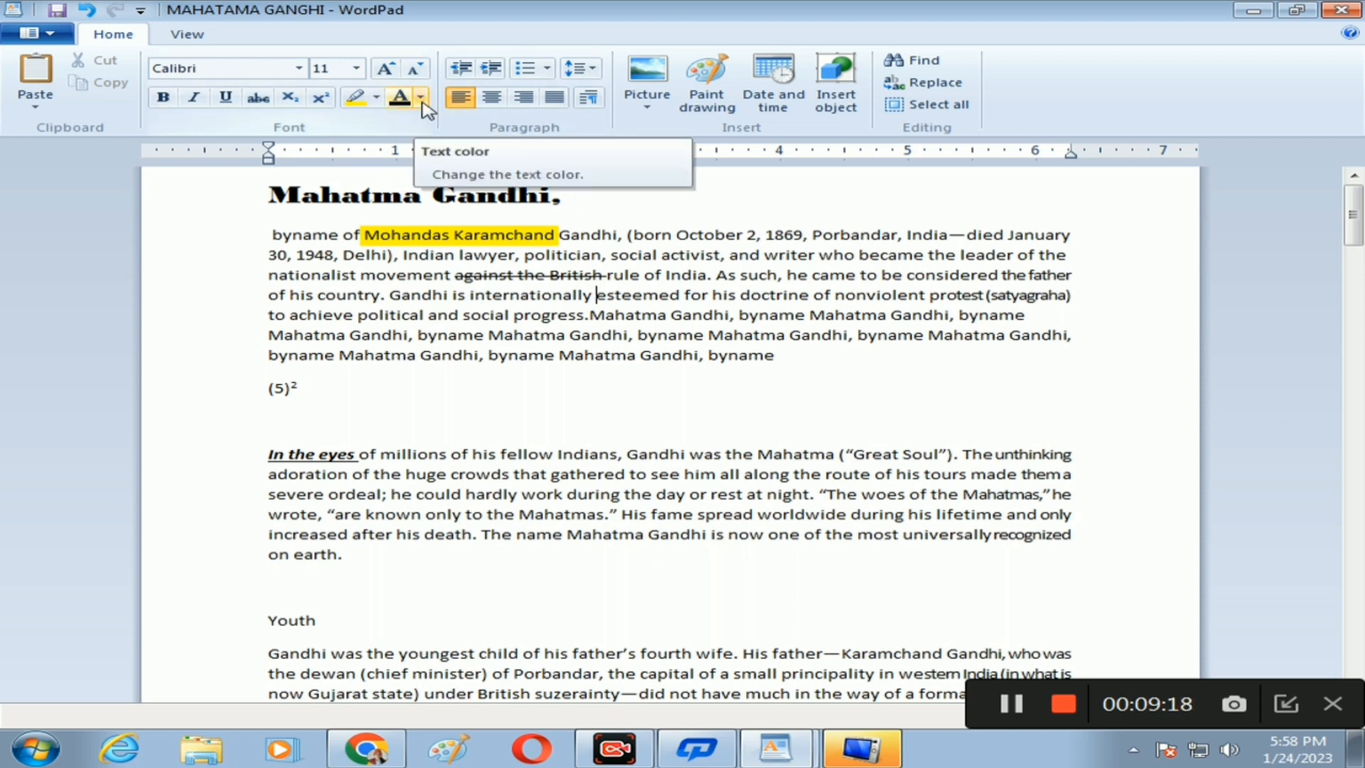
Step: Change the text color of "social activist," in the first paragraph to orange
left_click_drag(612, 255, 729, 256)
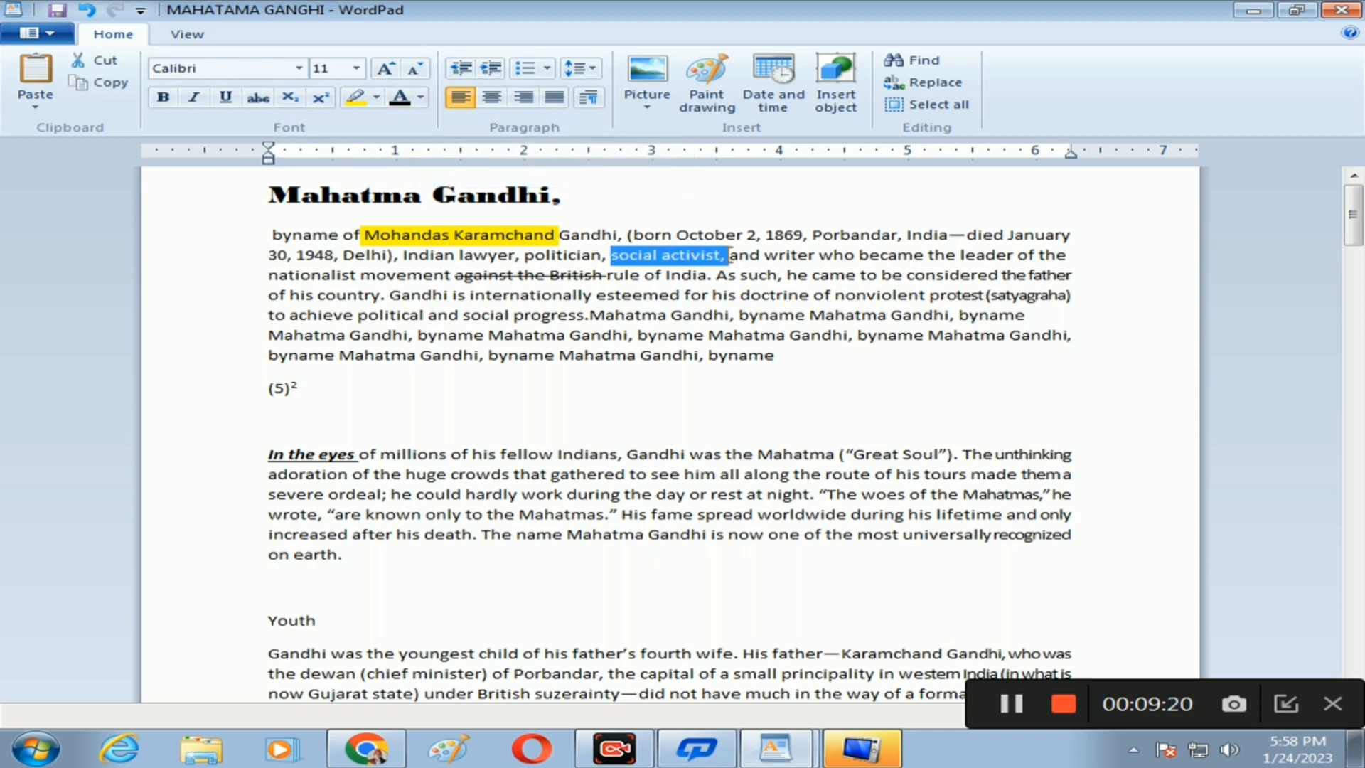
left_click(420, 97)
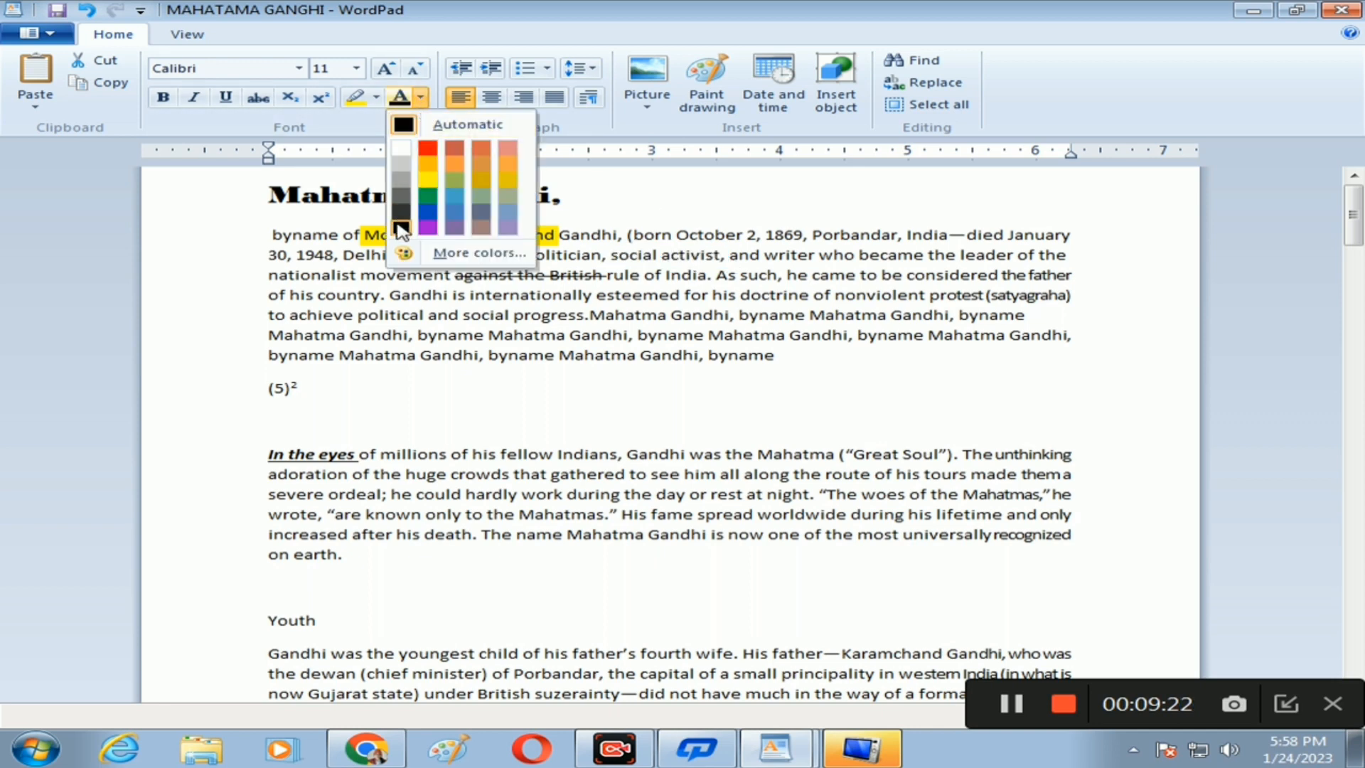
left_click(434, 165)
left_click(771, 269)
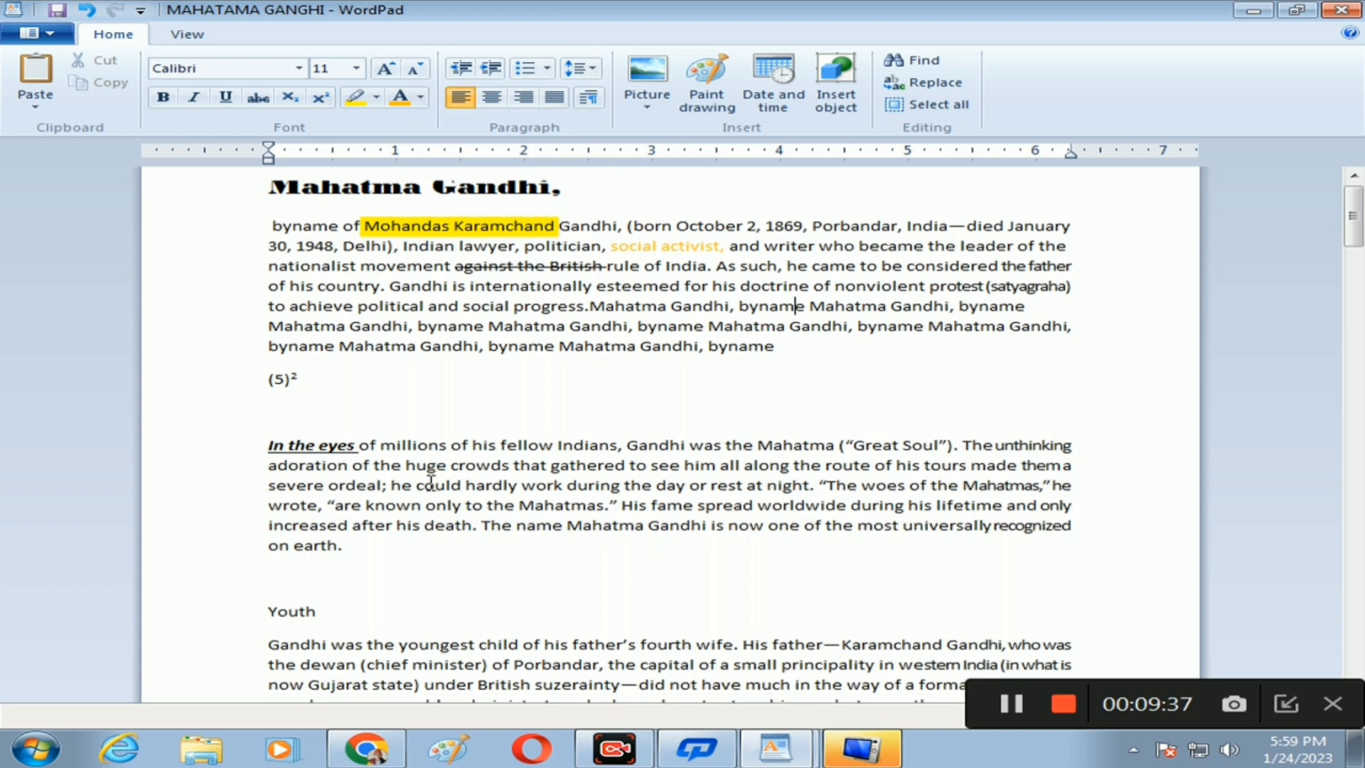
Step: Increase the indent of the paragraph beginning "In the eyes" by four levels, to the 2-inch mark
scroll(360, 427, "down", 3)
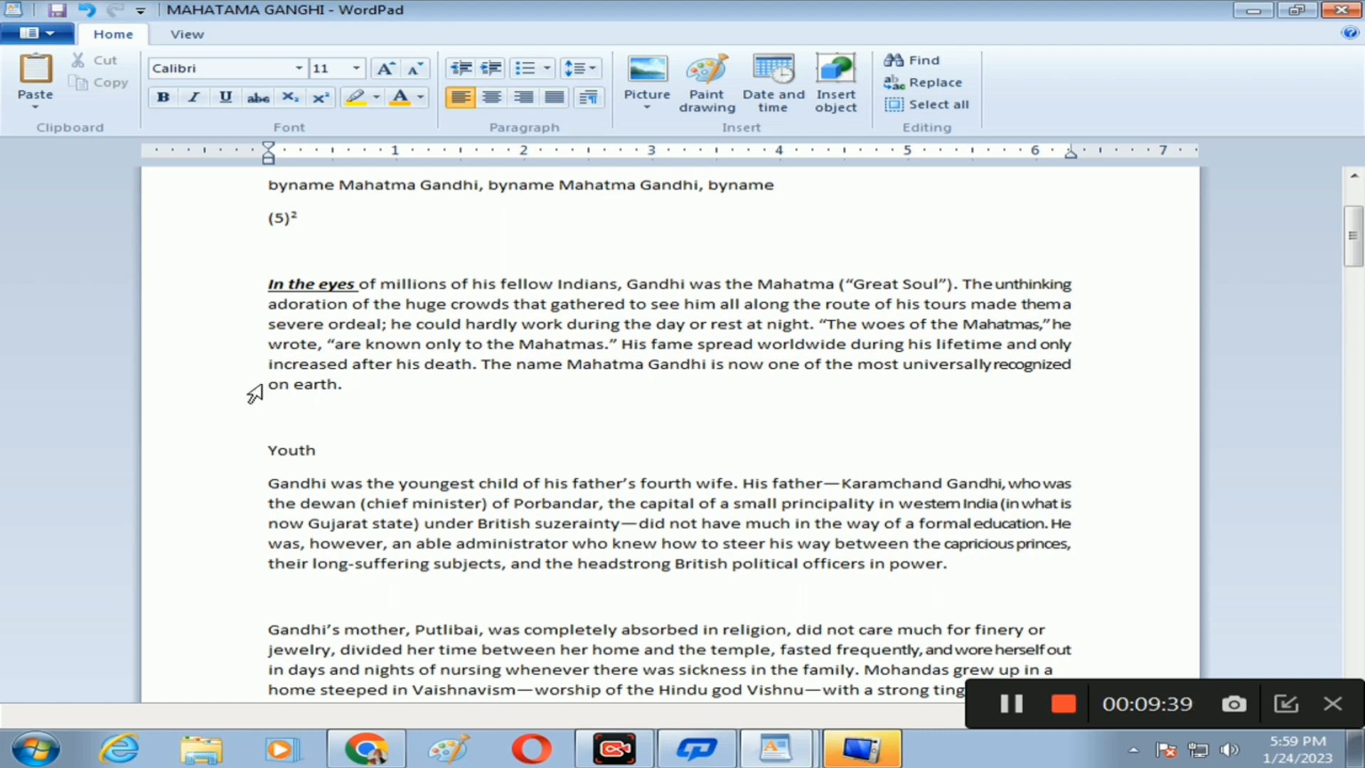
left_click_drag(268, 384, 340, 384)
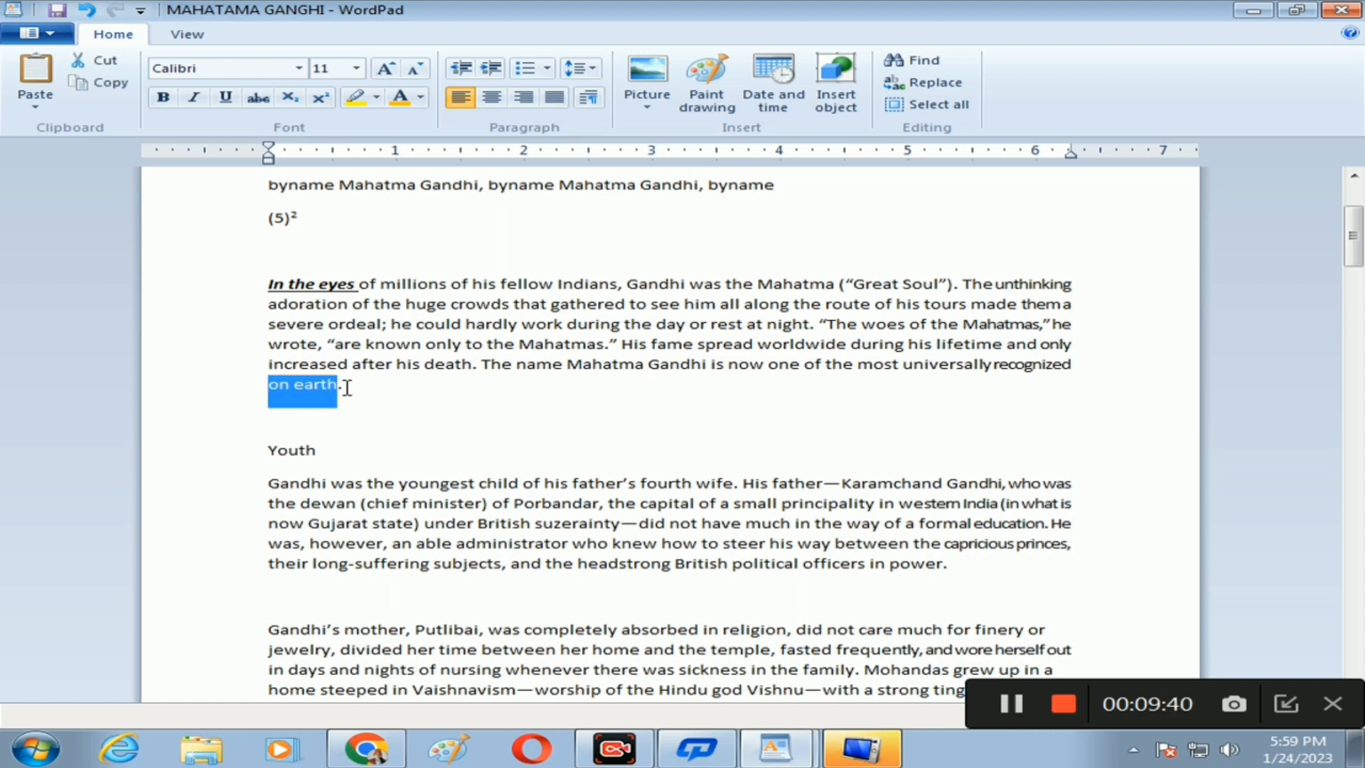
left_click(499, 69)
left_click(500, 69)
left_click(500, 69)
left_click(500, 69)
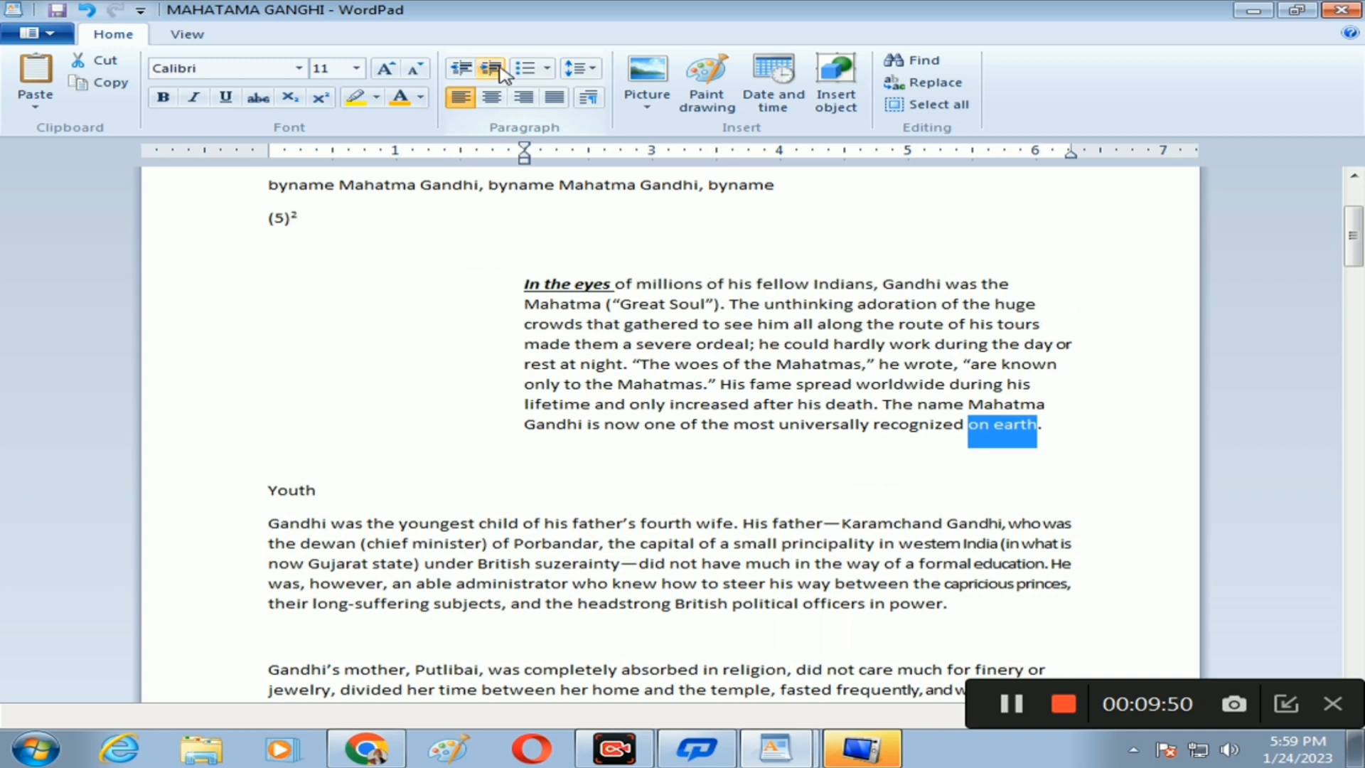
Step: Decrease the indent of the paragraph beginning "In the eyes" by four levels, back to the page margin
left_click(461, 68)
left_click(461, 68)
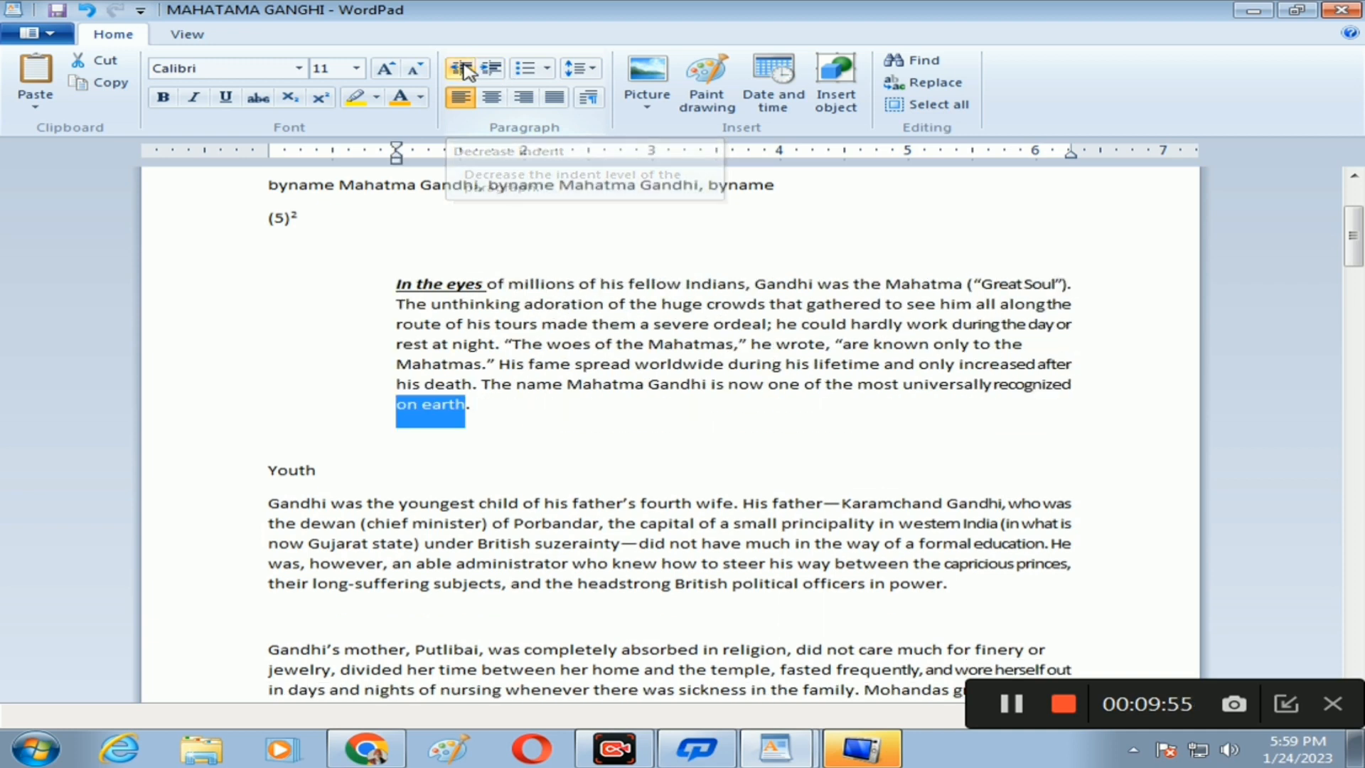
left_click(461, 68)
left_click(461, 69)
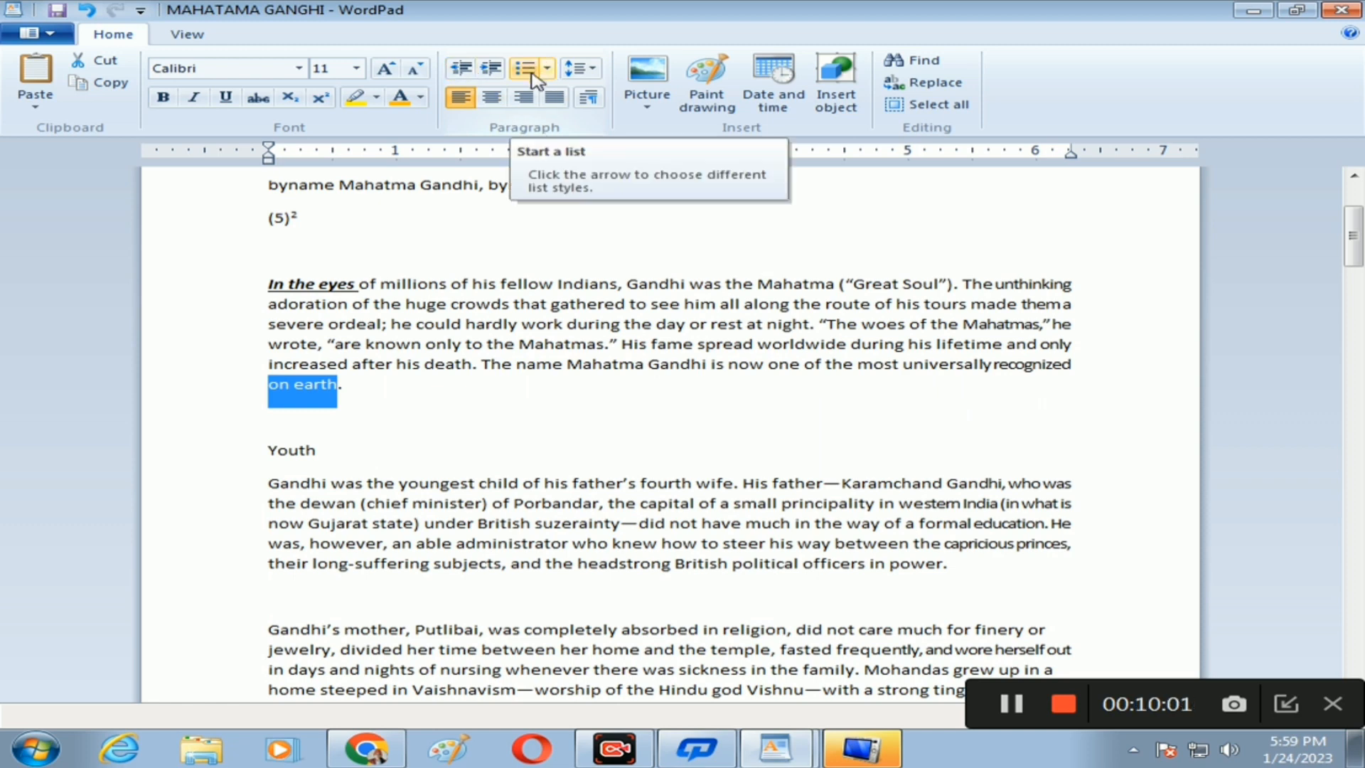
Step: Add a new line at the end of the document and start an uppercase-lettered A, B, C list there
scroll(537, 81, "down", 1)
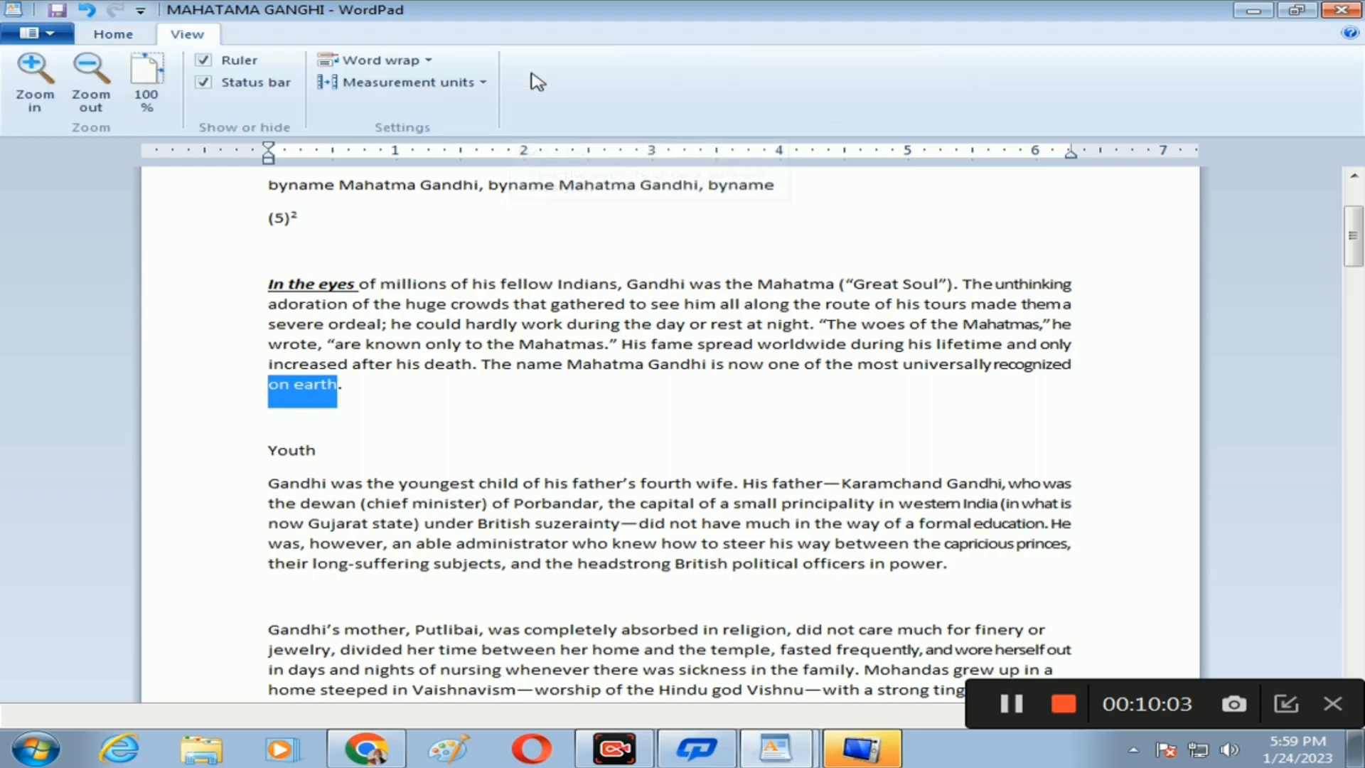
left_click(591, 207)
scroll(592, 210, "down", 20)
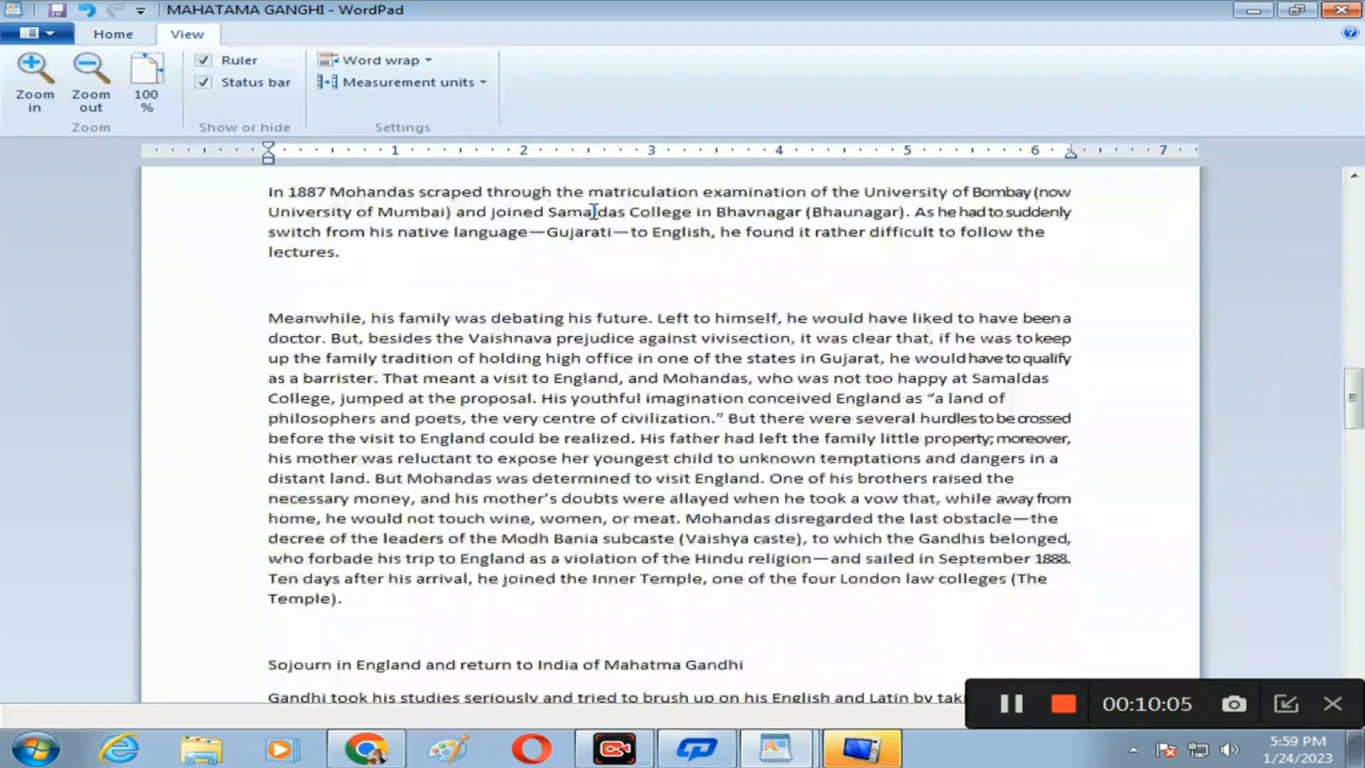
scroll(593, 211, "down", 20)
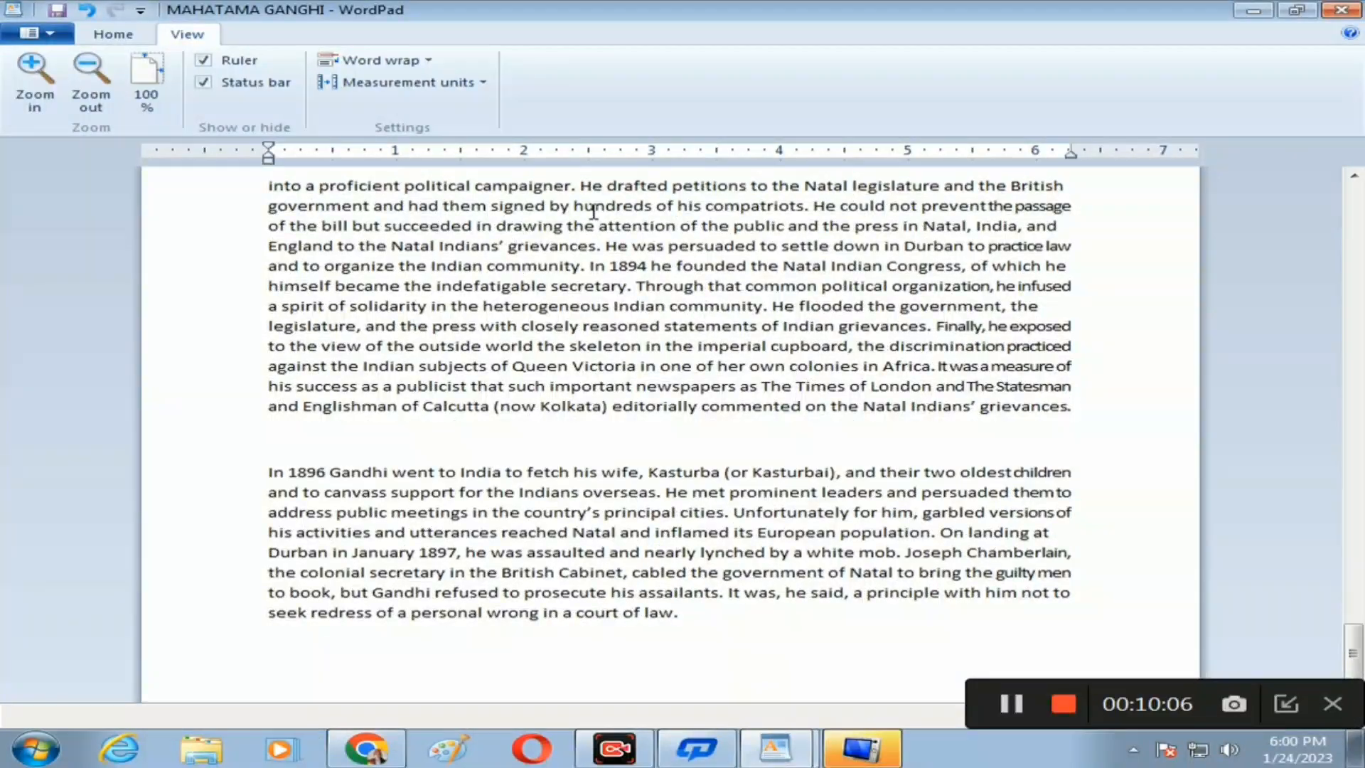
key("Return")
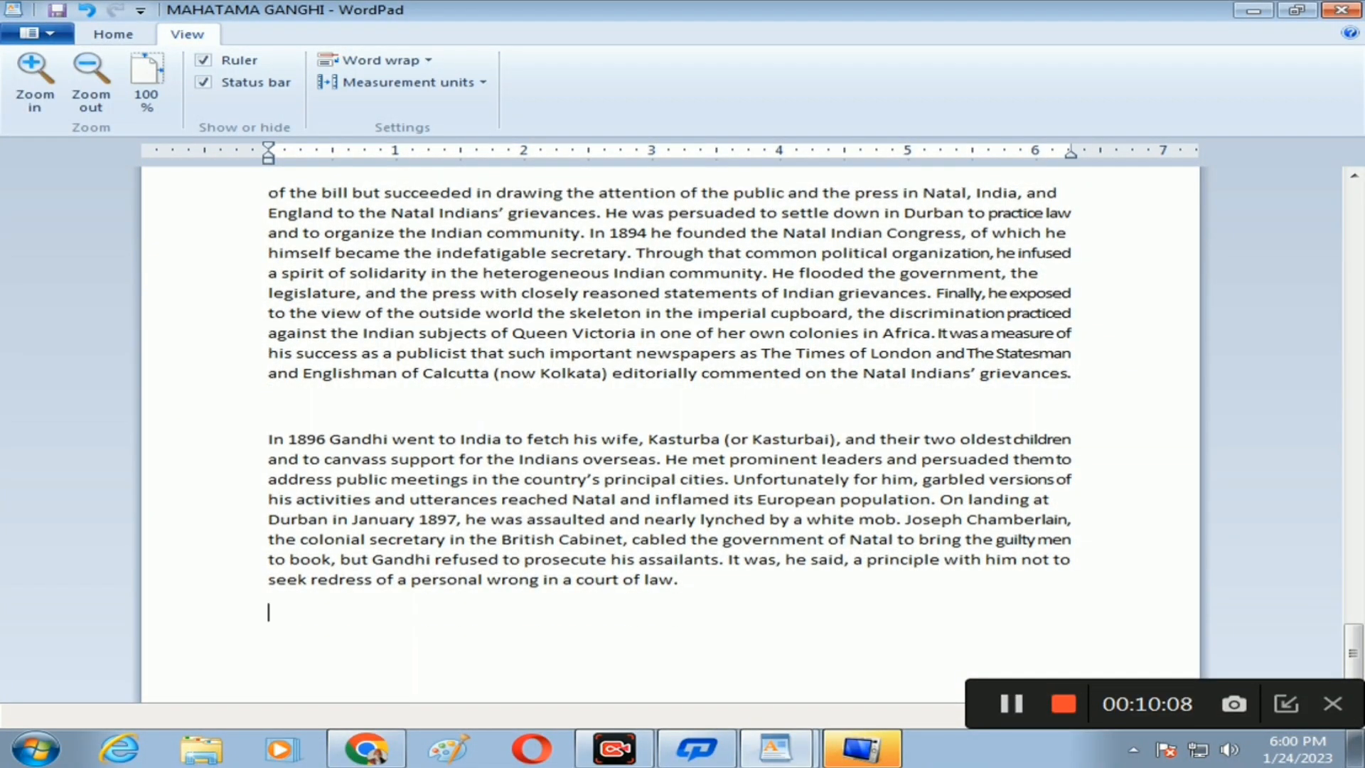
left_click(130, 34)
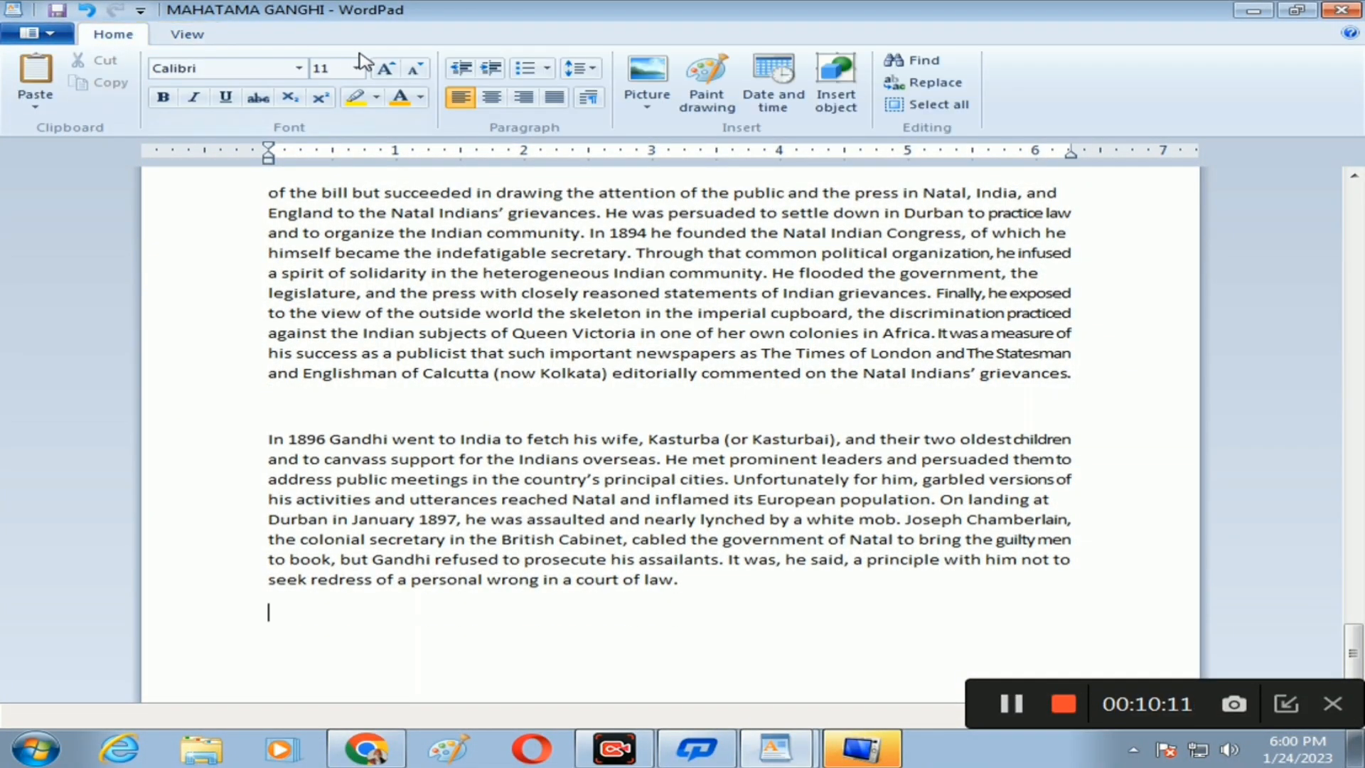
left_click(547, 68)
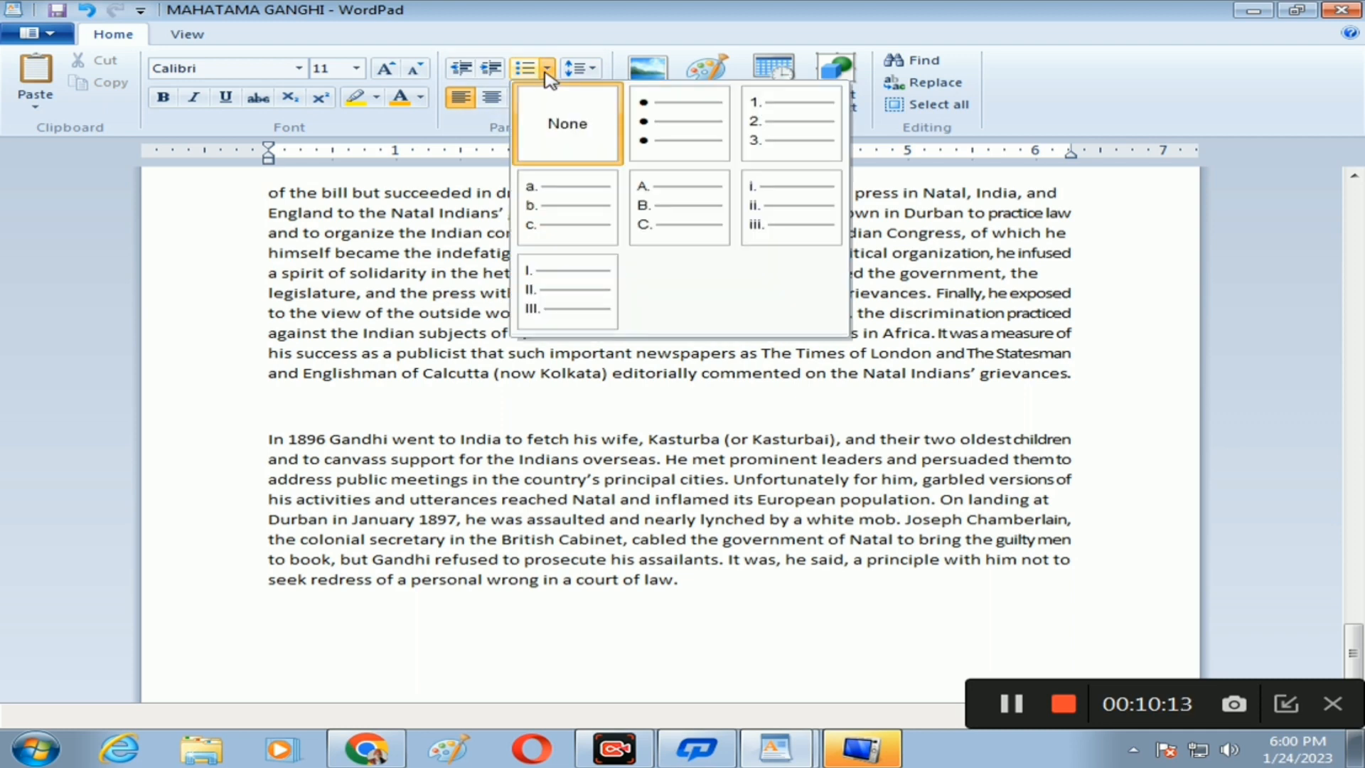
left_click(686, 199)
Step: Enter the list items "LK;FGLKGFLGKFD;GFDL;GDG", "DFGLFGKL;DFGKDKGDFG" and ";FKLGDL;GKDFGKDF;L"
type("LK;FGLKGFLGKFD;GFDL;GDG")
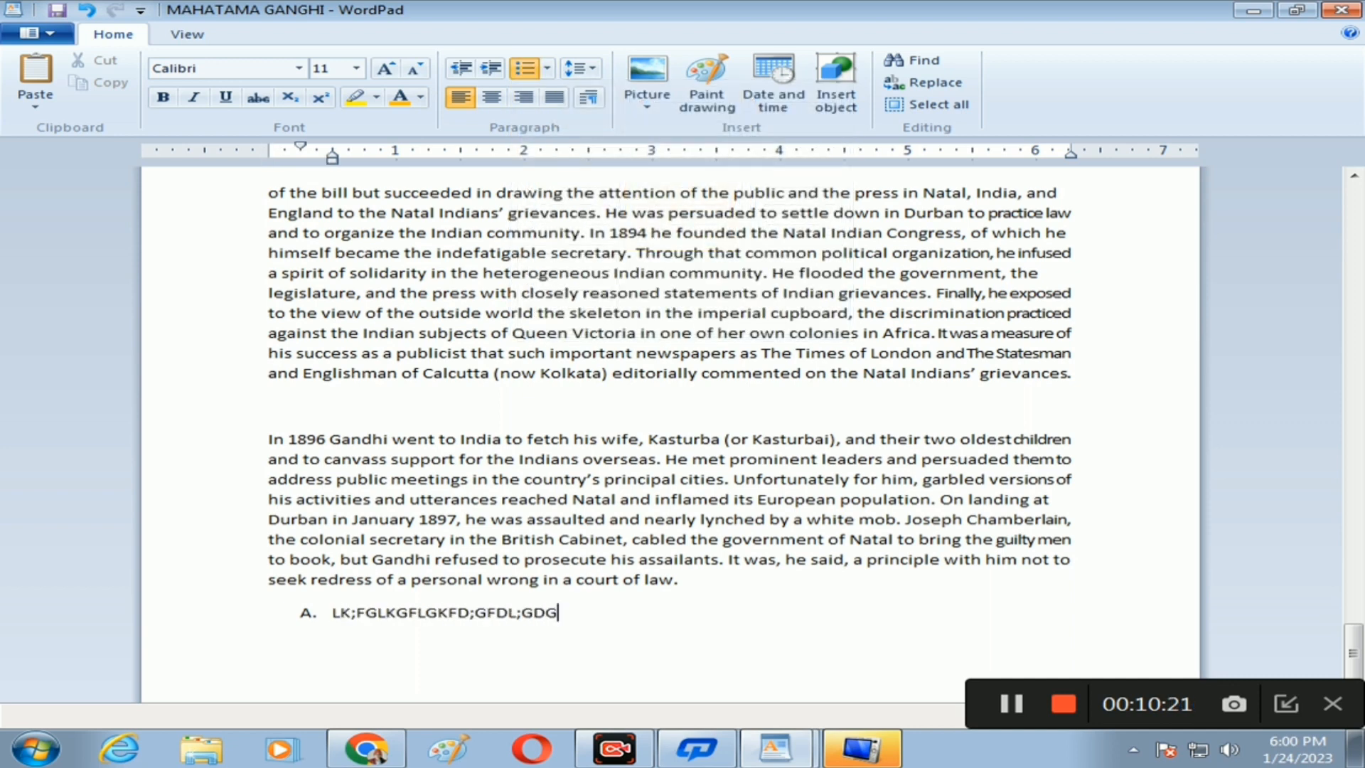
key("Return")
type("DFGLFGKL;DFGKDKGDFG")
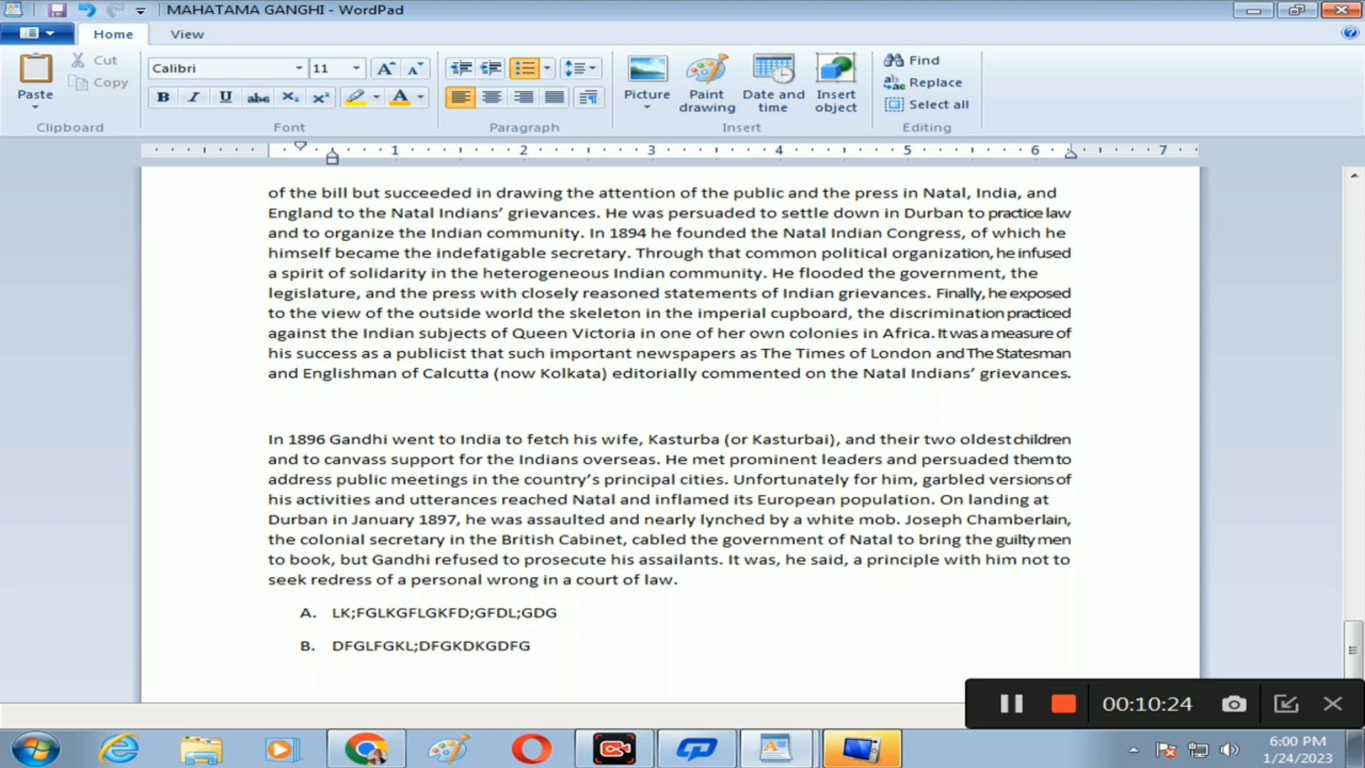
key("Return")
type(";FKLGDL;GKDFGKDF;L")
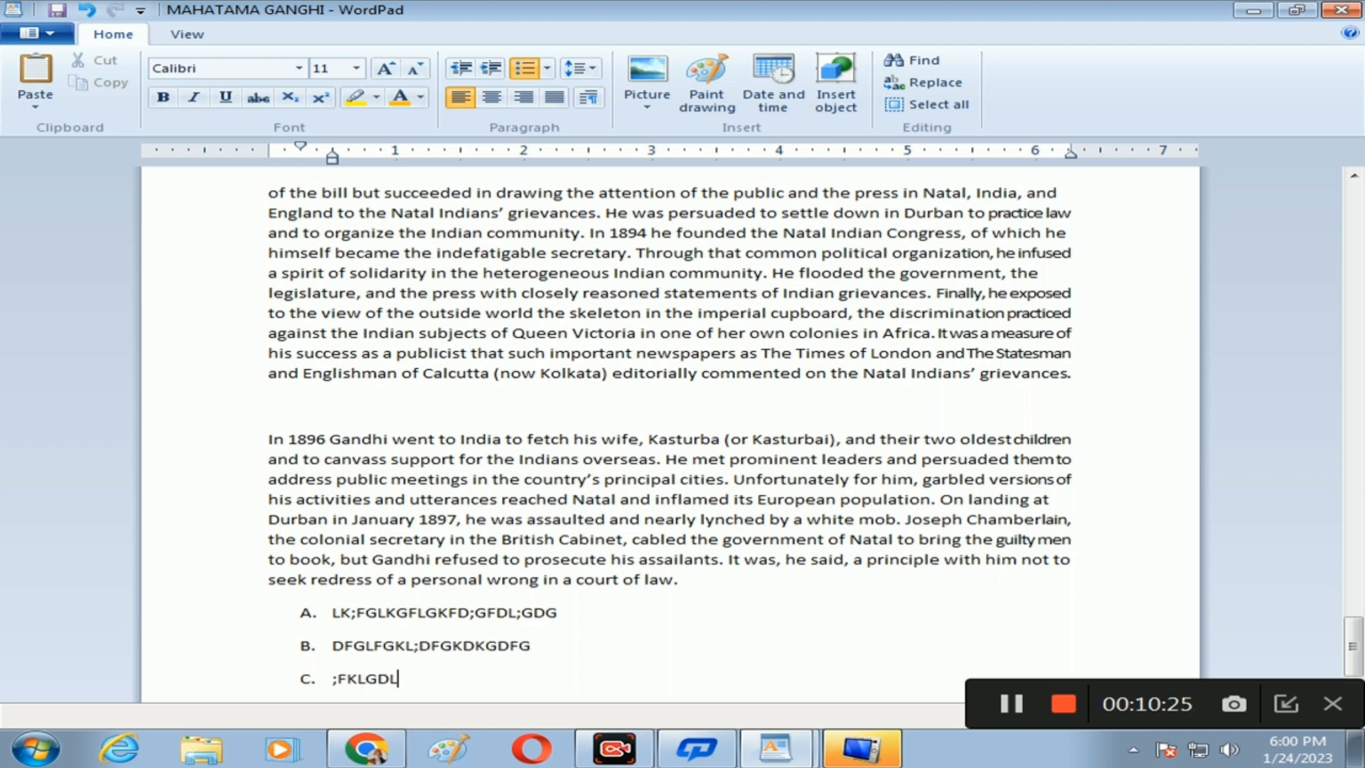
Step: End the lettered list after item C and enter the plain line "GFFGFGF" below it
key("Return")
key("Return")
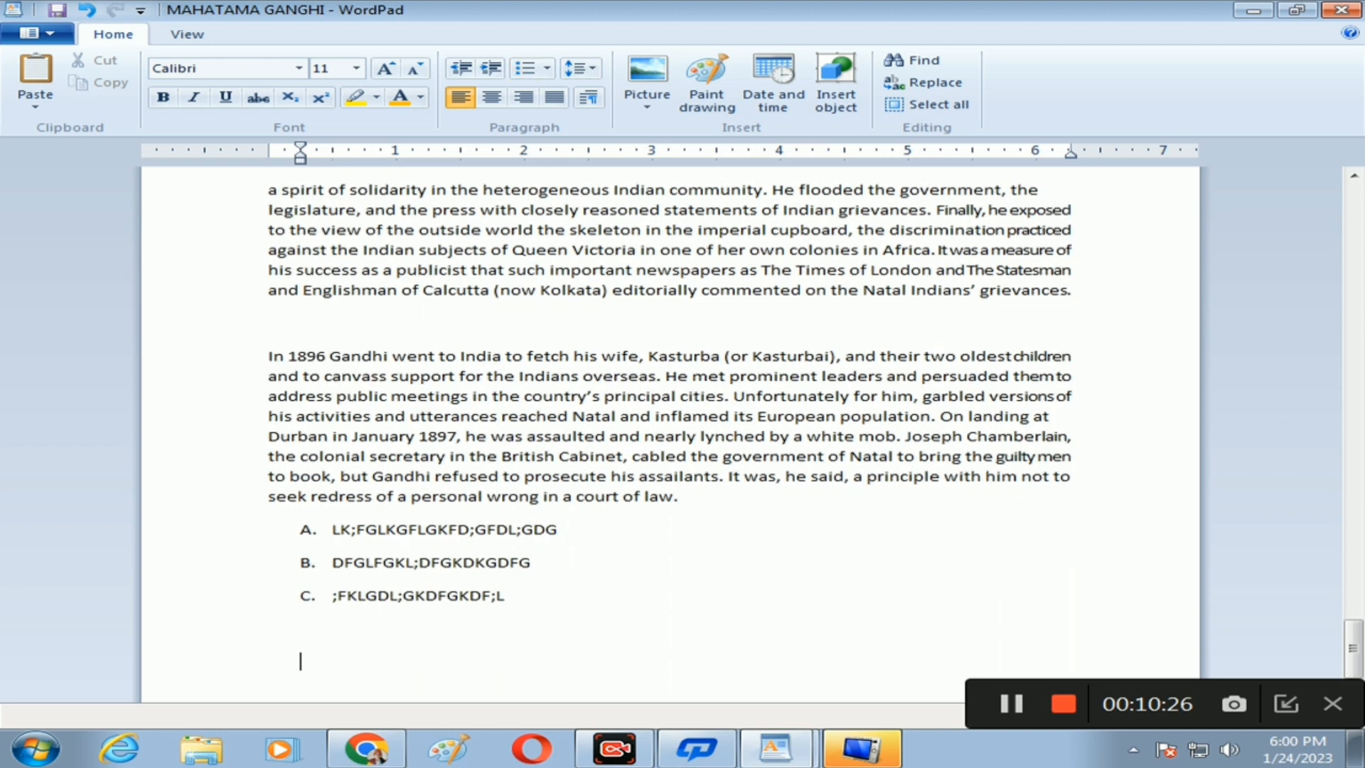
type("GFFGFGF")
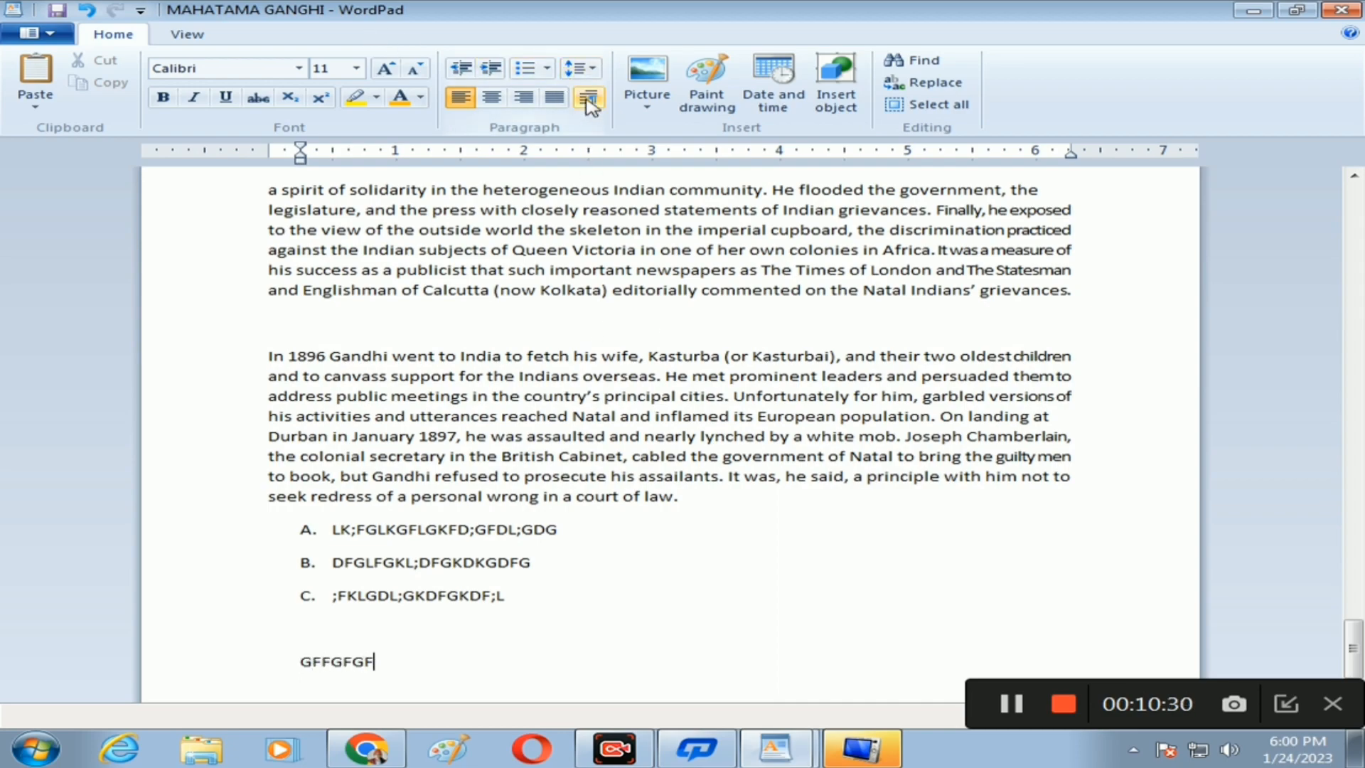
Step: Set the line spacing of the paragraph beginning "In the eyes" to 1.0
left_click(701, 223)
scroll(701, 222, "up", 15)
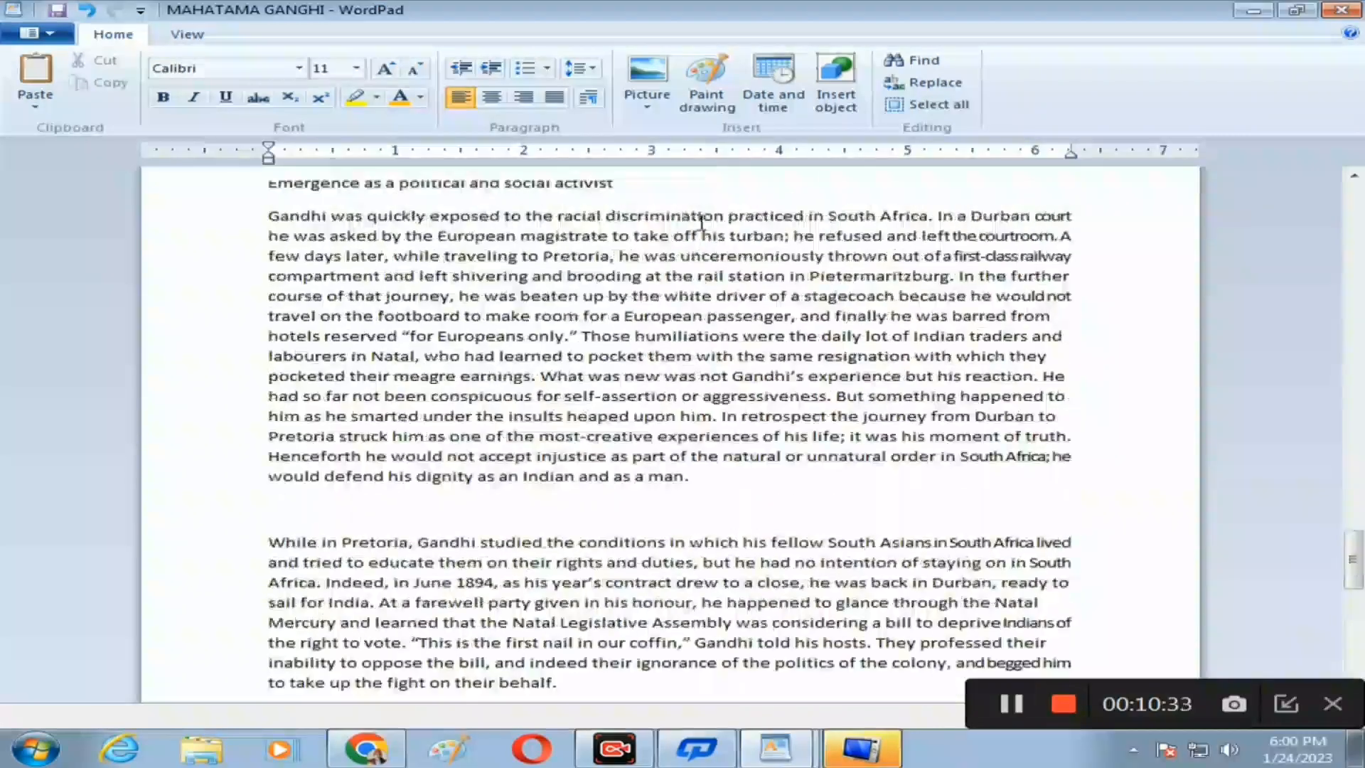
scroll(702, 223, "up", 20)
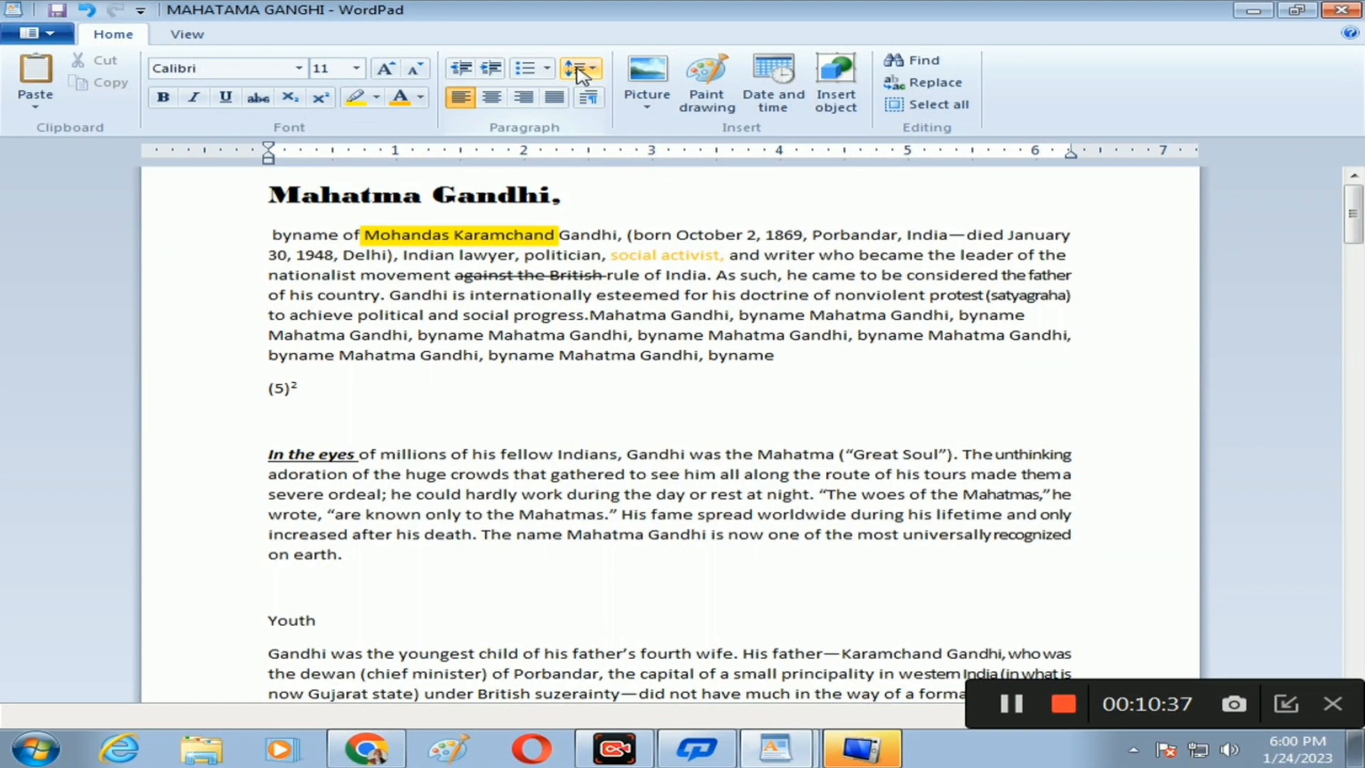
scroll(598, 438, "down", 2)
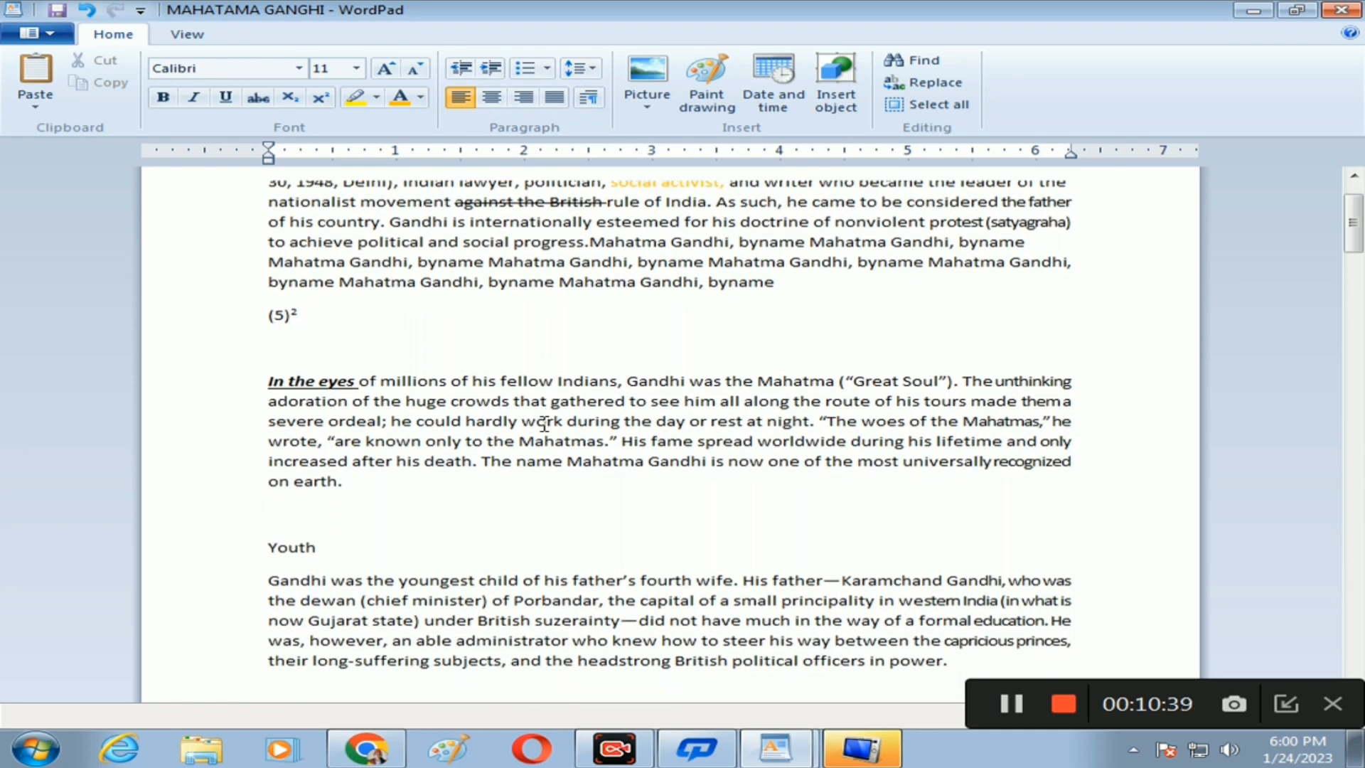
left_click_drag(289, 361, 497, 473)
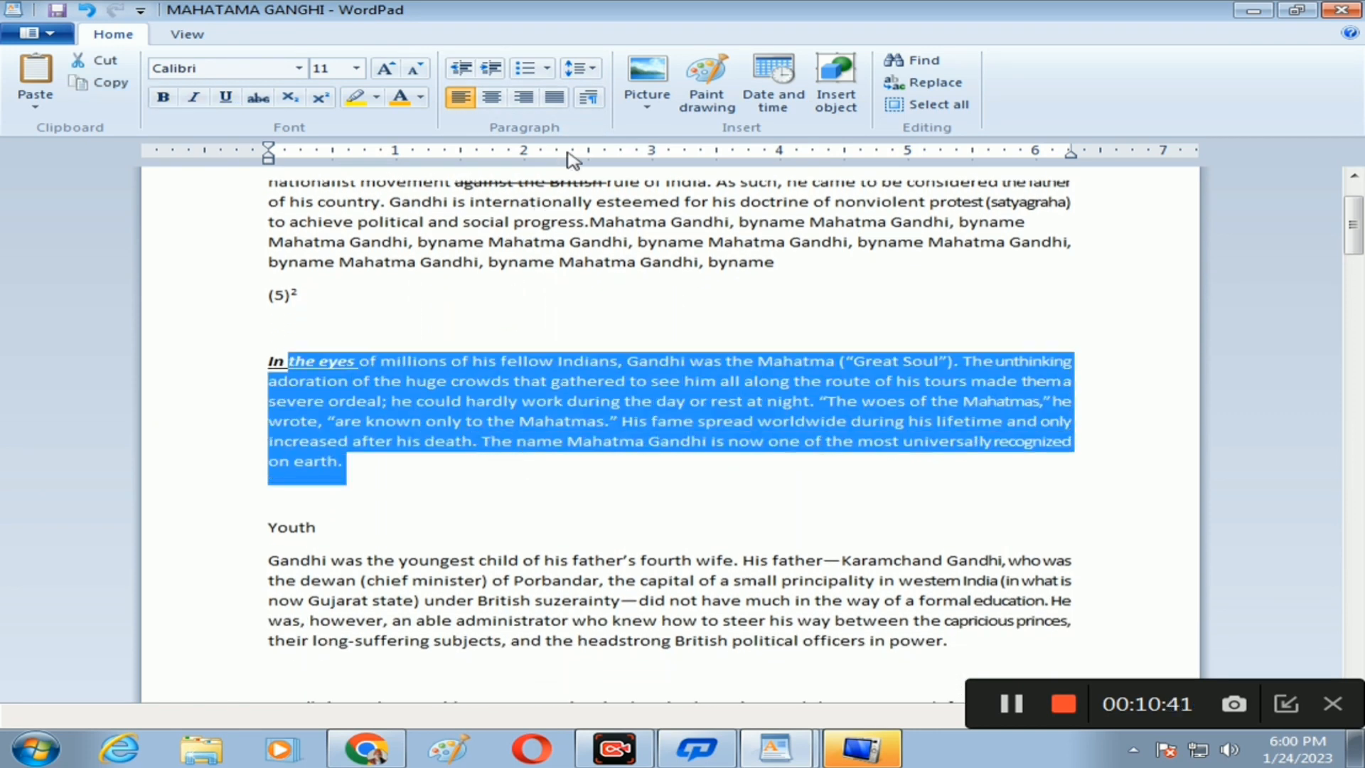
left_click(592, 69)
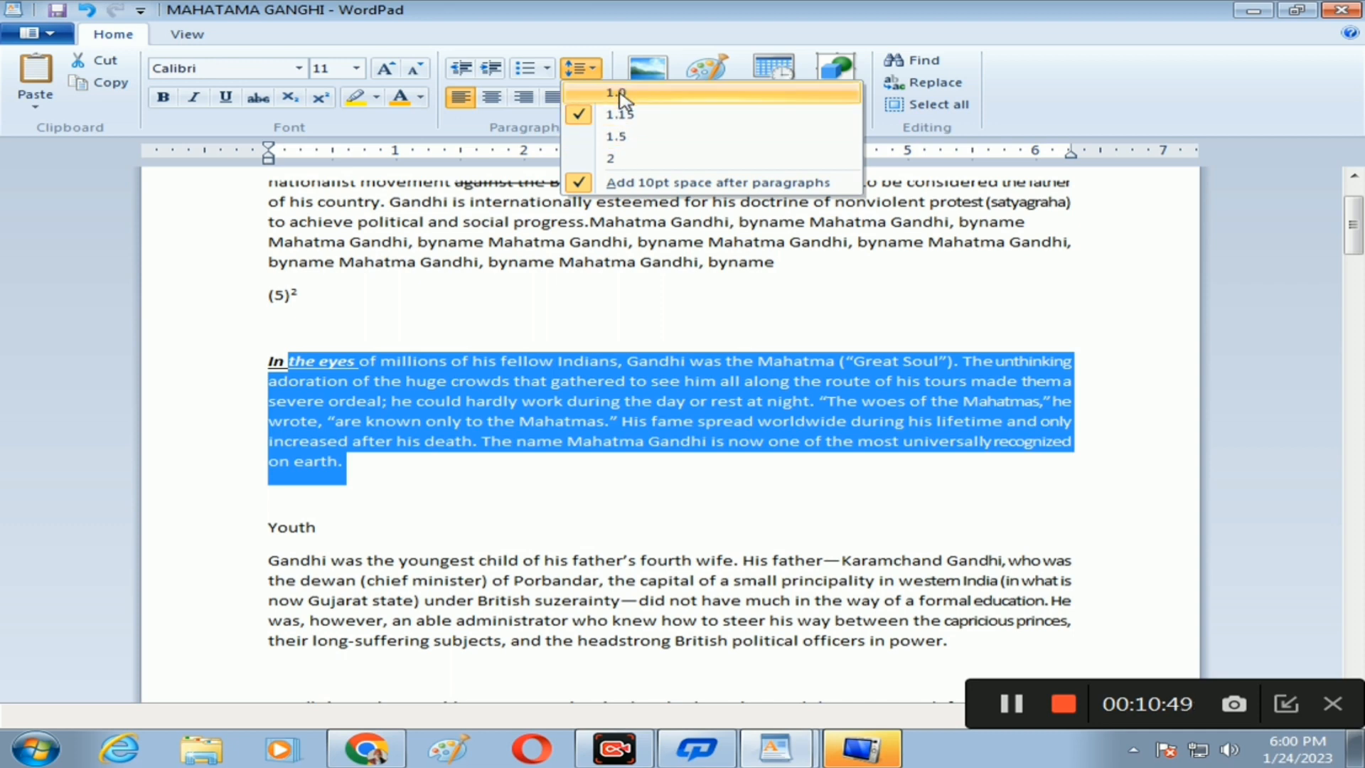
left_click(617, 94)
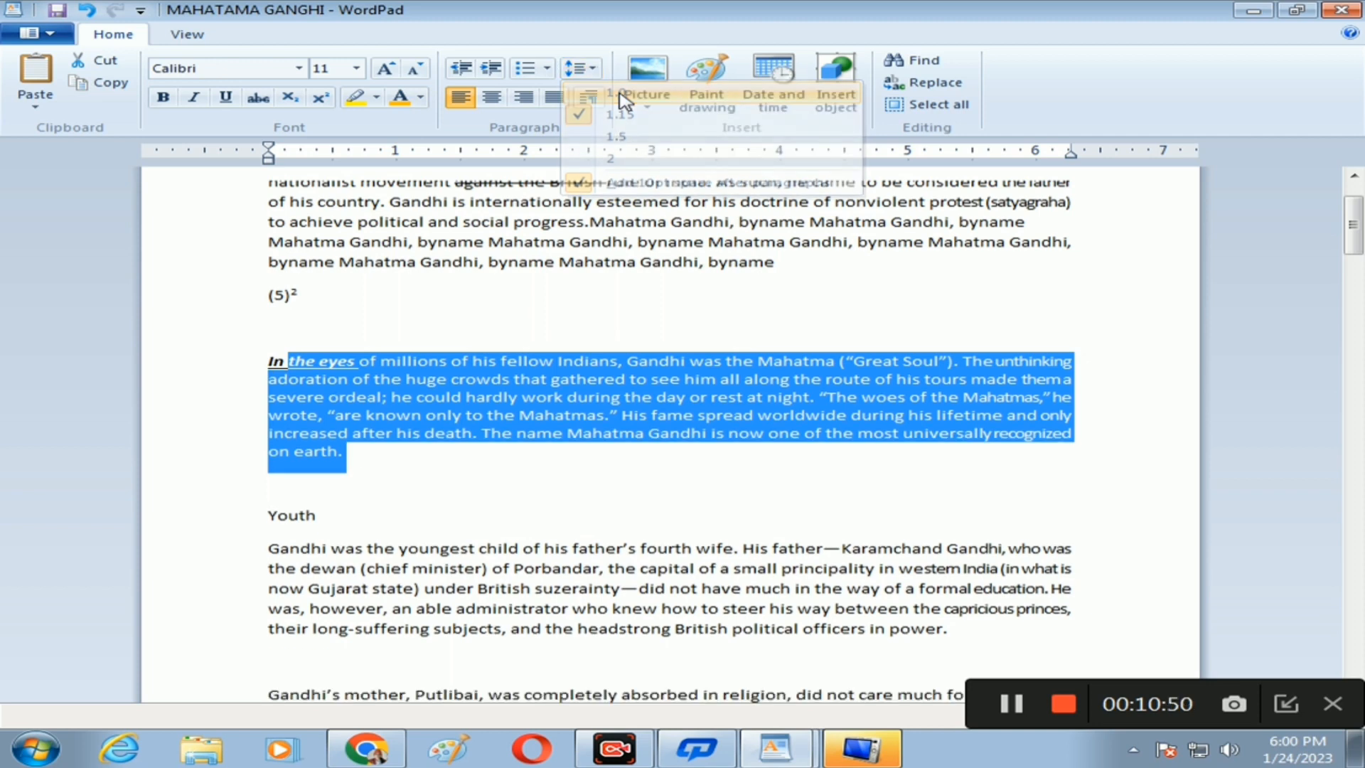
Step: Try a line spacing of 2 on the paragraph beginning "In the eyes" and undo it
left_click(590, 361)
left_click_drag(360, 362, 637, 497)
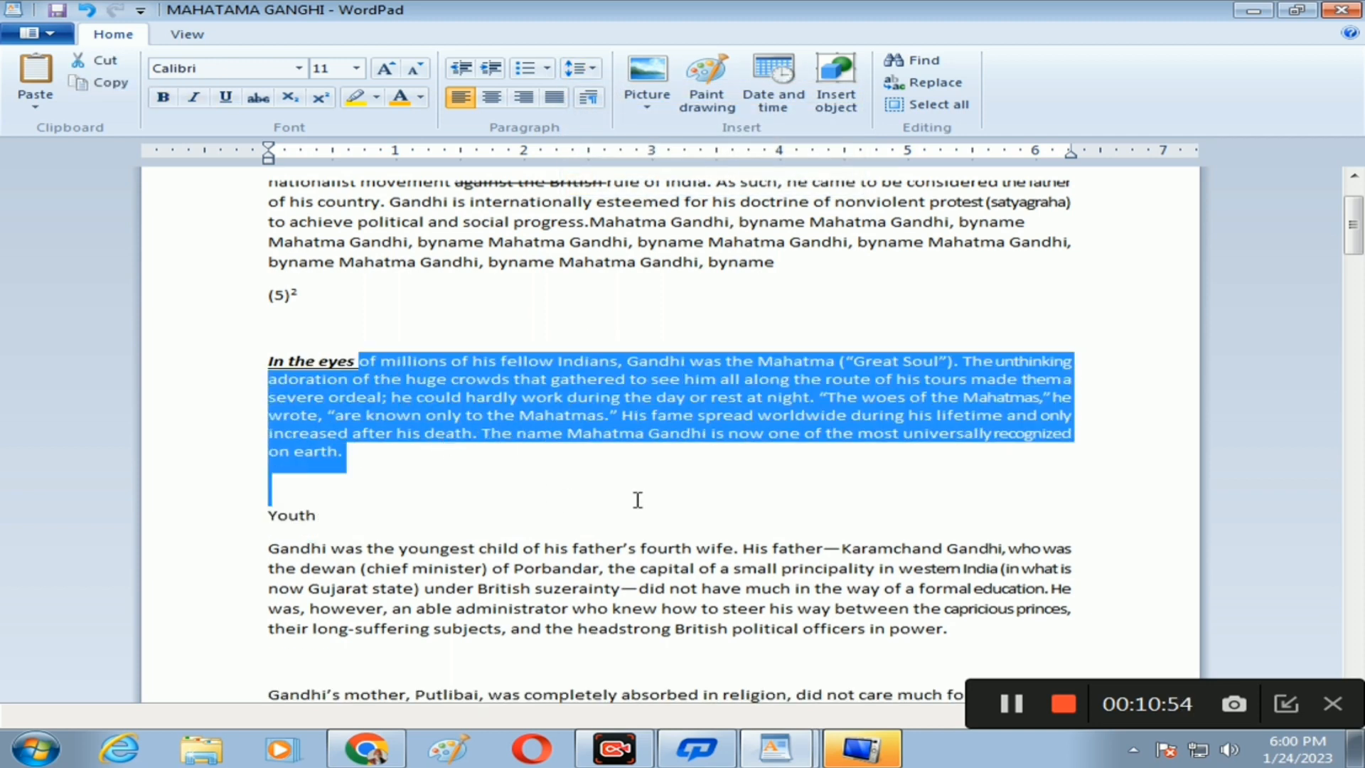
left_click(593, 70)
left_click(697, 158)
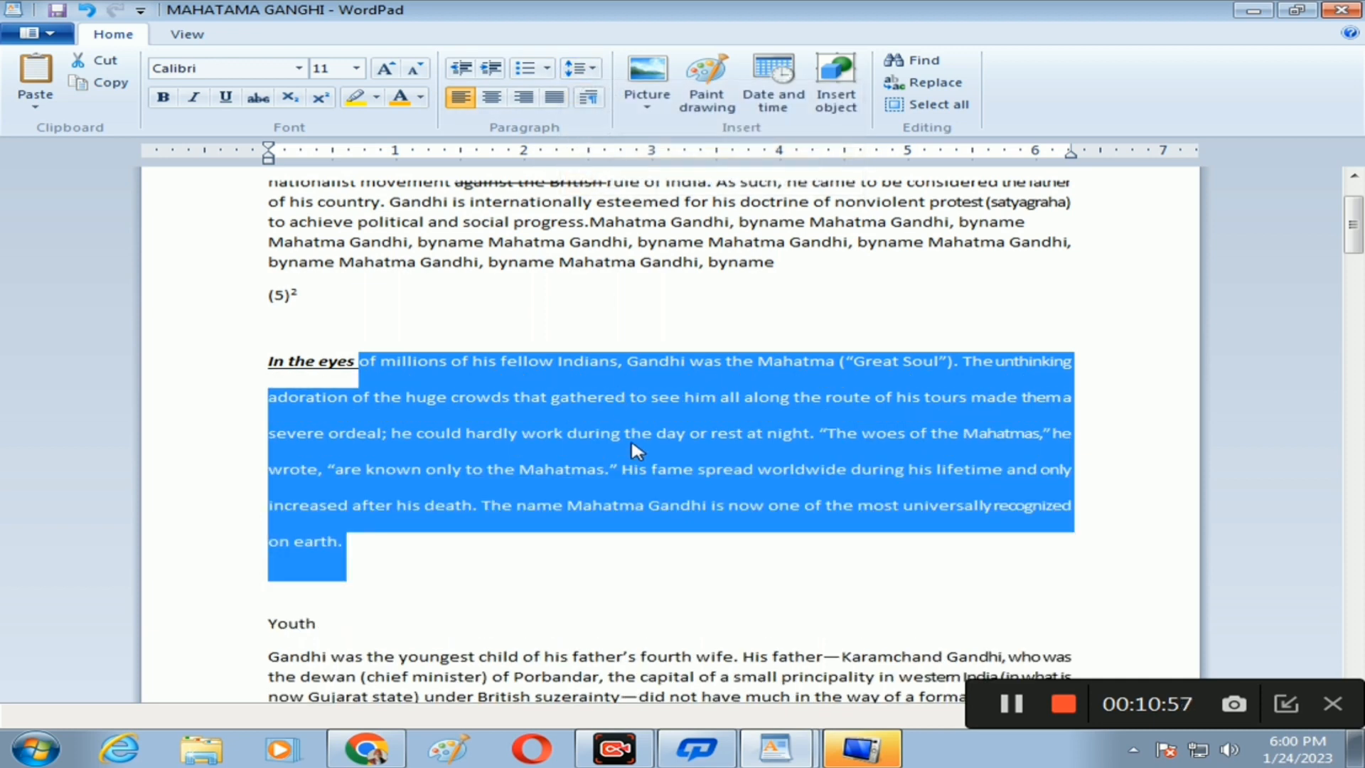
left_click(642, 526)
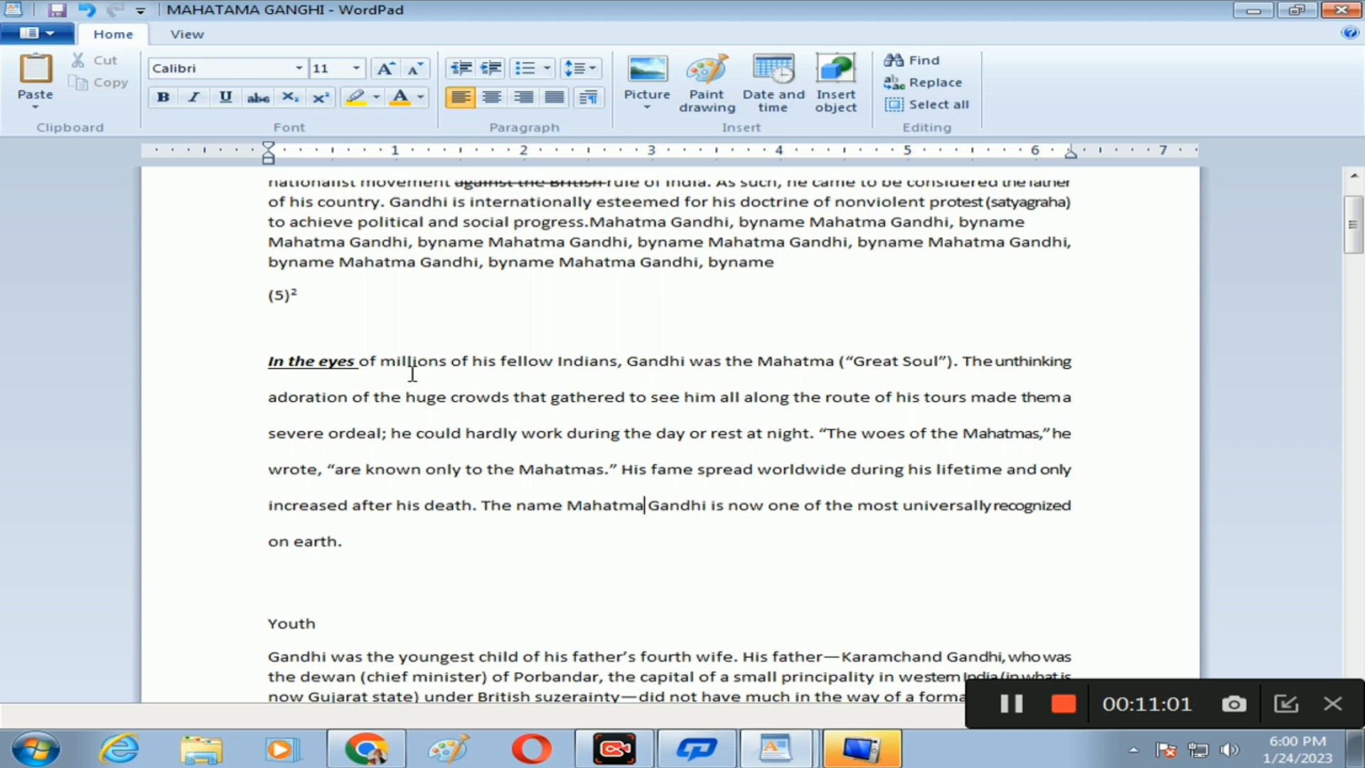
key("ctrl+z")
Step: Try centre and right alignment on the opening paragraph beginning "byname of", and finish with it justified
left_click(466, 106)
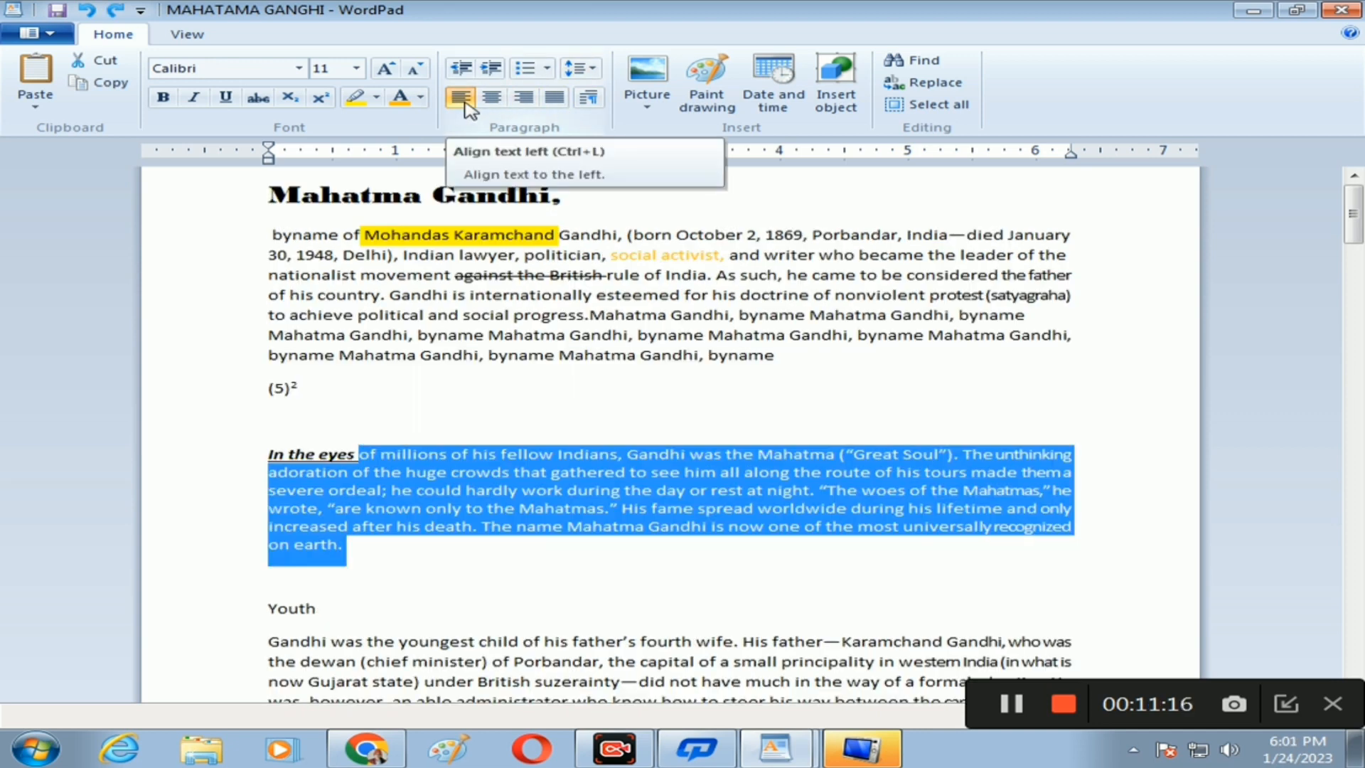
left_click(274, 233)
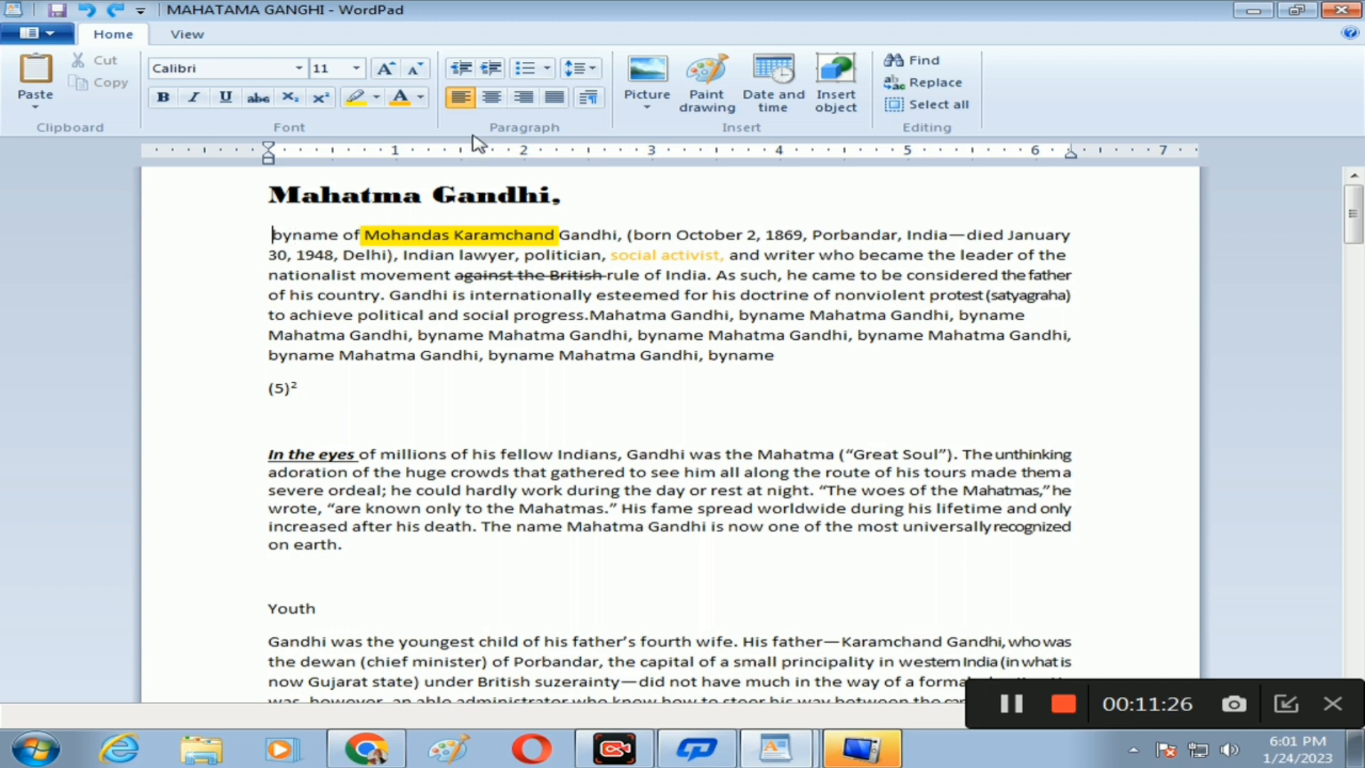
left_click(493, 100)
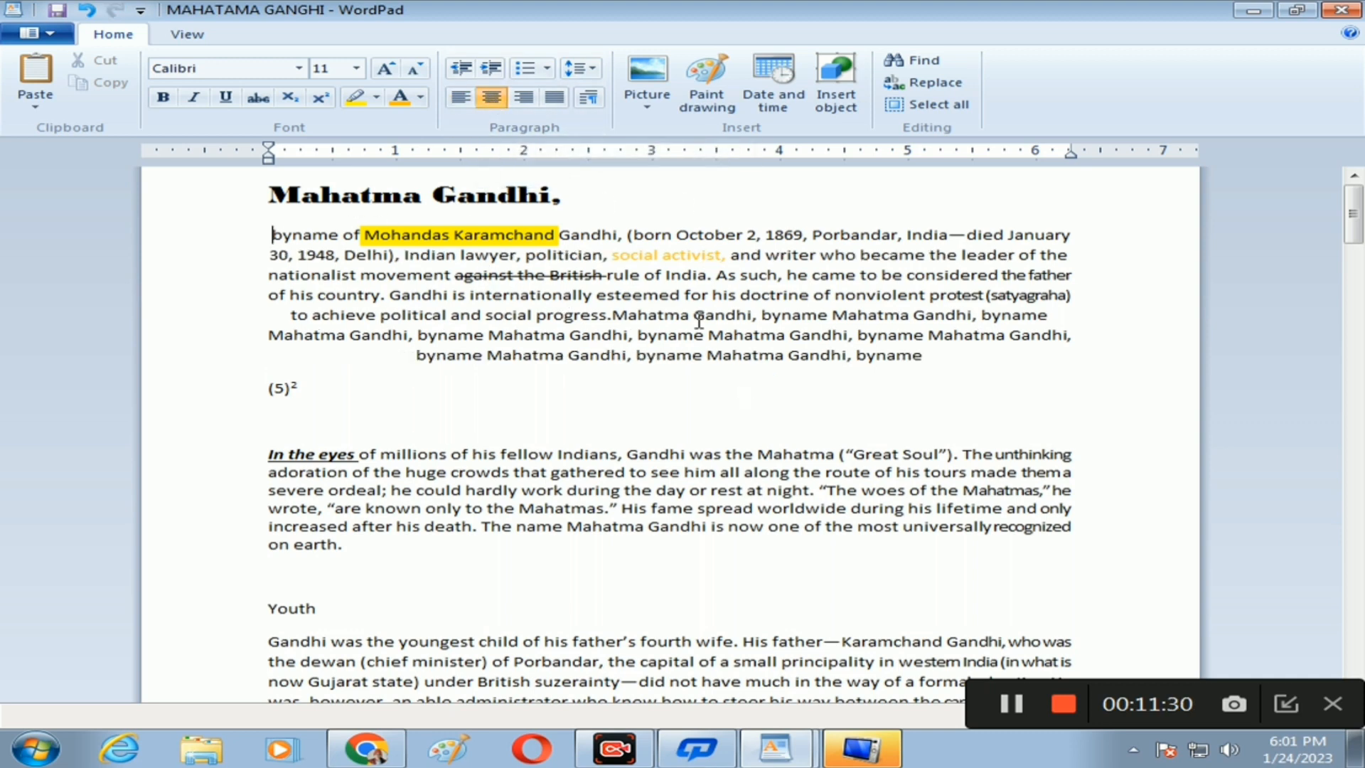
left_click(523, 97)
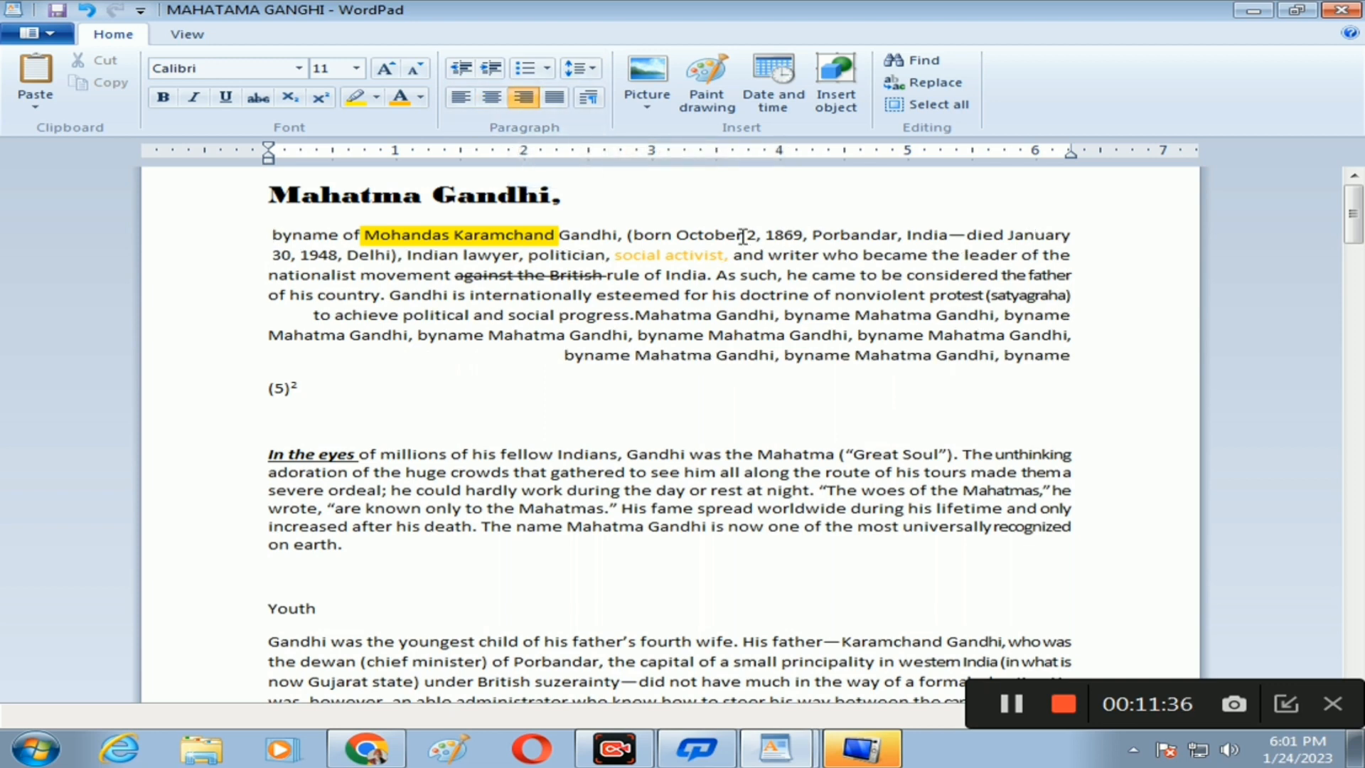
left_click(555, 97)
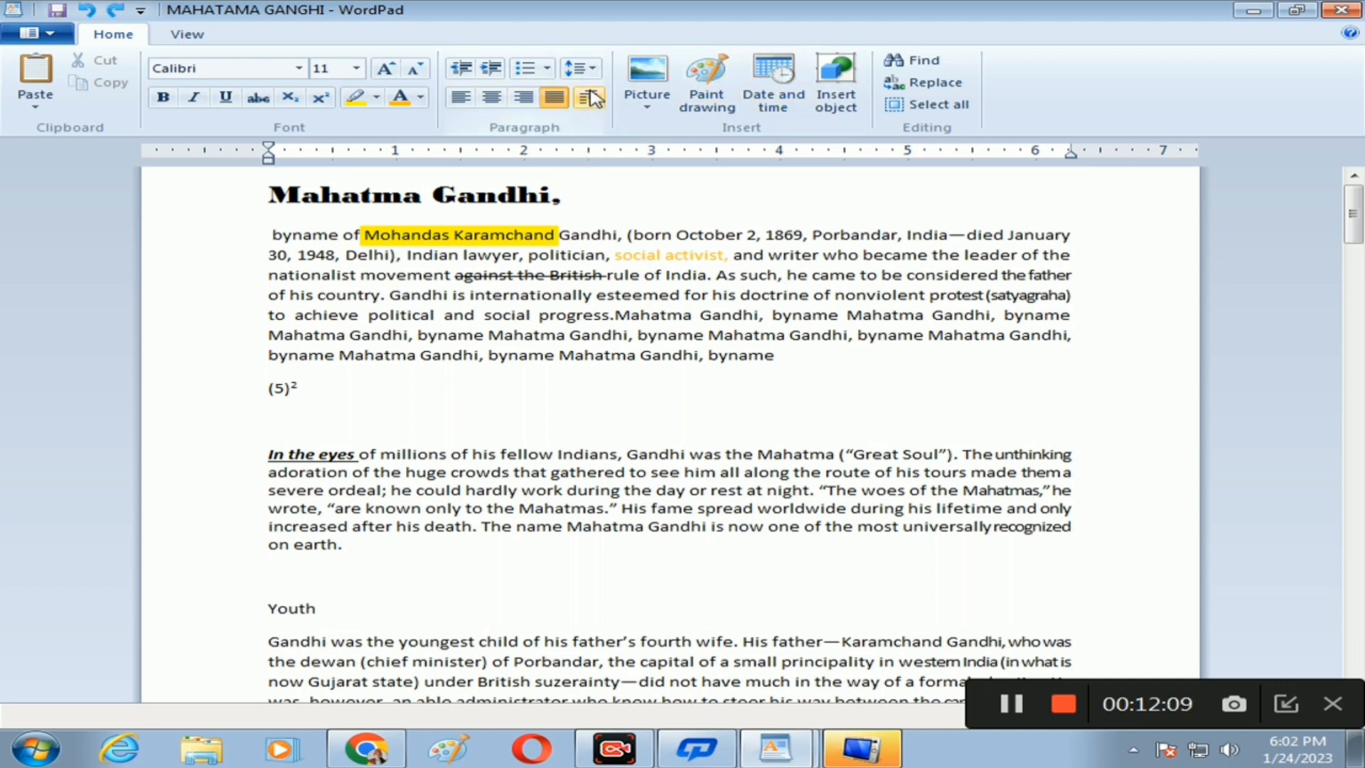
Step: Try a left indentation of 1 inch on the opening paragraph through the Paragraph settings and undo it
left_click(595, 98)
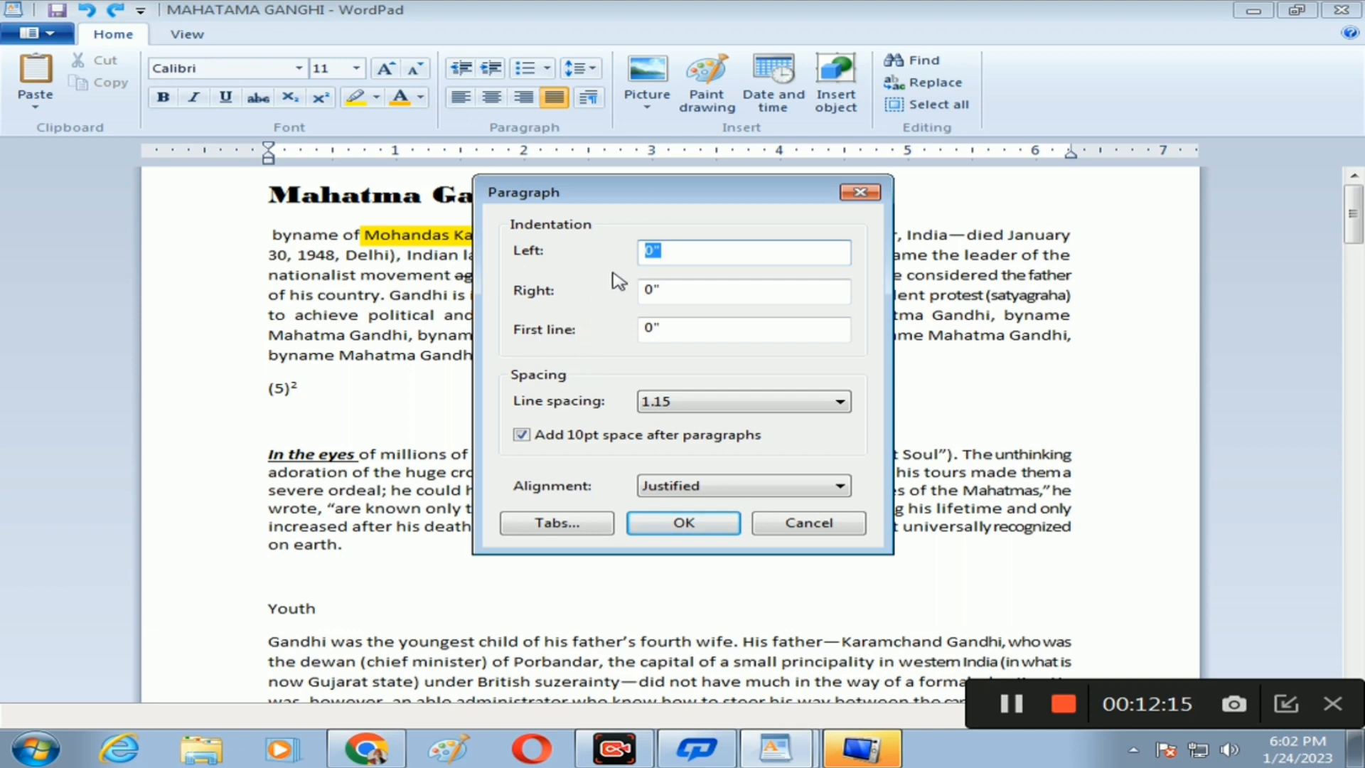
left_click(861, 192)
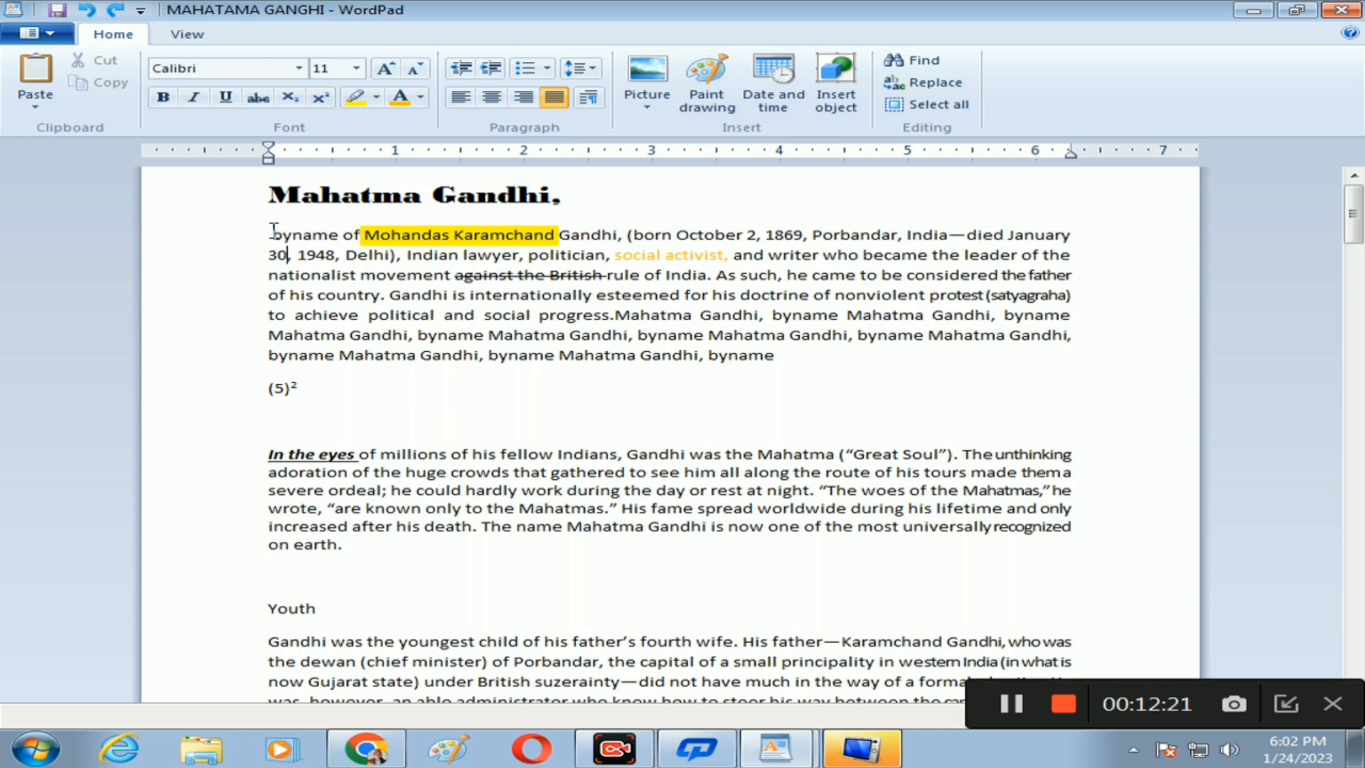
left_click(588, 100)
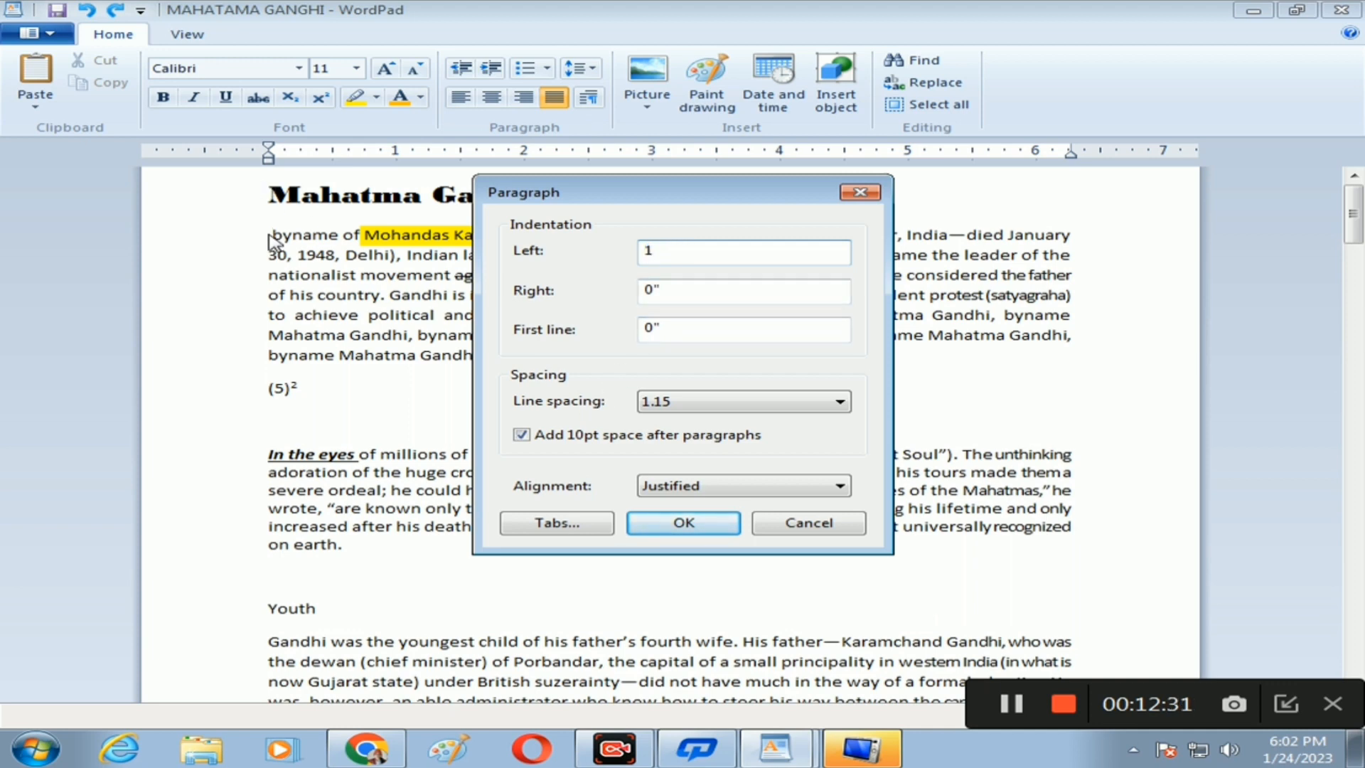
left_click(664, 528)
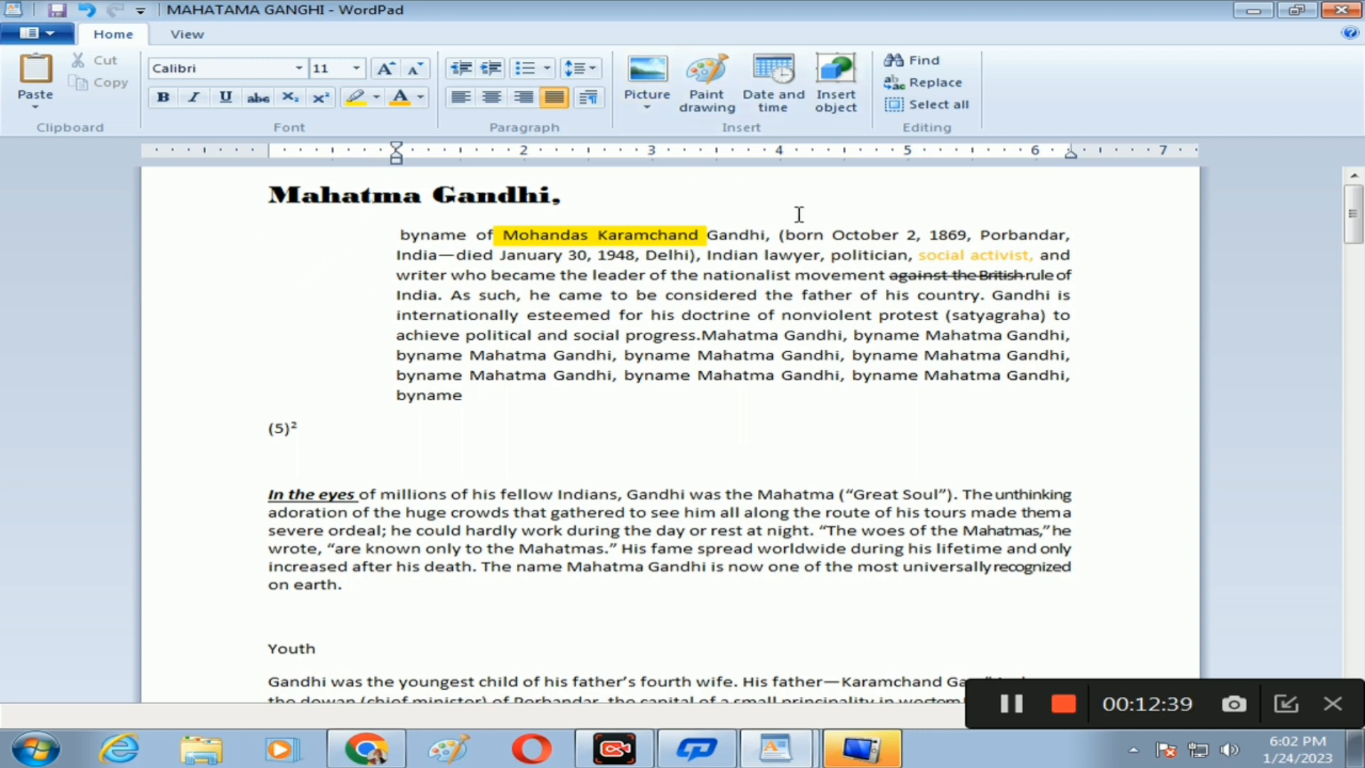
key("ctrl+z")
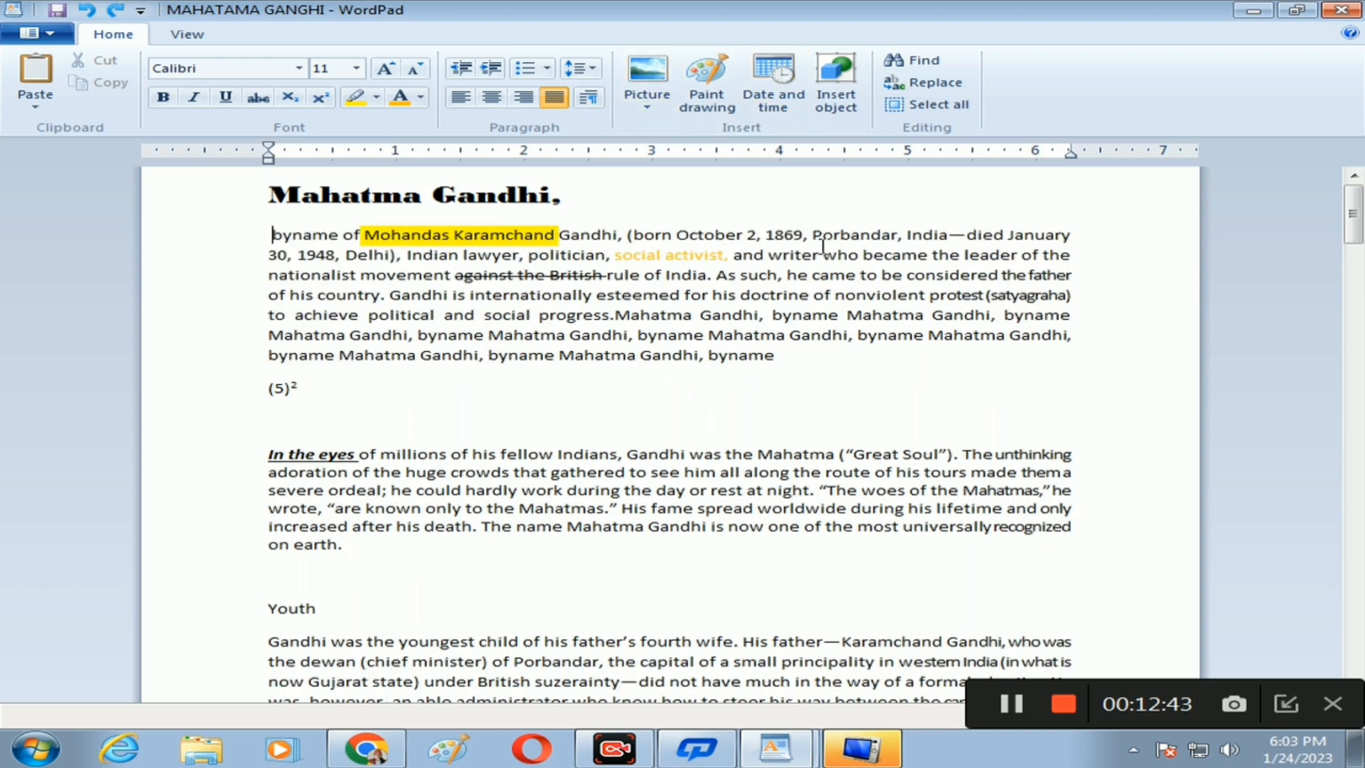
Step: Insert the Chrysanthemum picture from the Sample Pictures folder at the start of the opening paragraph
left_click(654, 110)
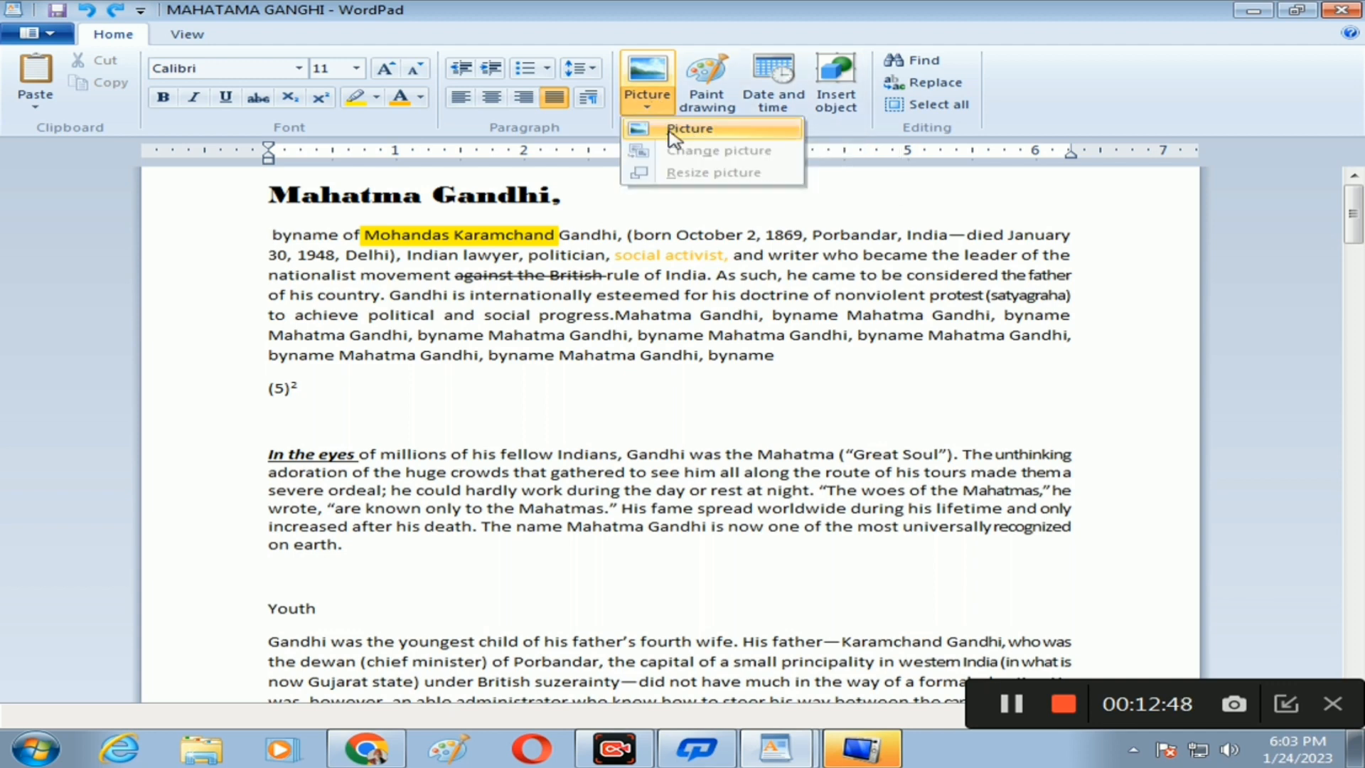
left_click(682, 129)
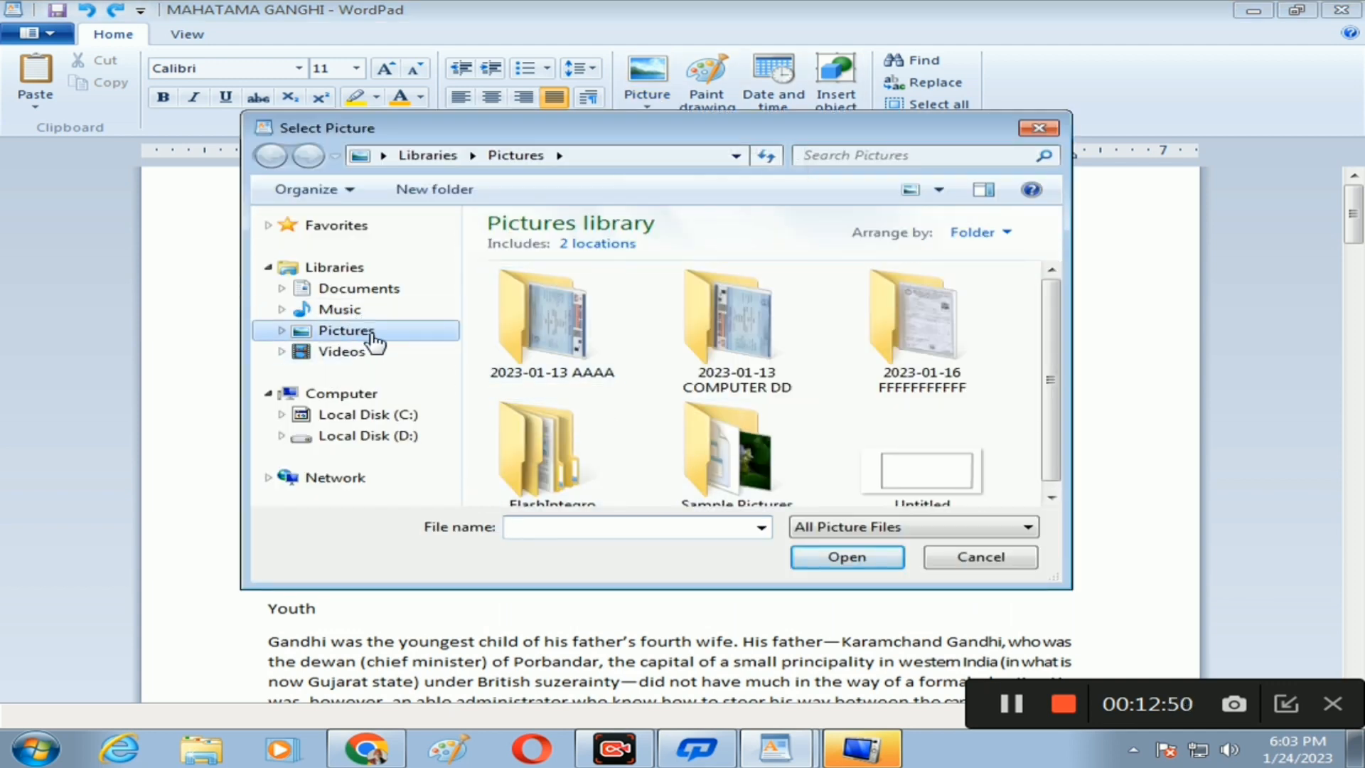
double_click(743, 441)
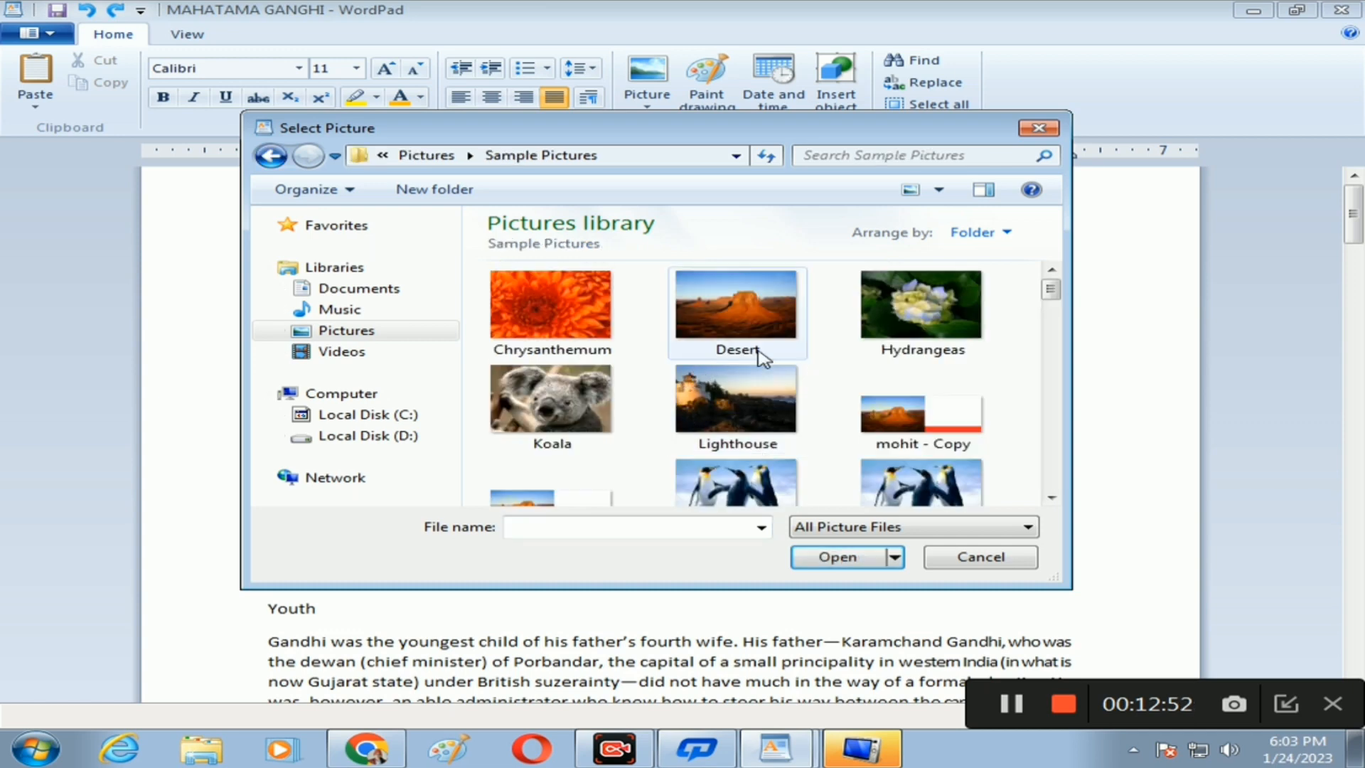
left_click(618, 306)
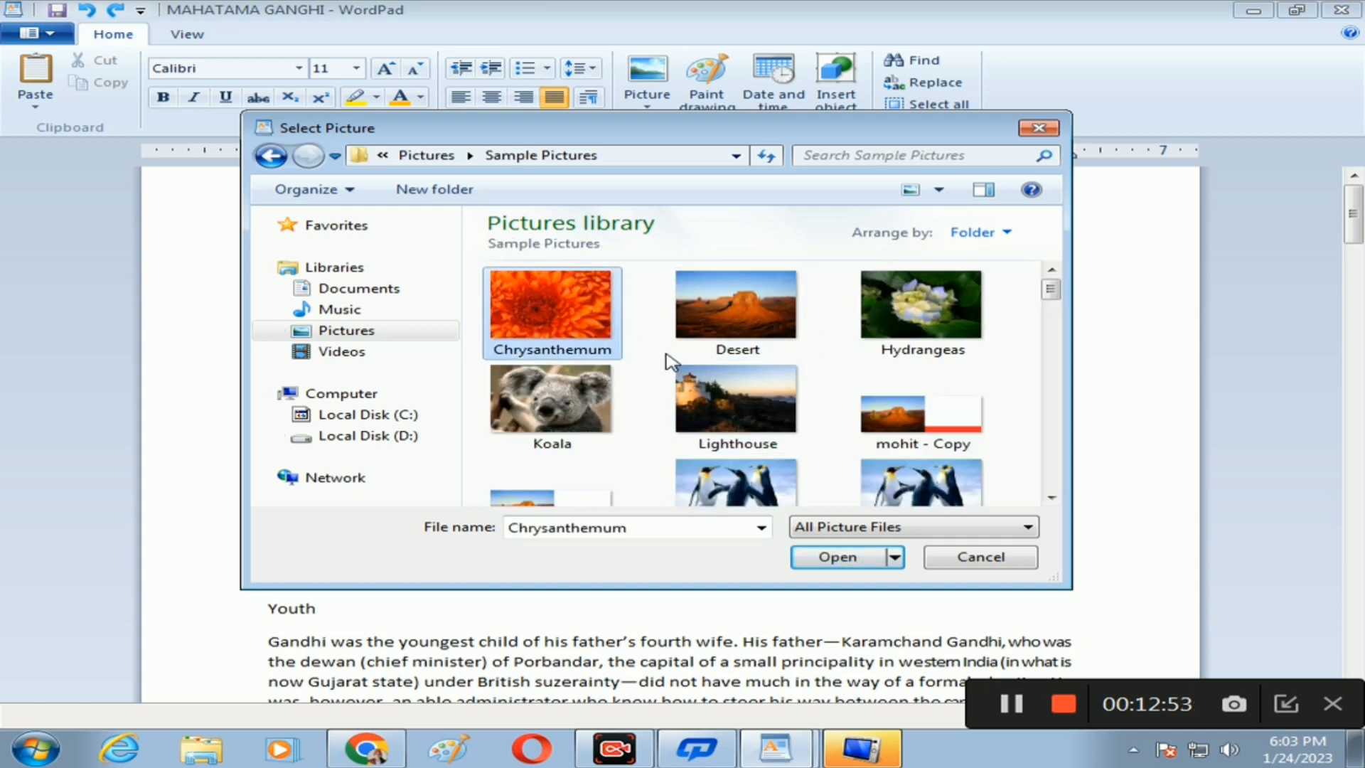
left_click(831, 556)
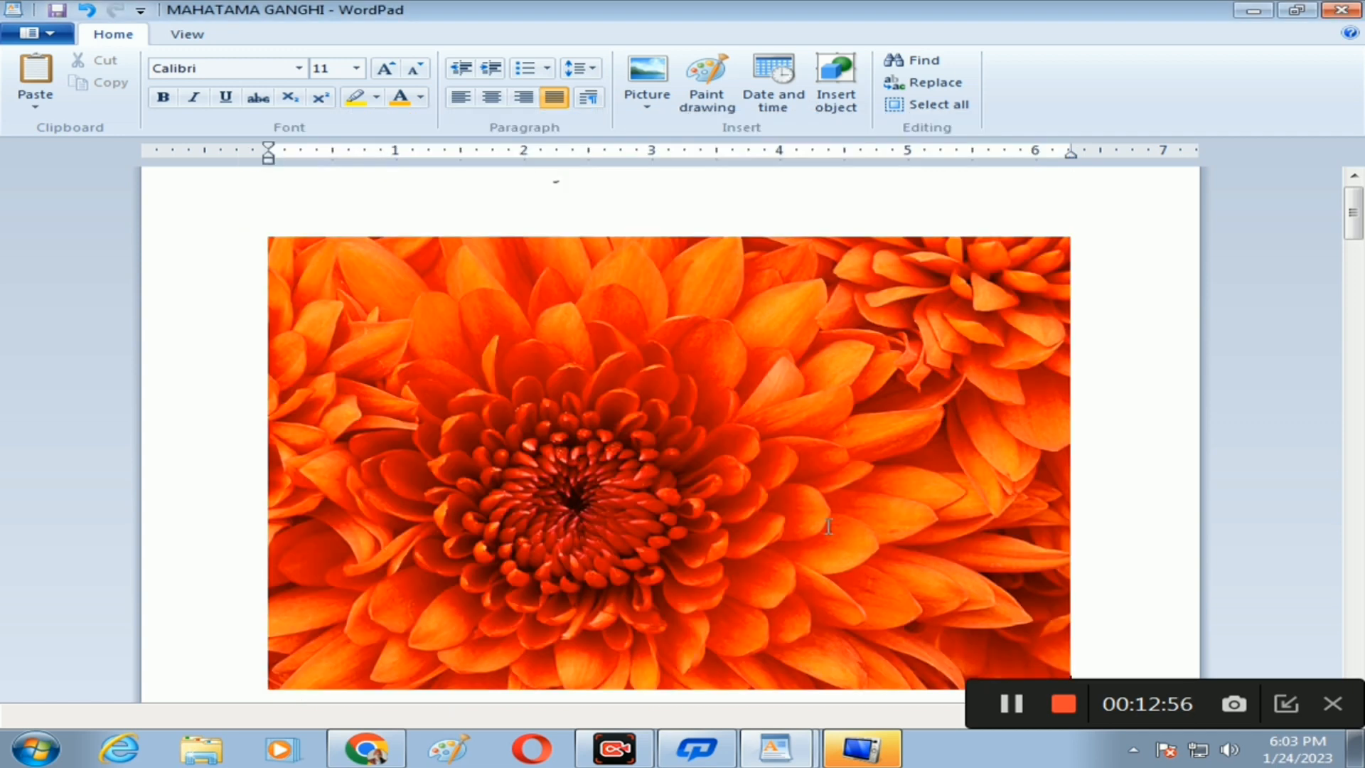
Step: Shrink the chrysanthemum picture by its corner to about 3.8 inches wide
scroll(772, 430, "down", 15)
scroll(773, 430, "up", 12)
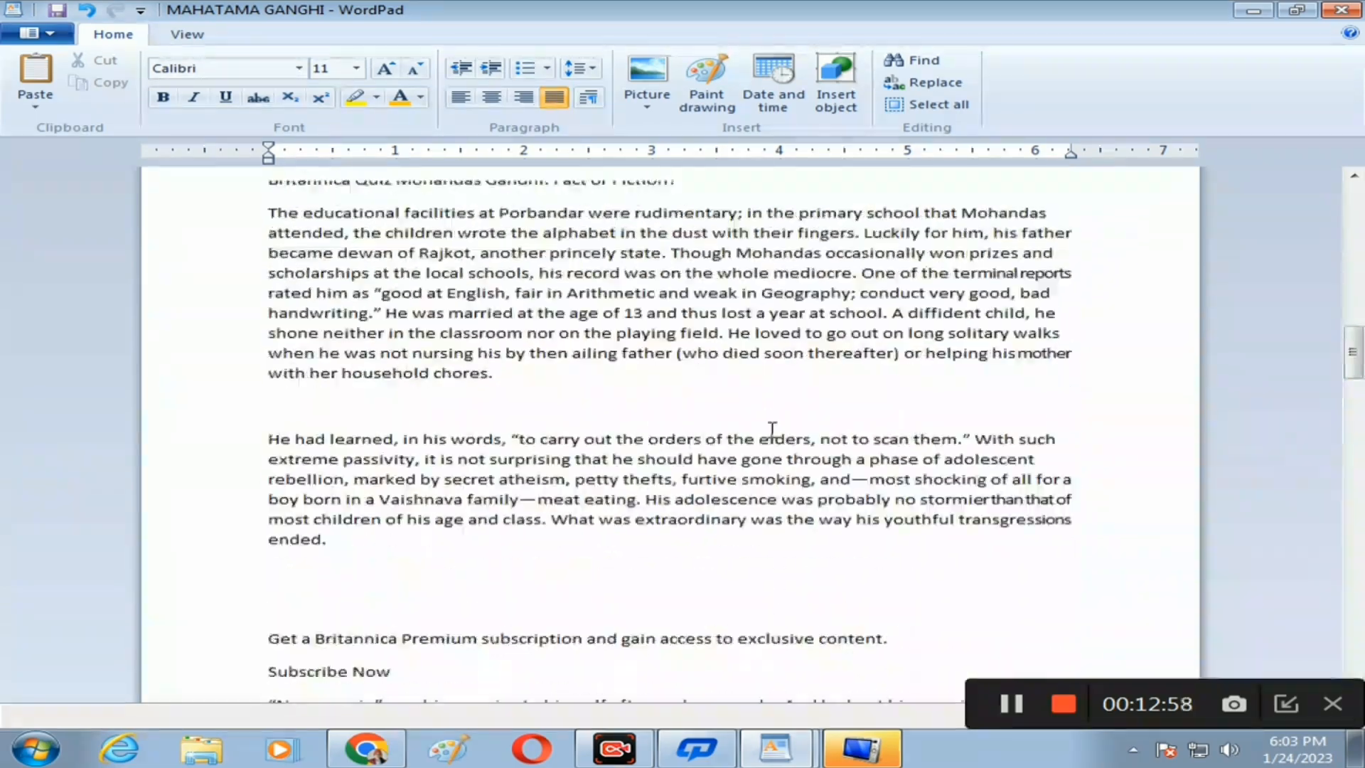
scroll(772, 430, "up", 10)
left_click(760, 387)
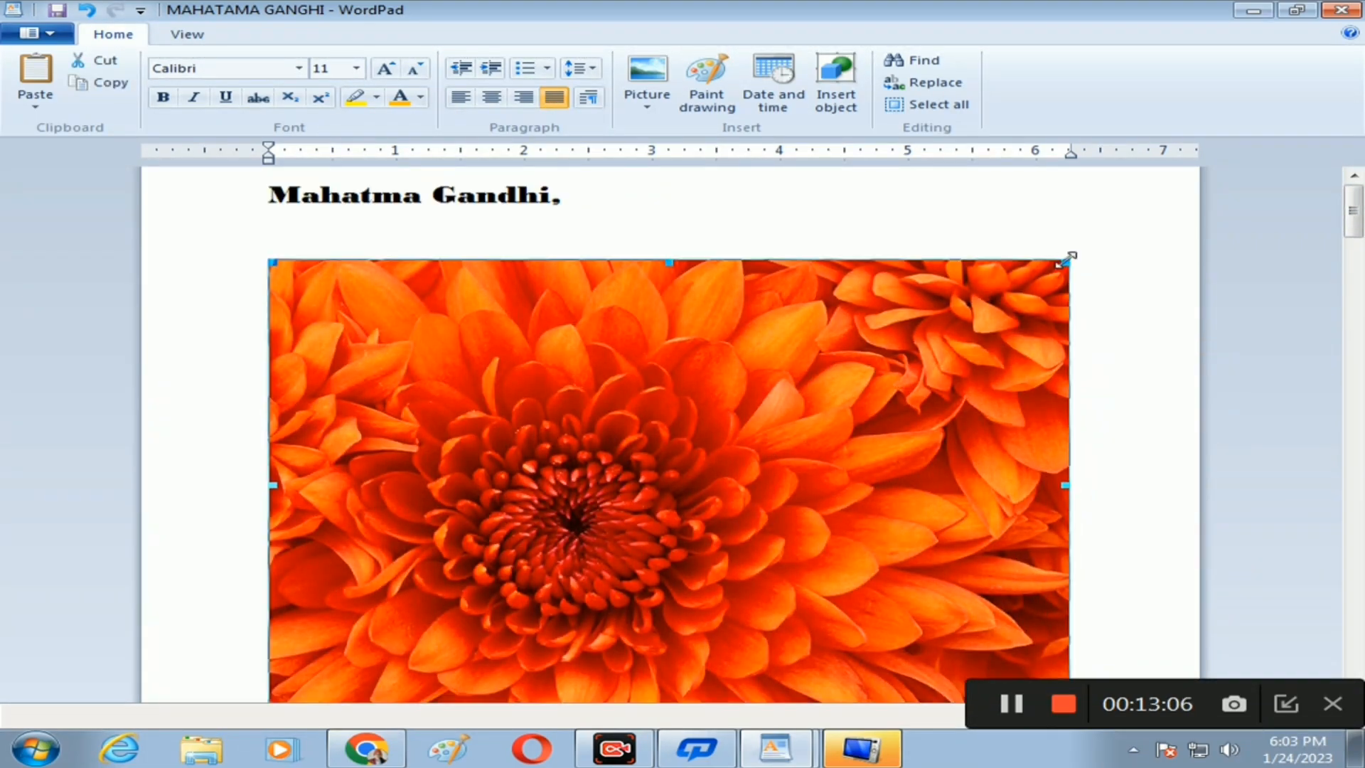
left_click_drag(1069, 257, 761, 473)
scroll(786, 378, "down", 1)
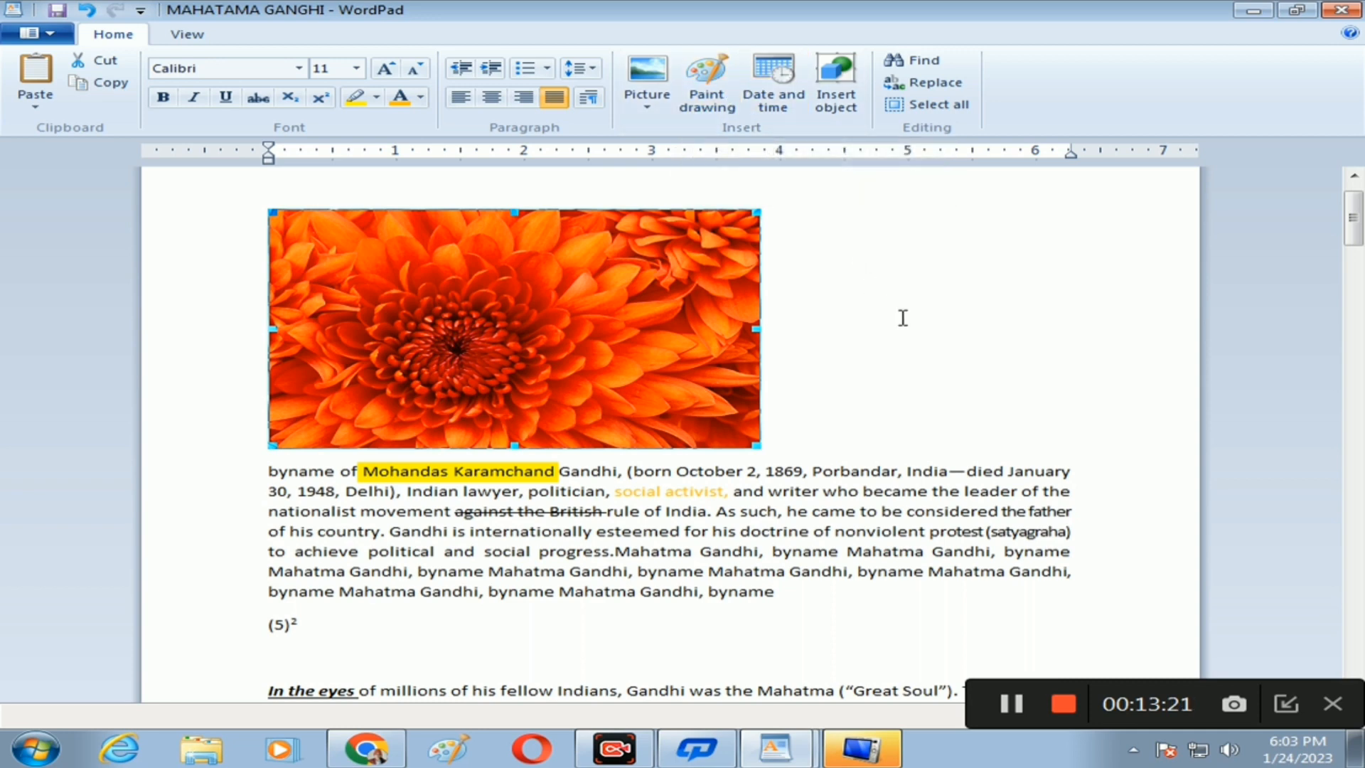
Step: Insert a Paint drawing of an ellipse about 110 × 106 px with orange outline and fill in place of the picture, and return to the document
left_click(706, 75)
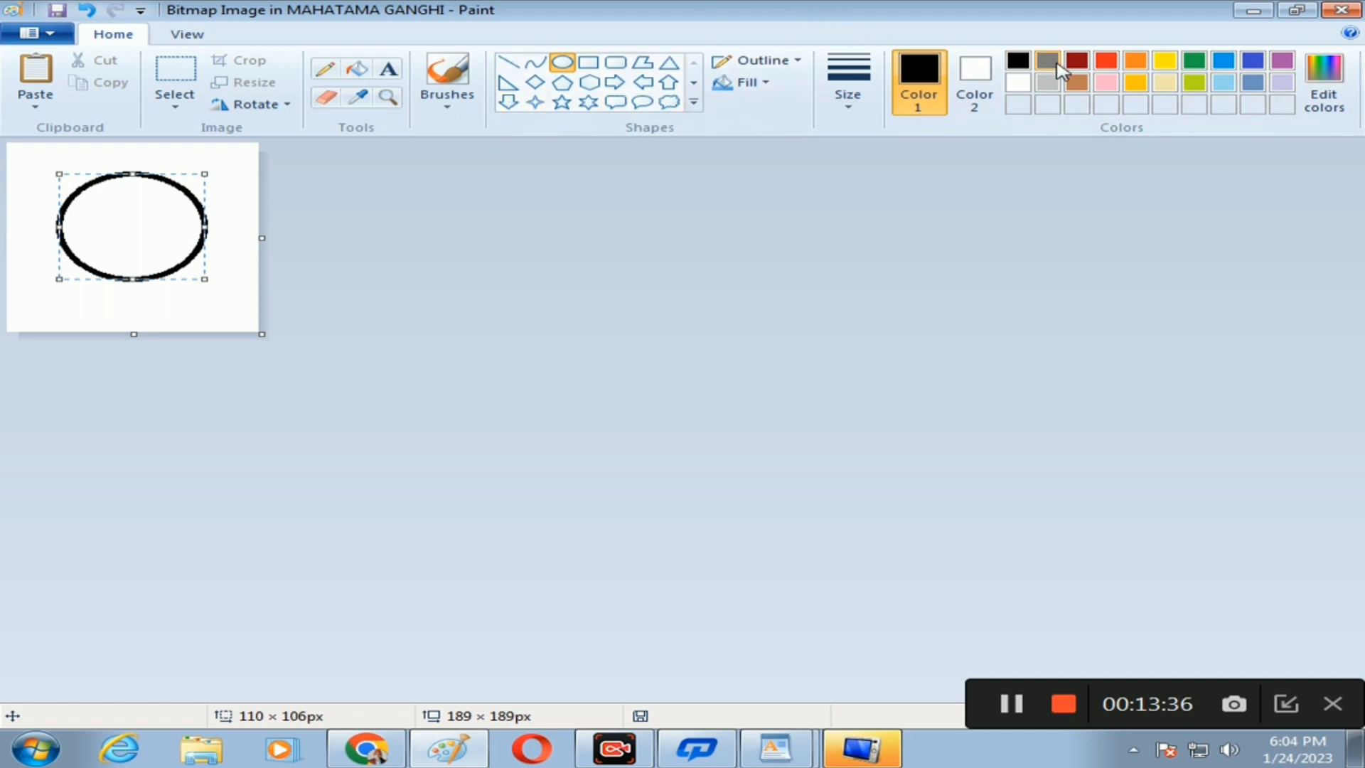
left_click(1139, 62)
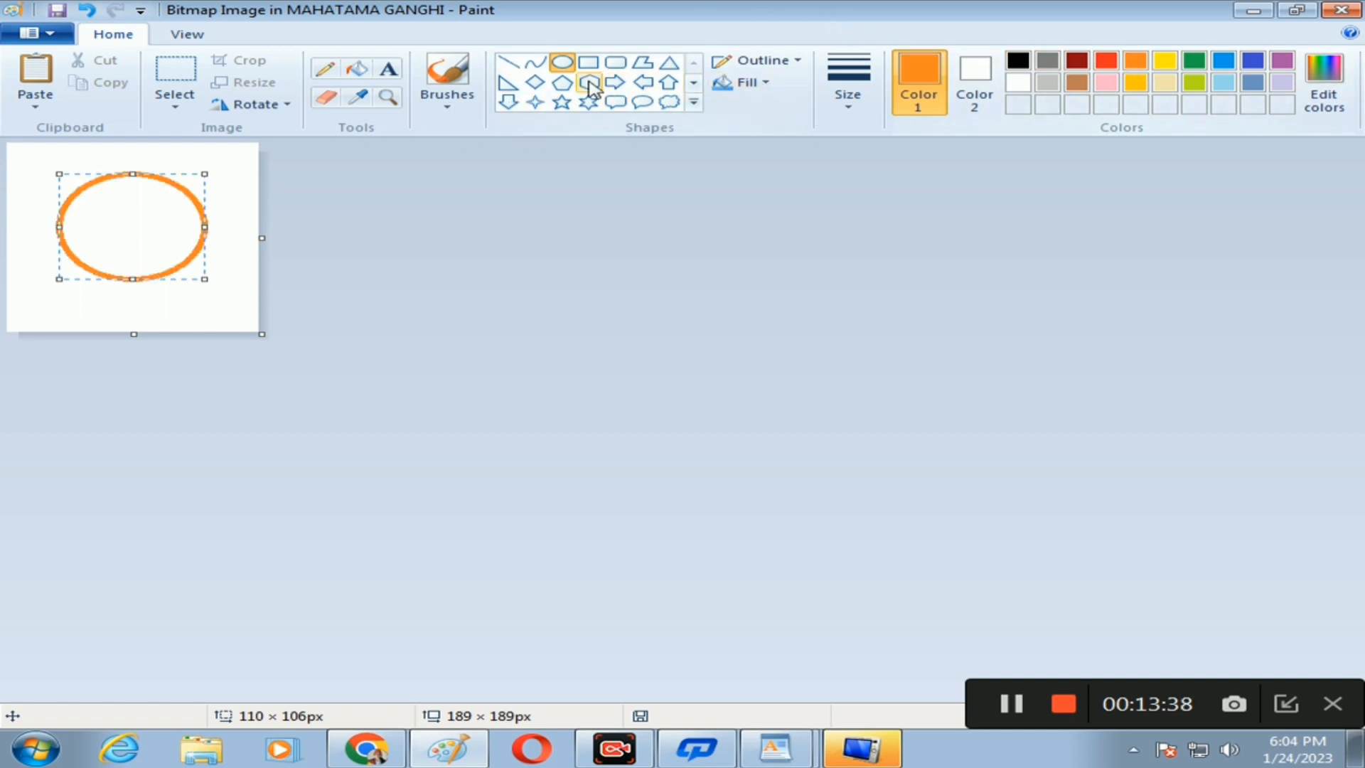
left_click(356, 69)
left_click(151, 215)
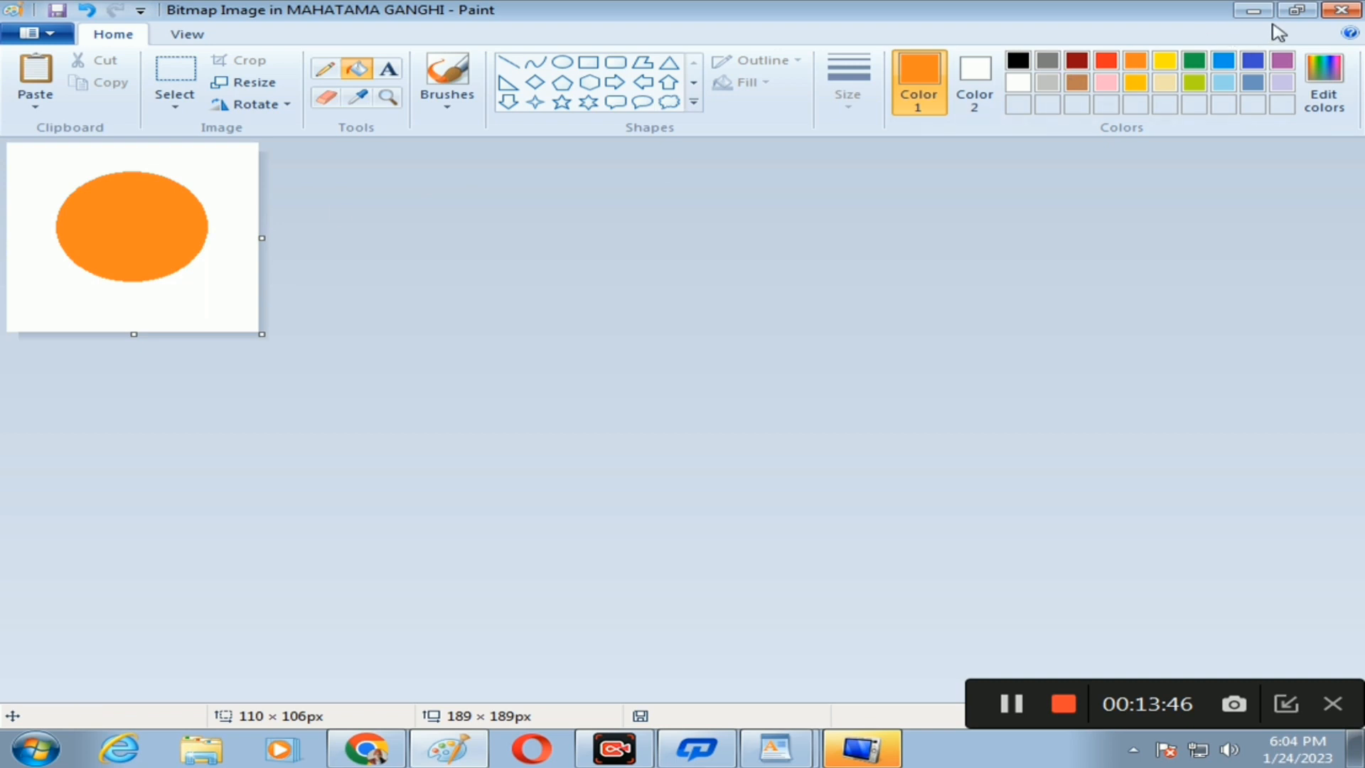
left_click(1341, 11)
scroll(698, 268, "up", 1)
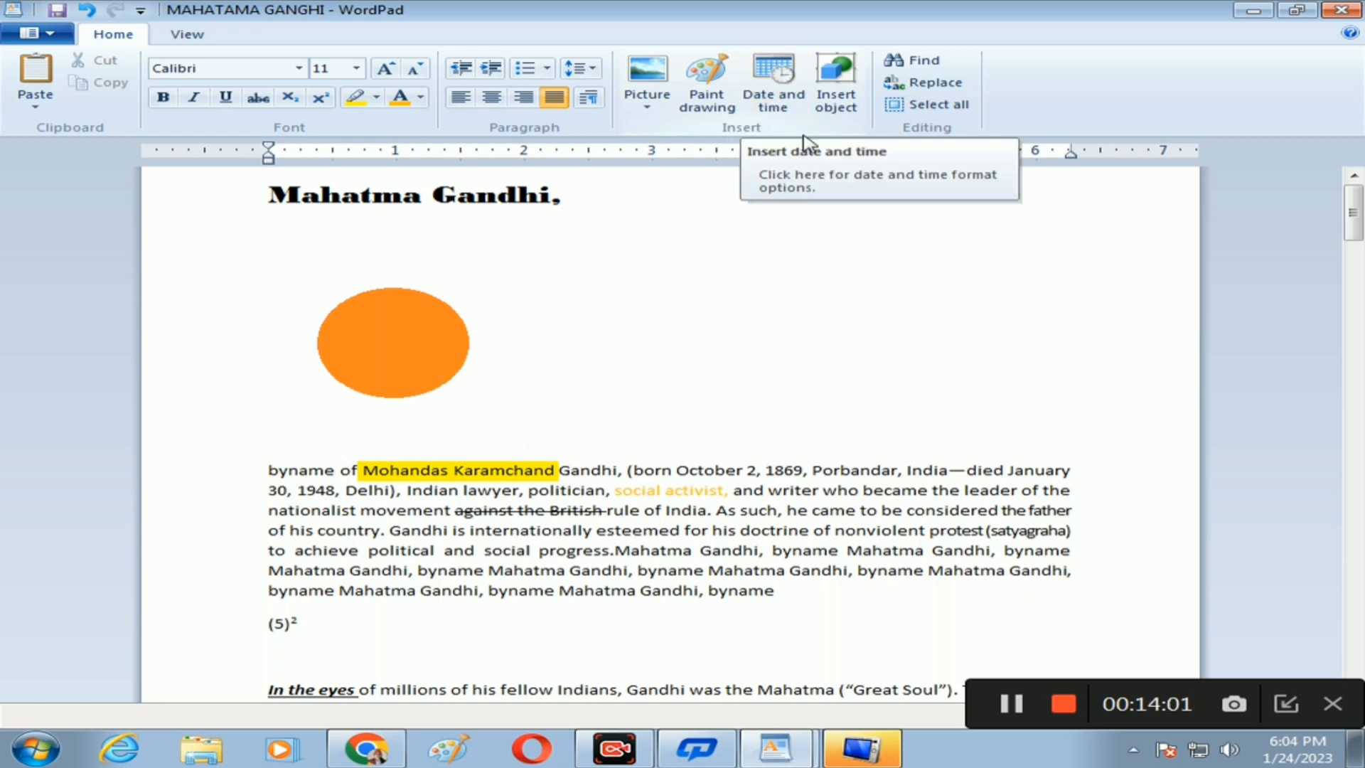
Step: Insert the date in the format 01/24/2023 after the title "Mahatma Gandhi," and move it onto its own line
left_click(789, 215)
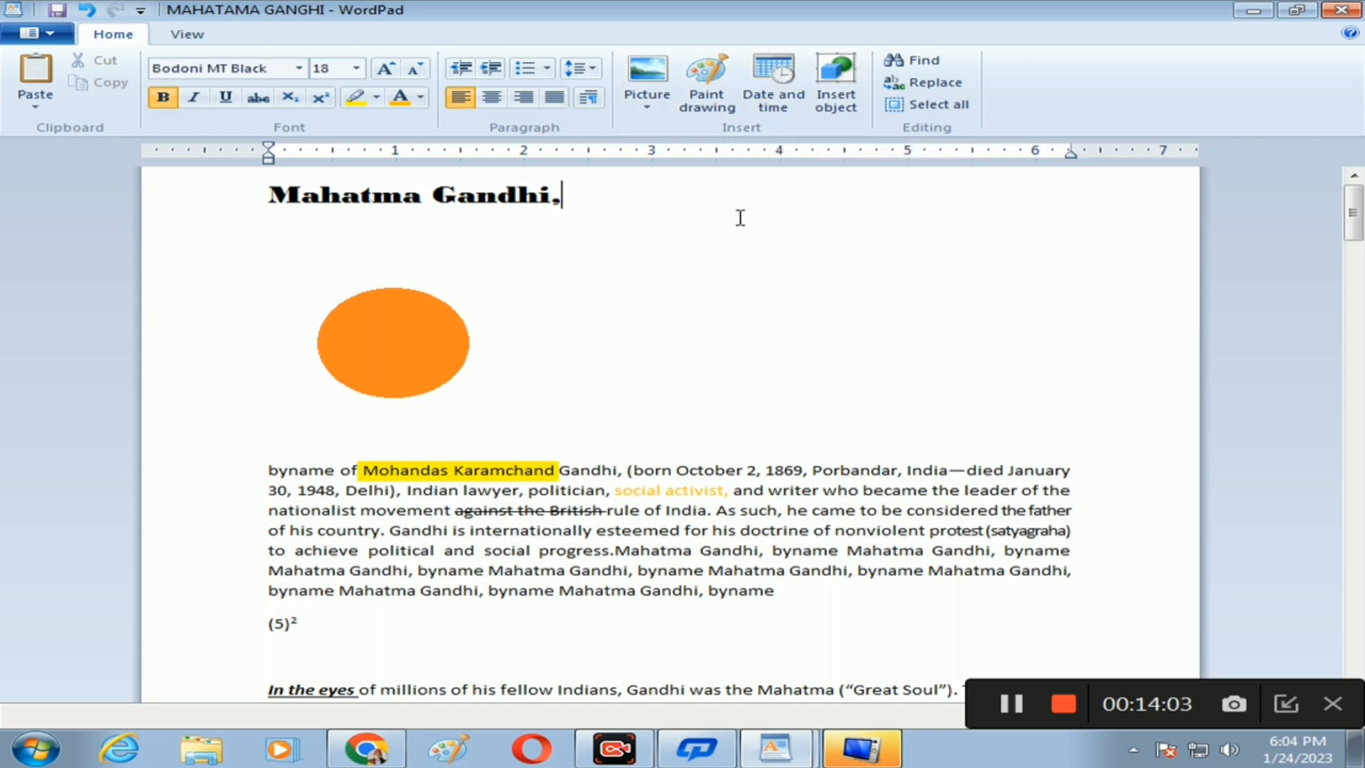
left_click(787, 109)
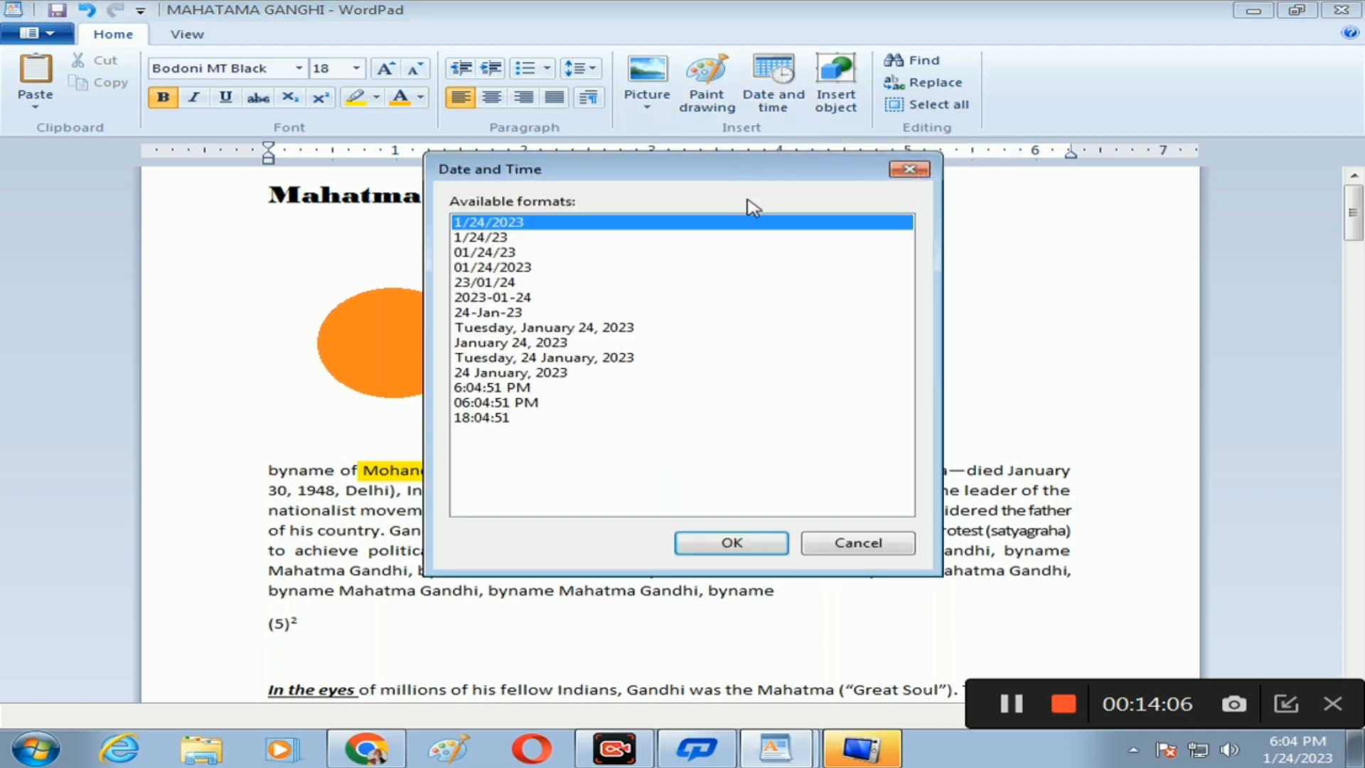
left_click(482, 267)
left_click(687, 549)
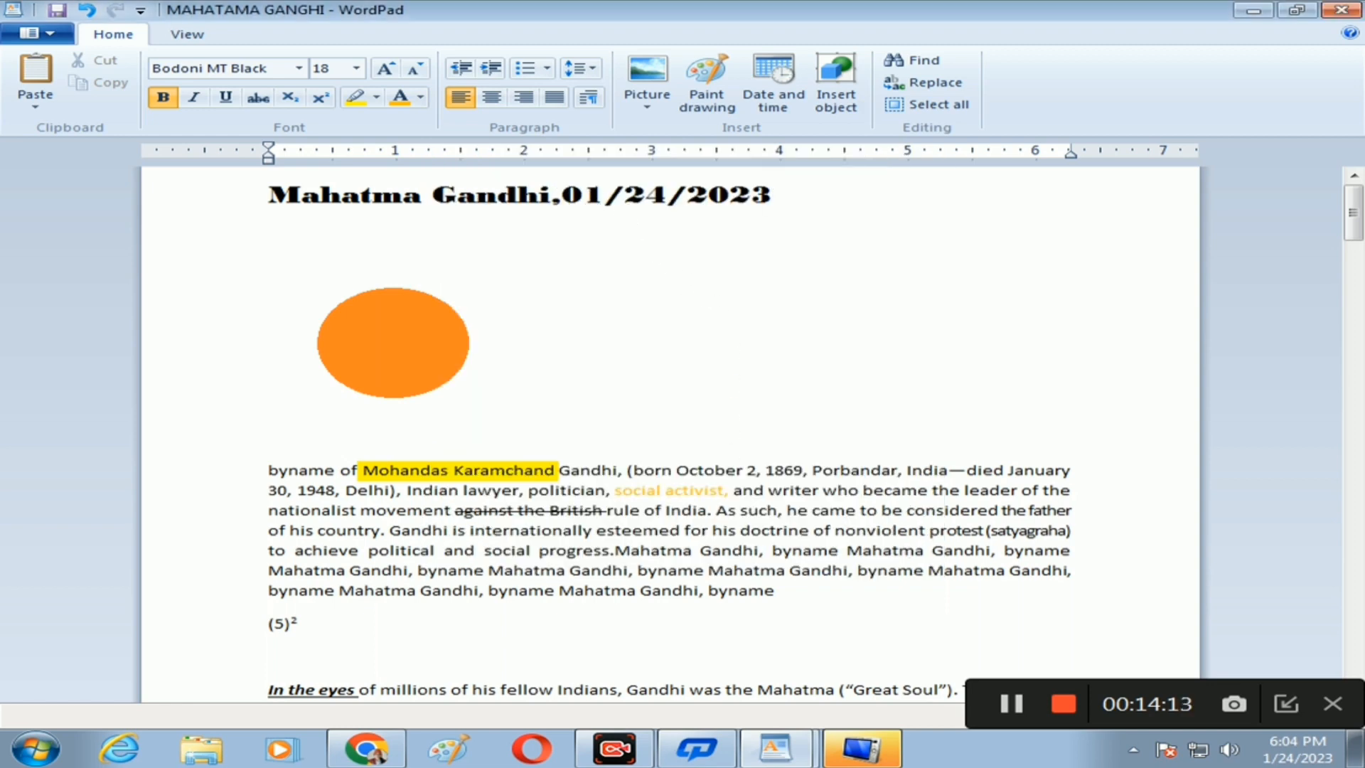
key("Return")
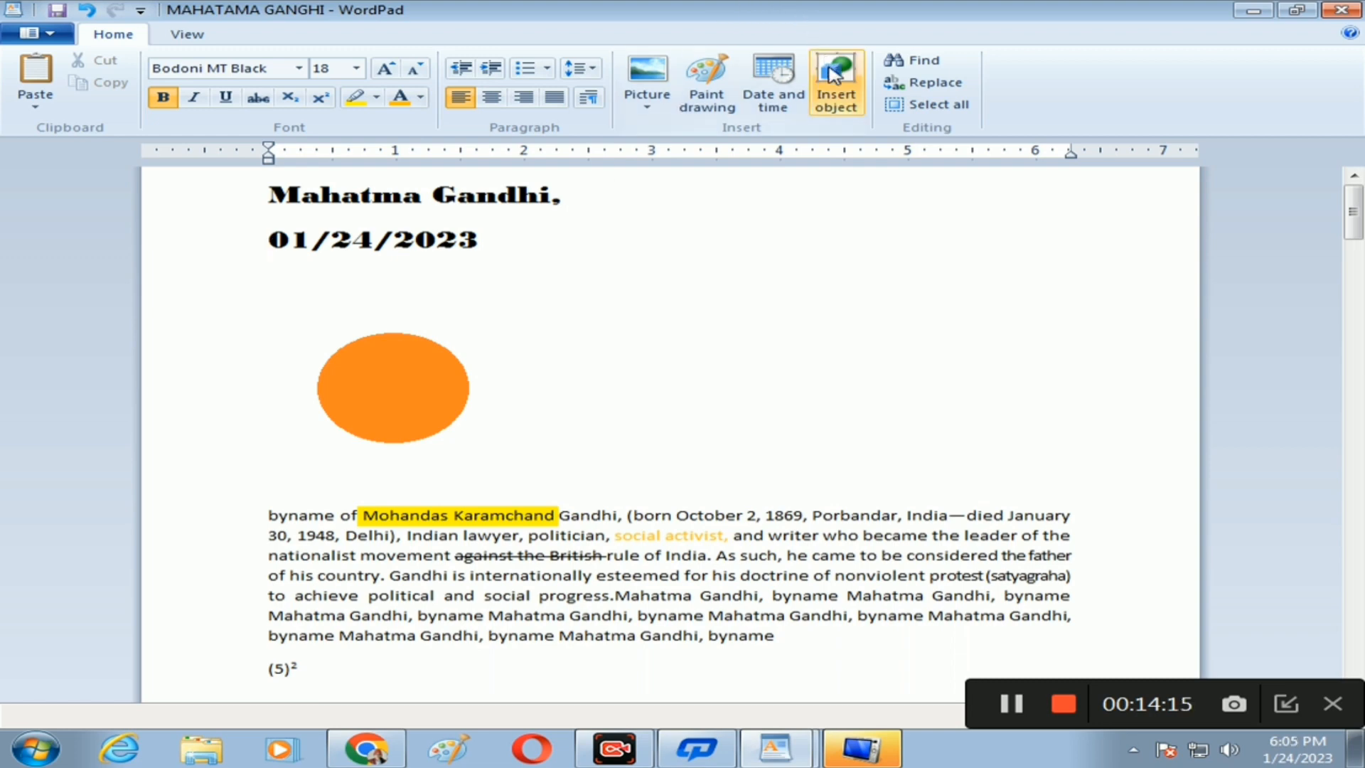
Step: Insert a new Microsoft Word Document object above the date and dismiss the Office activation wizard
left_click(845, 108)
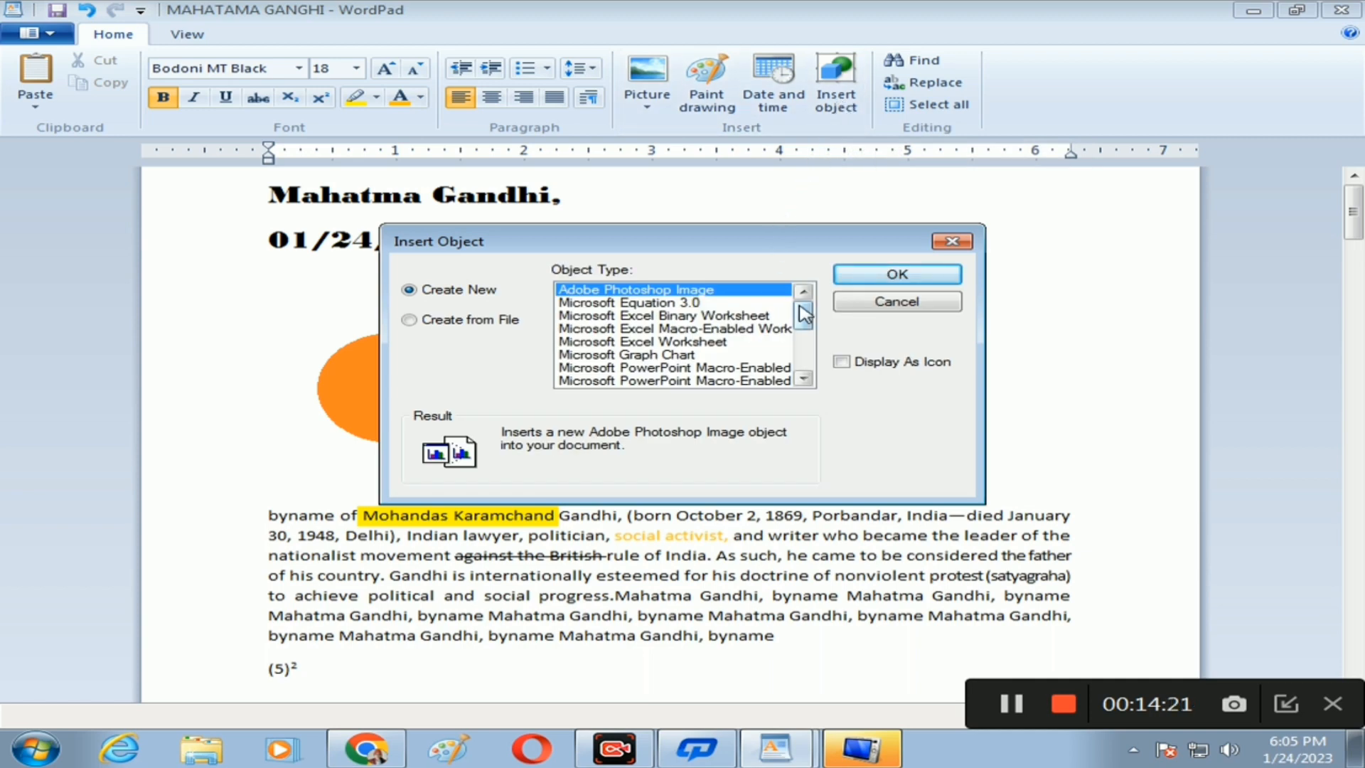
left_click_drag(804, 315, 804, 348)
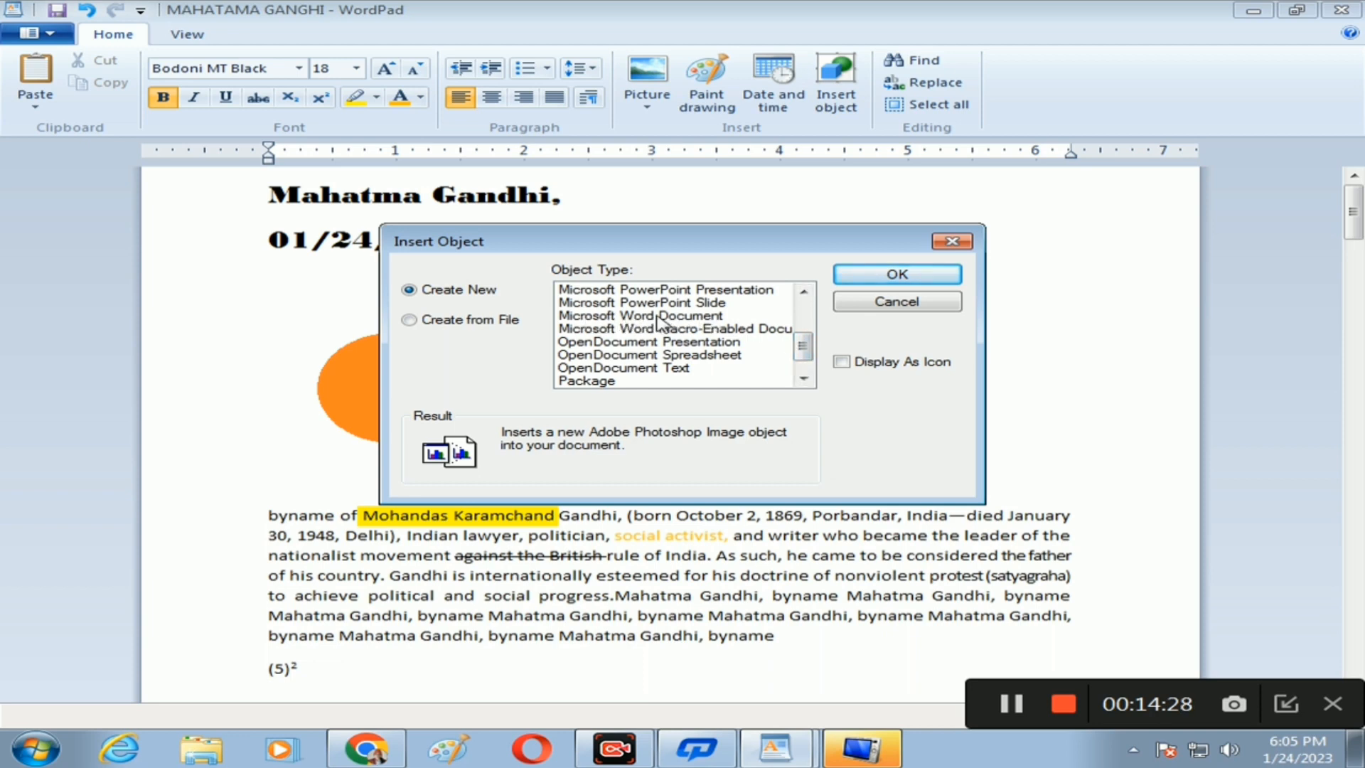
left_click(630, 315)
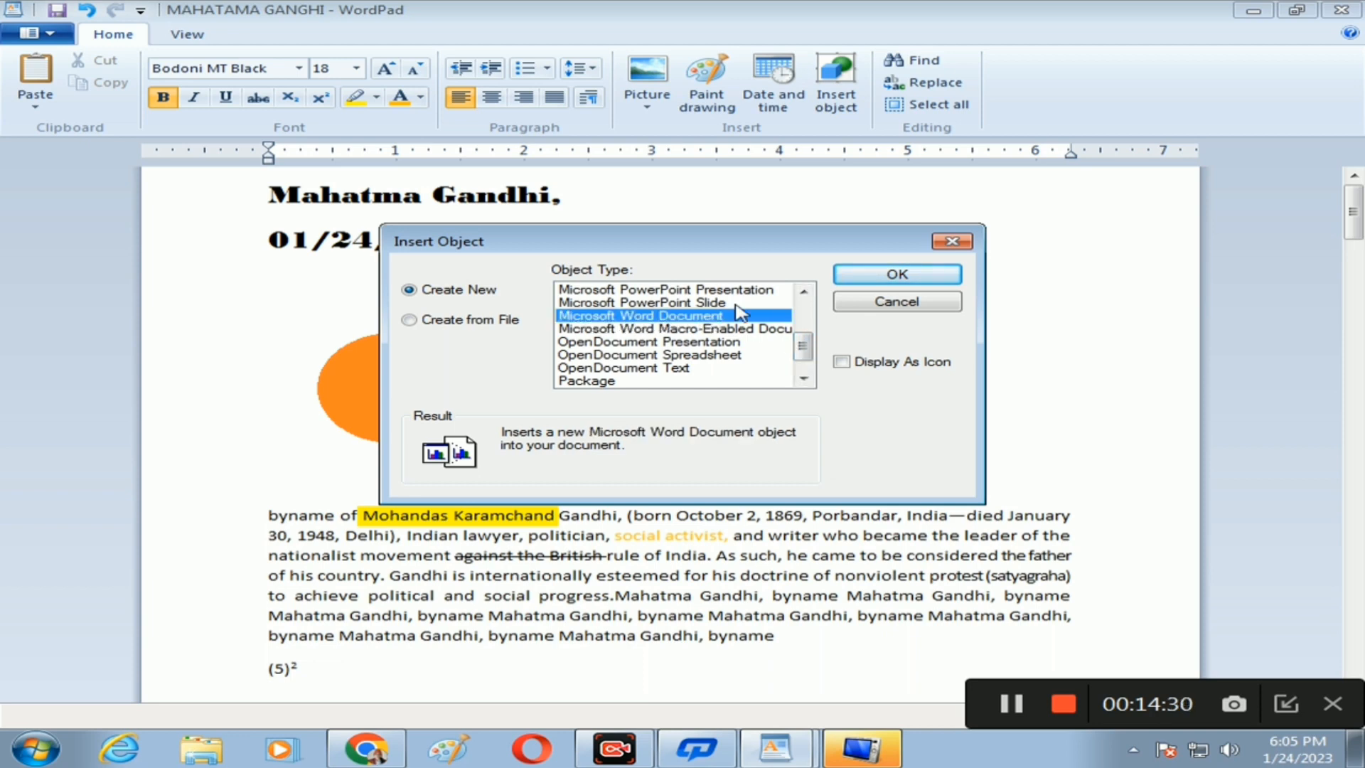
left_click(860, 273)
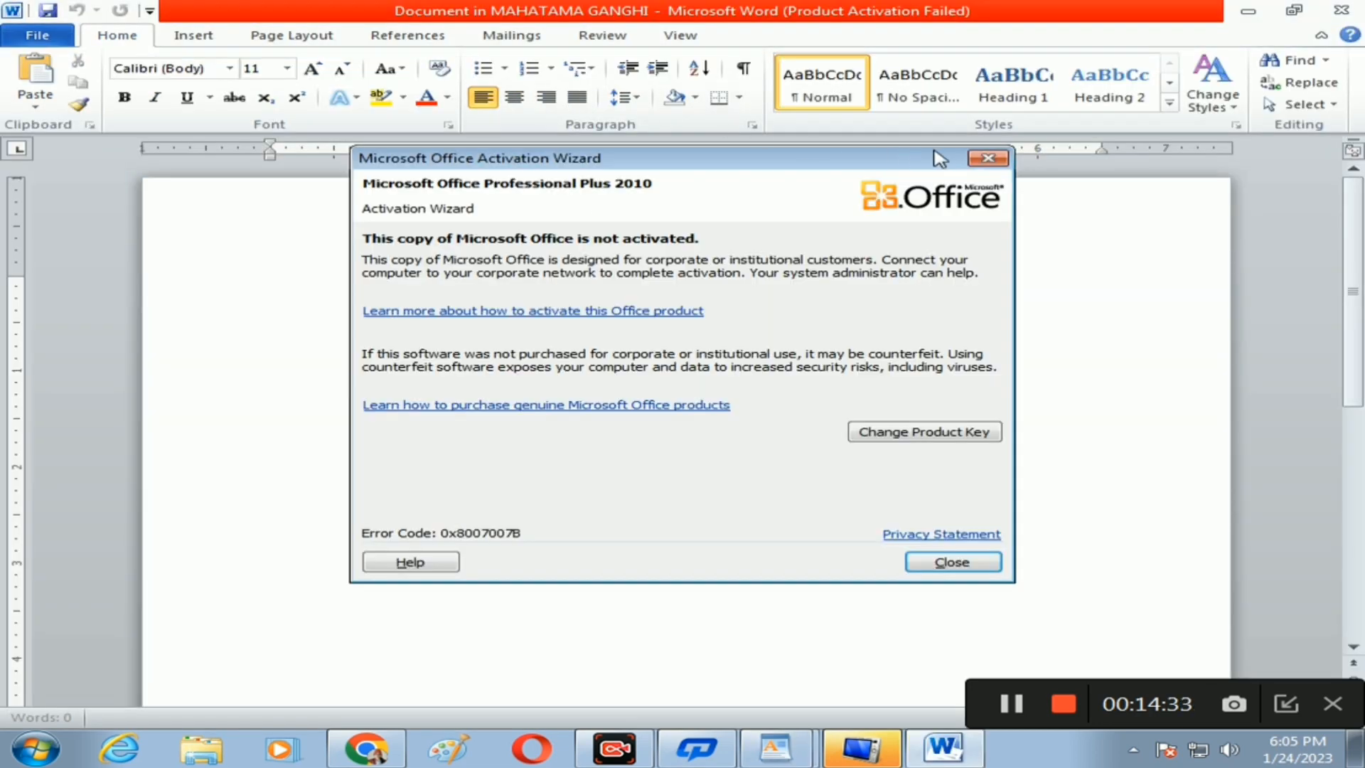
left_click(988, 157)
Step: Draw a five-point star about 2.4 inches wide in the embedded Word document and return to the WordPad document
left_click(220, 35)
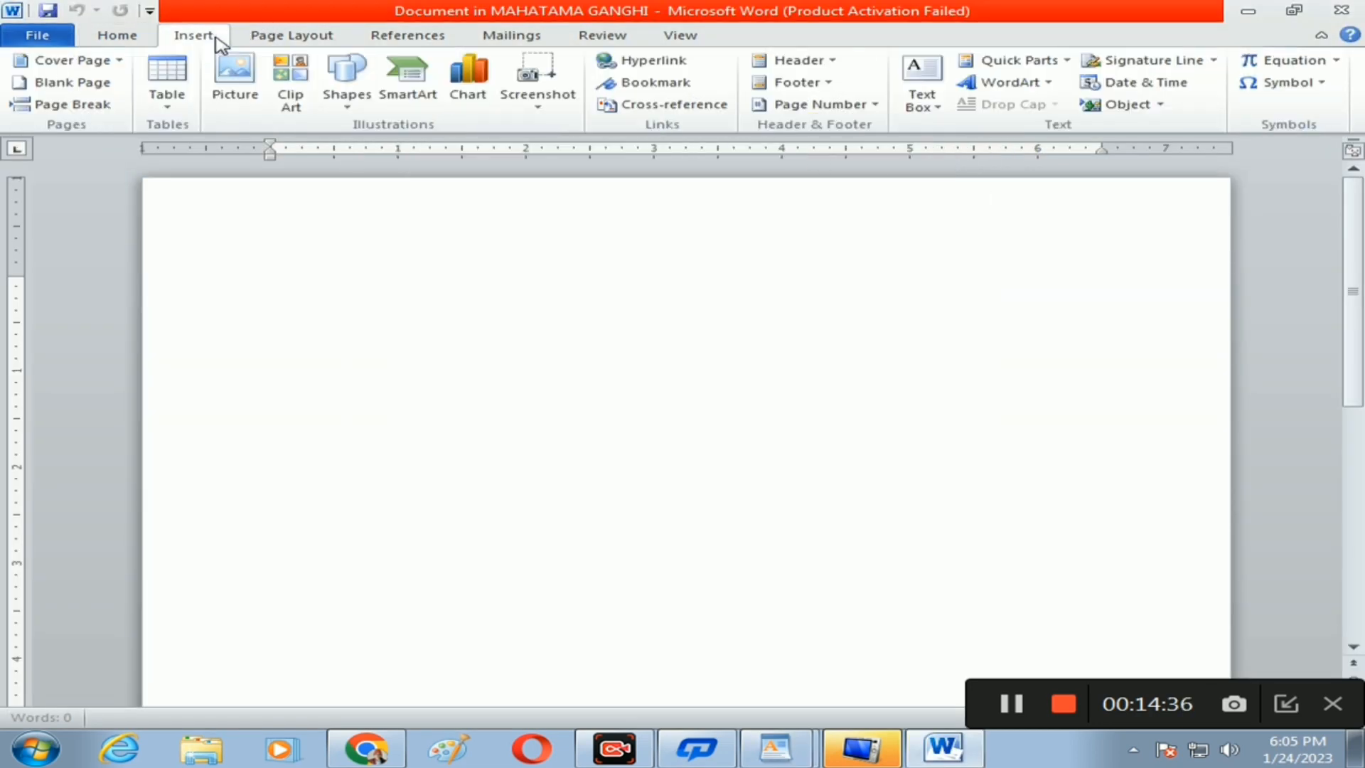
left_click(347, 80)
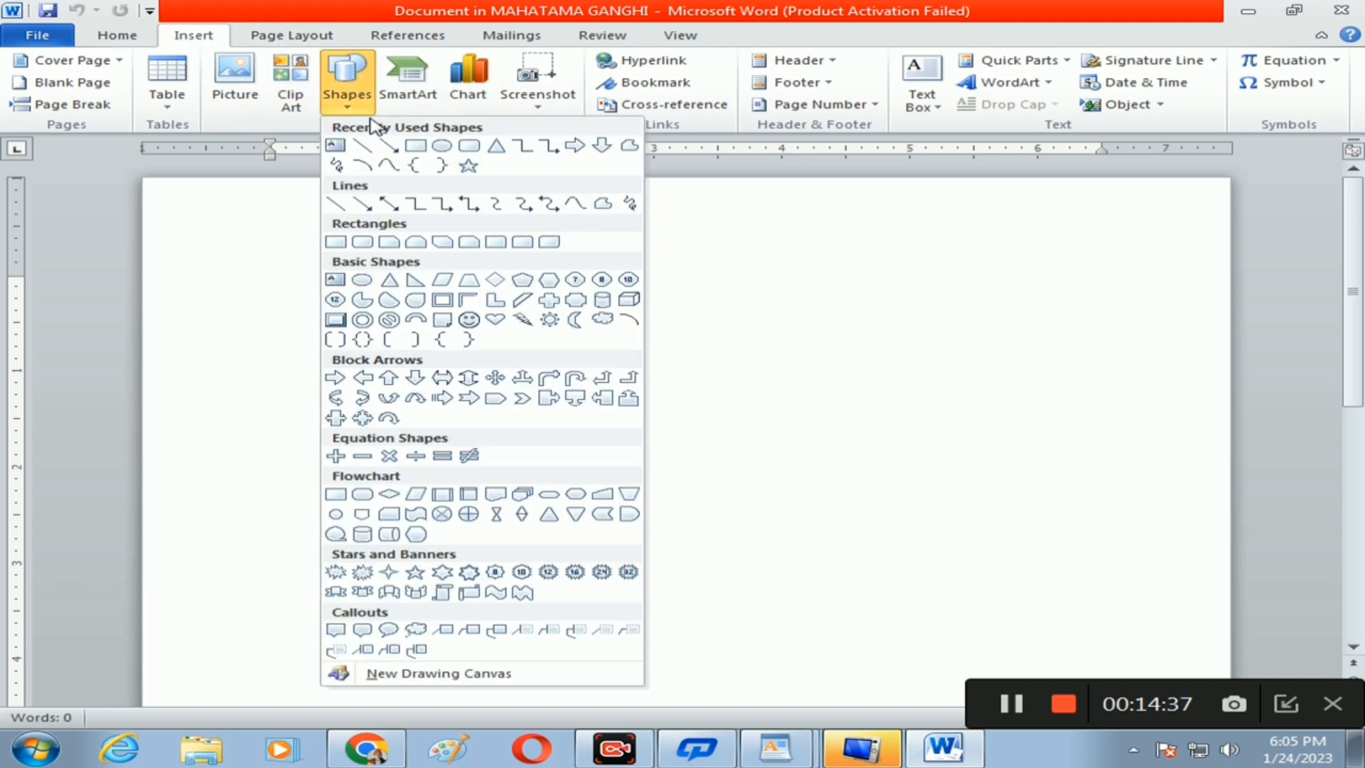
left_click(468, 166)
left_click_drag(330, 236, 648, 472)
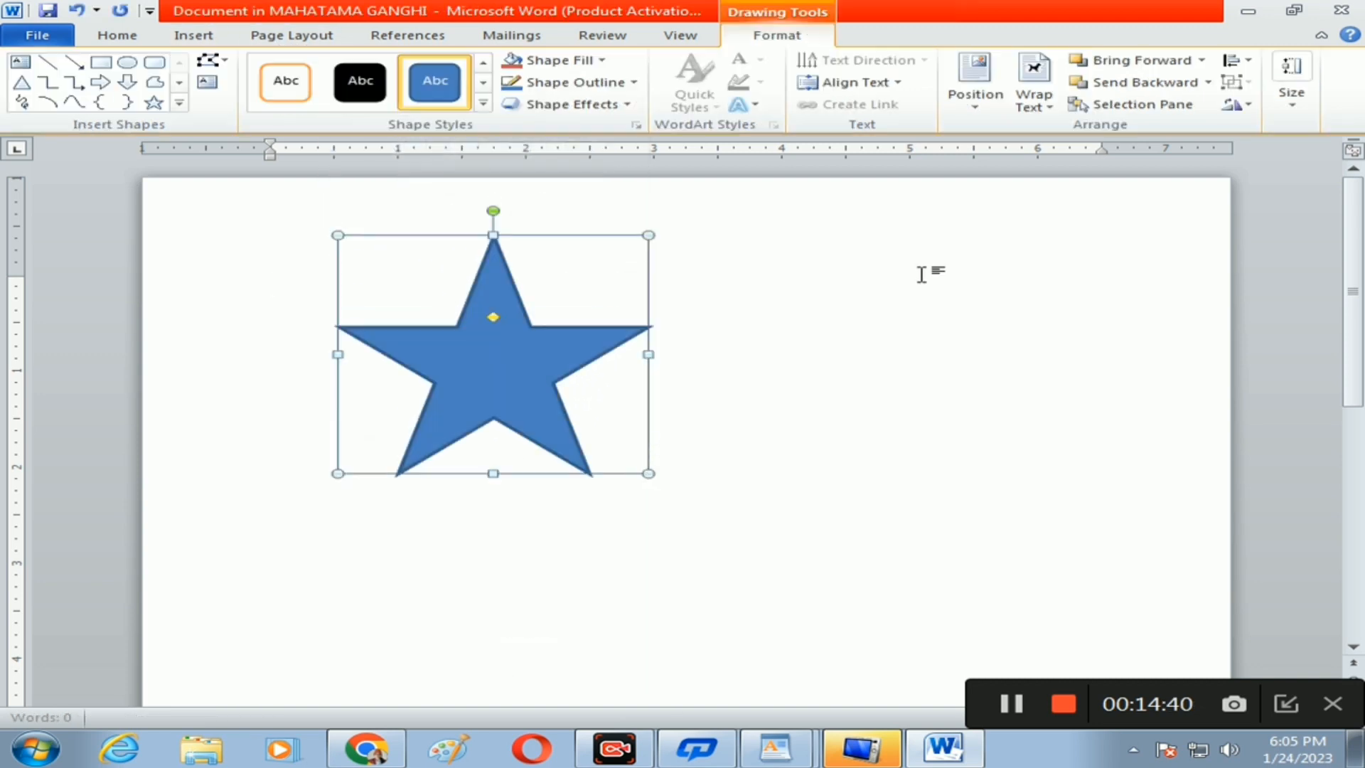
left_click(1352, 14)
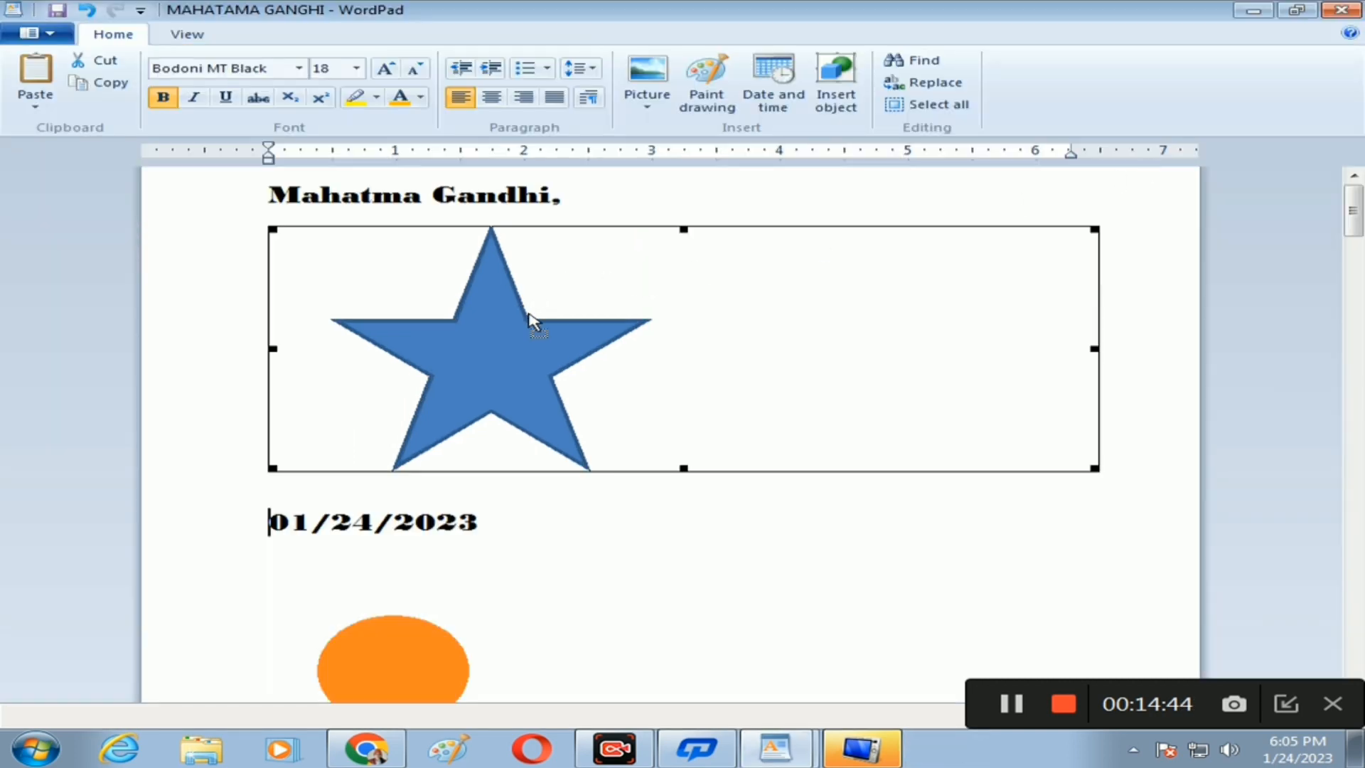
scroll(566, 314, "down", 1)
scroll(533, 314, "up", 1)
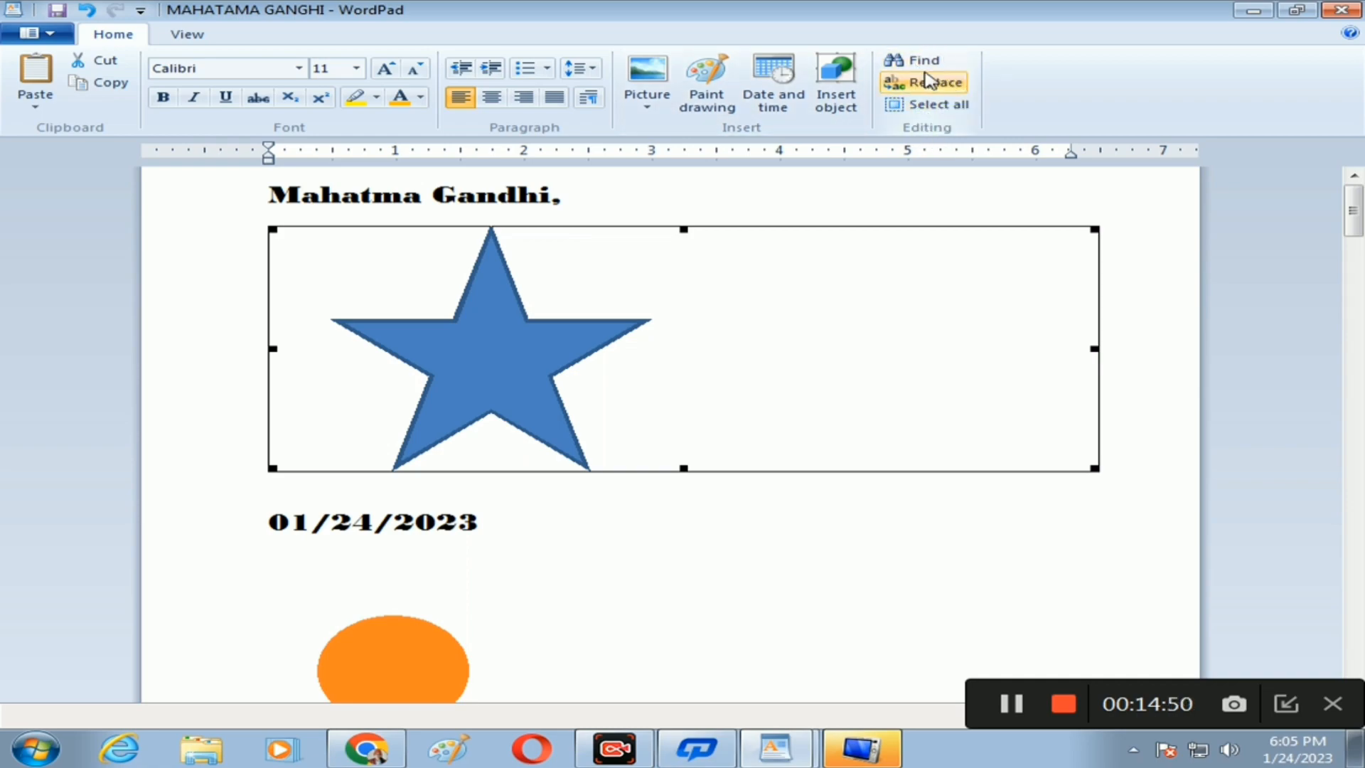
scroll(925, 101, "down", 1)
scroll(840, 246, "down", 10)
scroll(840, 247, "up", 4)
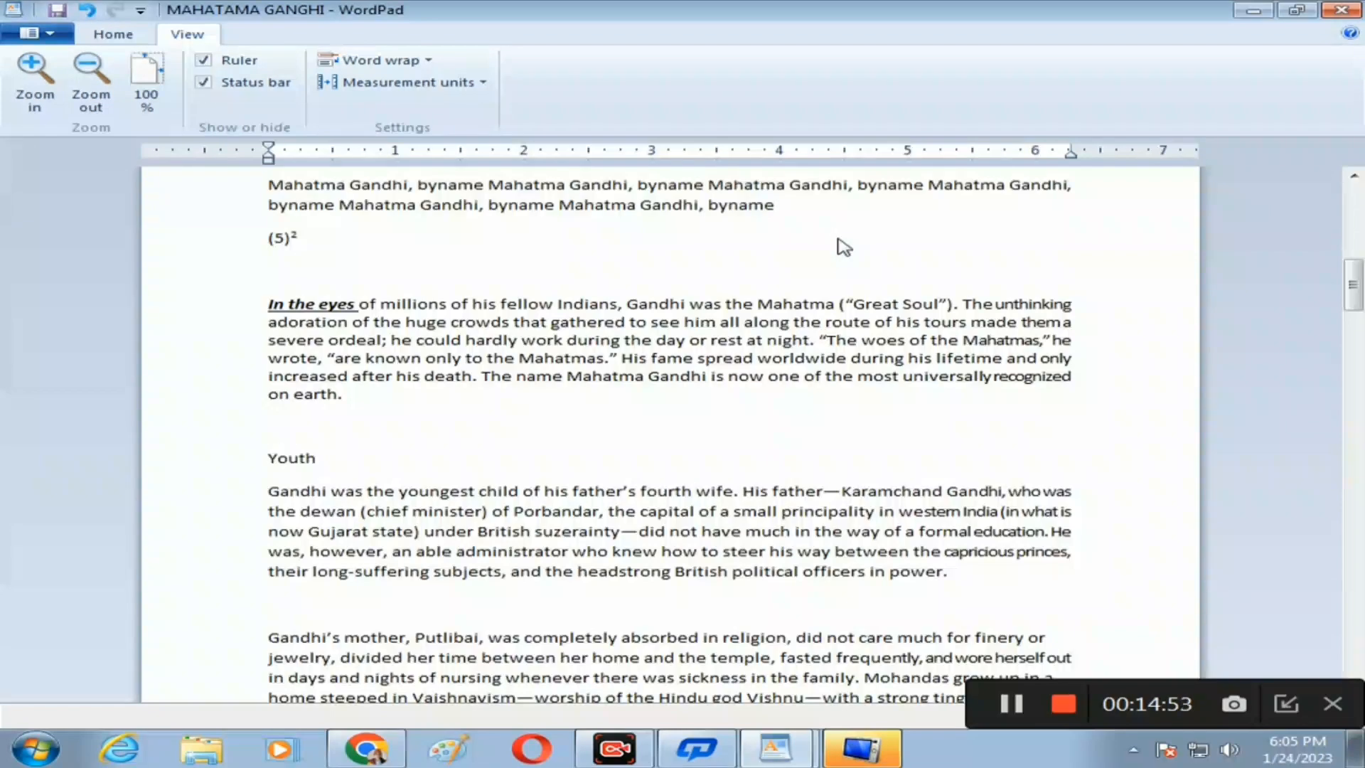
scroll(750, 262, "up", 3)
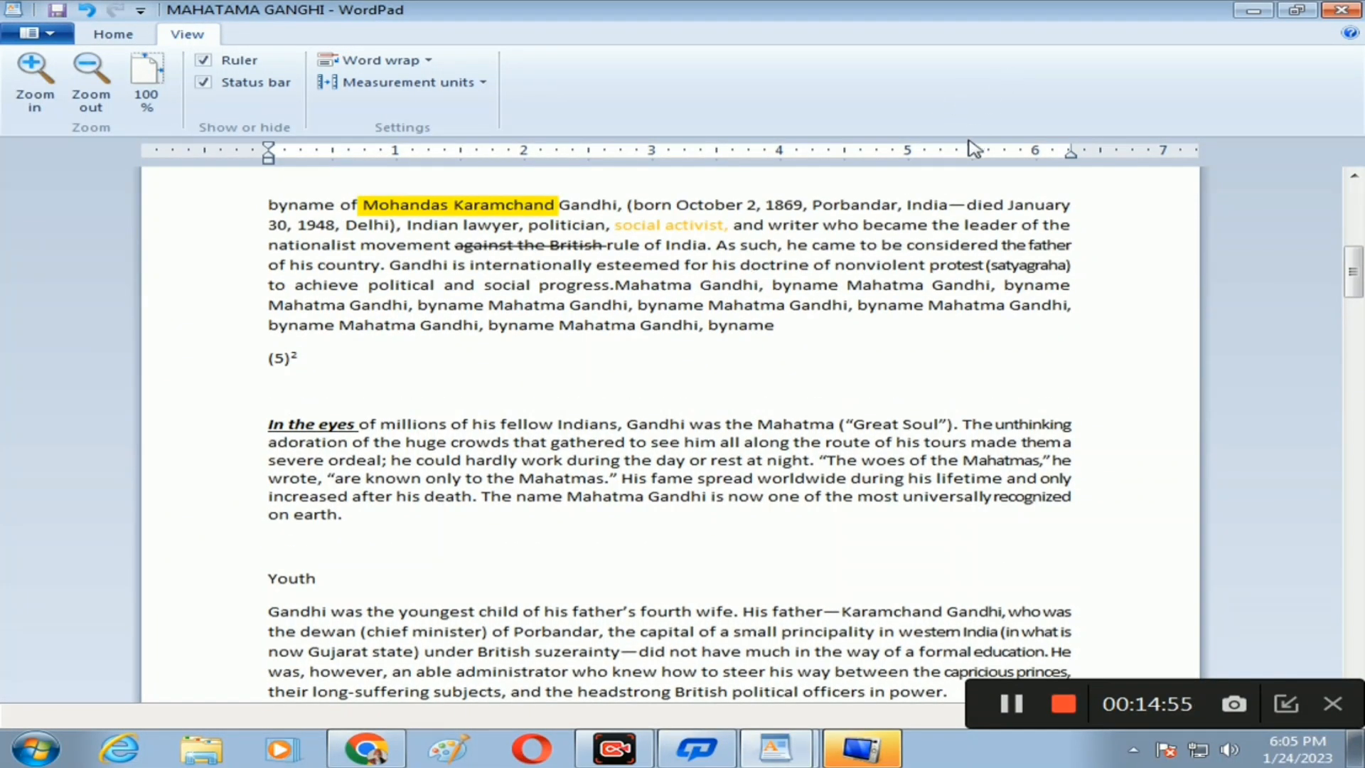
Step: Search the document for "AND" and step through successive matches in the opening paragraph
left_click(110, 34)
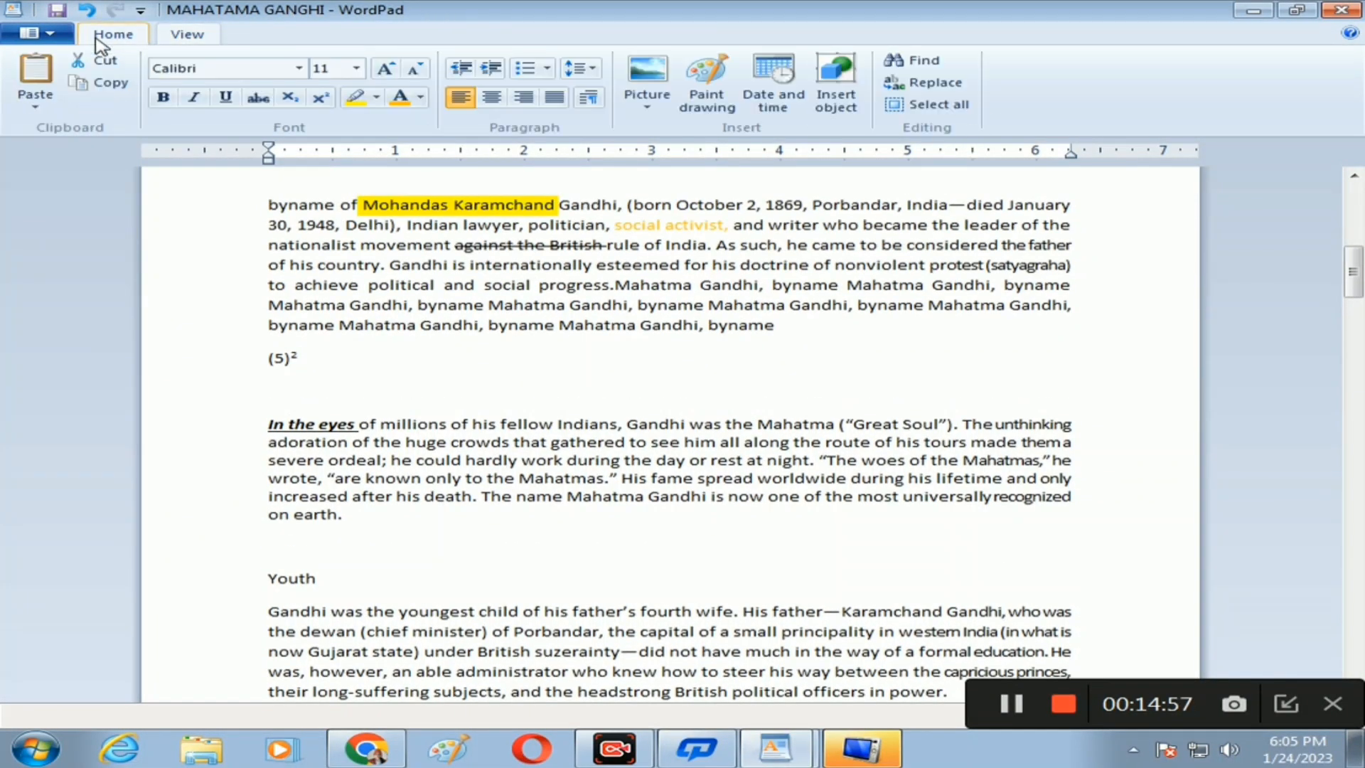
left_click(902, 58)
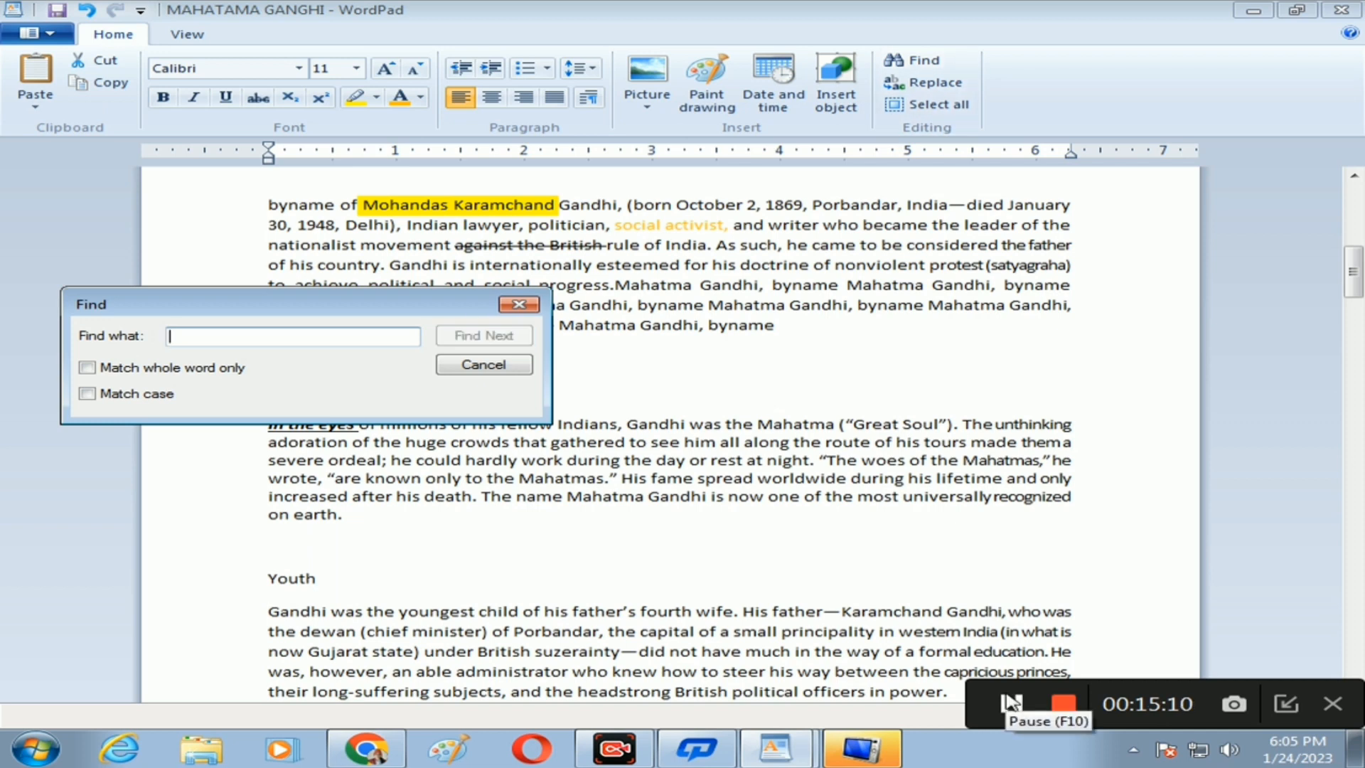
type("AN")
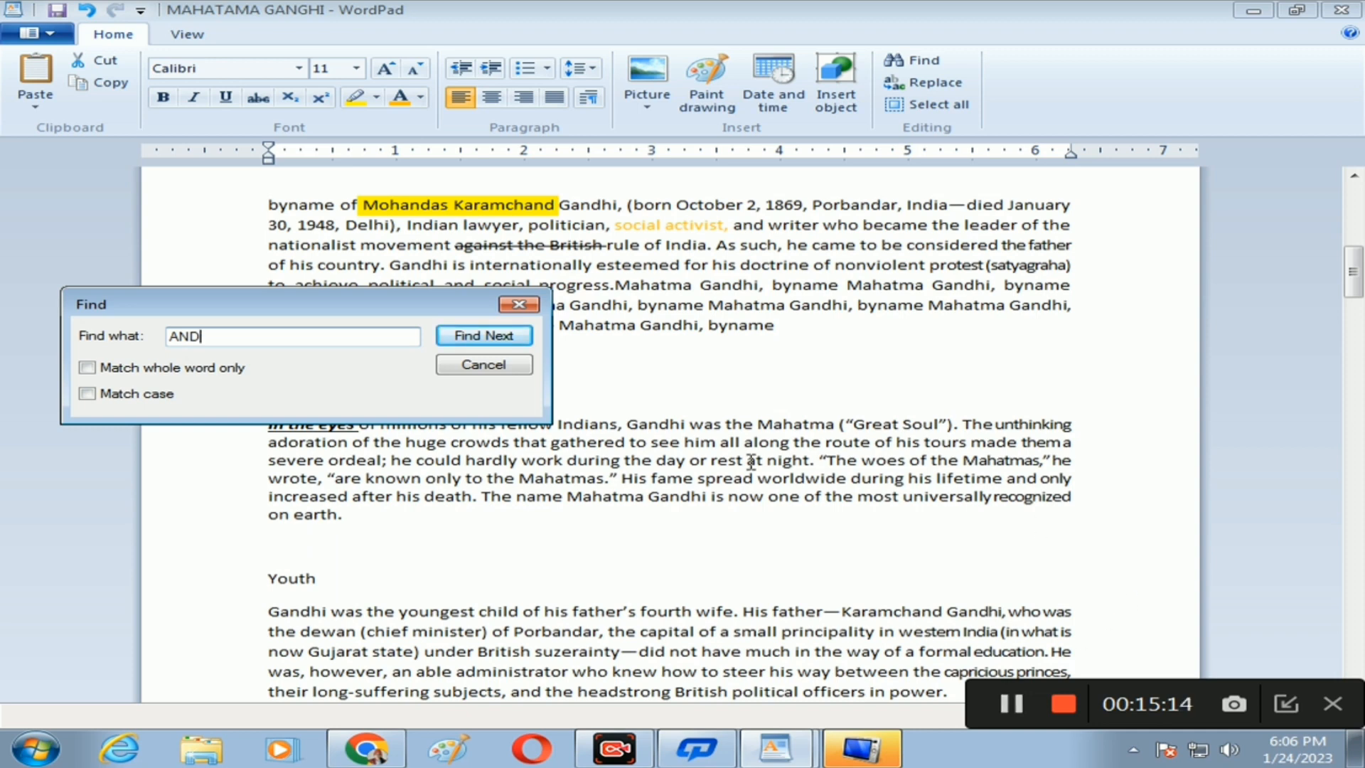
type("D")
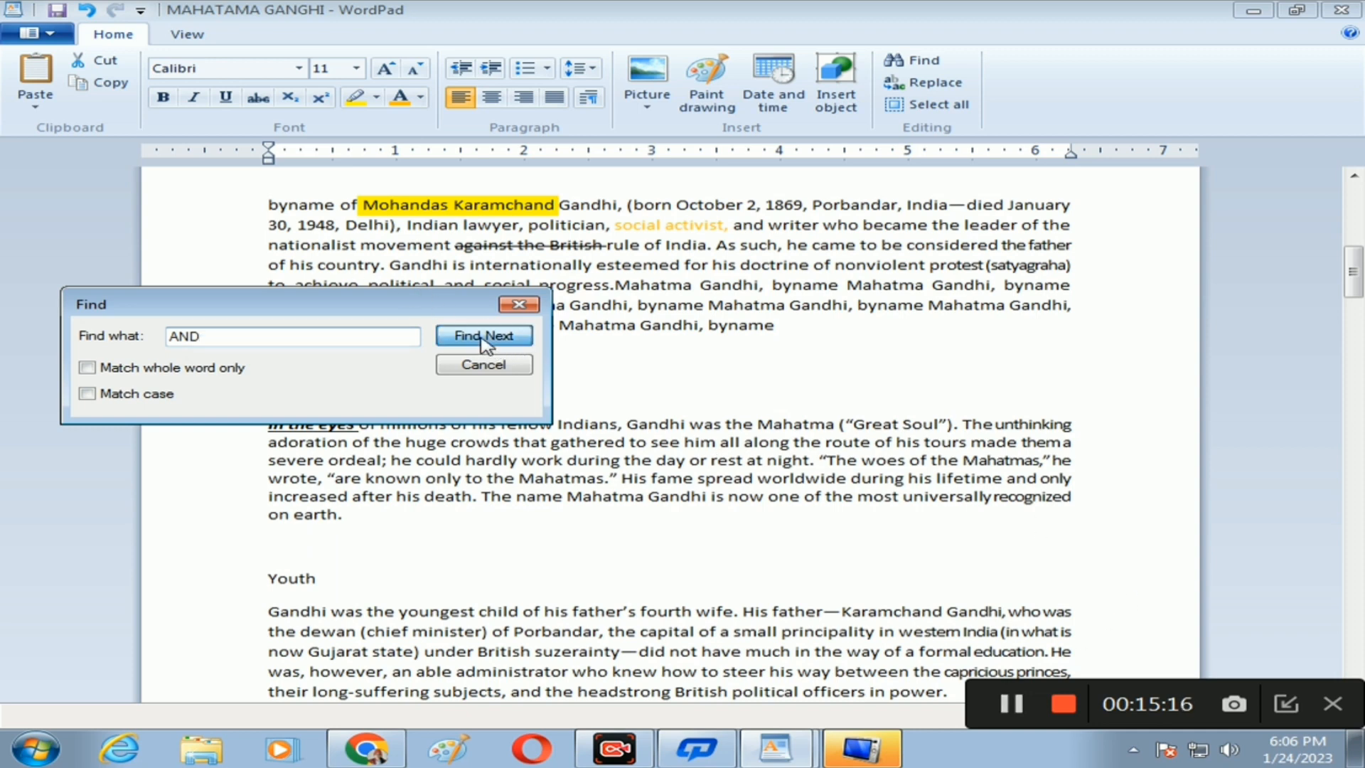
left_click(484, 340)
left_click(482, 337)
left_click(482, 337)
left_click(483, 337)
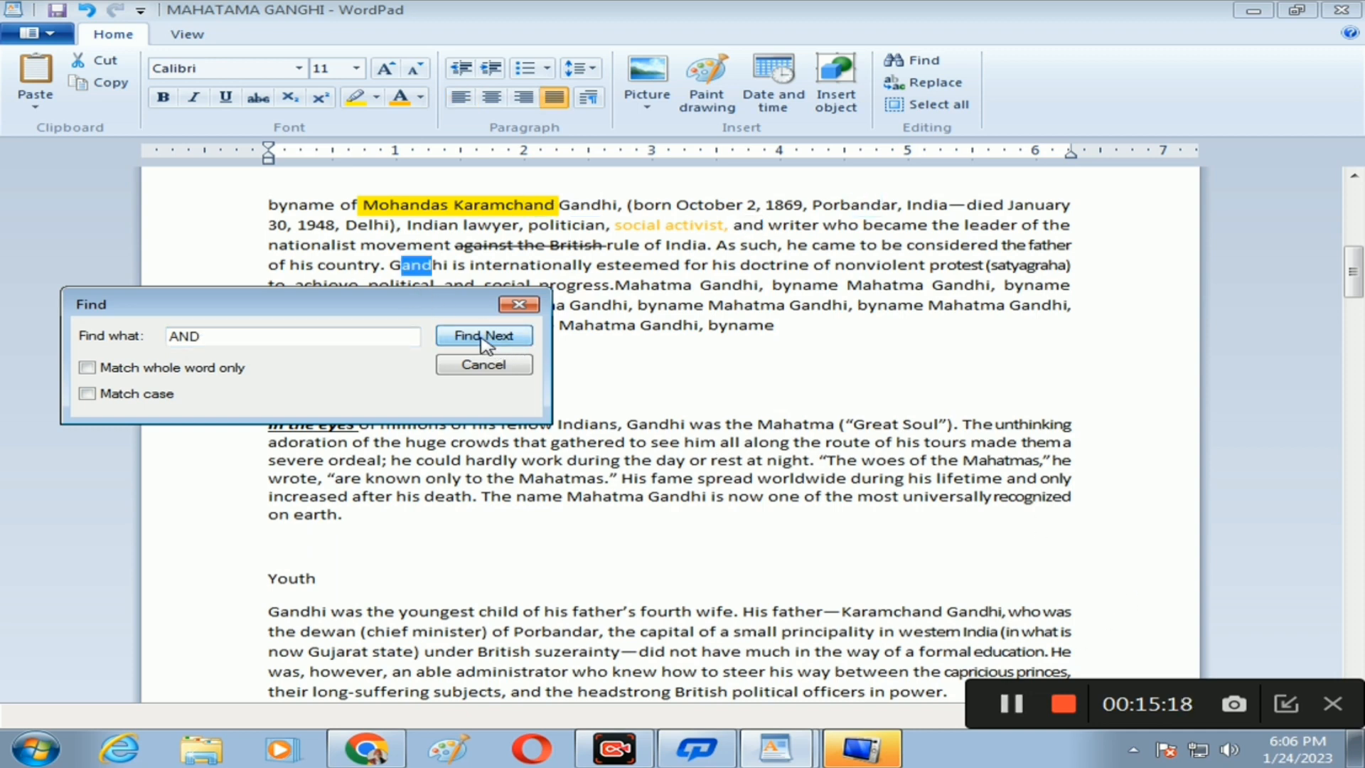
left_click(483, 337)
left_click(483, 337)
left_click(483, 337)
left_click(483, 337)
left_click(483, 337)
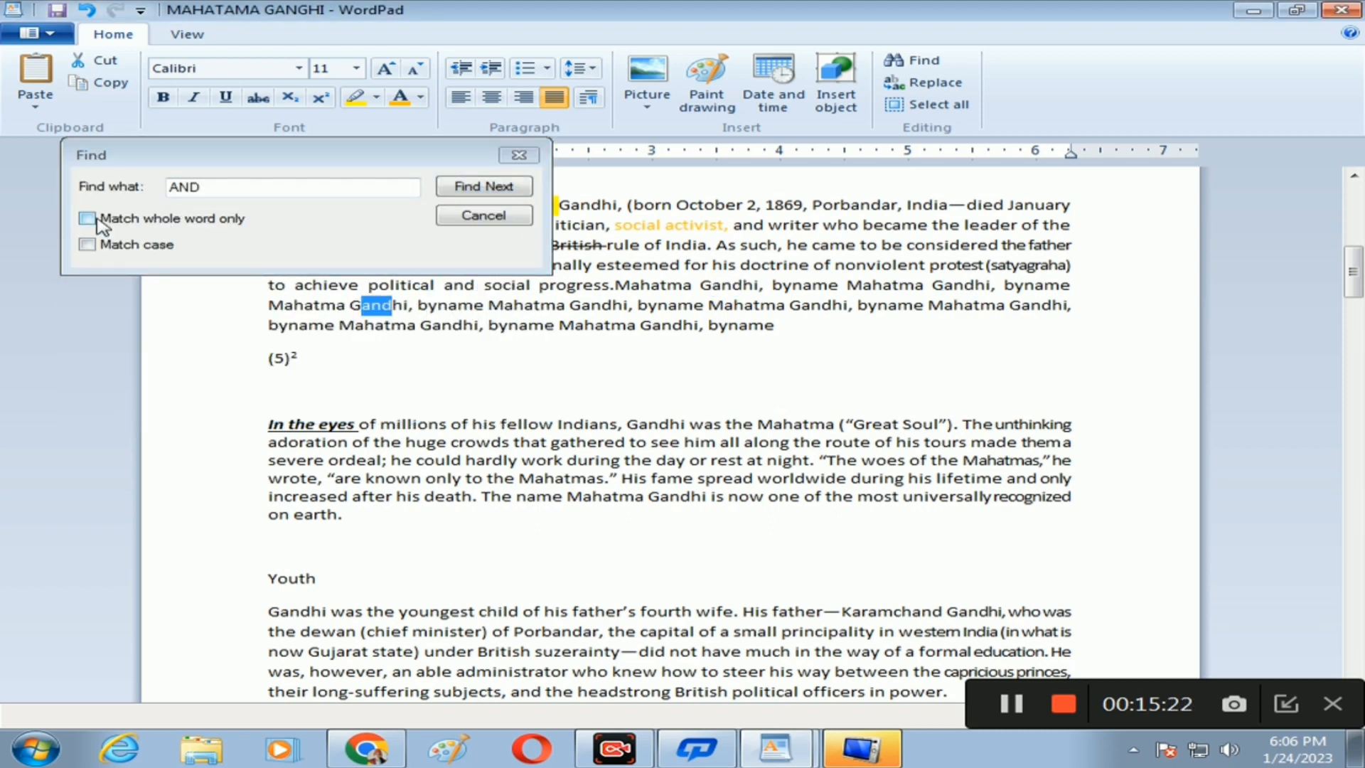
Step: Restrict the "AND" search to whole words, step through three more matches and end the search
left_click(130, 221)
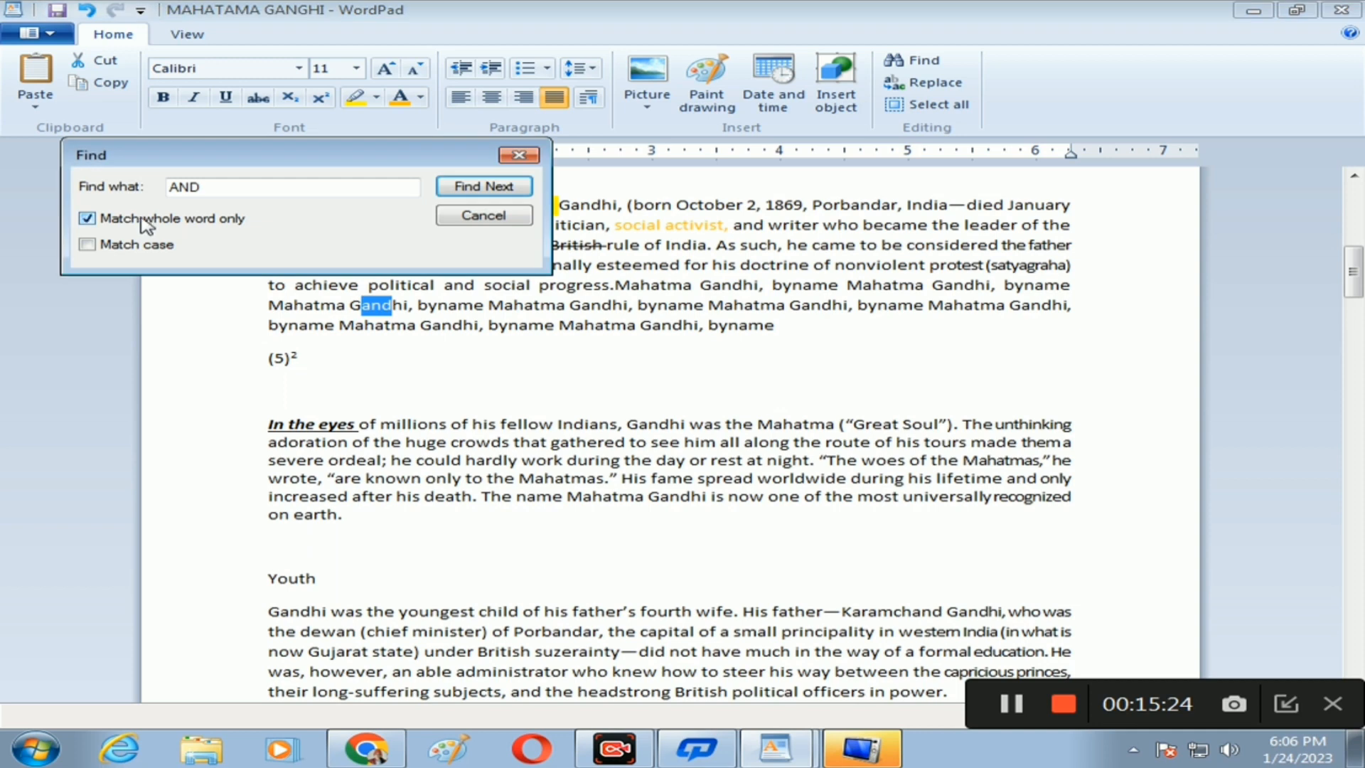
left_click(471, 189)
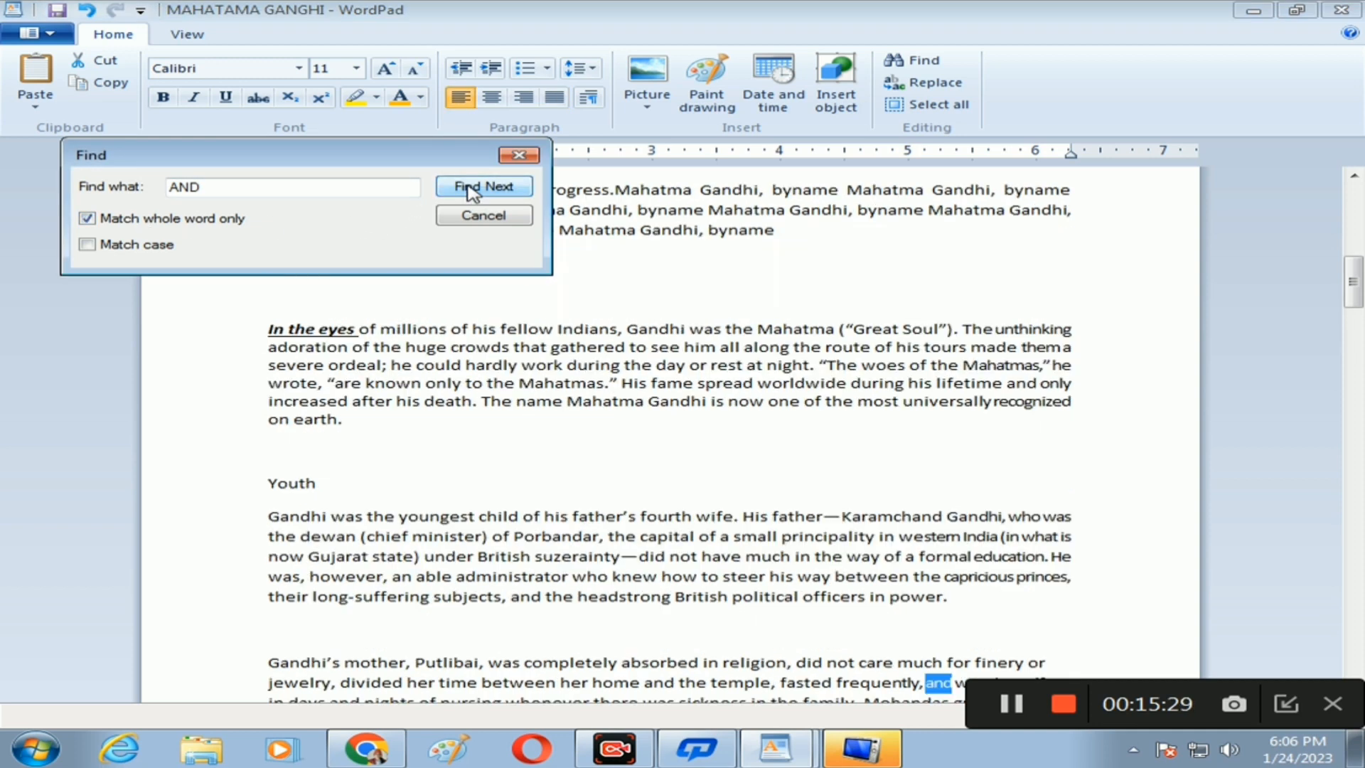
left_click(471, 188)
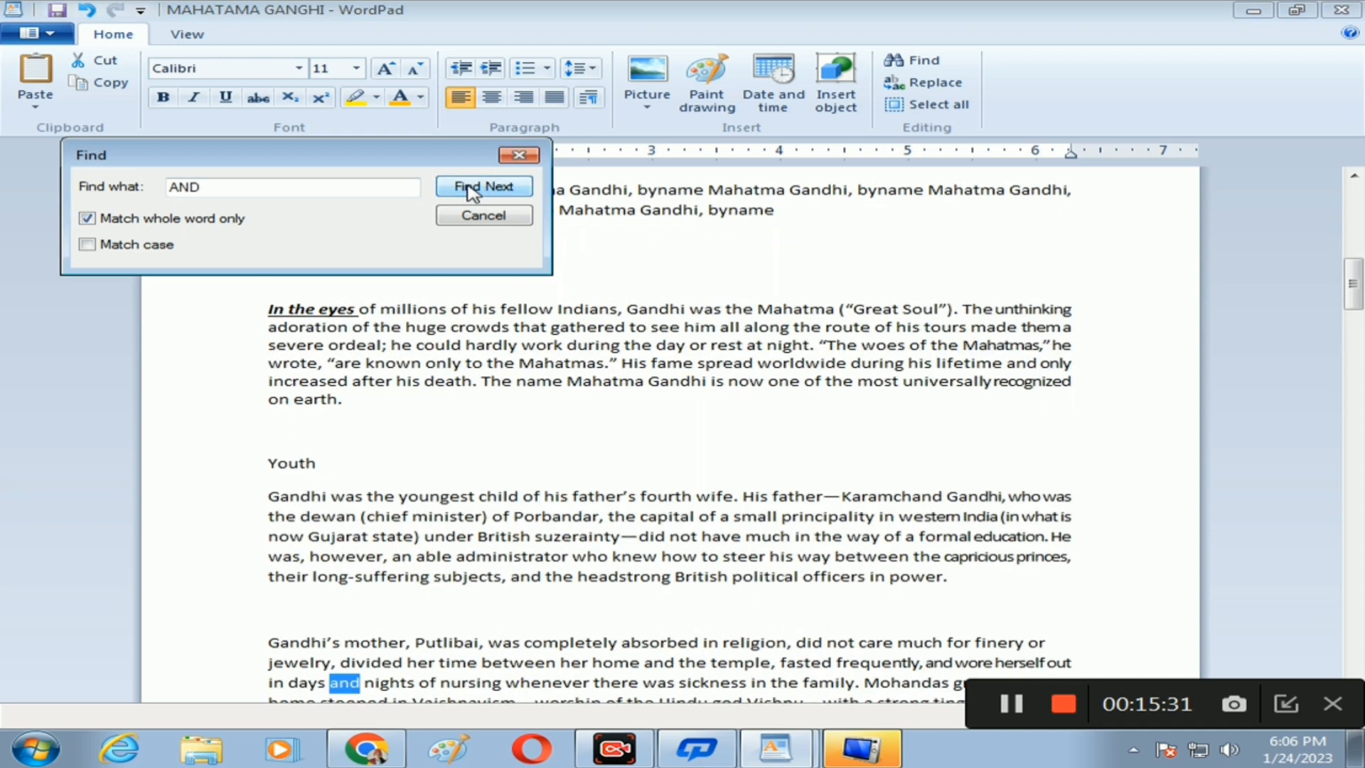
left_click(472, 188)
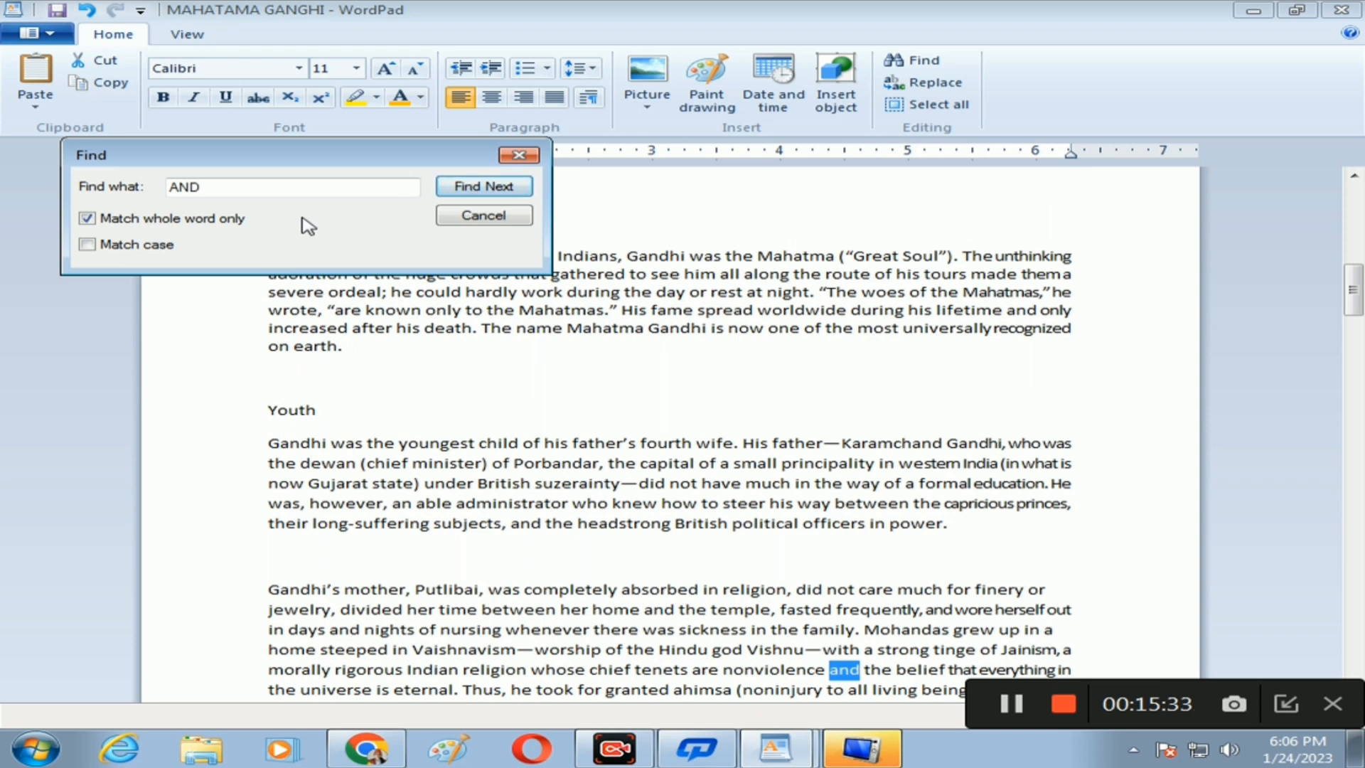
left_click(517, 157)
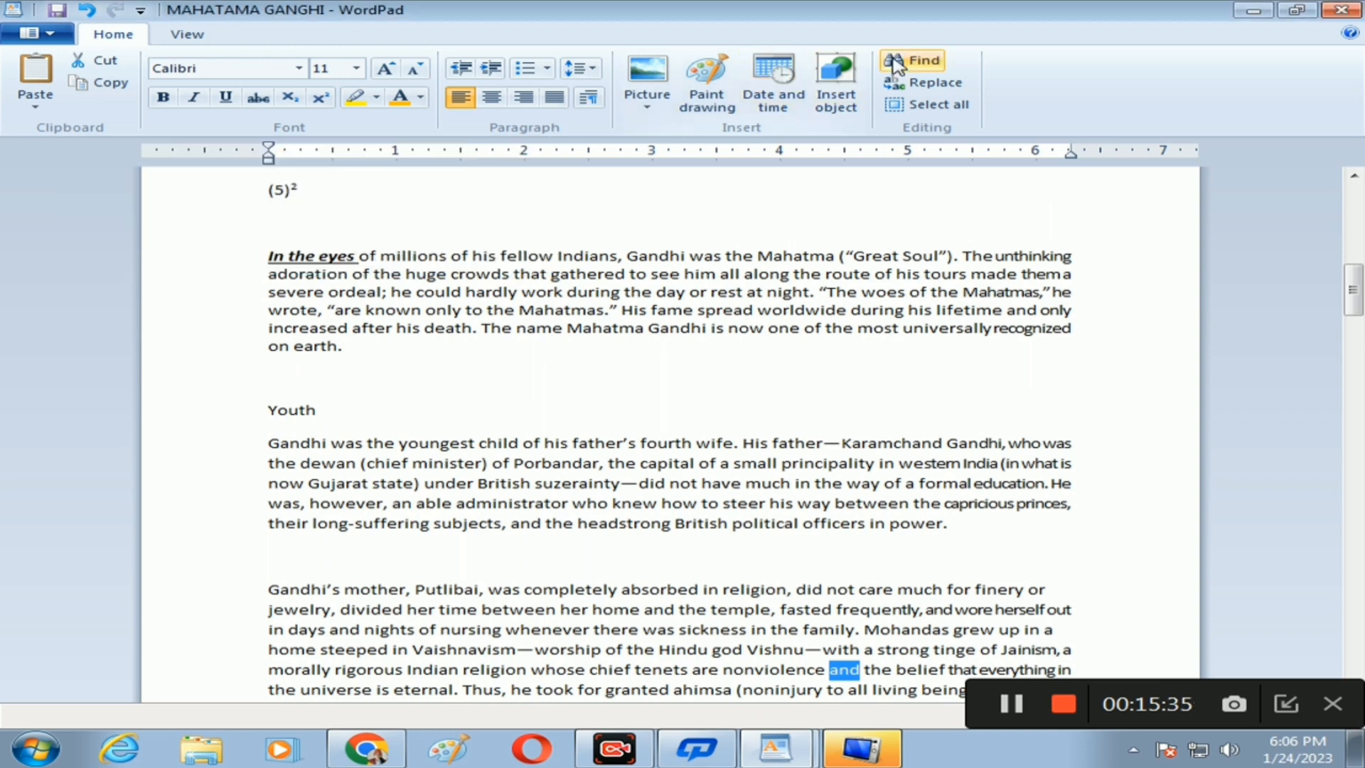
Step: Replace every whole-word "OF" in the document with "OFS" and select a replaced word in the "In the eyes" paragraph
left_click(926, 83)
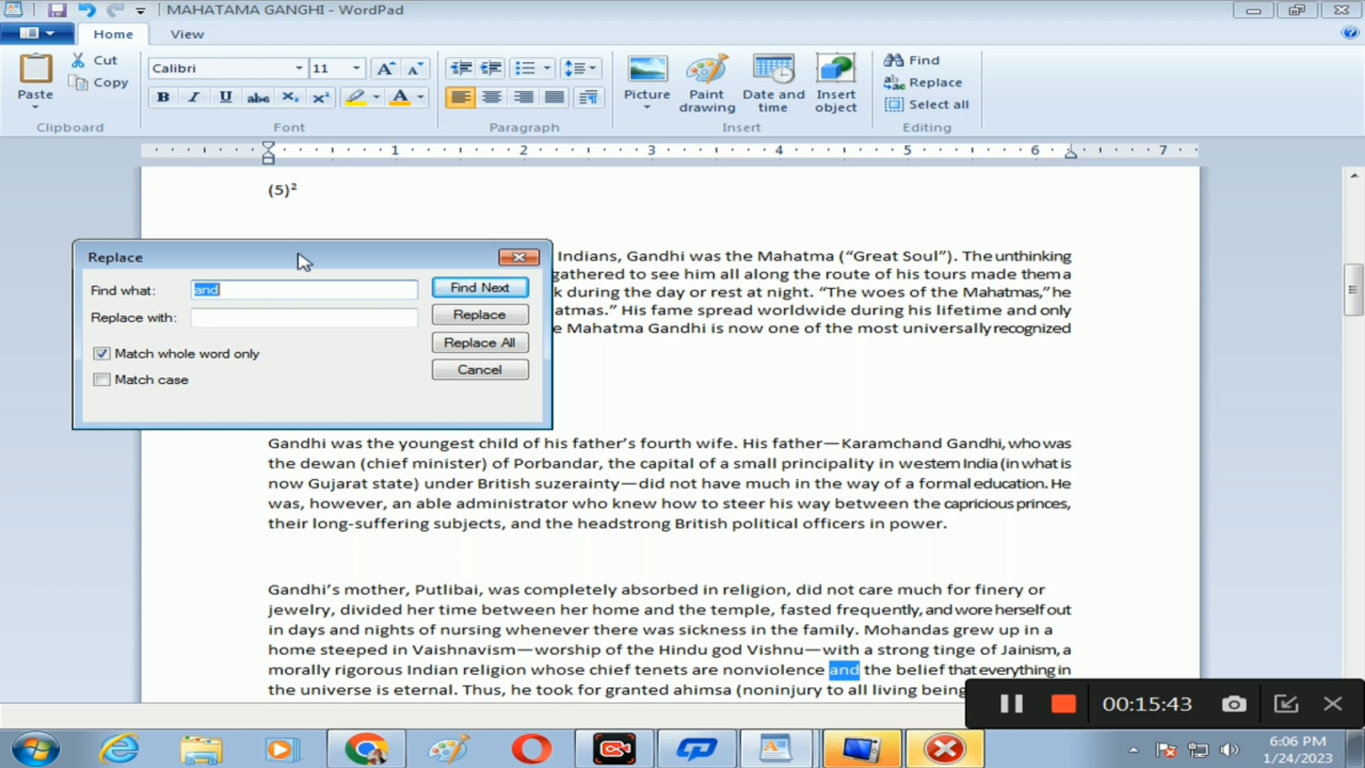
left_click_drag(298, 261, 541, 349)
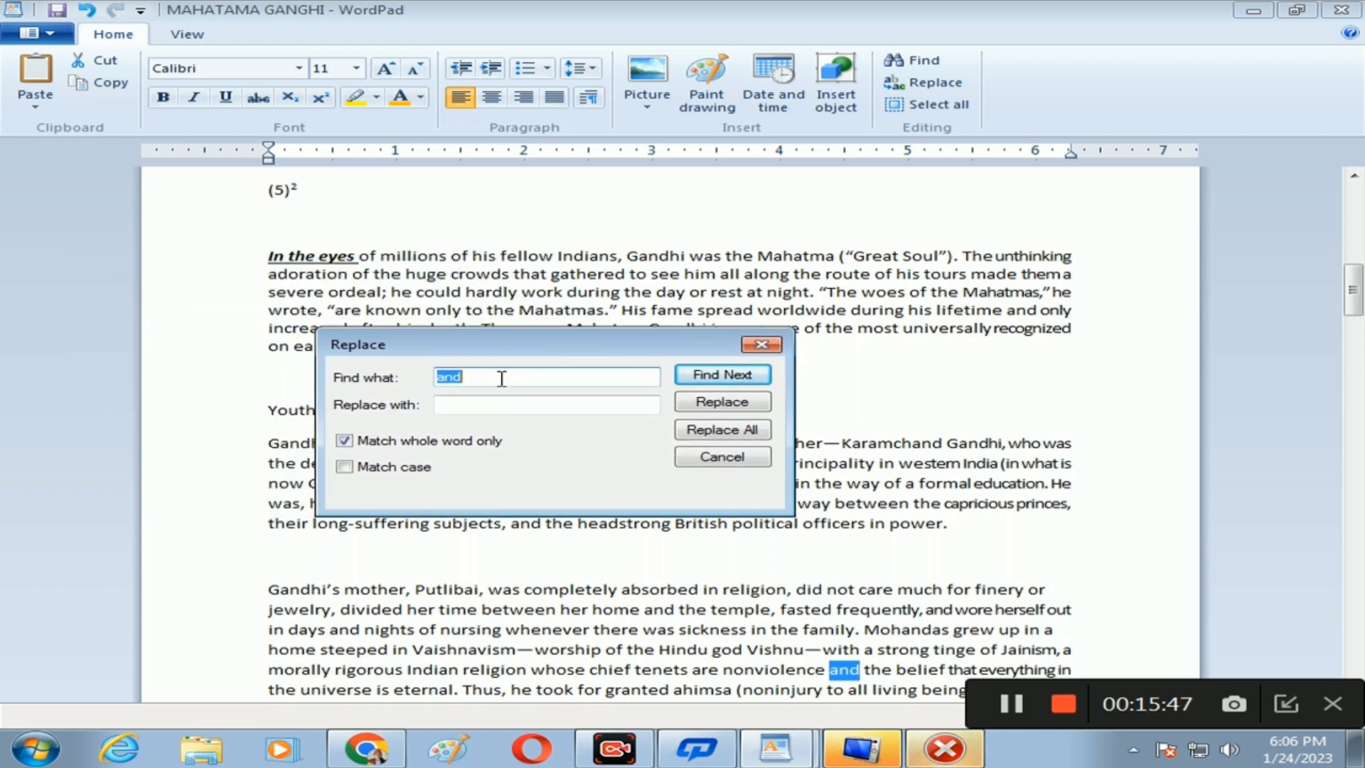
key("BackSpace")
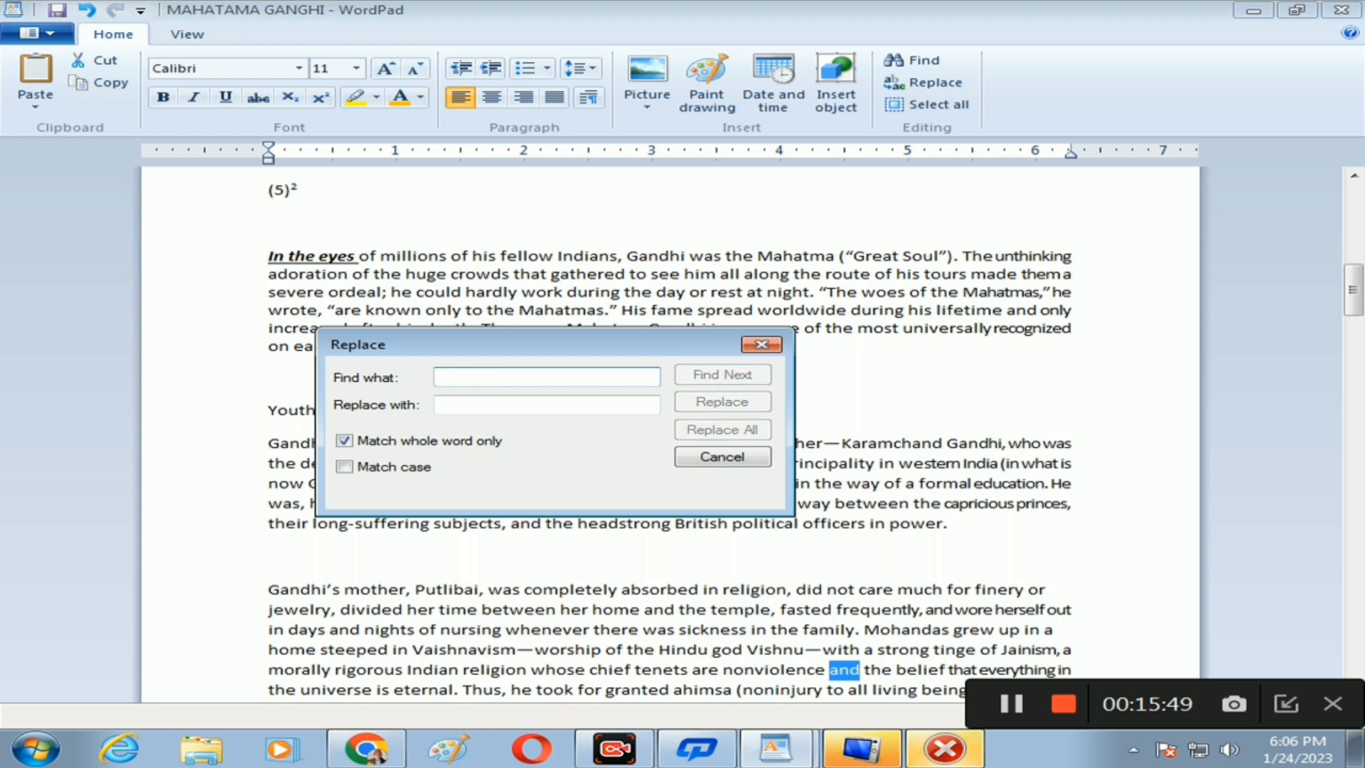
type("OF")
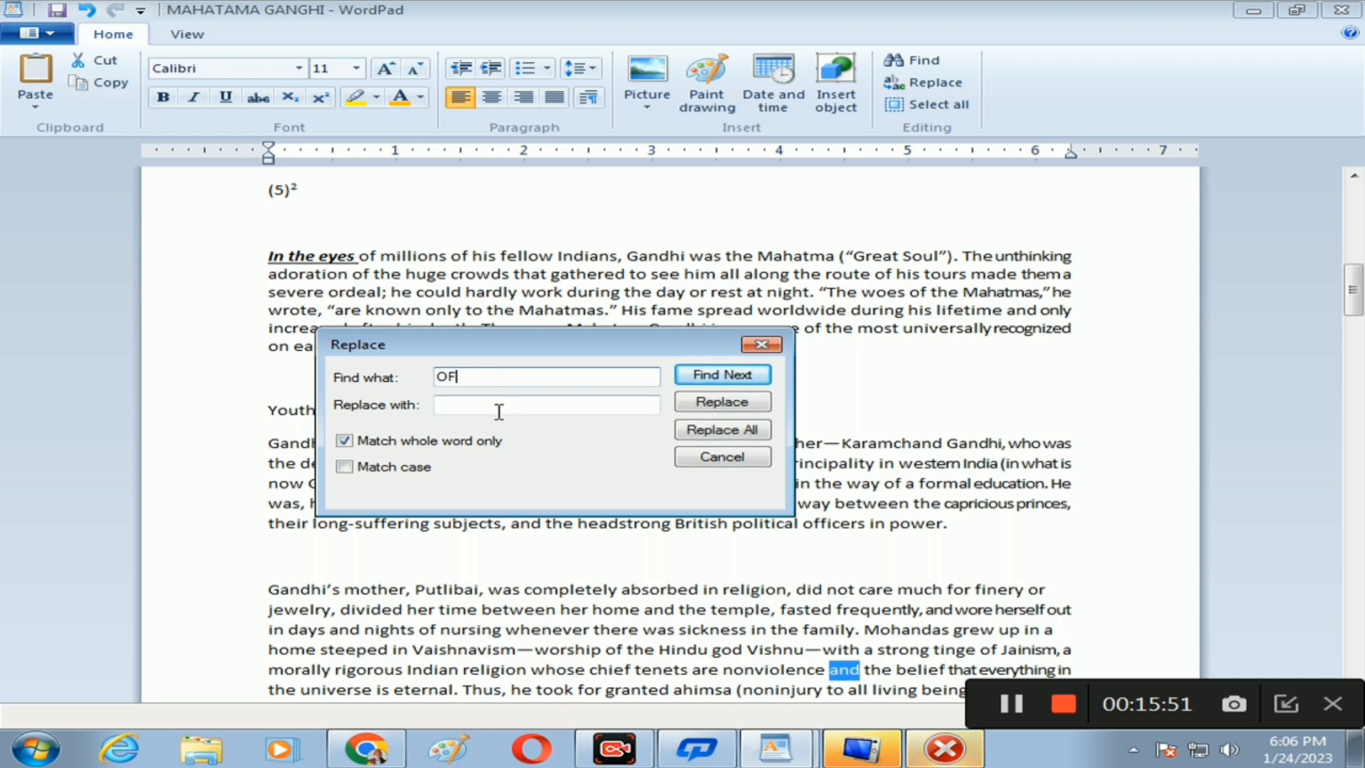
left_click(499, 411)
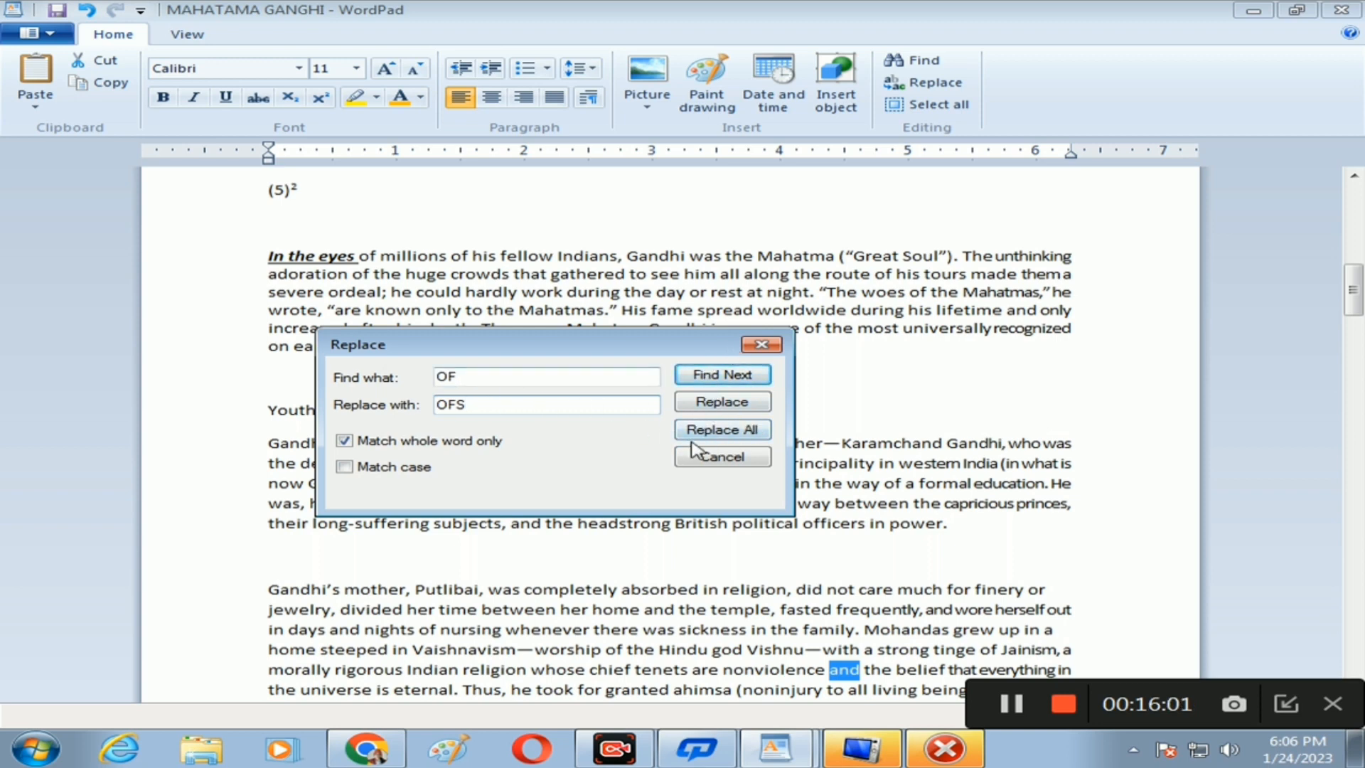
left_click(713, 431)
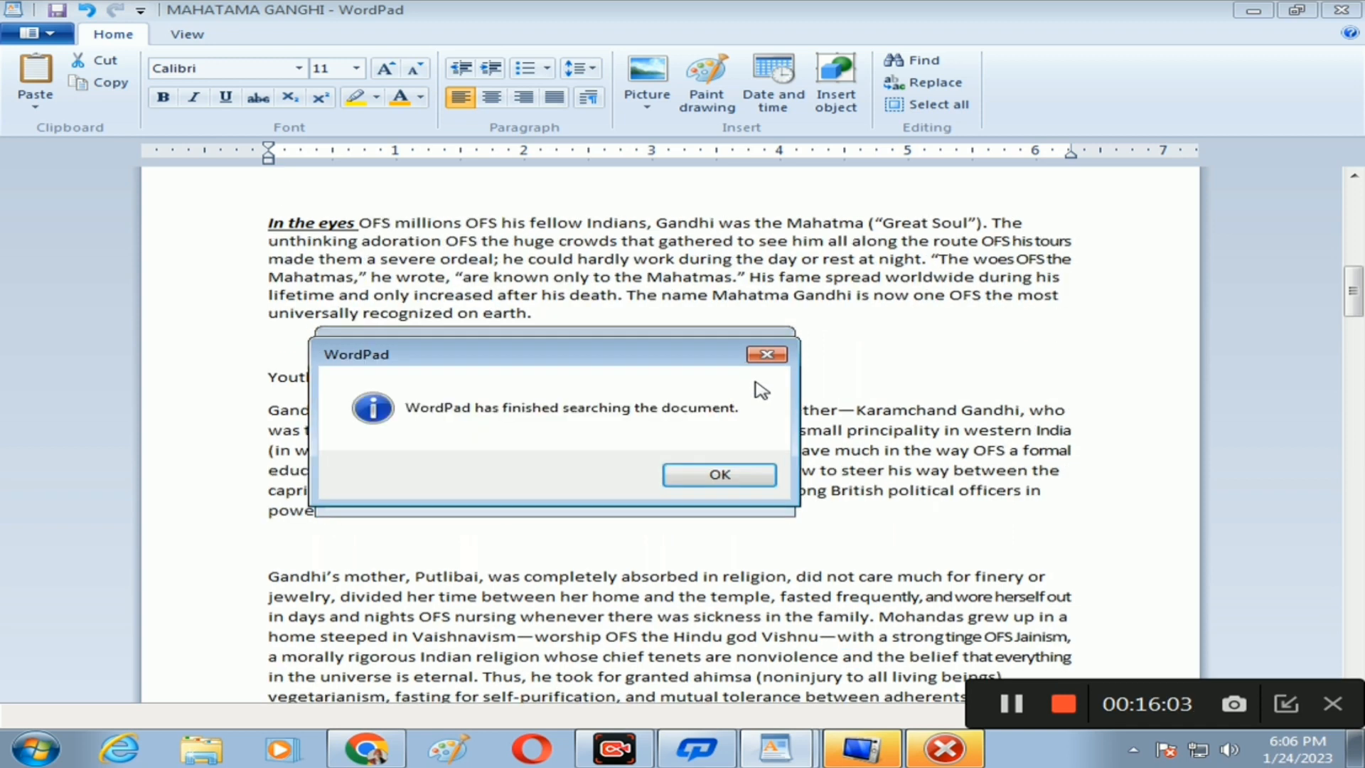
key("Return")
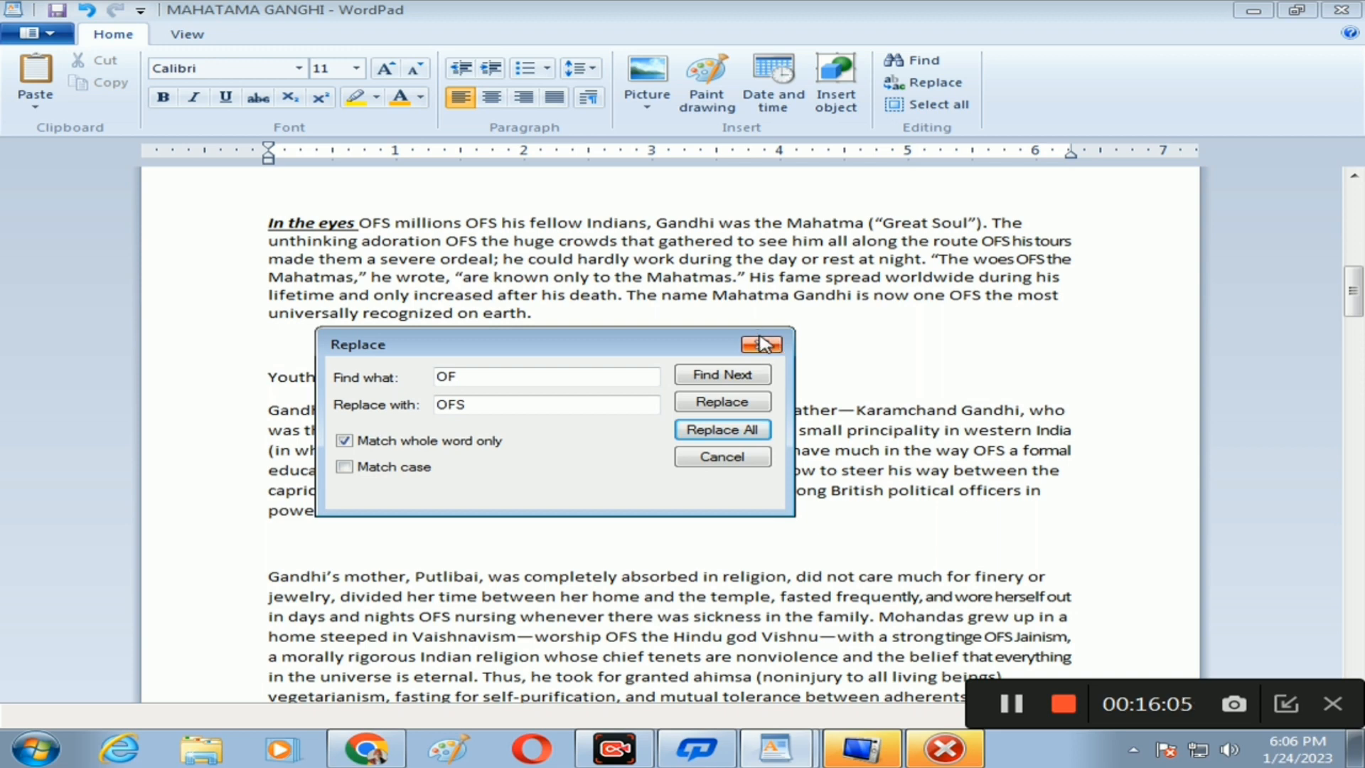
left_click(764, 344)
left_click_drag(464, 224, 493, 226)
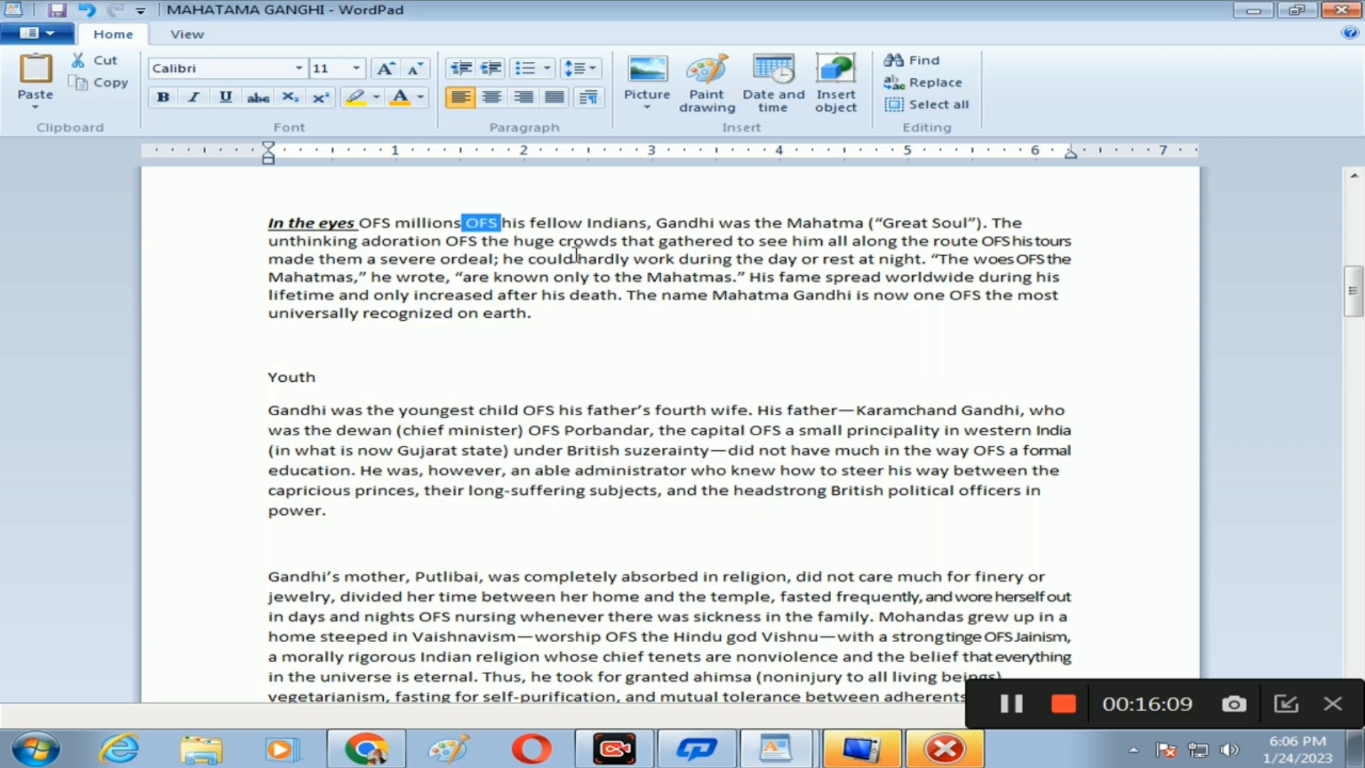
Step: Select the entire contents of the document, from the title to the last line
left_click(934, 107)
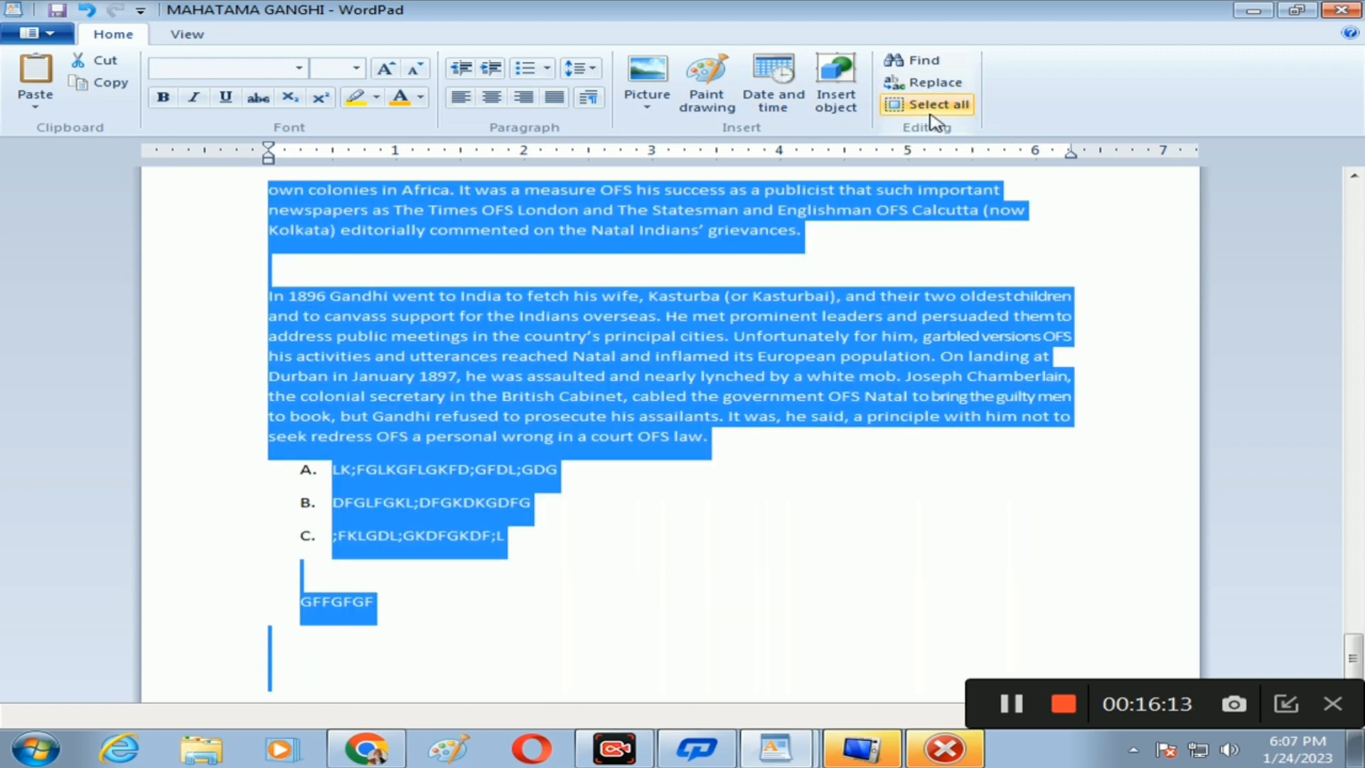
scroll(934, 135, "up", 15)
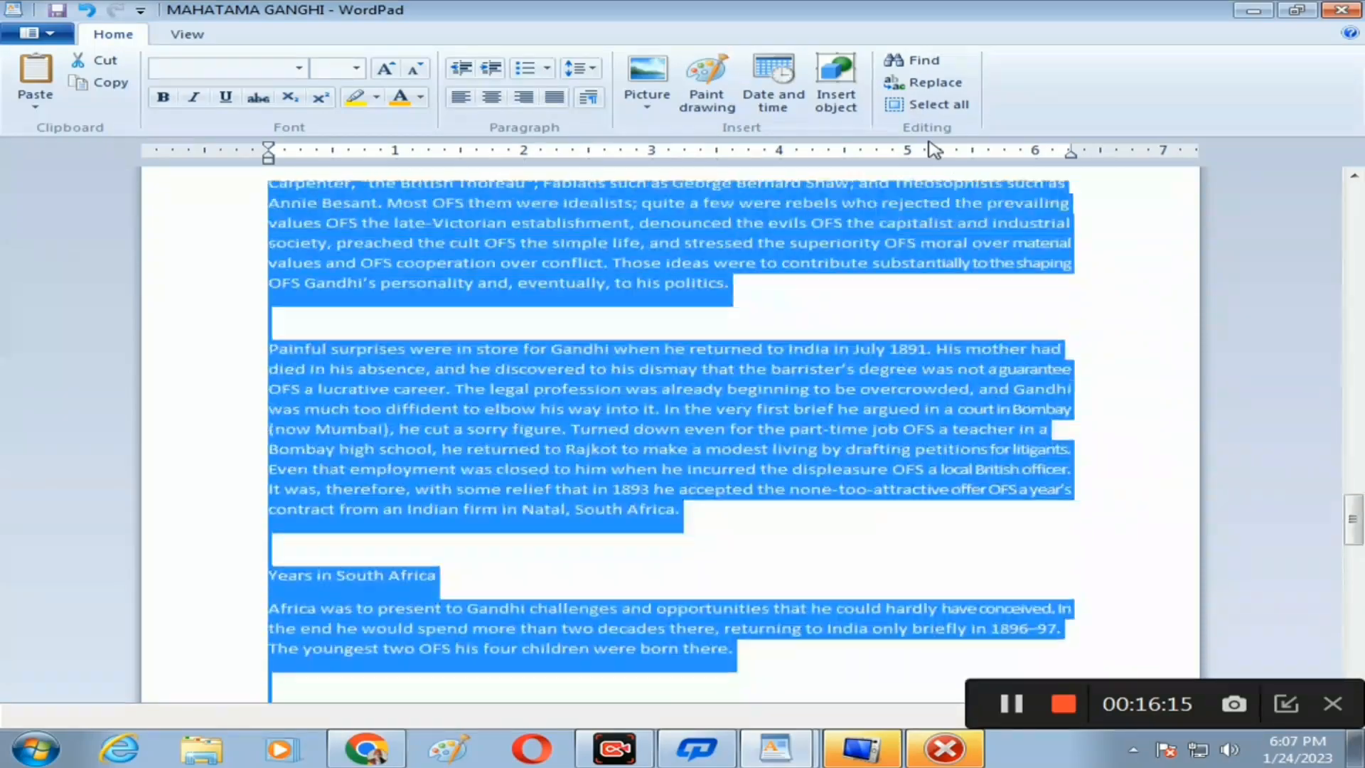
scroll(934, 149, "up", 20)
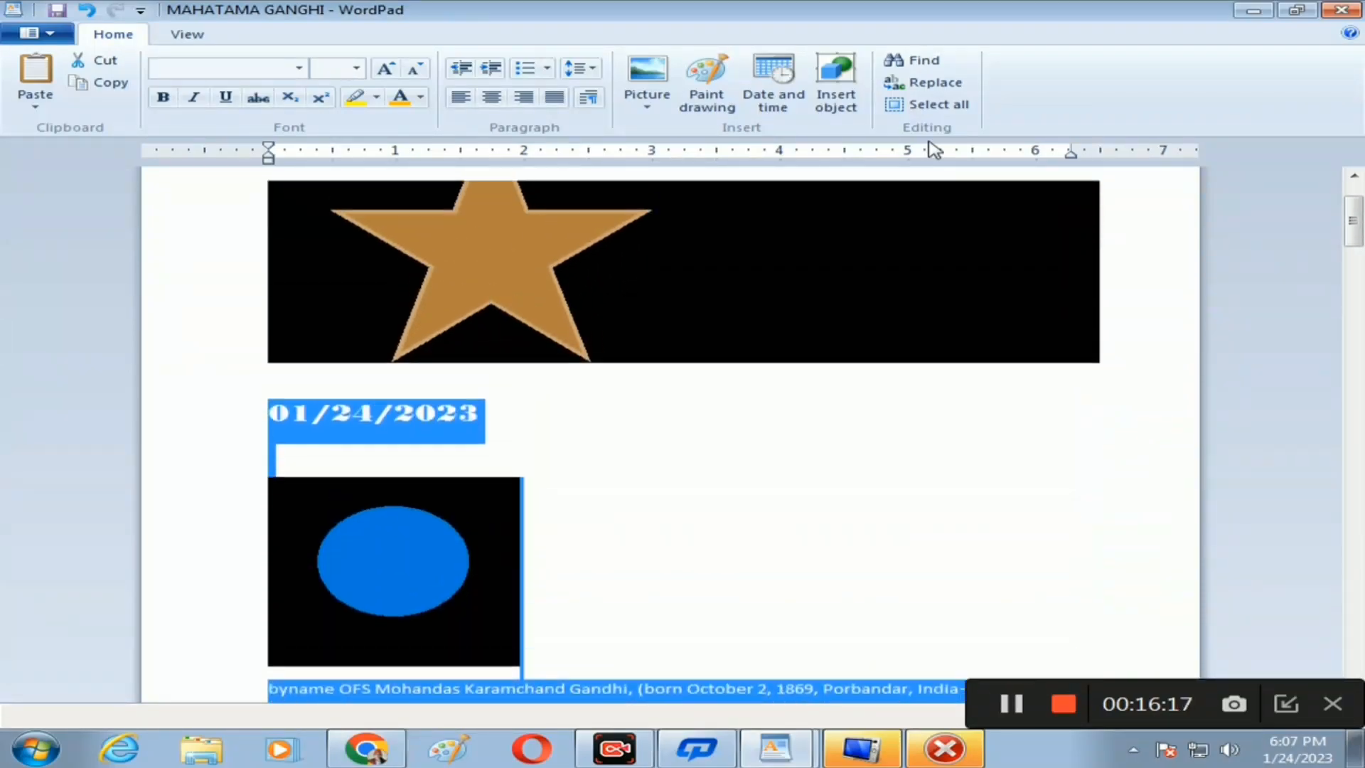
scroll(934, 149, "up", 3)
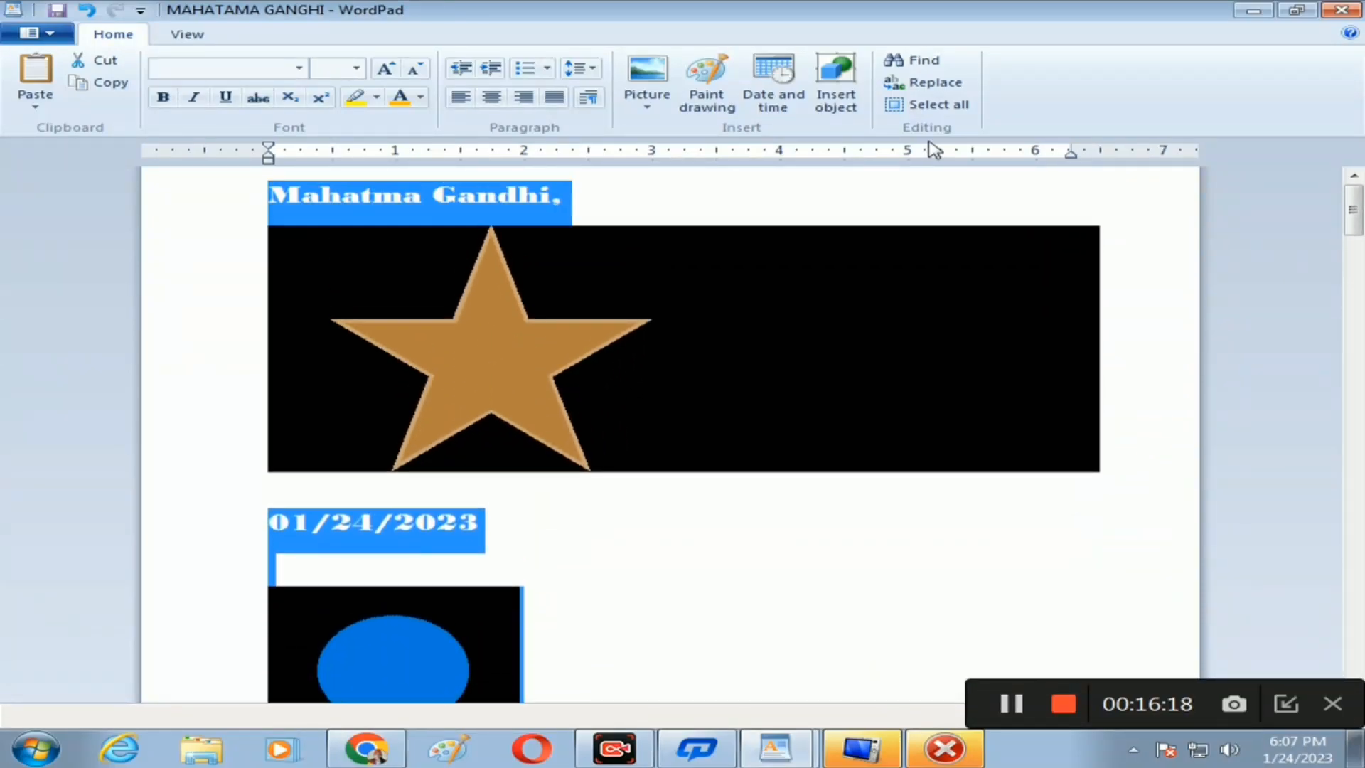
left_click(188, 35)
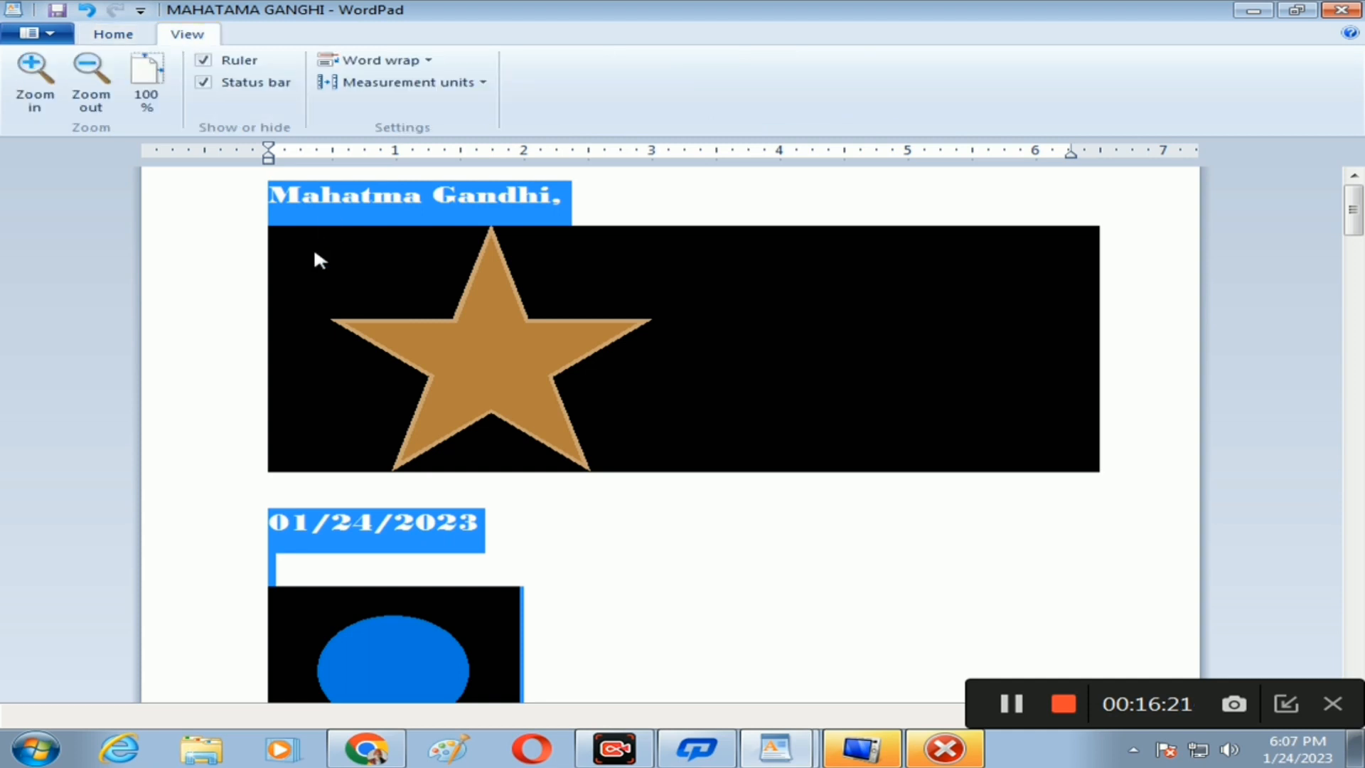
Step: Clear the whole-document selection and magnify the document in several steps, viewing the "He had learned" paragraph up close
left_click(229, 283)
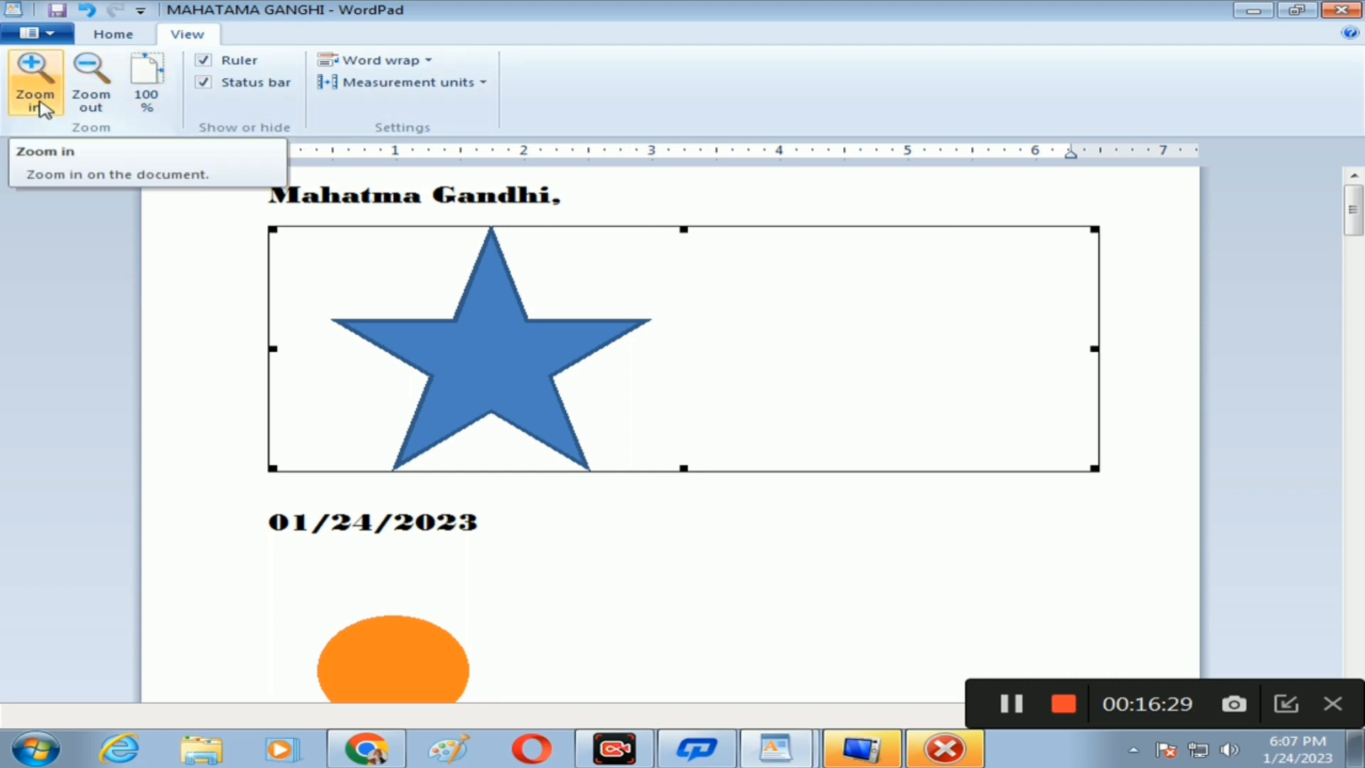
left_click(32, 72)
left_click(32, 71)
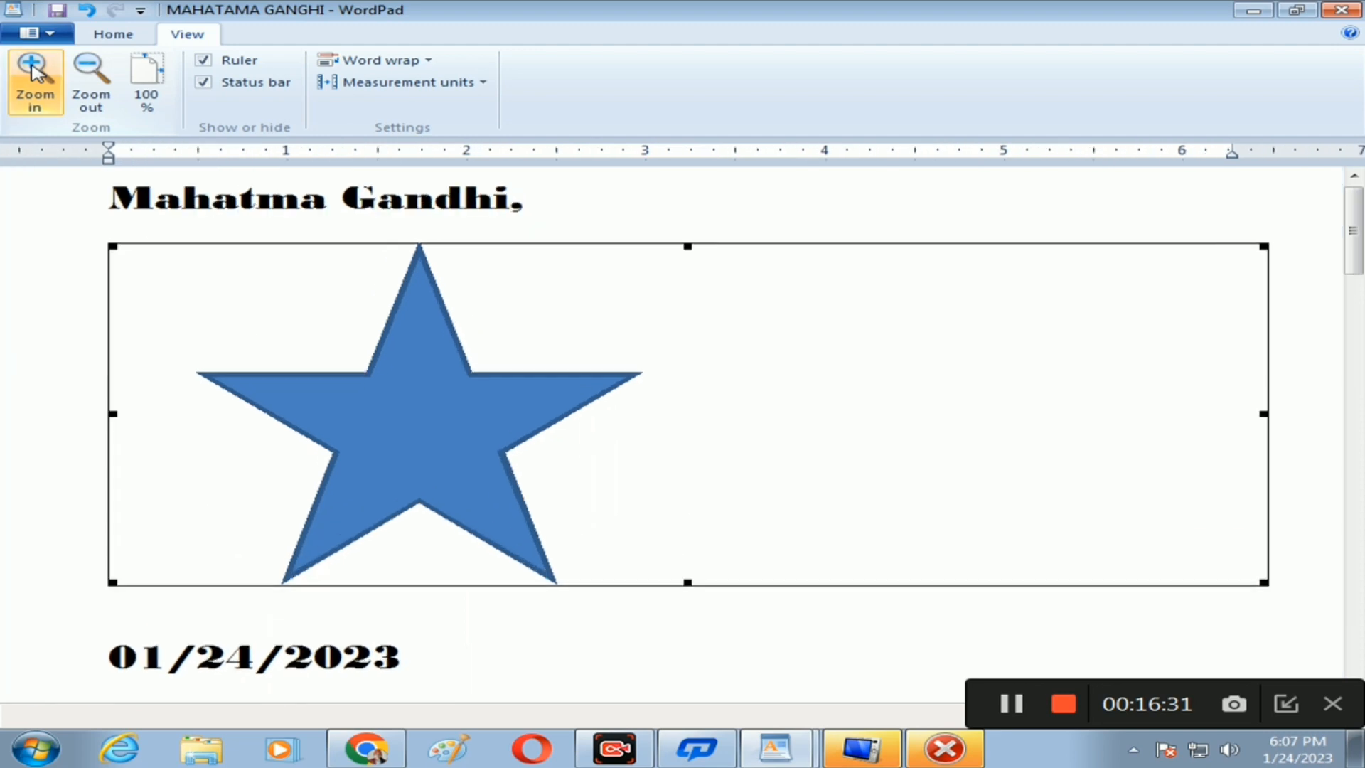
scroll(350, 352, "down", 5)
scroll(350, 353, "down", 4)
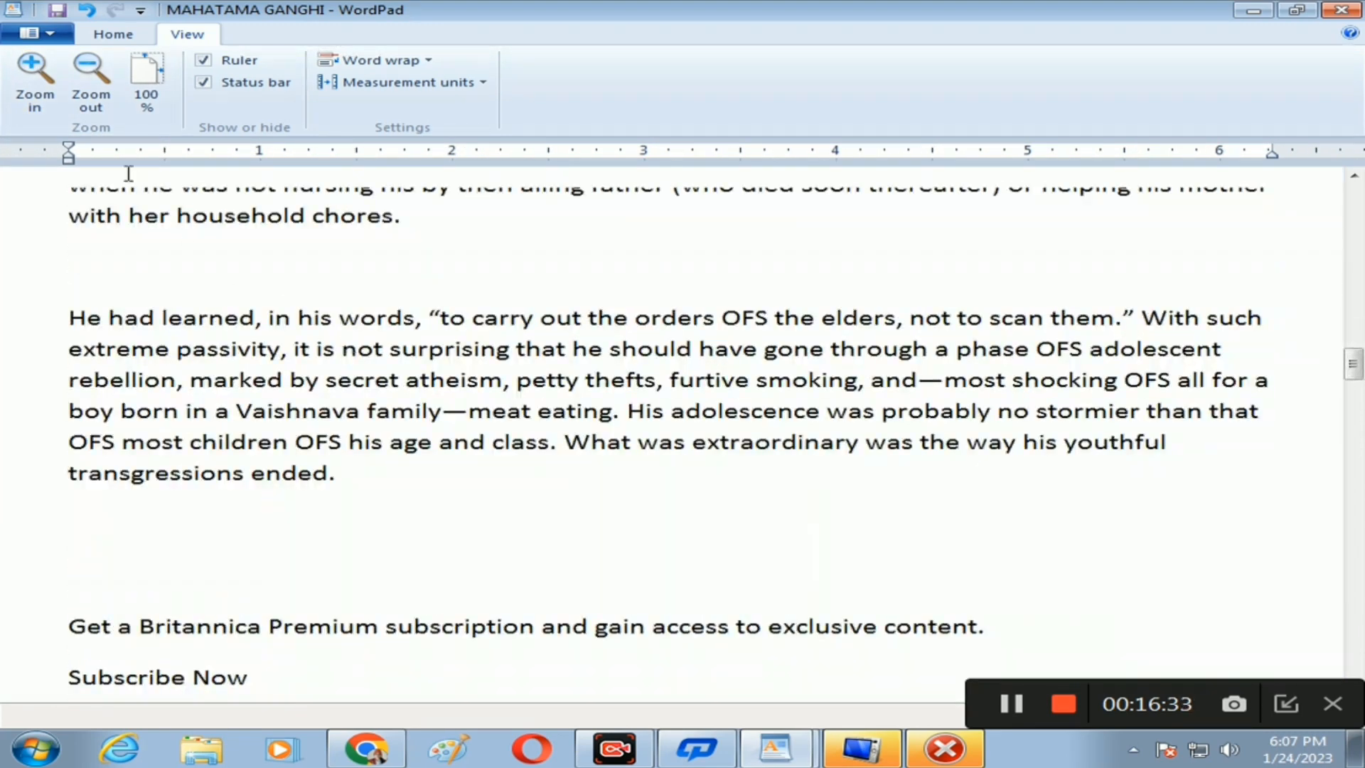
left_click(39, 91)
left_click(41, 91)
left_click(44, 91)
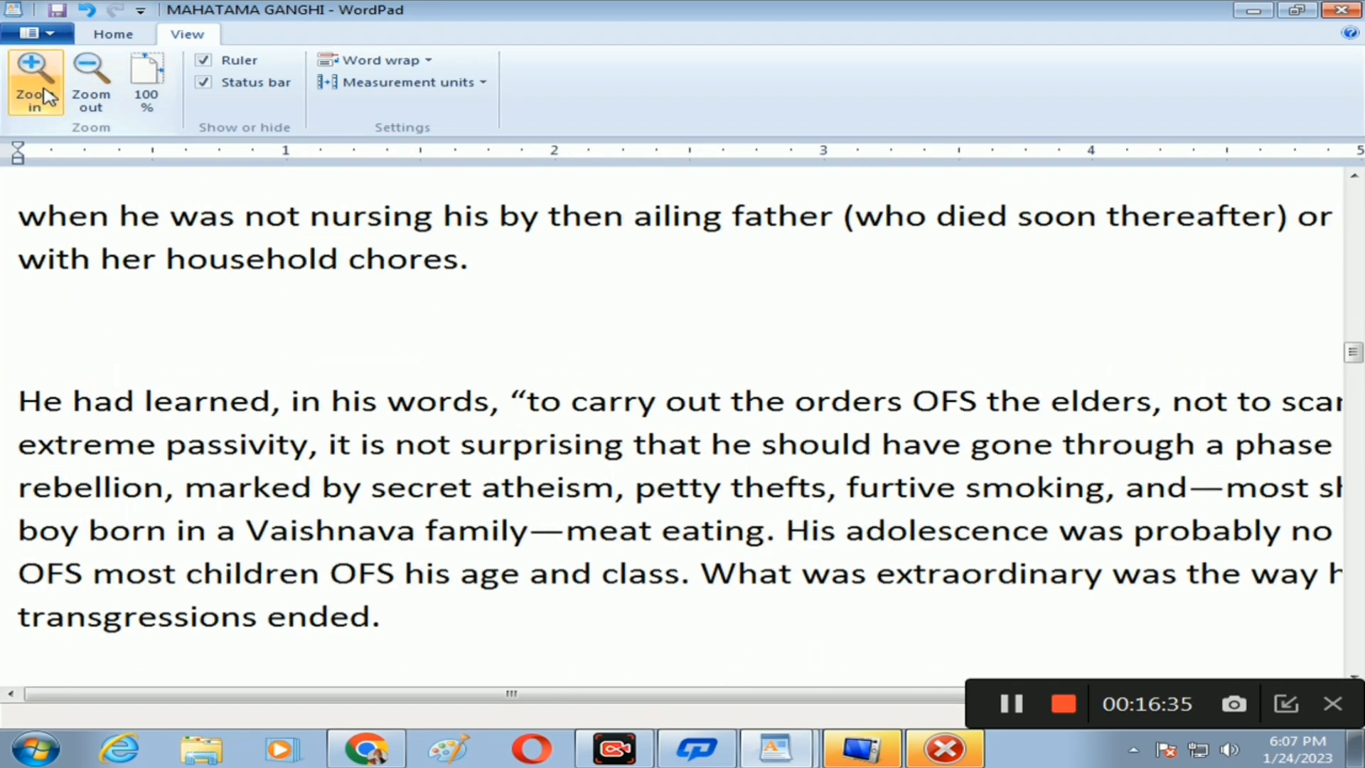
left_click(44, 94)
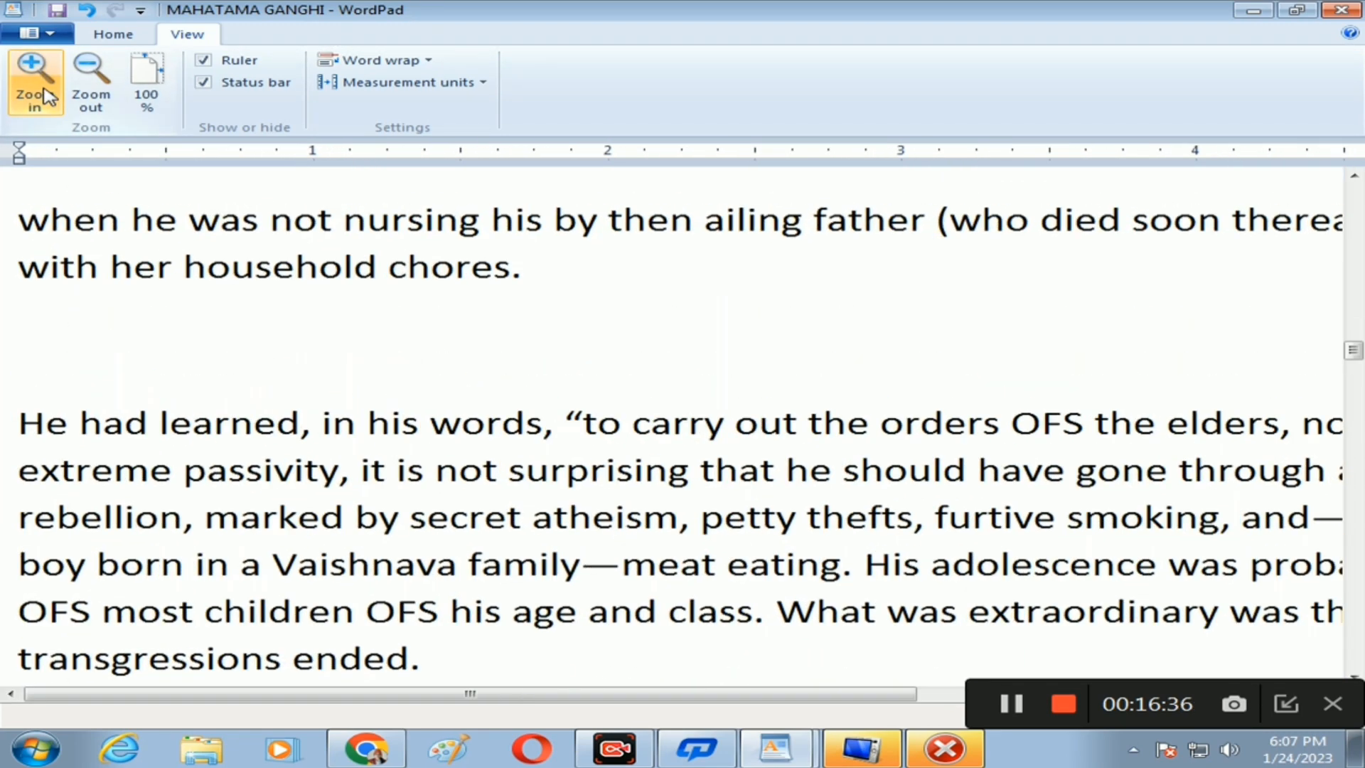
Step: Zoom the document out by six levels and restore the magnification to 100%
left_click(103, 96)
left_click(103, 96)
left_click(103, 96)
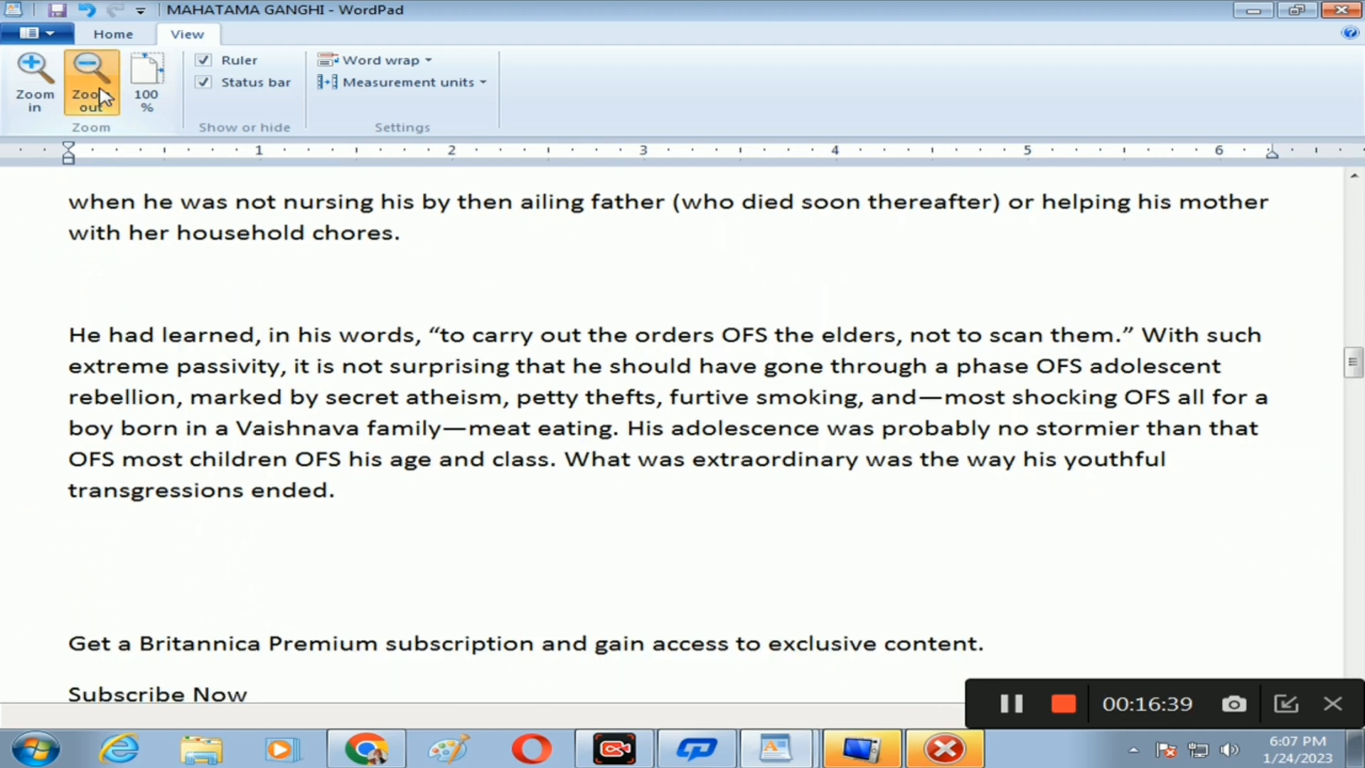
left_click(103, 96)
left_click(103, 96)
left_click(103, 96)
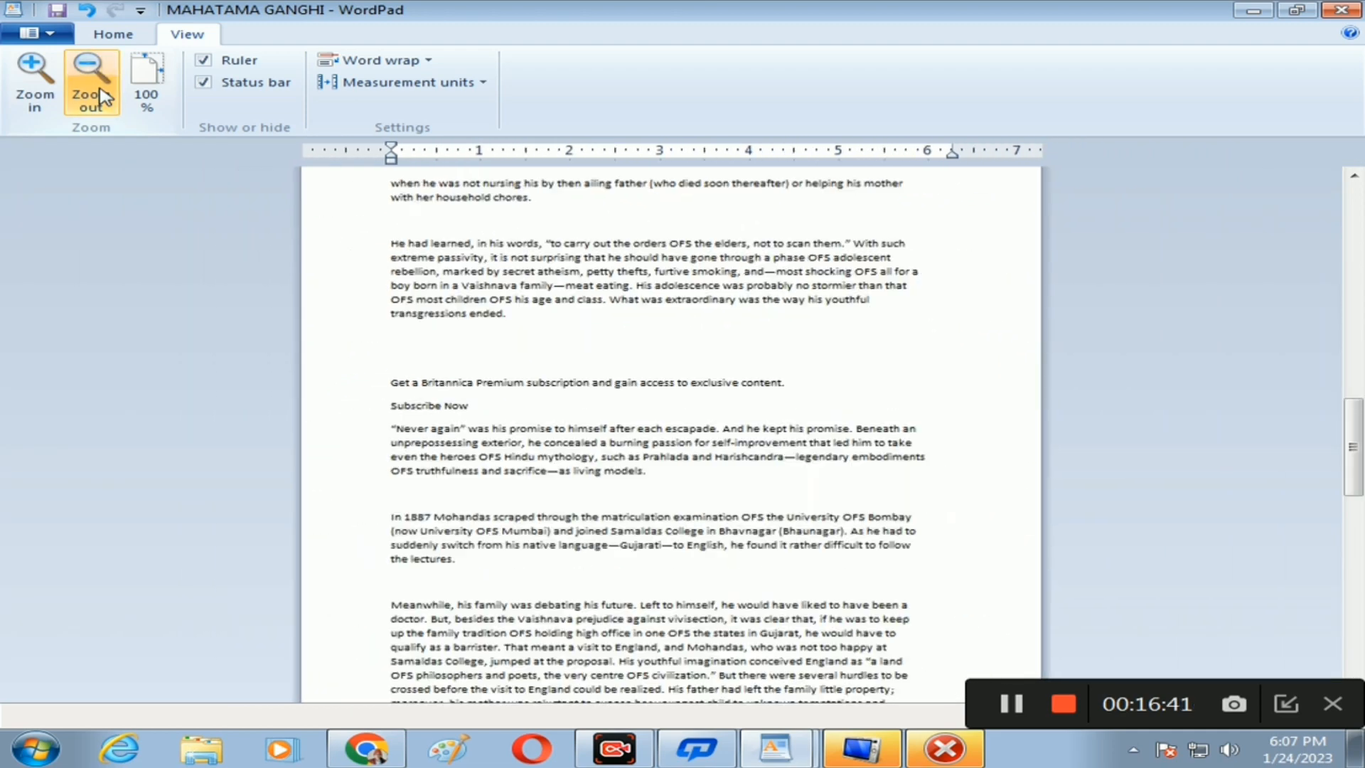
left_click(147, 86)
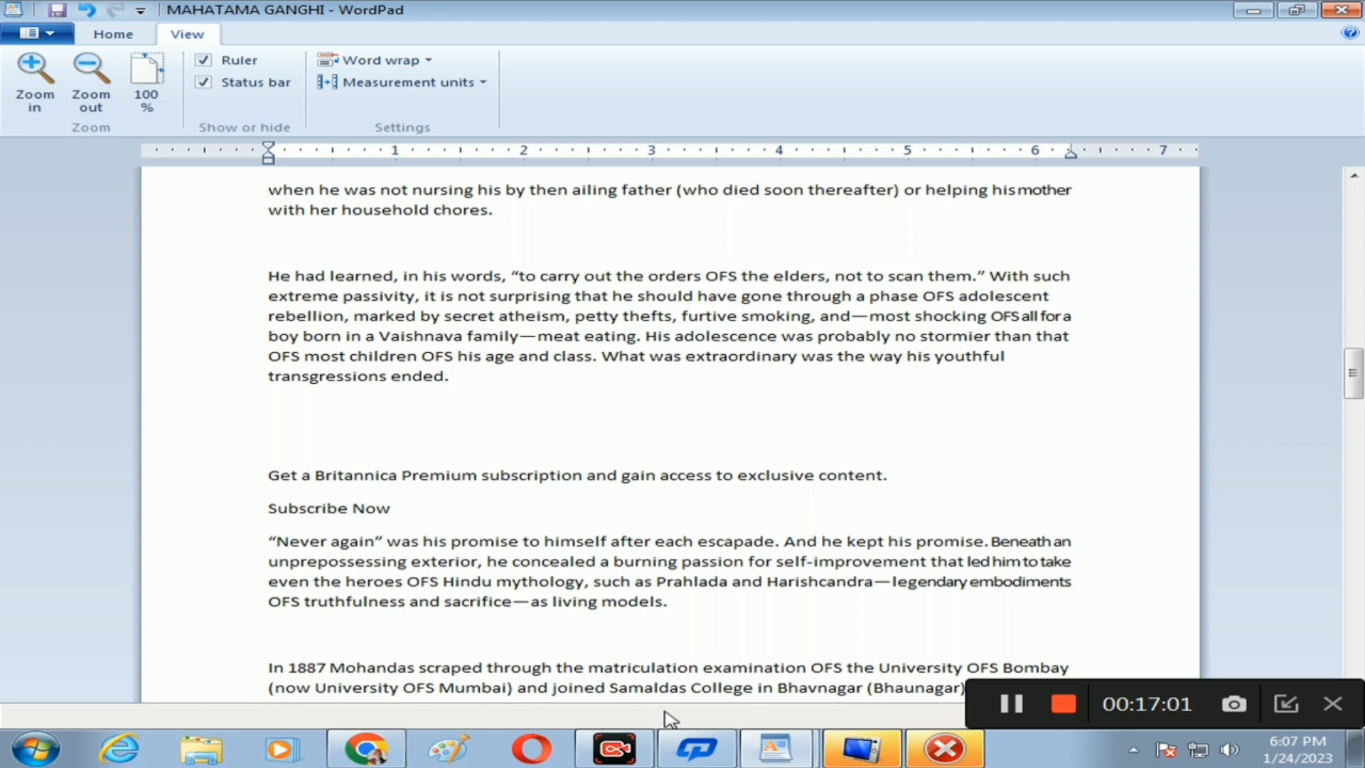
Step: Hide the ruler and show it again, and do the same twice with the status bar
left_click(245, 62)
left_click(245, 63)
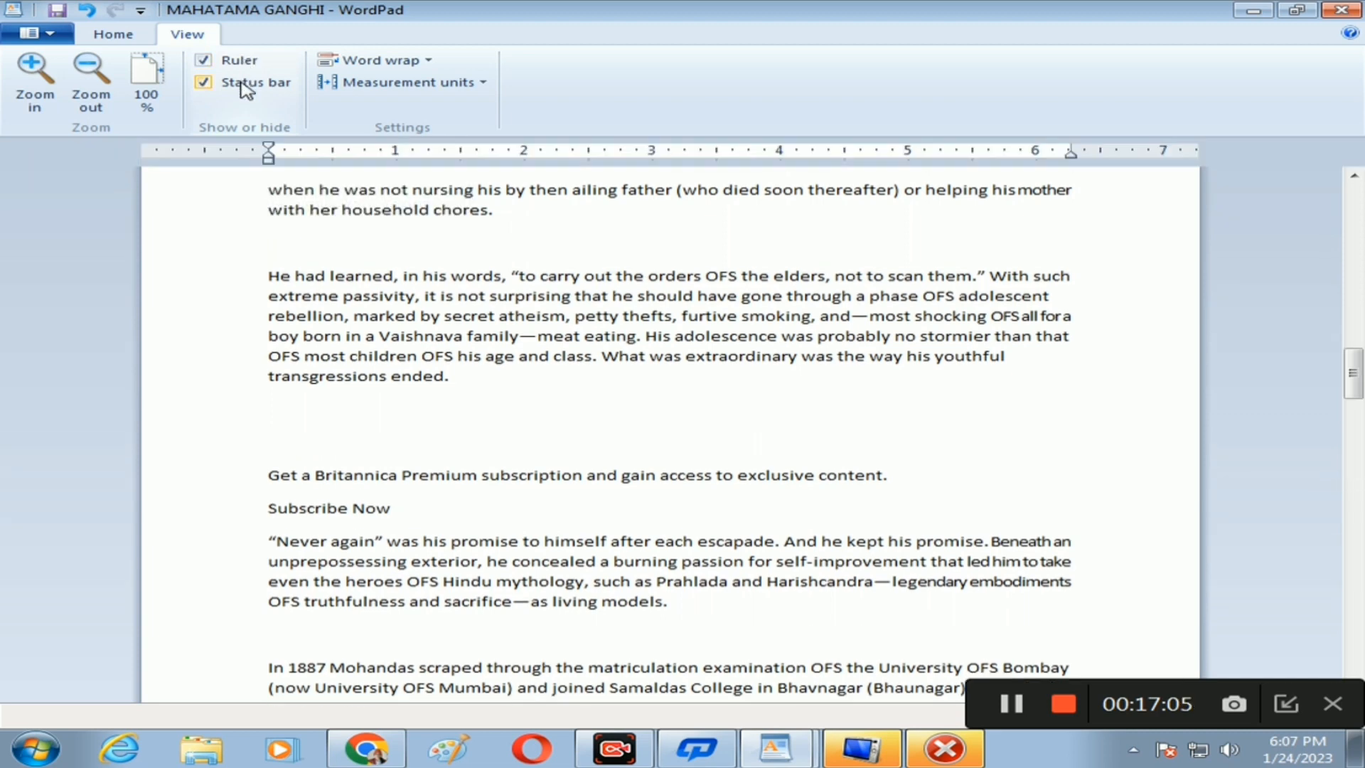
left_click(243, 83)
left_click(244, 84)
left_click(244, 84)
left_click(244, 84)
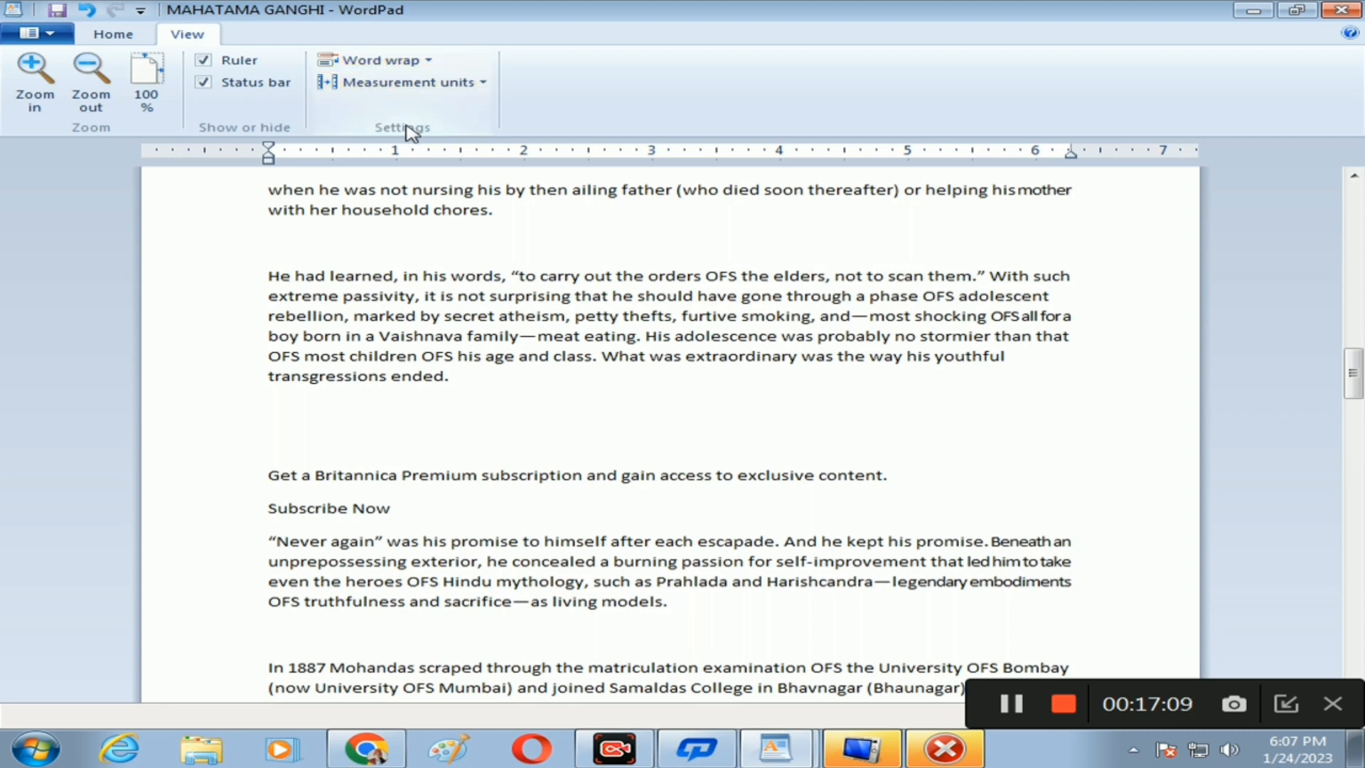
Step: Wrap the document text to the window and switch the word wrap back to the ruler
left_click(388, 63)
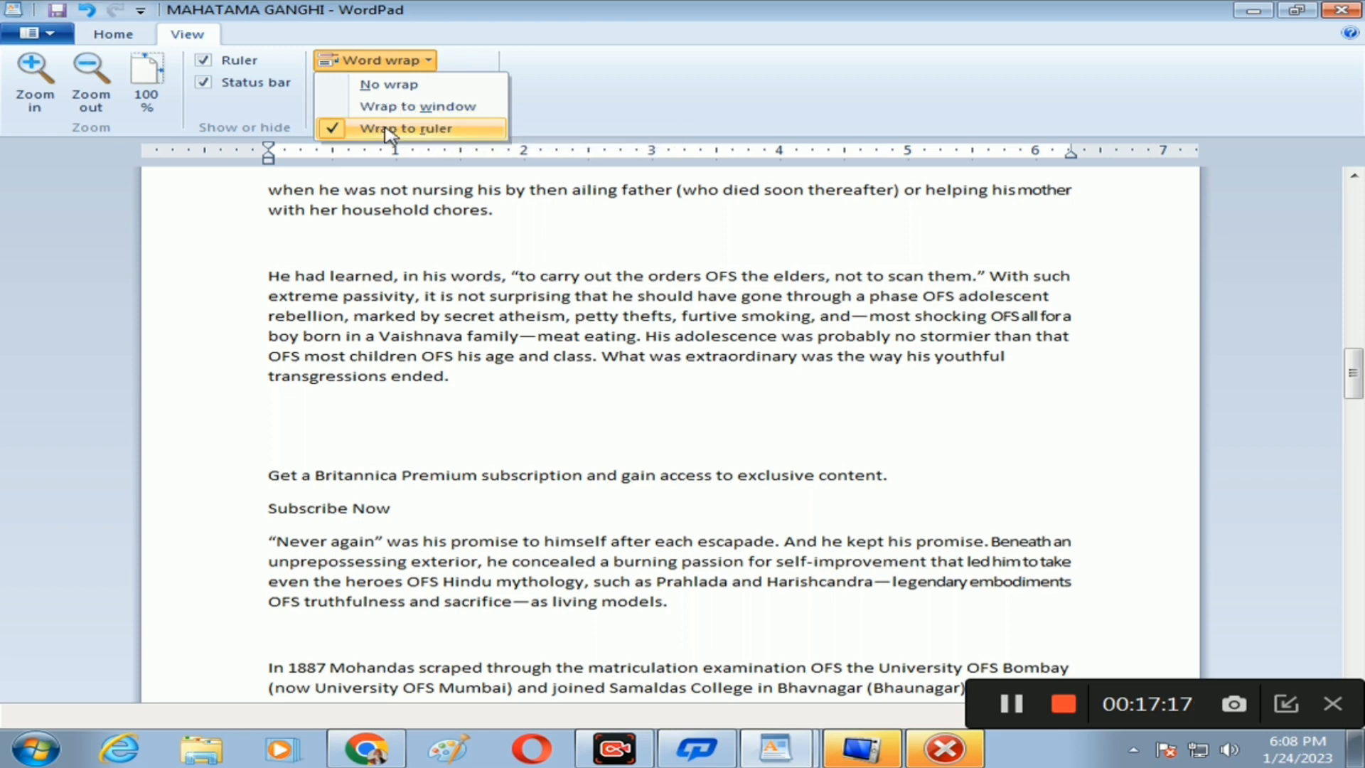
left_click(429, 114)
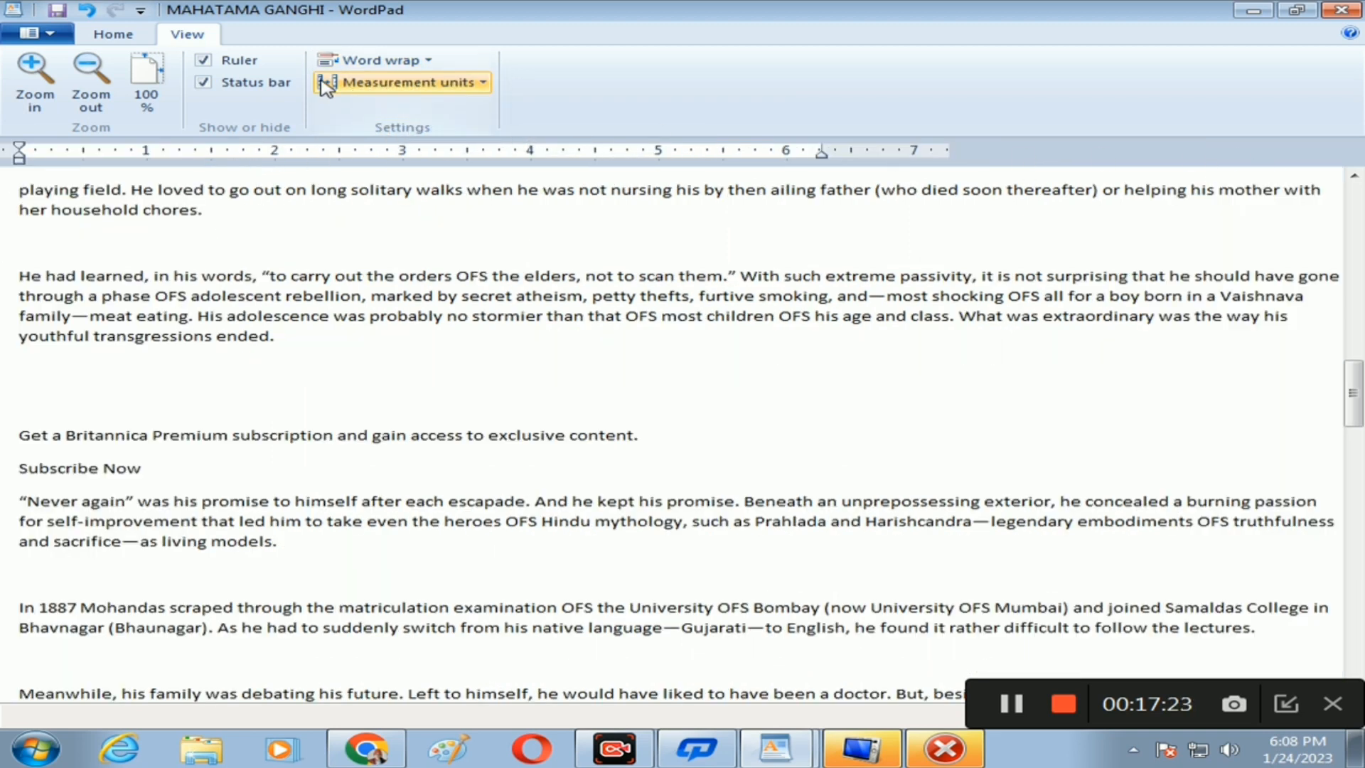
left_click(377, 63)
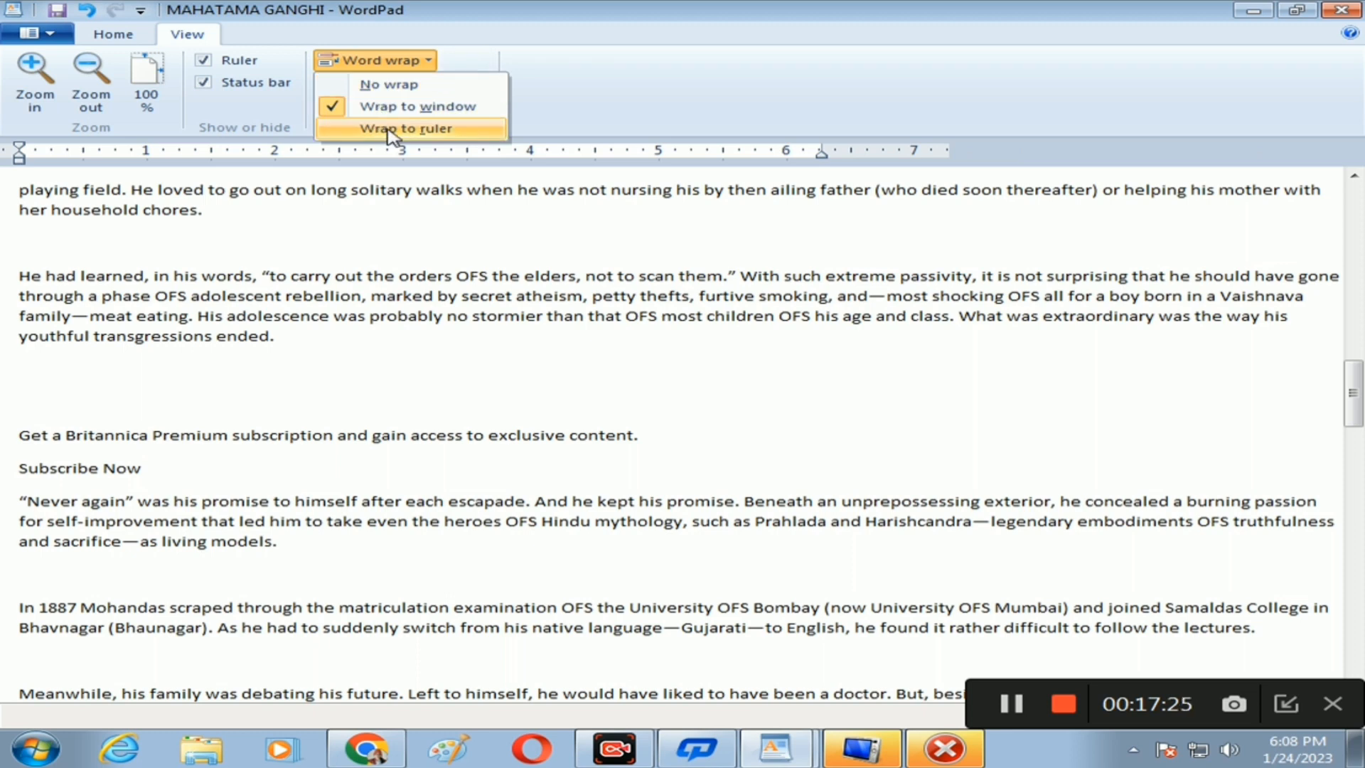
left_click(419, 129)
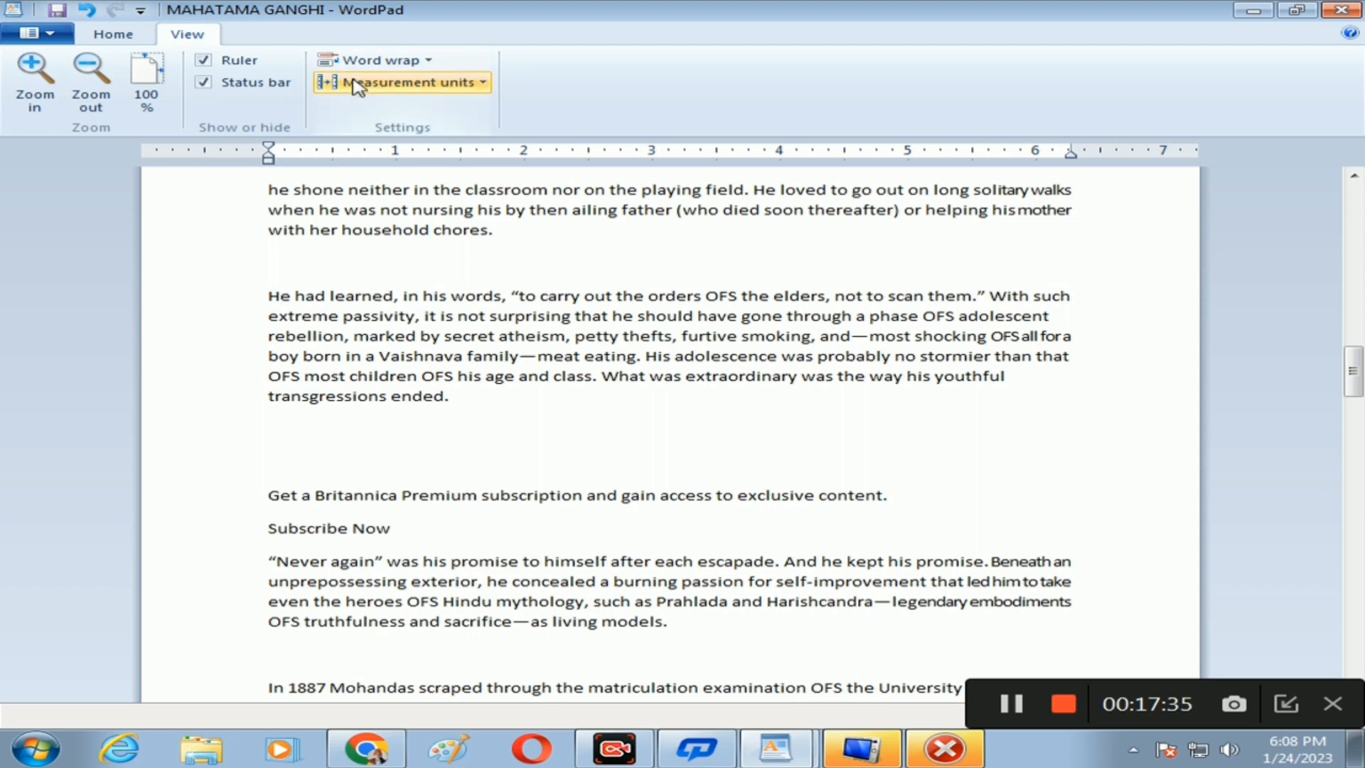
Step: Switch the measurement units through centimeters and points, ending on picas
left_click(425, 83)
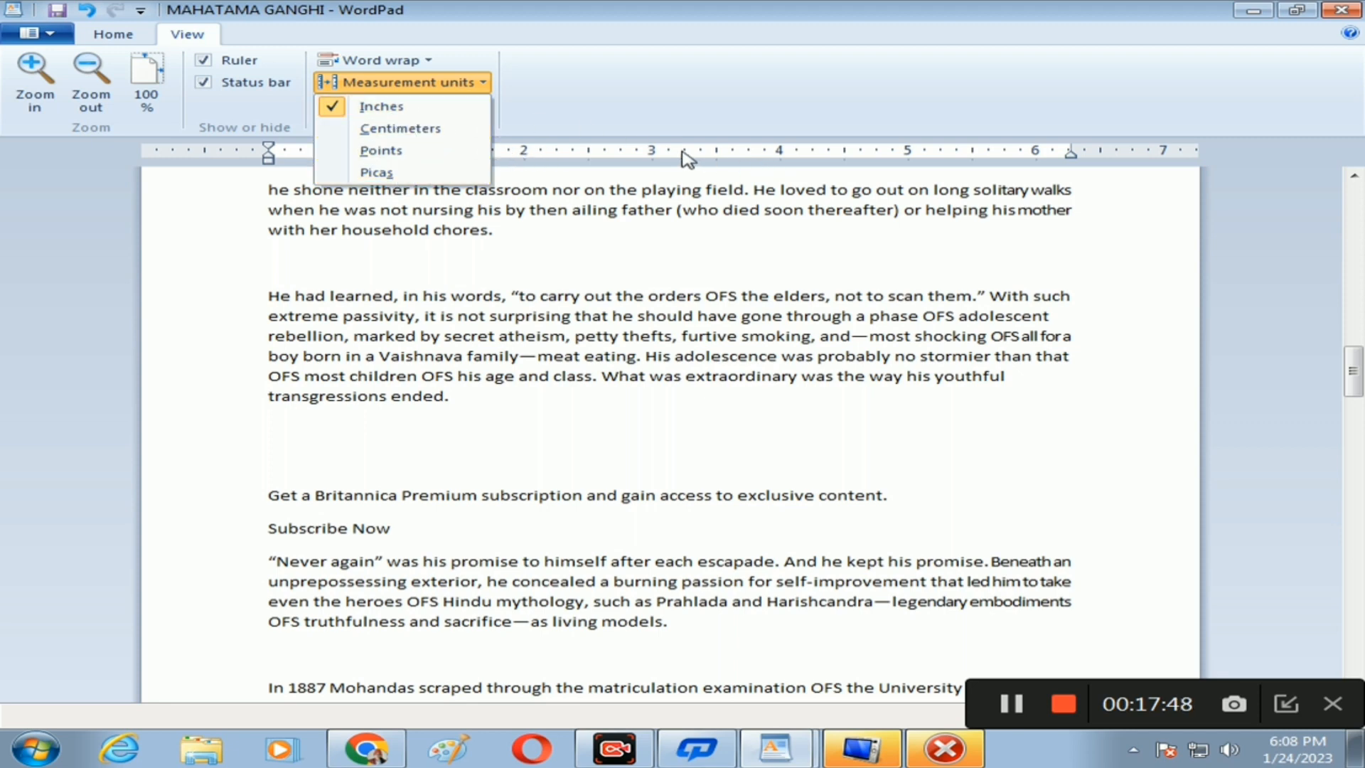
left_click(384, 131)
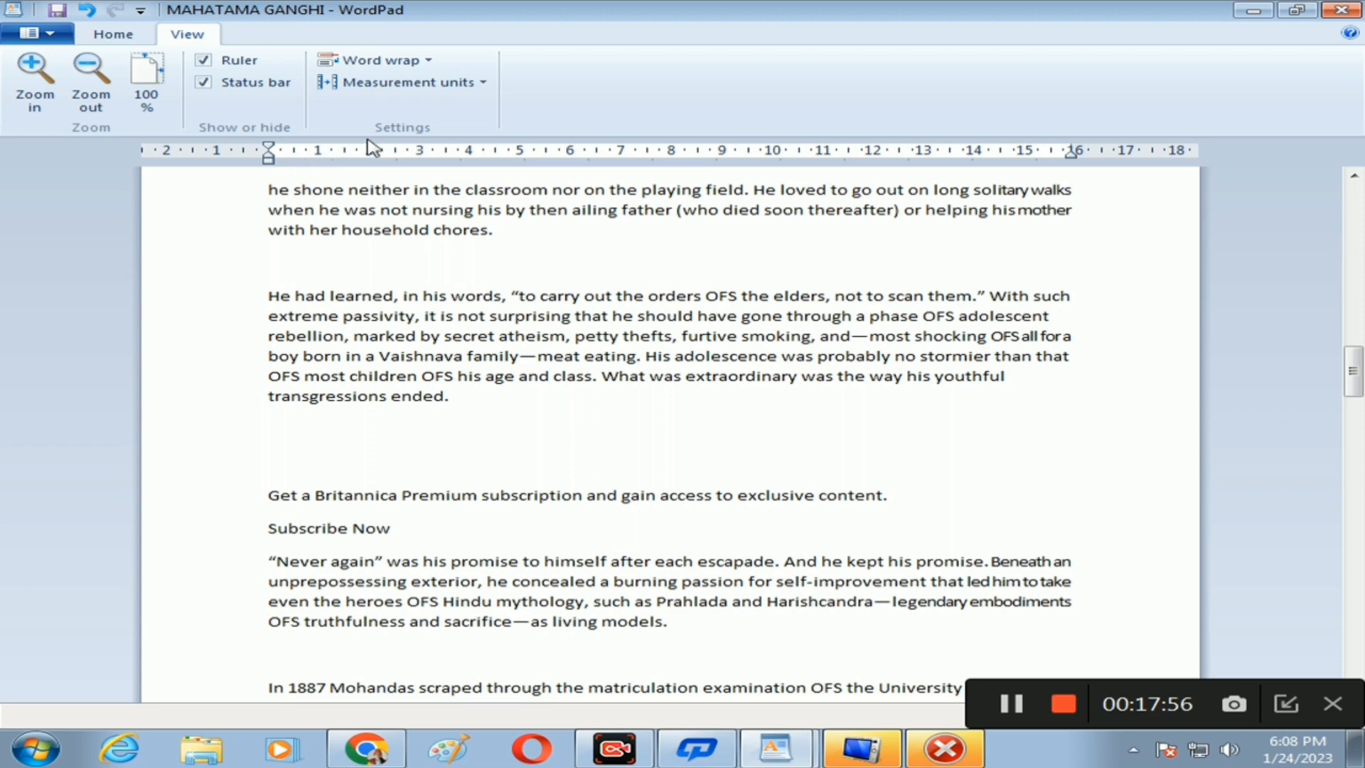
left_click(393, 84)
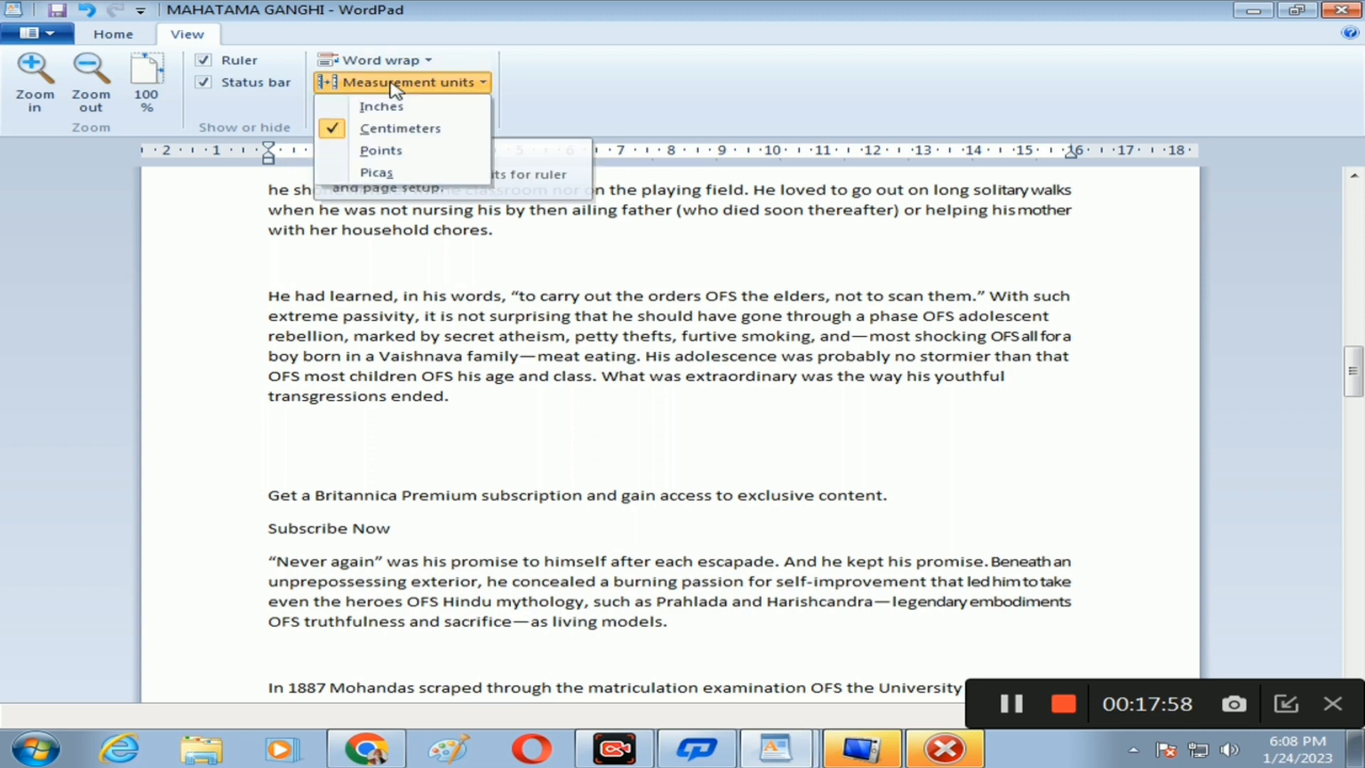
left_click(386, 152)
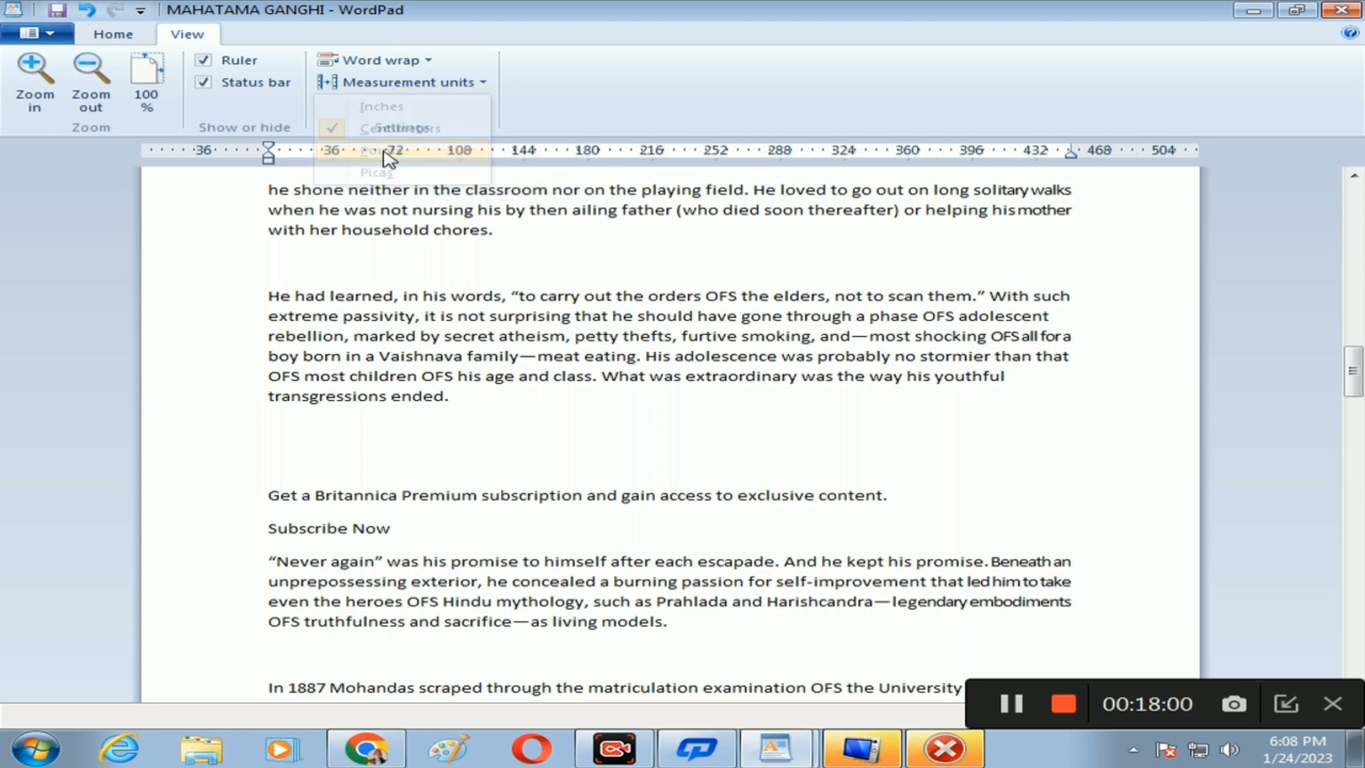
left_click(410, 83)
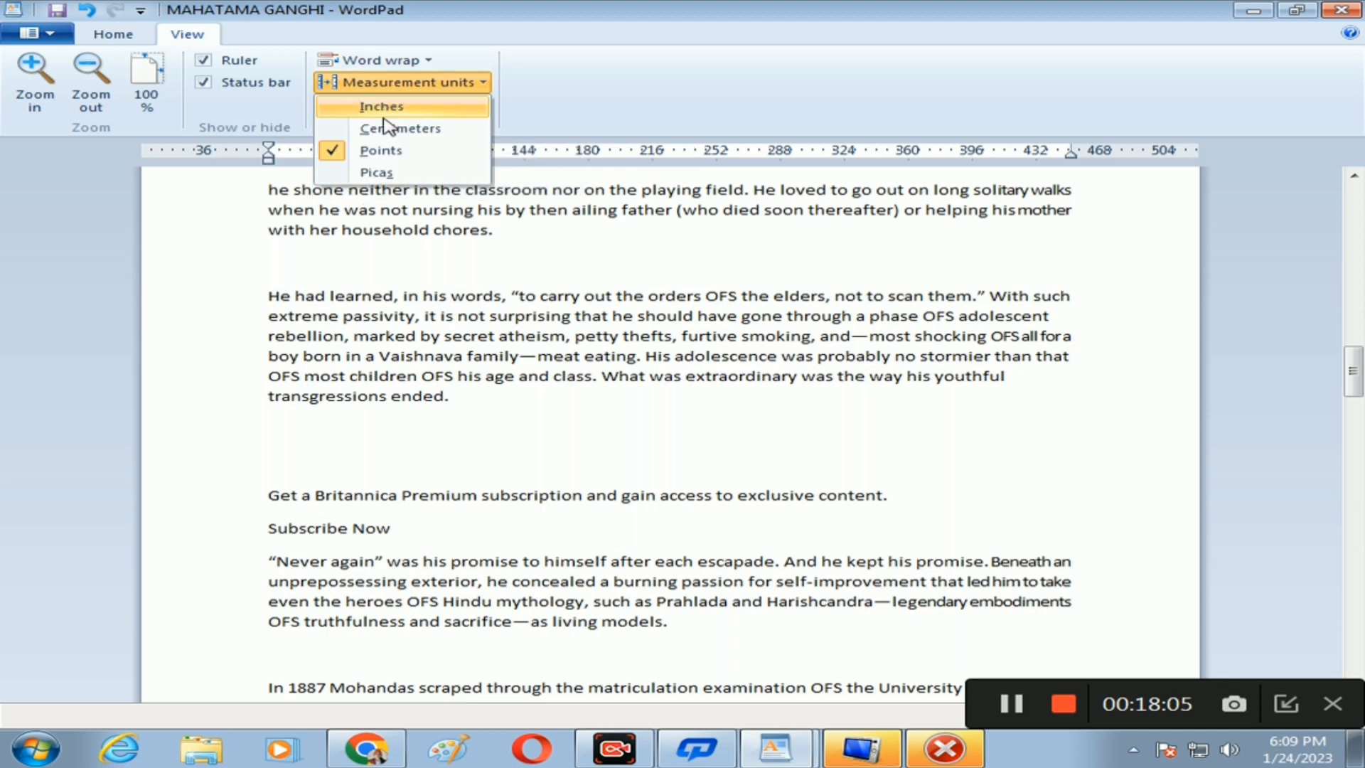
left_click(379, 174)
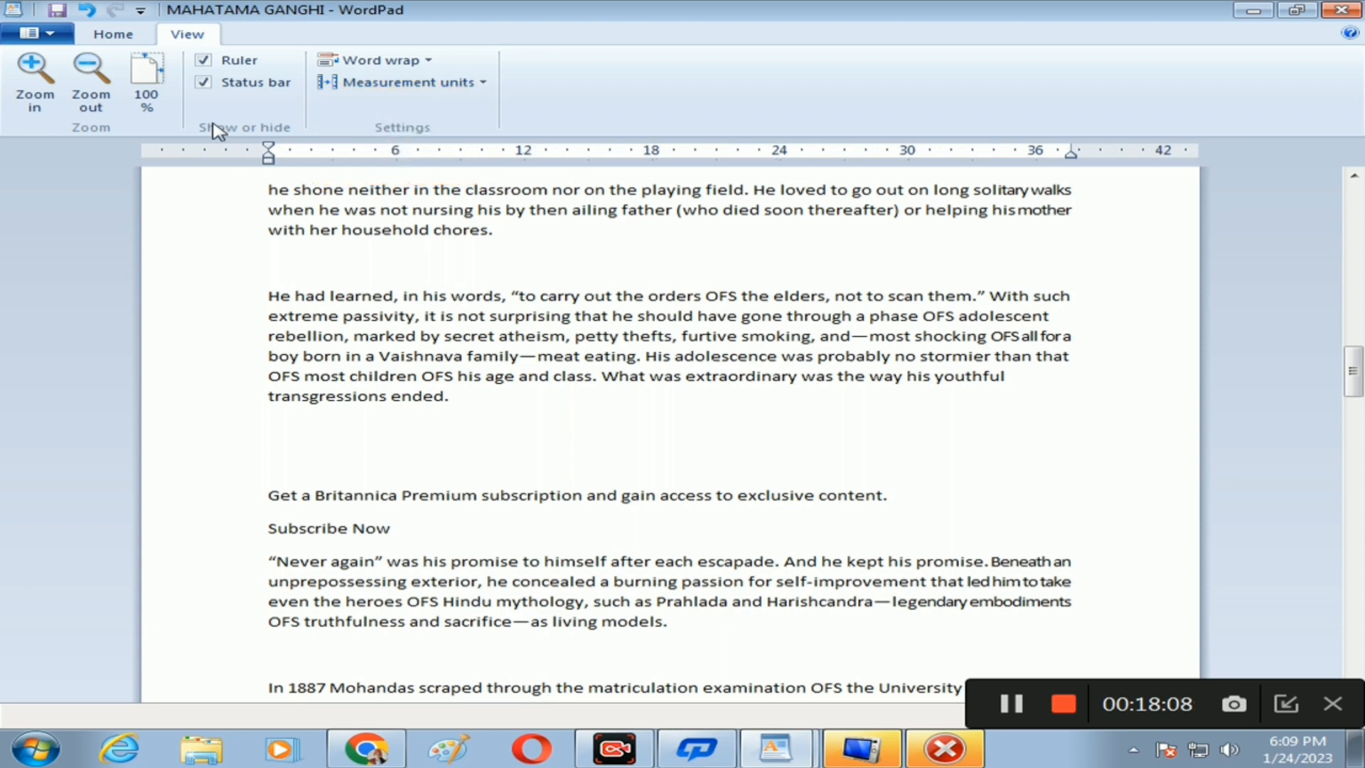
left_click(109, 37)
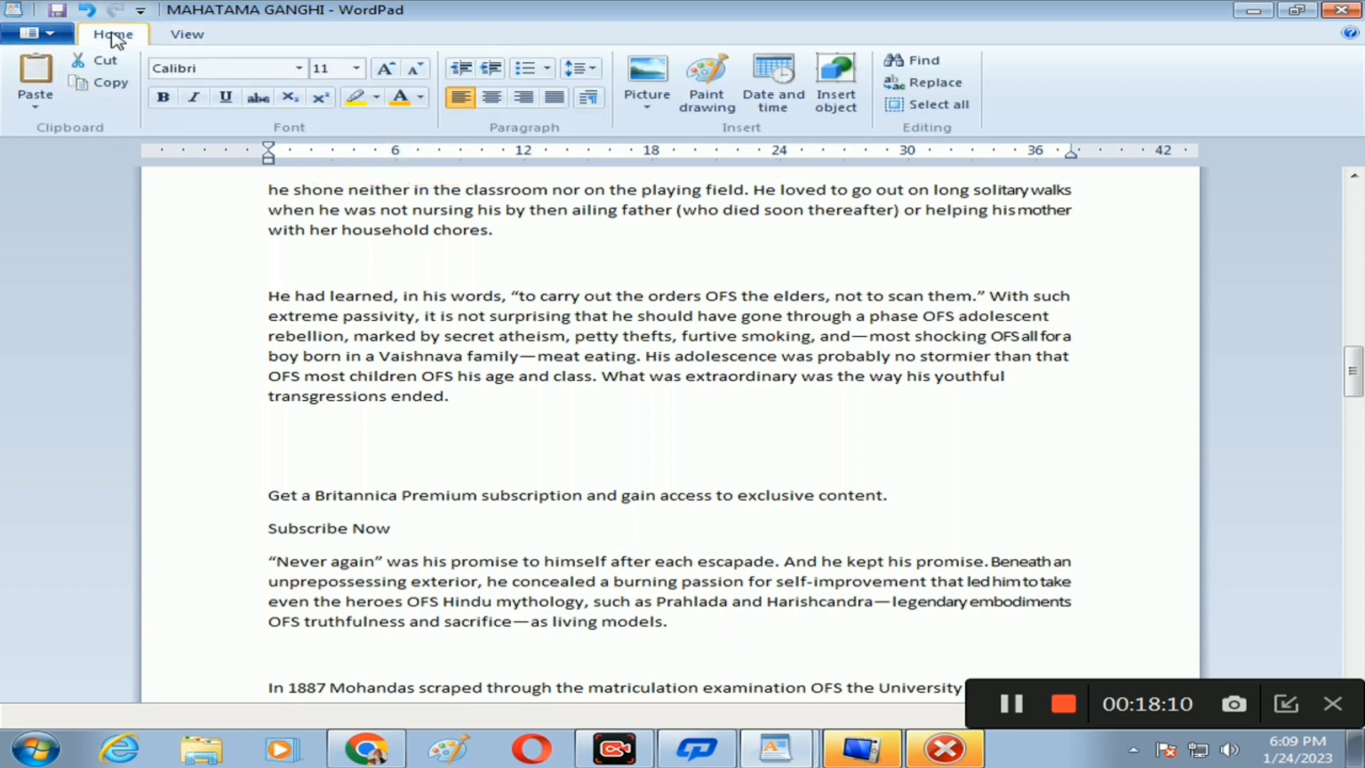